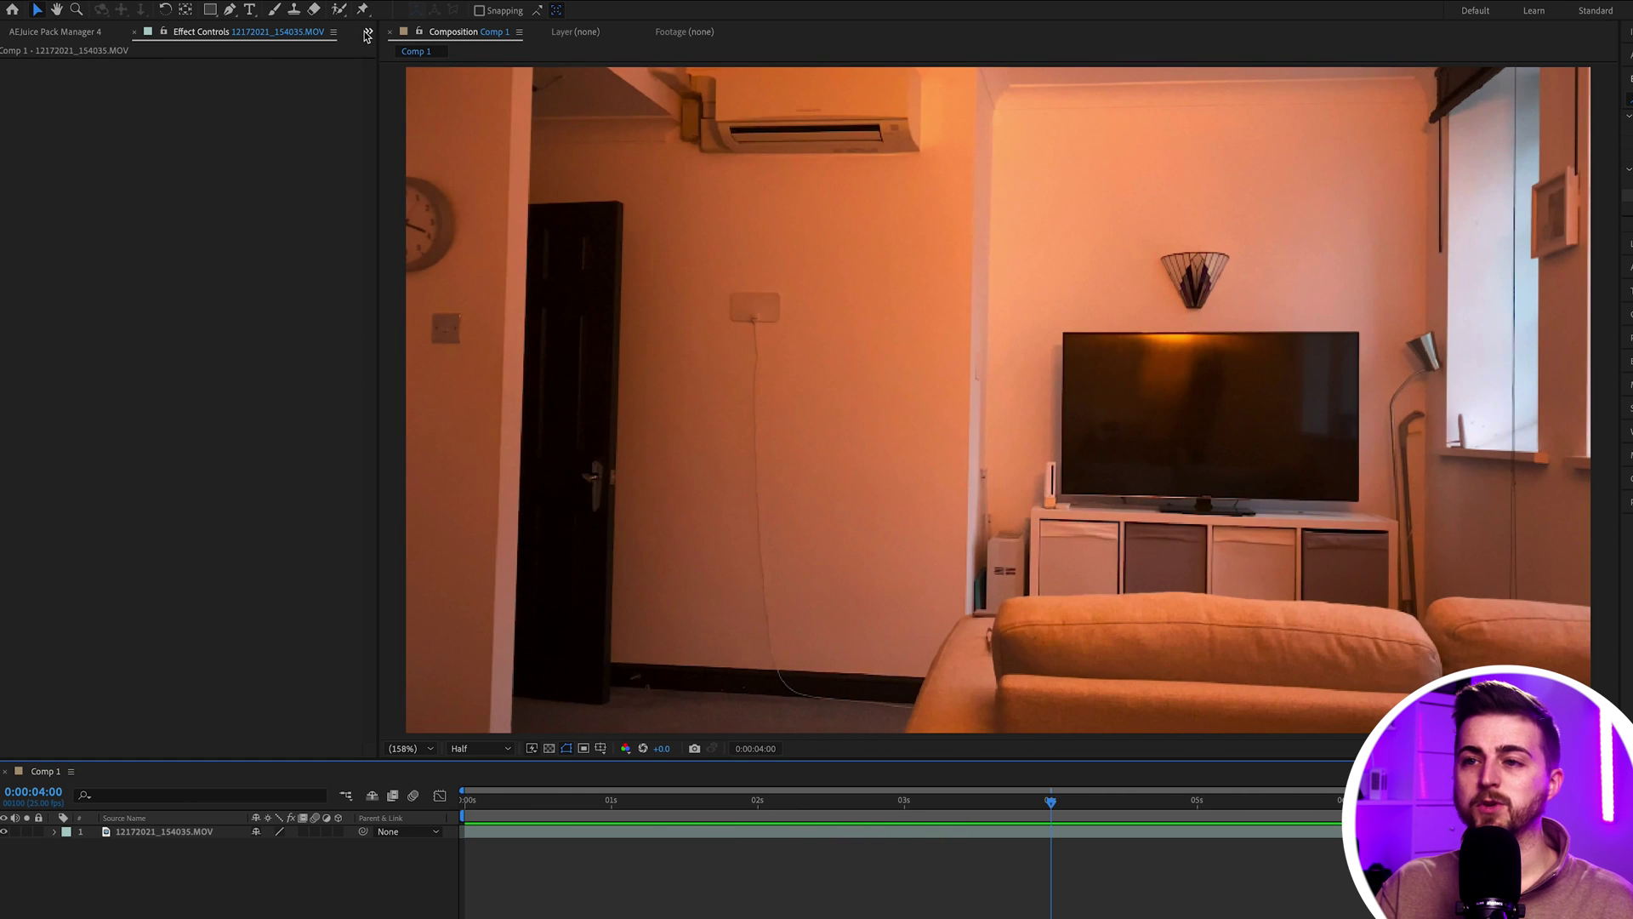
Show the Project panel, then preview Ceiling_Fire_7, Ground_Fire_50 and Ground_Fire_54 in Fire Assets
{"action": "left_click", "coordinate": [368, 34]}
{"action": "left_click", "coordinate": [426, 75]}
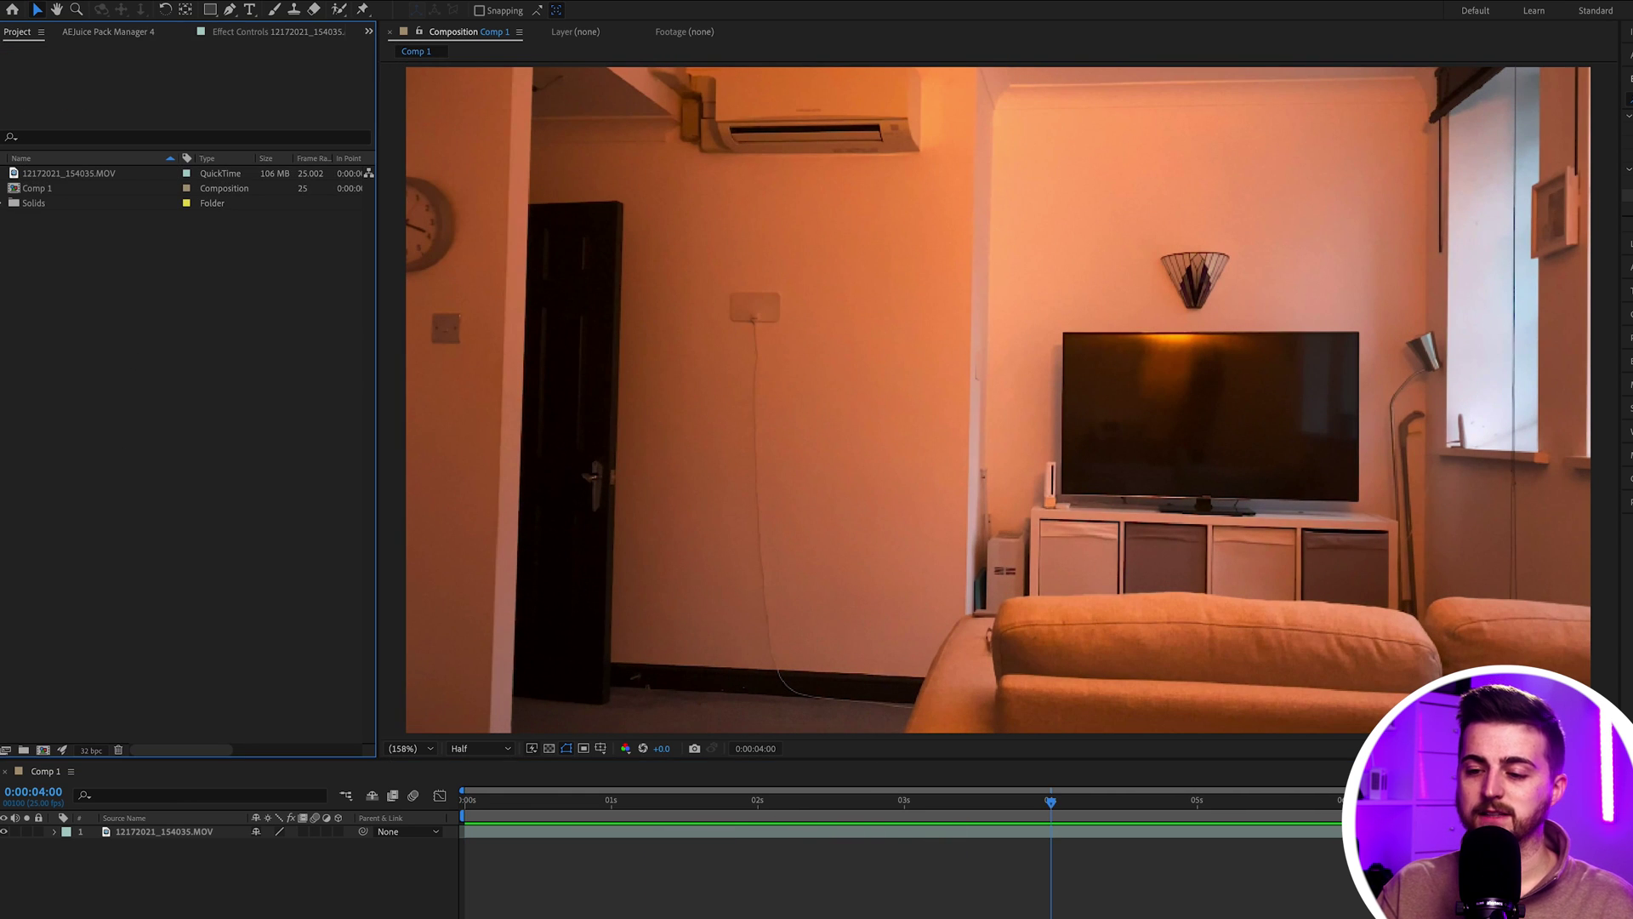
{"action": "key", "text": "super+Tab"}
{"action": "left_click", "coordinate": [557, 247]}
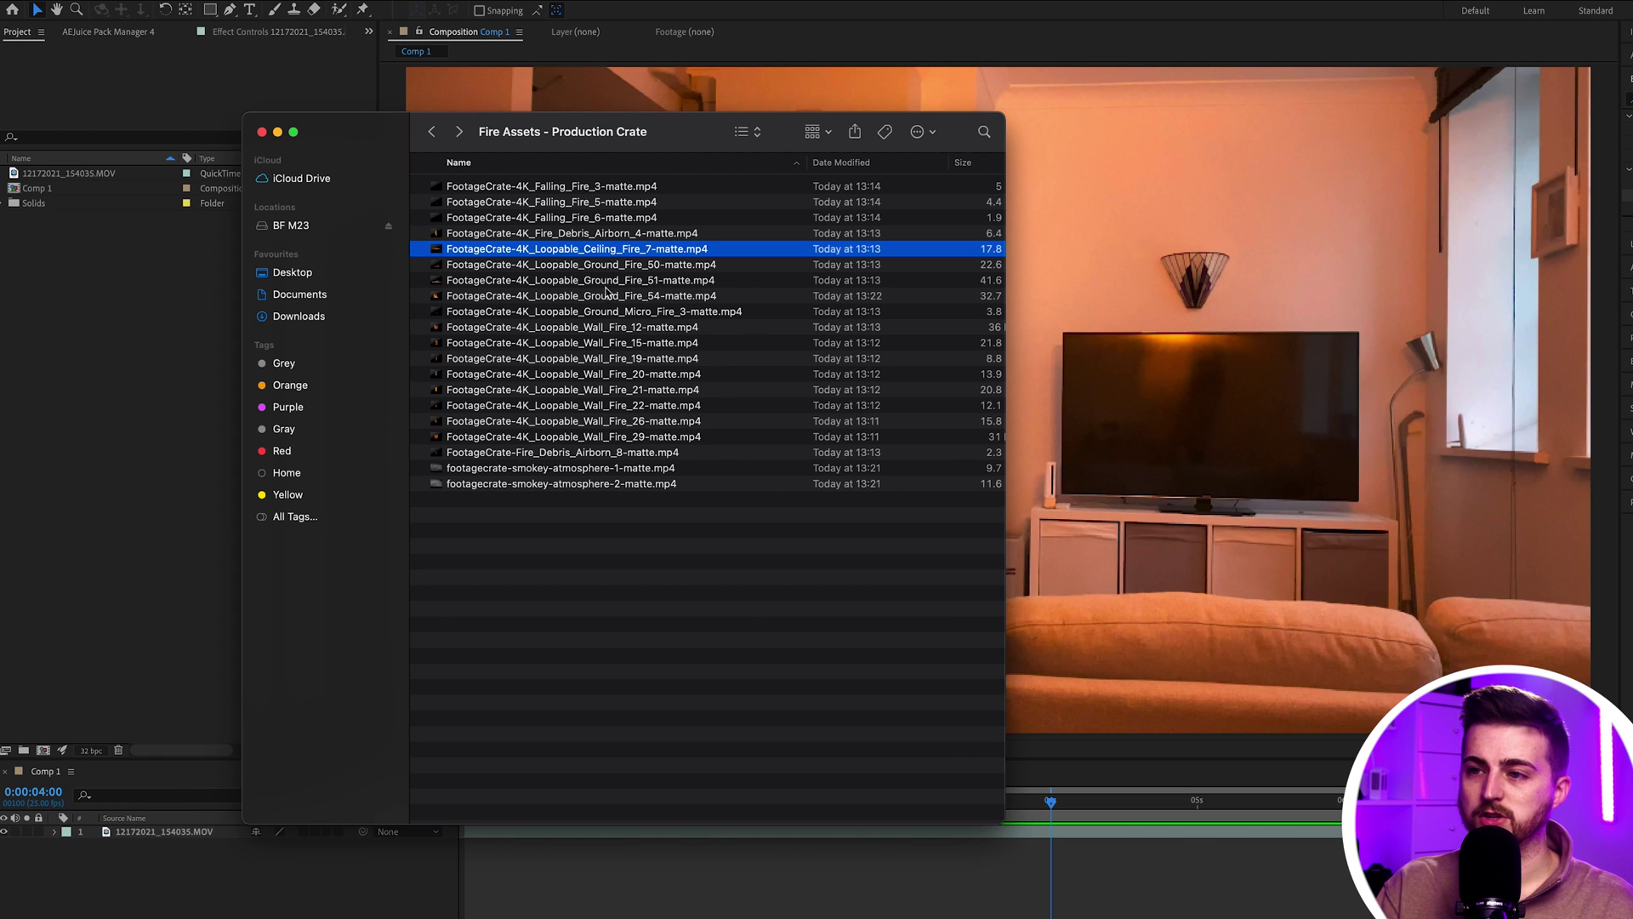
{"action": "left_click", "coordinate": [614, 269]}
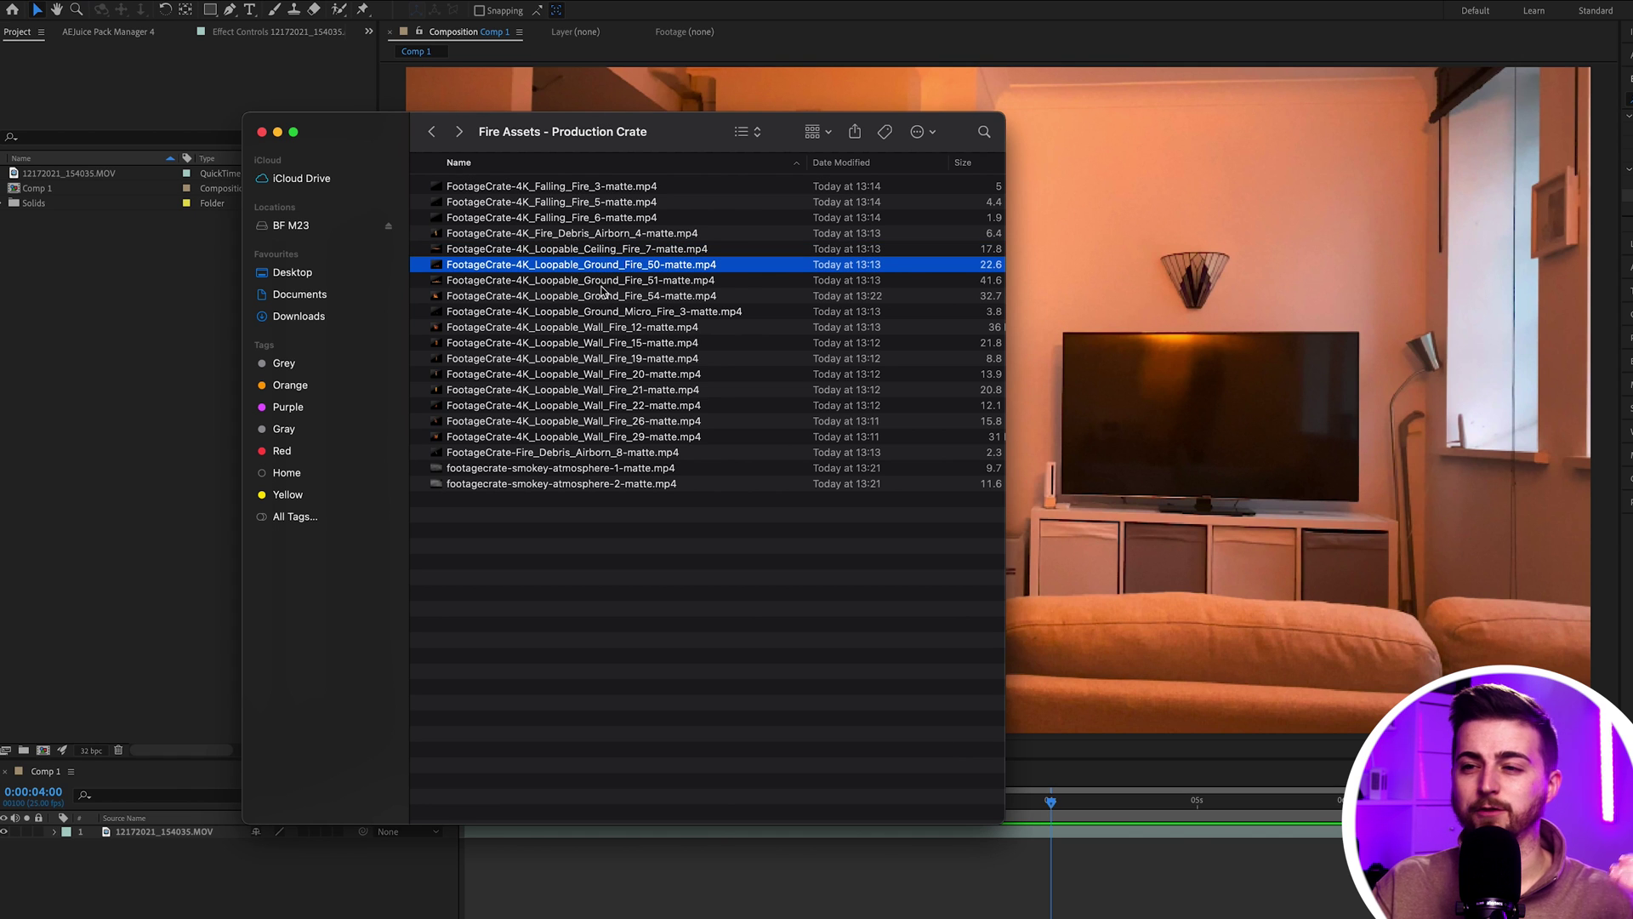
{"action": "left_click", "coordinate": [597, 294]}
{"action": "left_click", "coordinate": [601, 250]}
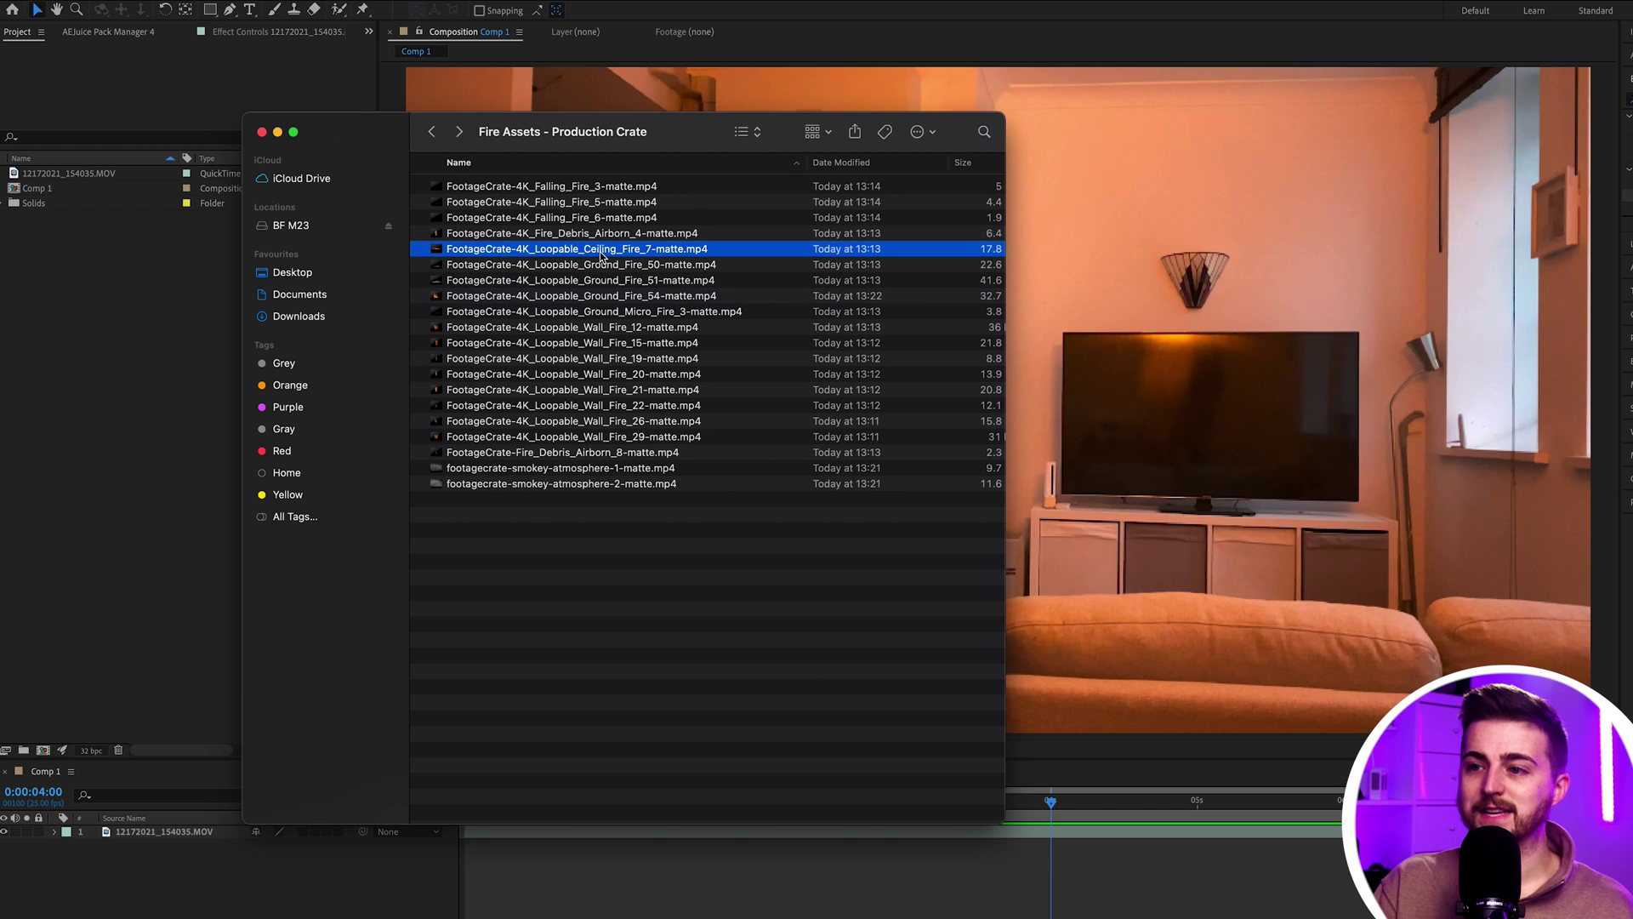
Preview Wall_Fire_15, Fire_Debris_Airborn_8, smokey-atmosphere-1, Falling_Fire_5 and Falling_Fire_3 clips
{"action": "left_click", "coordinate": [610, 344]}
{"action": "left_click", "coordinate": [598, 457]}
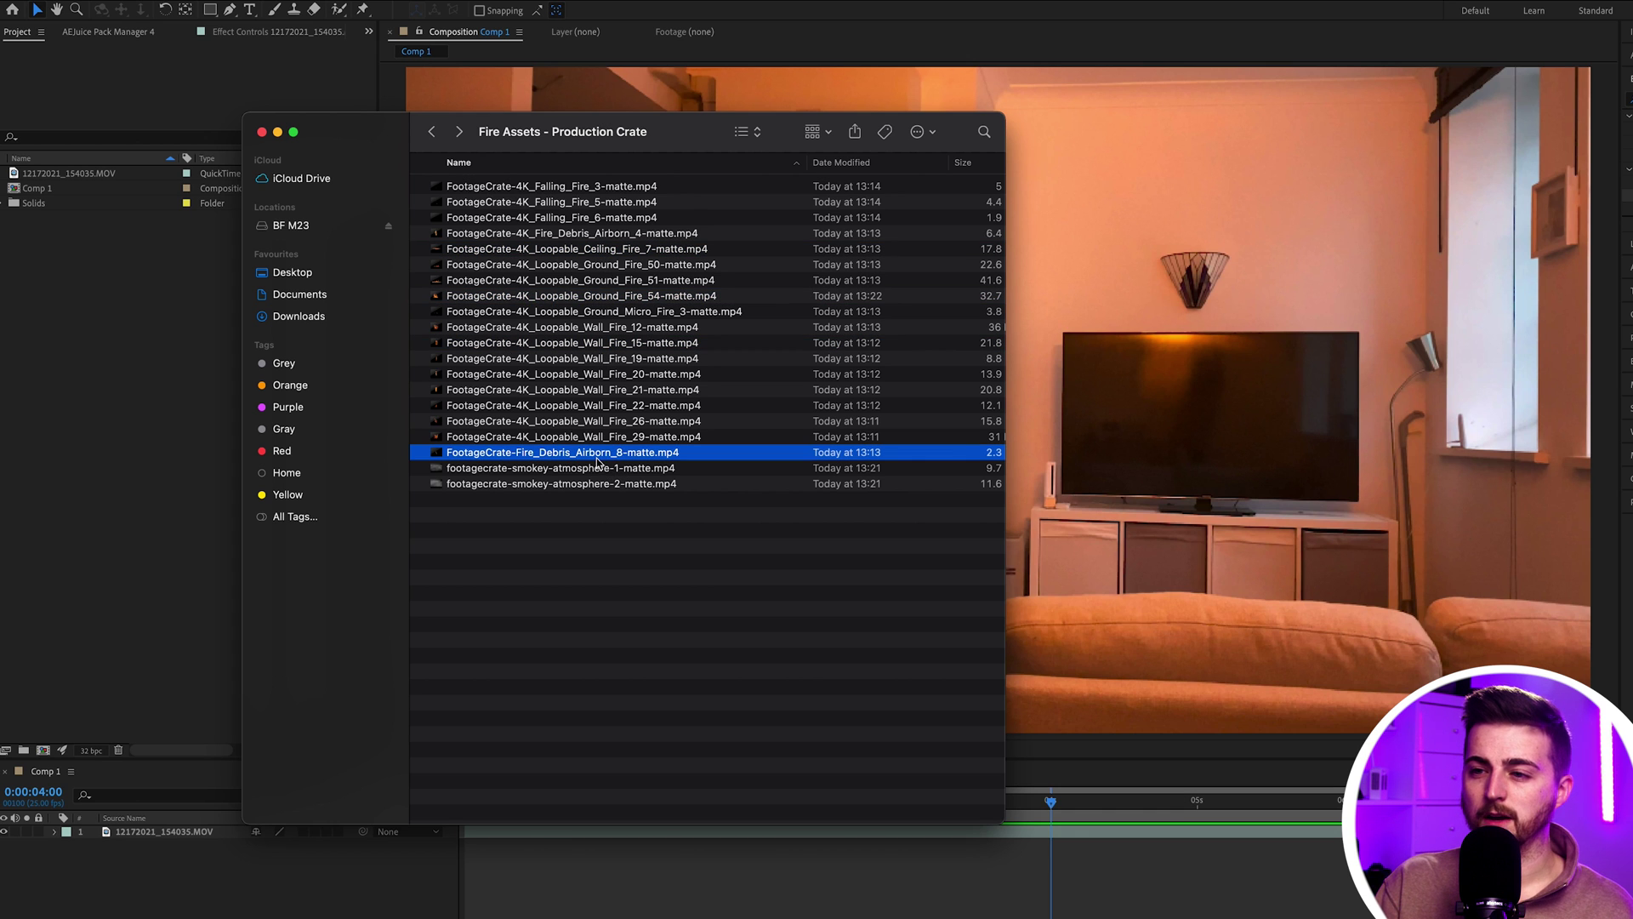
{"action": "left_click", "coordinate": [590, 468]}
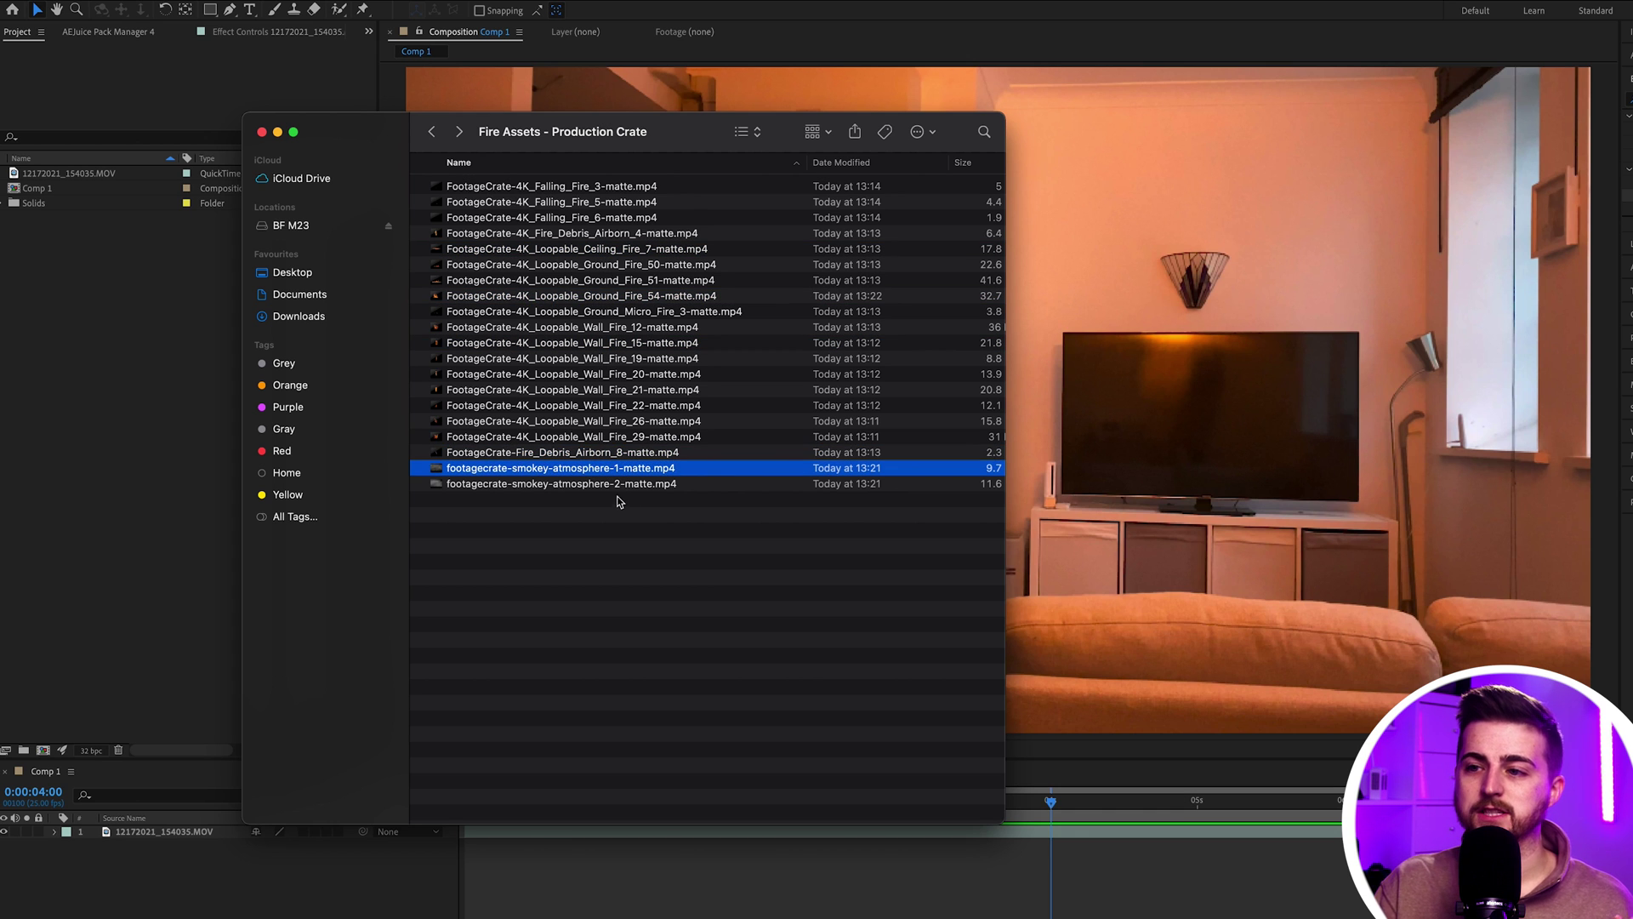
{"action": "left_click", "coordinate": [539, 204]}
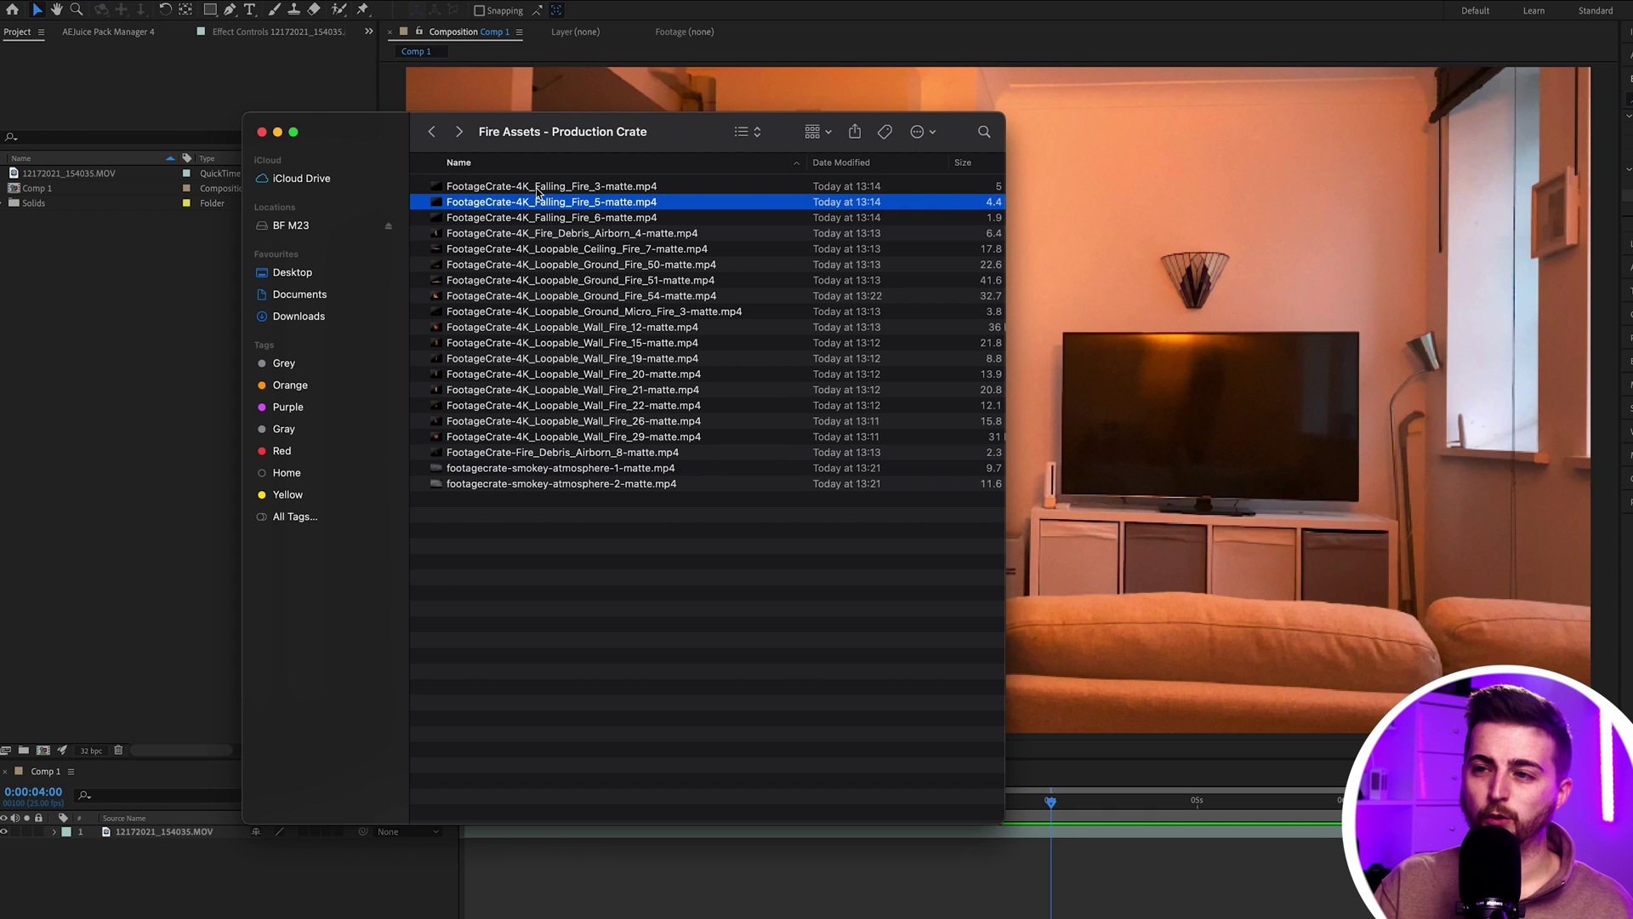
{"action": "left_click", "coordinate": [536, 189]}
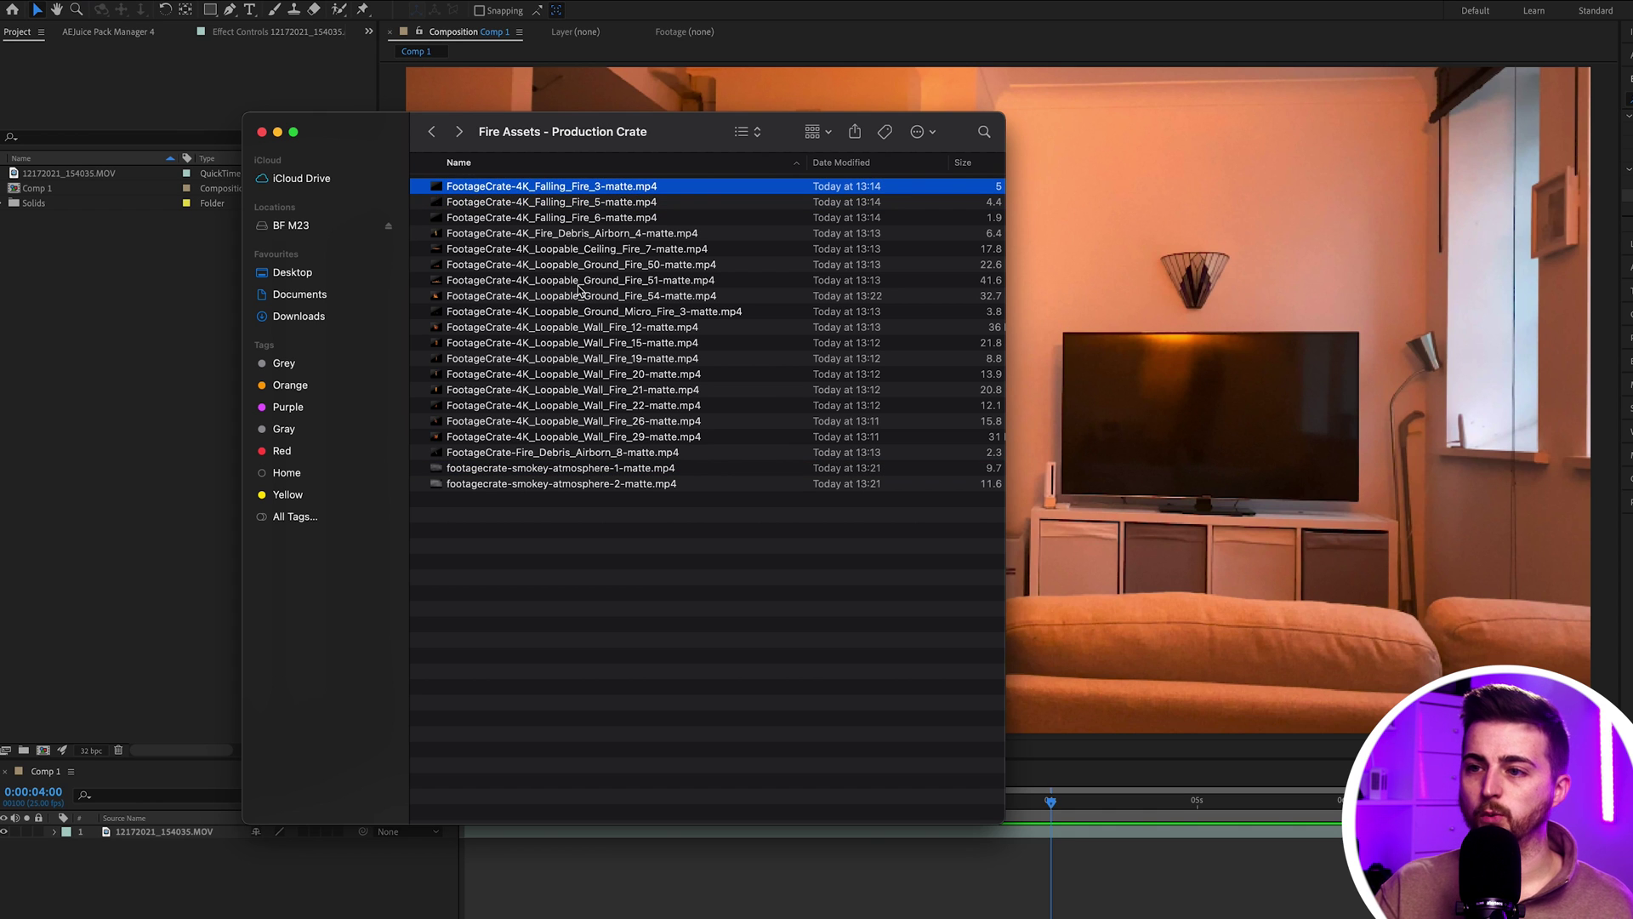
Import the eight clips Wall_Fire_12 through Wall_Fire_29 into the Project panel
{"action": "left_click", "coordinate": [627, 330]}
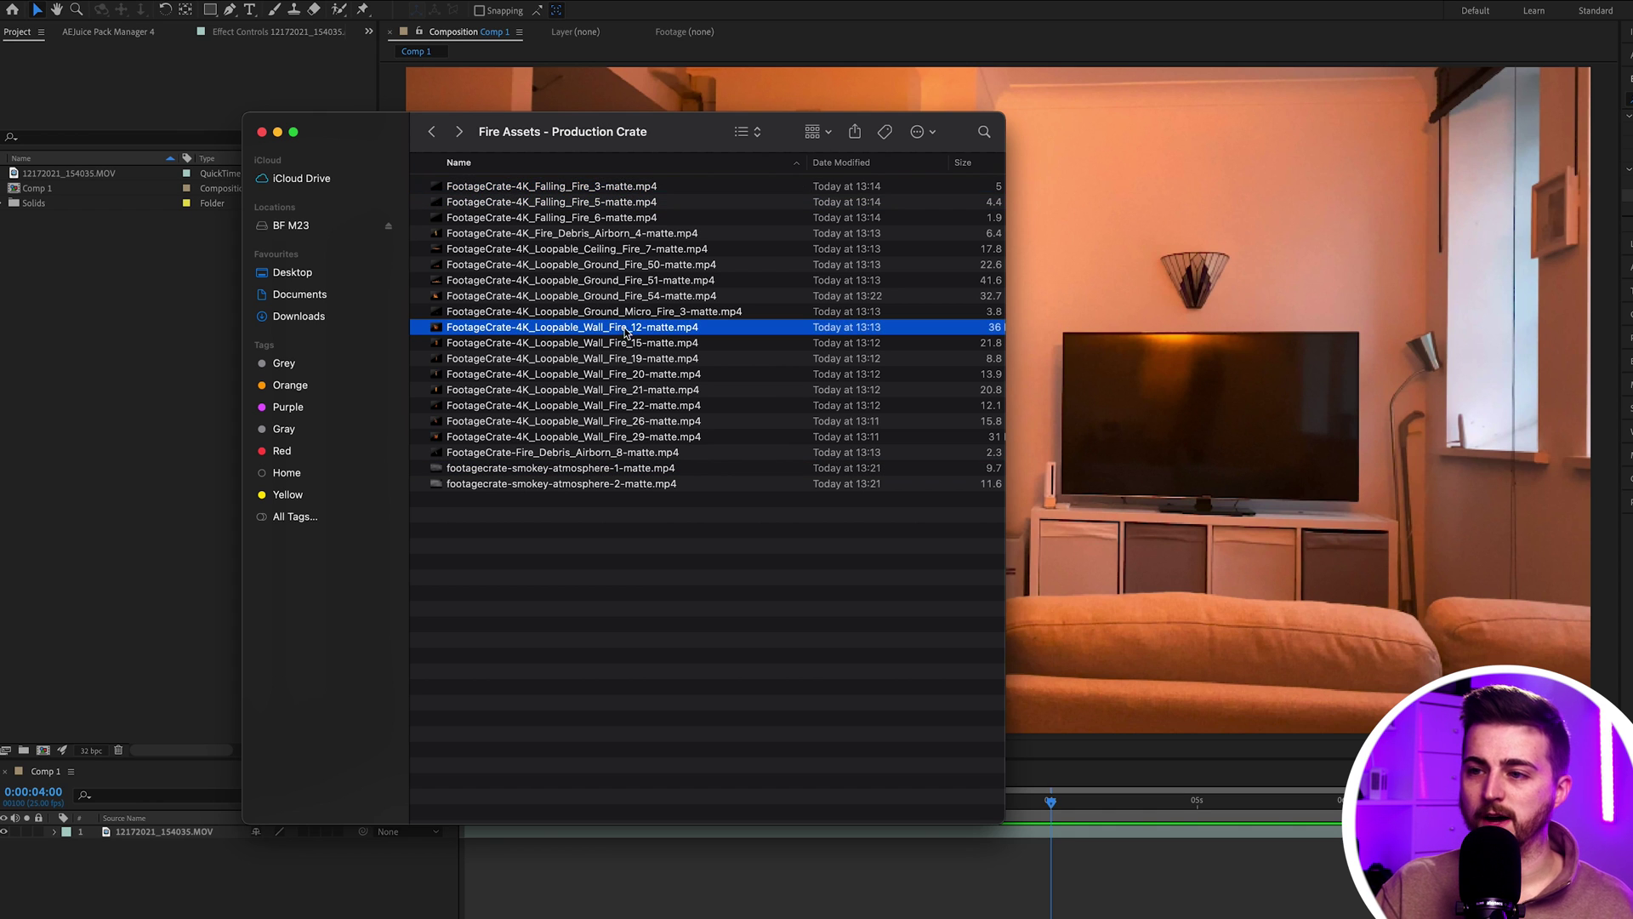
{"action": "left_click", "coordinate": [633, 438], "text": "shift"}
{"action": "left_click_drag", "start_coordinate": [650, 439], "coordinate": [171, 412]}
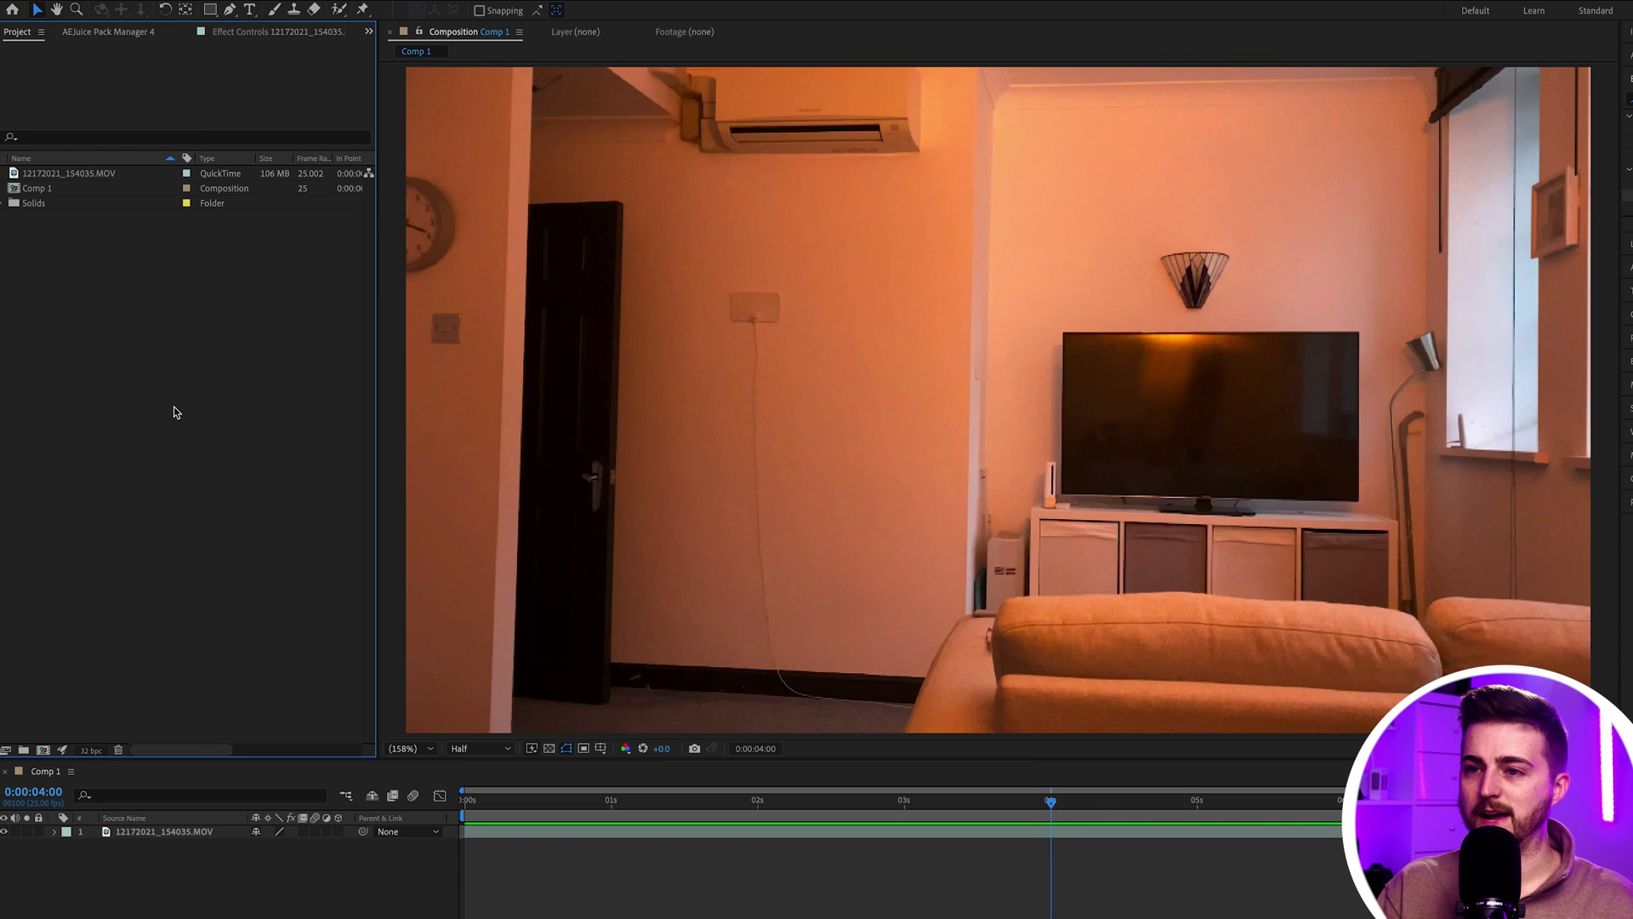
Add the Wall_Fire_12 clip to Comp 1 and scale it to 39%
{"action": "left_click", "coordinate": [325, 402]}
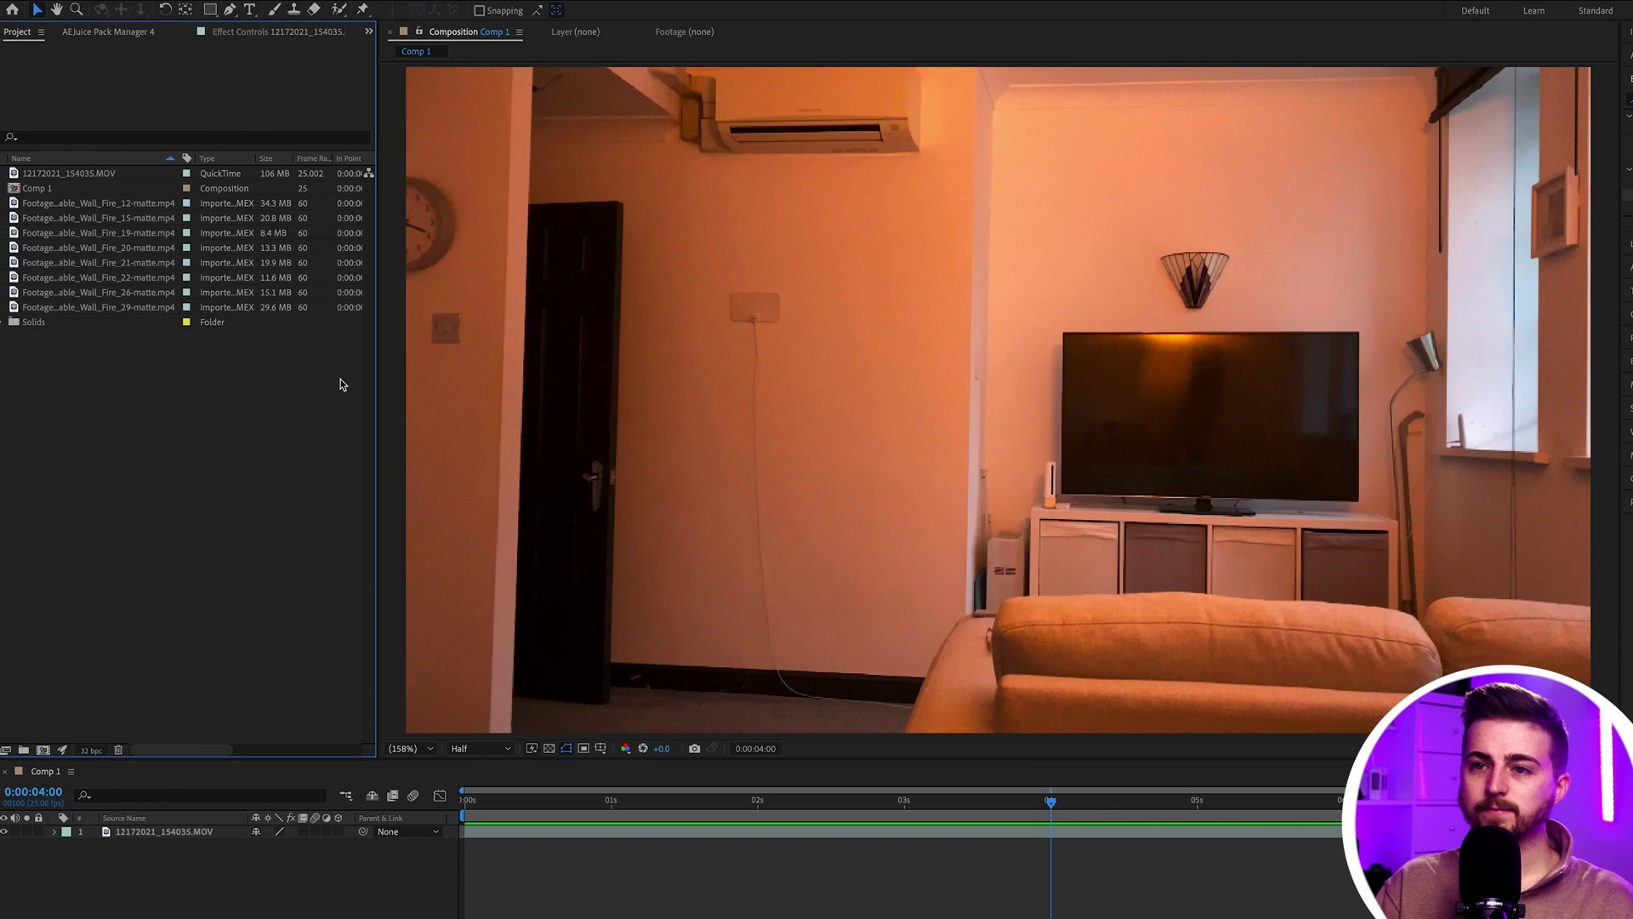
{"action": "left_click_drag", "start_coordinate": [143, 205], "coordinate": [233, 831]}
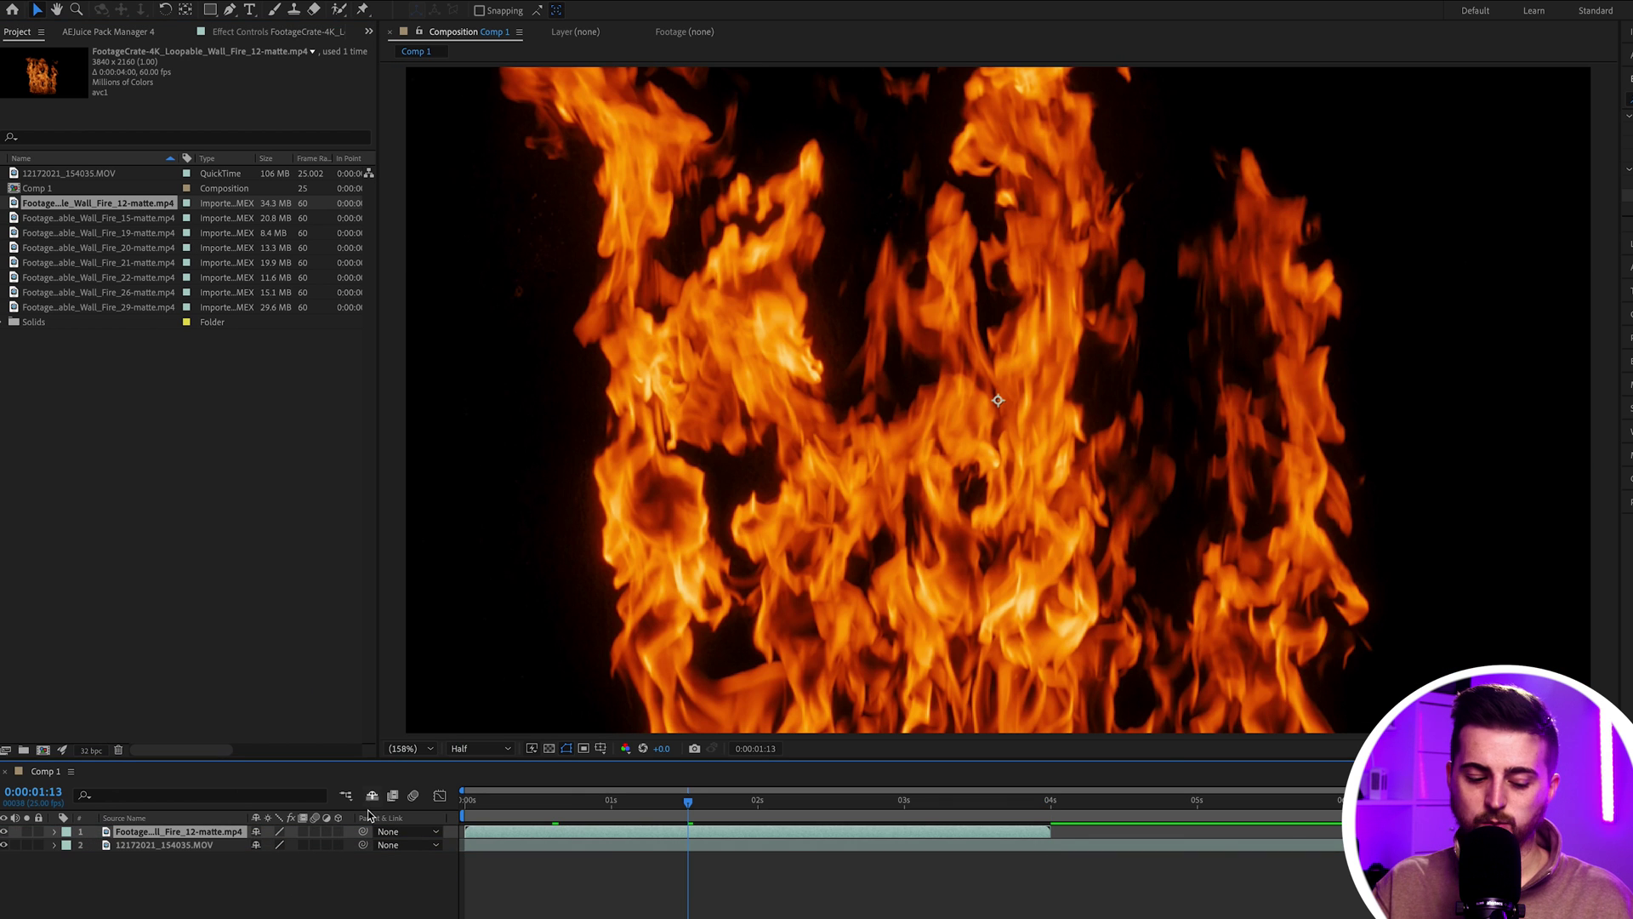
{"action": "key", "text": "s"}
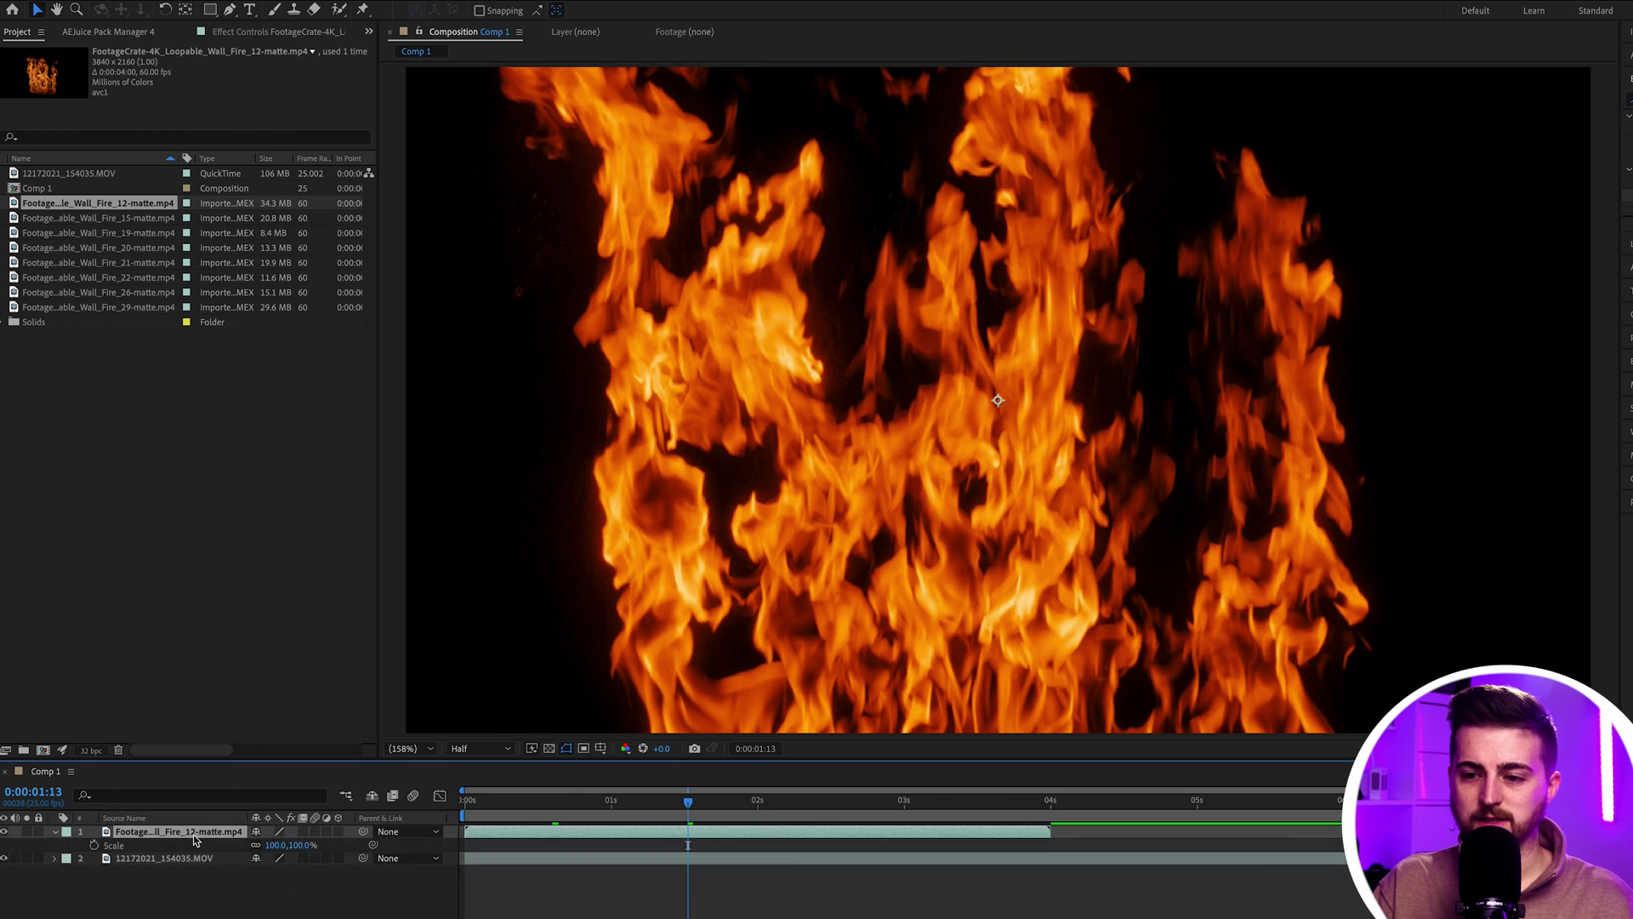
{"action": "mouse_move", "coordinate": [238, 842]}
{"action": "left_mouse_down"}
{"action": "mouse_move", "coordinate": [204, 842]}
{"action": "mouse_move", "coordinate": [229, 841]}
{"action": "left_mouse_up"}
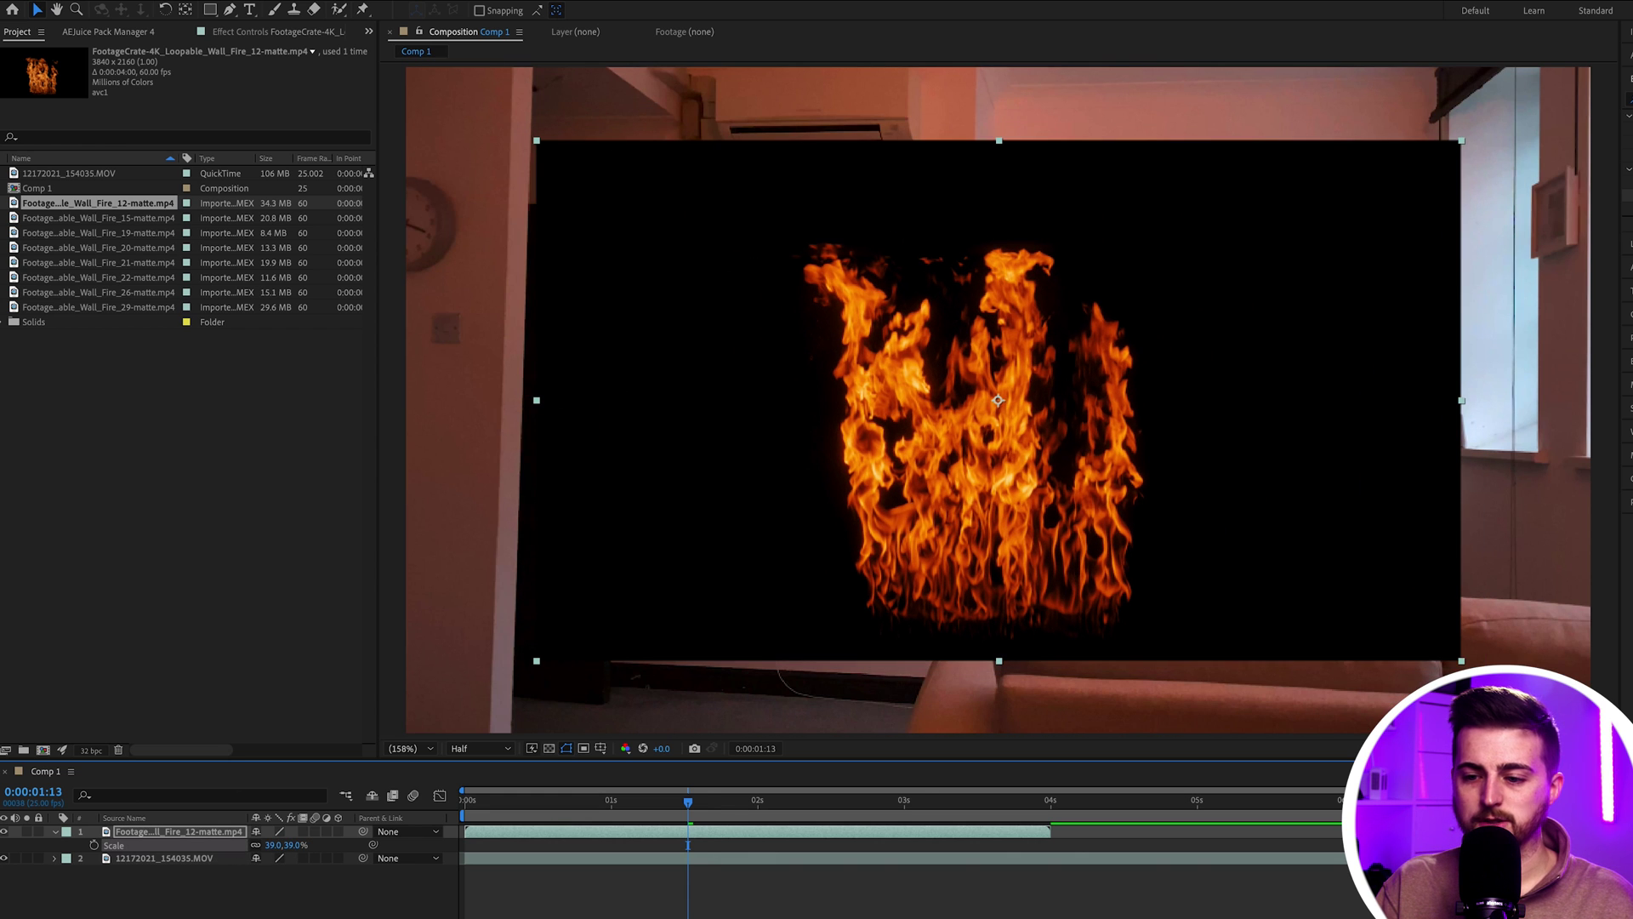
Set the Wall_Fire_12 layer's blending mode to Add
{"action": "key", "text": "F4"}
{"action": "left_click", "coordinate": [289, 831]}
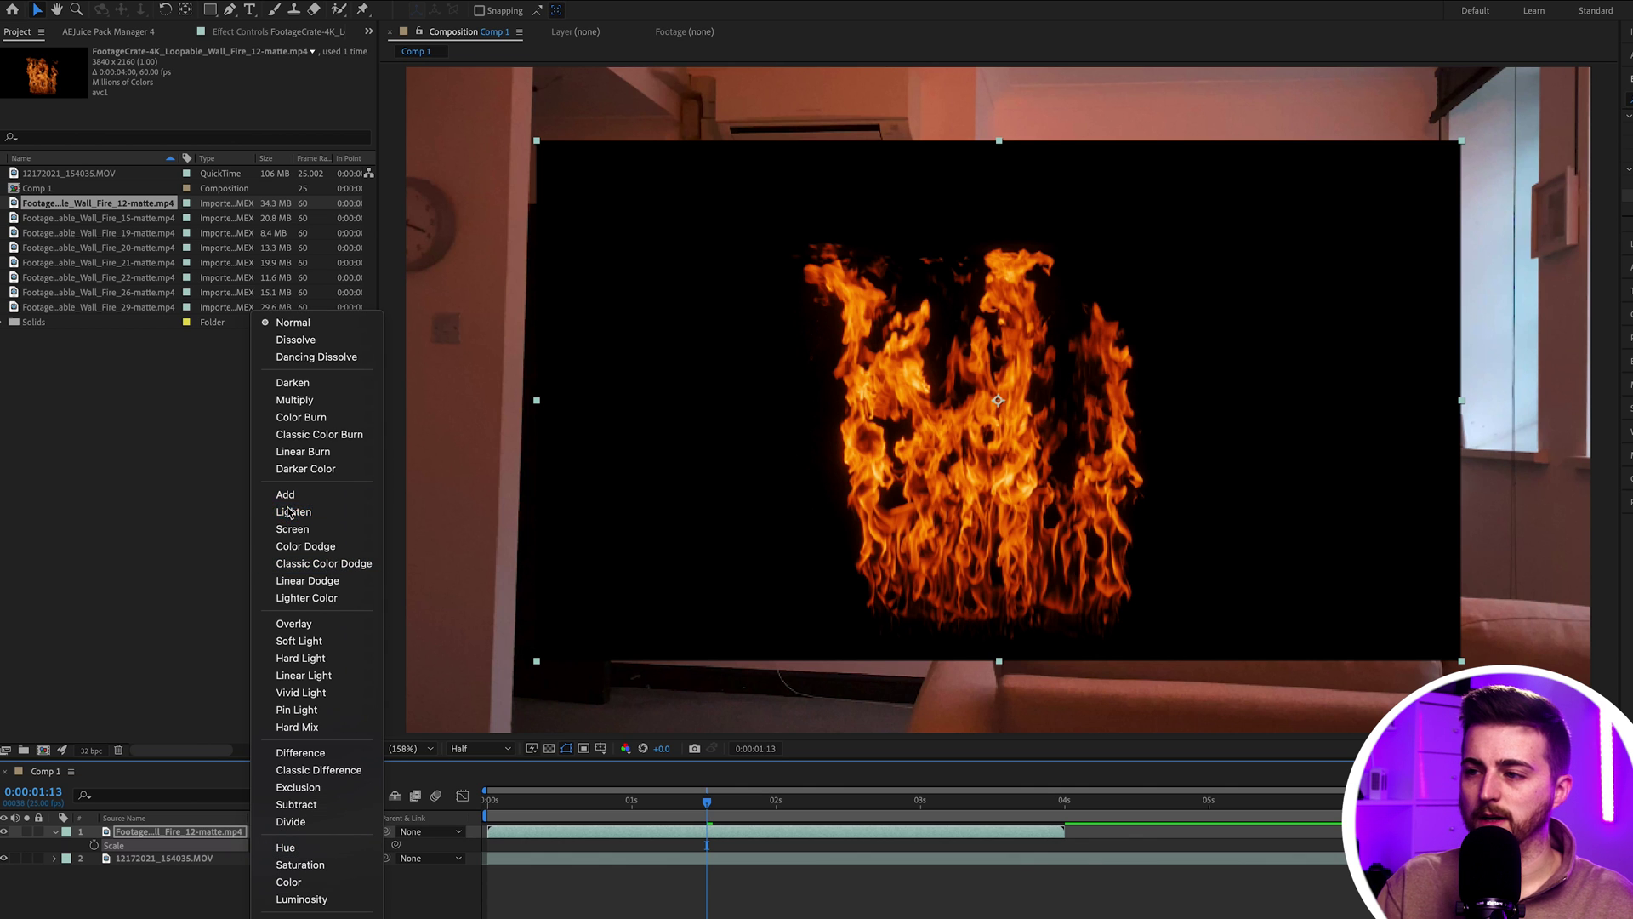
{"action": "left_click", "coordinate": [430, 772]}
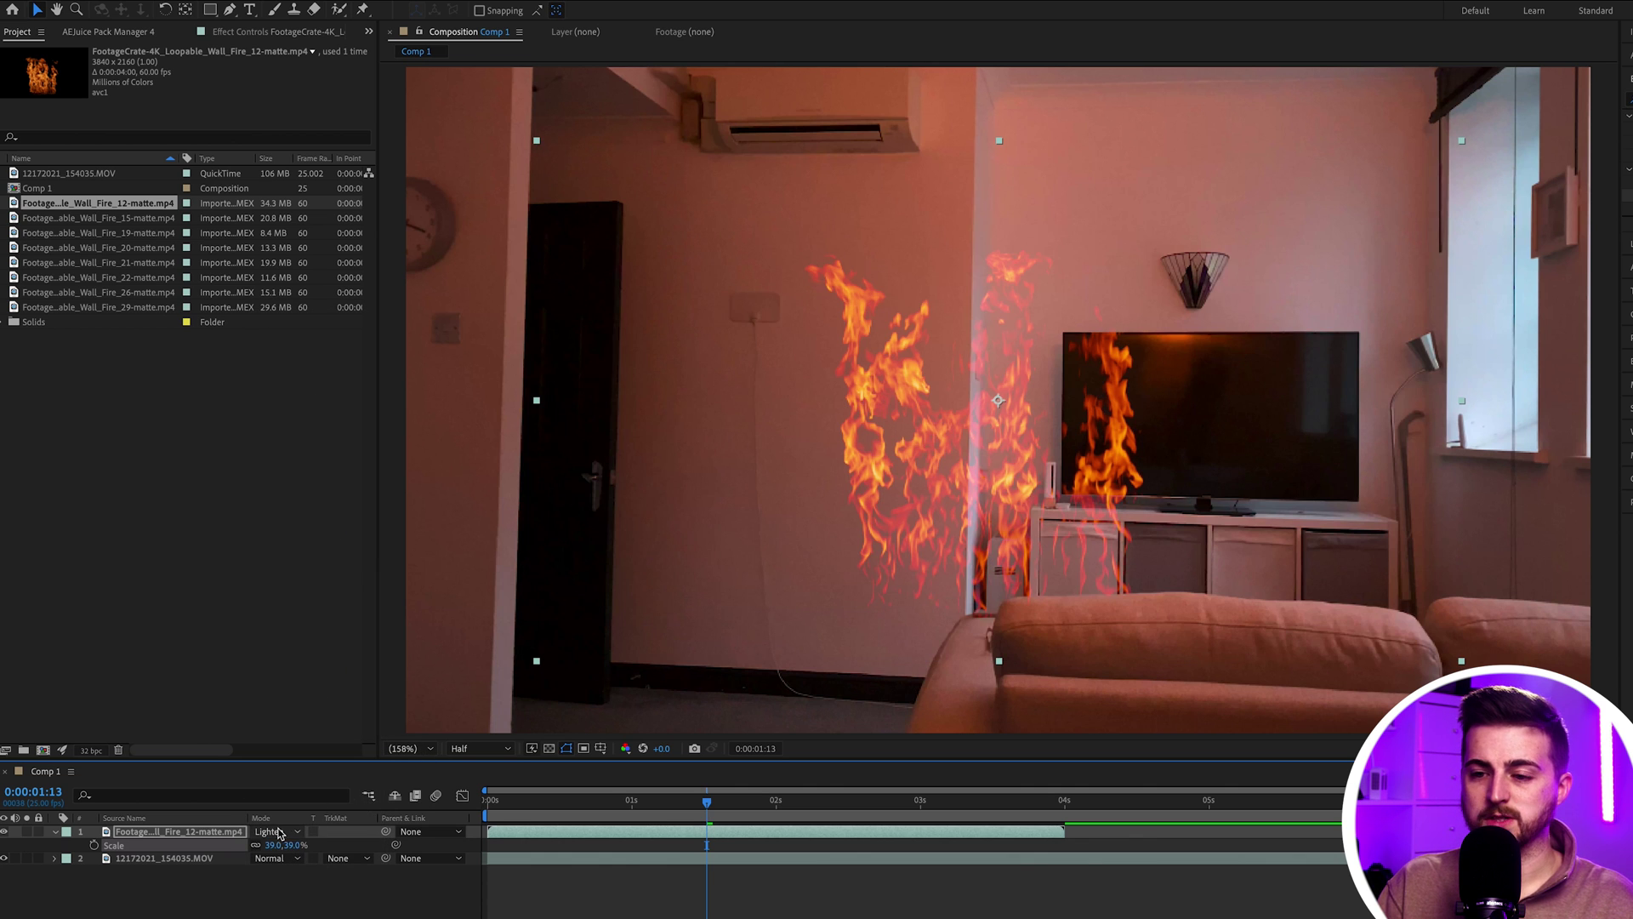
{"action": "left_click", "coordinate": [279, 833]}
{"action": "left_click", "coordinate": [308, 496]}
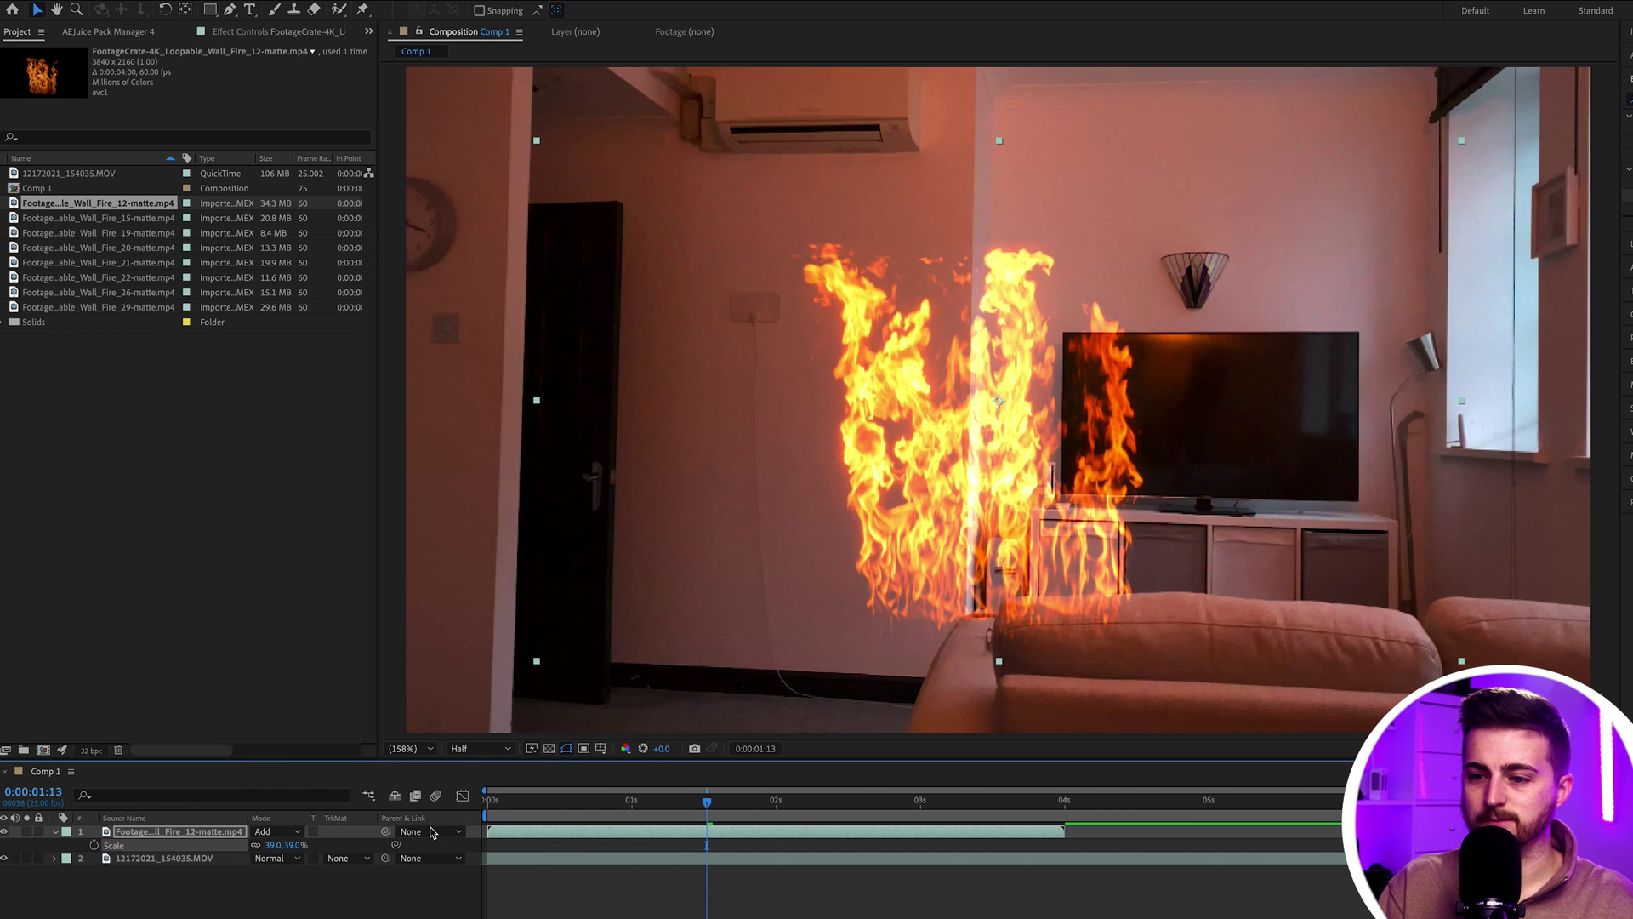
Position the fire over the TV and the wall above it, previewing the result
{"action": "left_click_drag", "start_coordinate": [944, 558], "coordinate": [750, 594]}
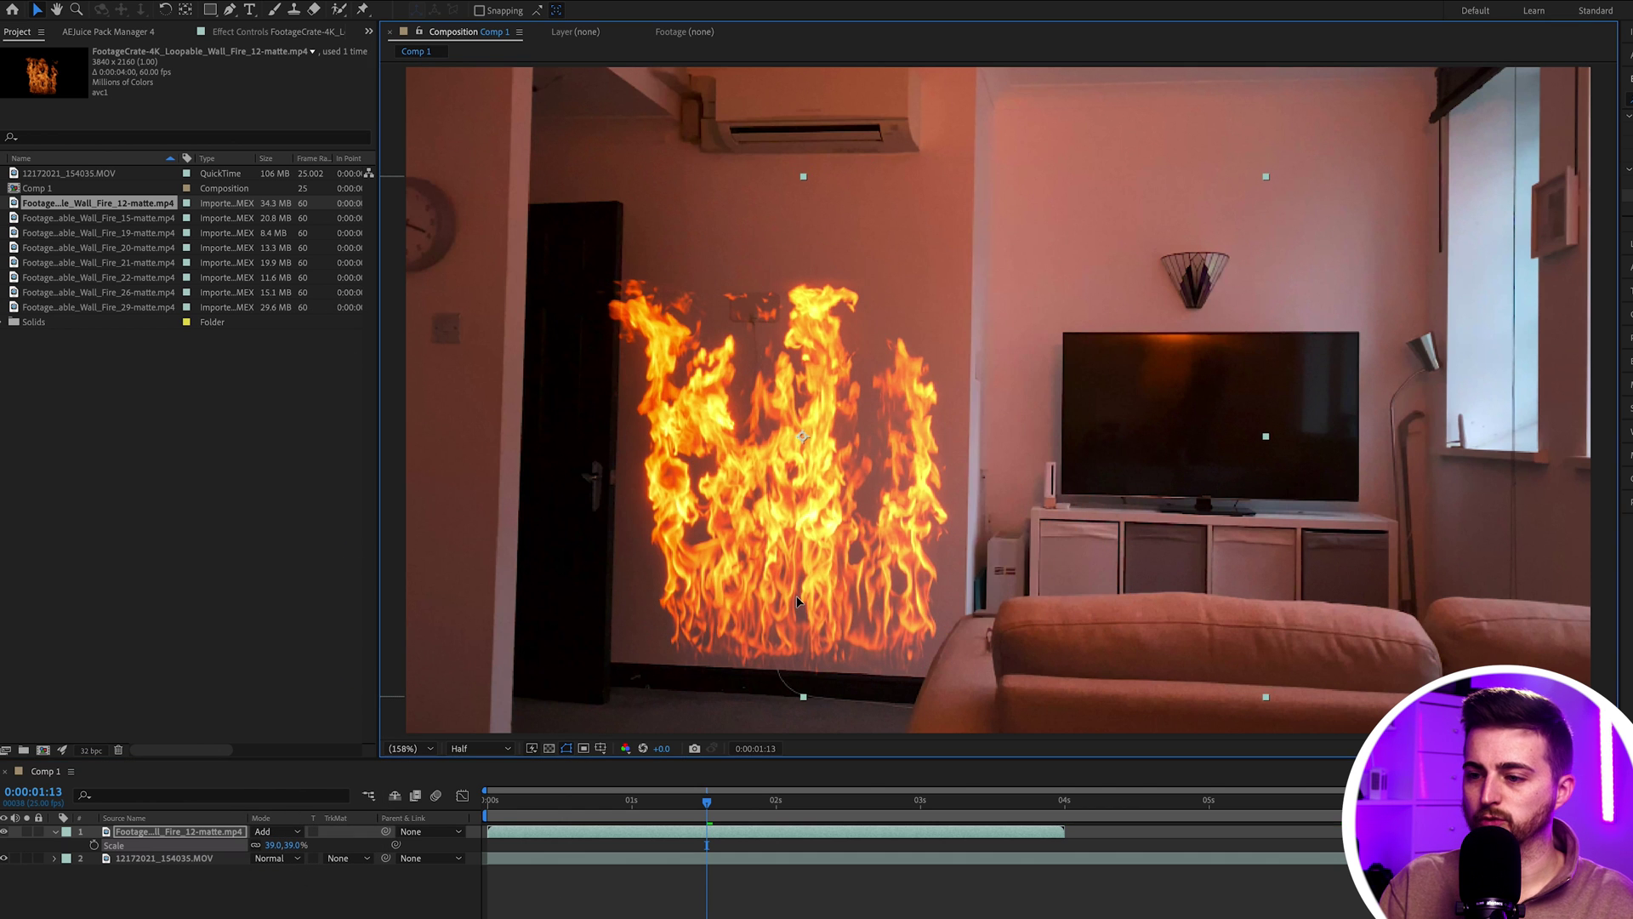
{"action": "key", "text": "space"}
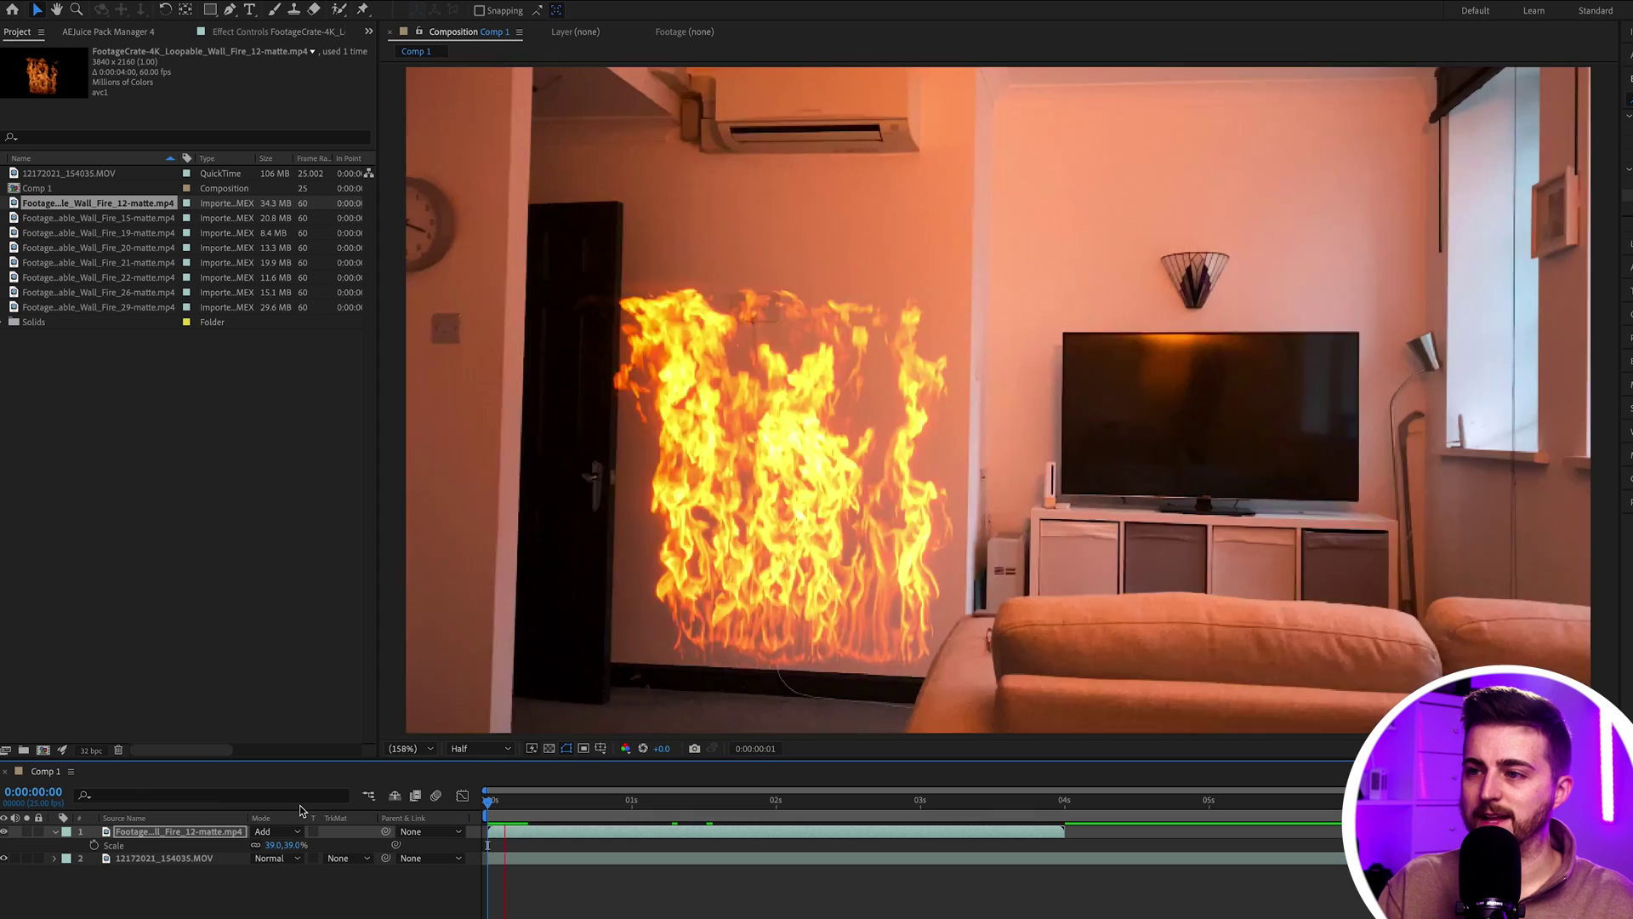
{"action": "key", "text": "space"}
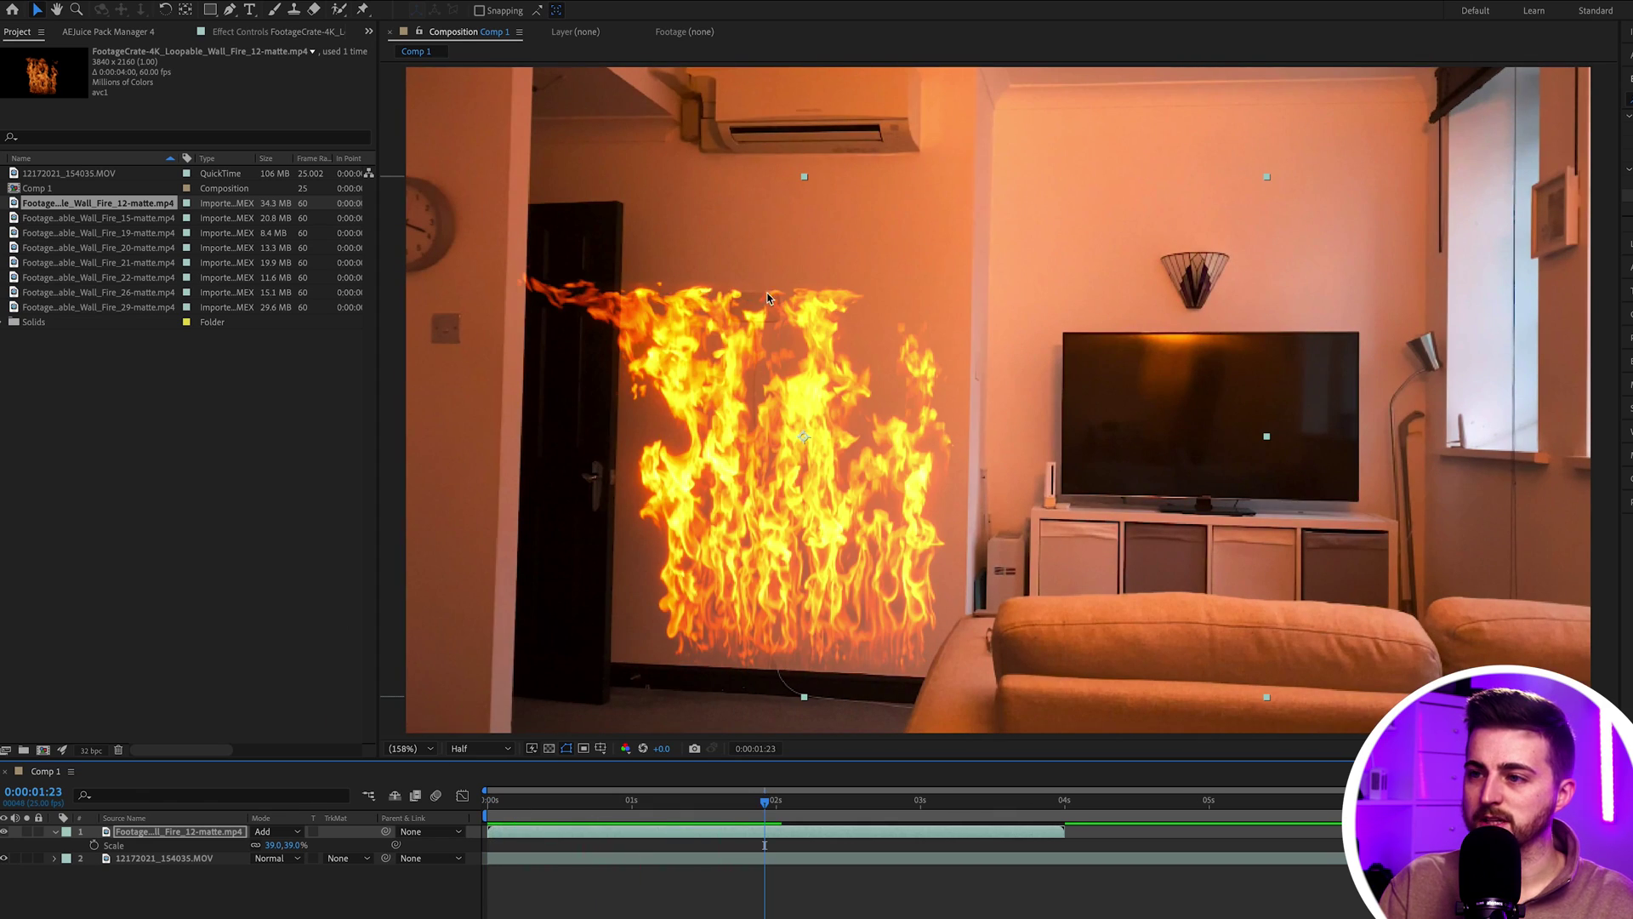
{"action": "left_click_drag", "start_coordinate": [798, 397], "coordinate": [1195, 328]}
{"action": "key", "text": "space"}
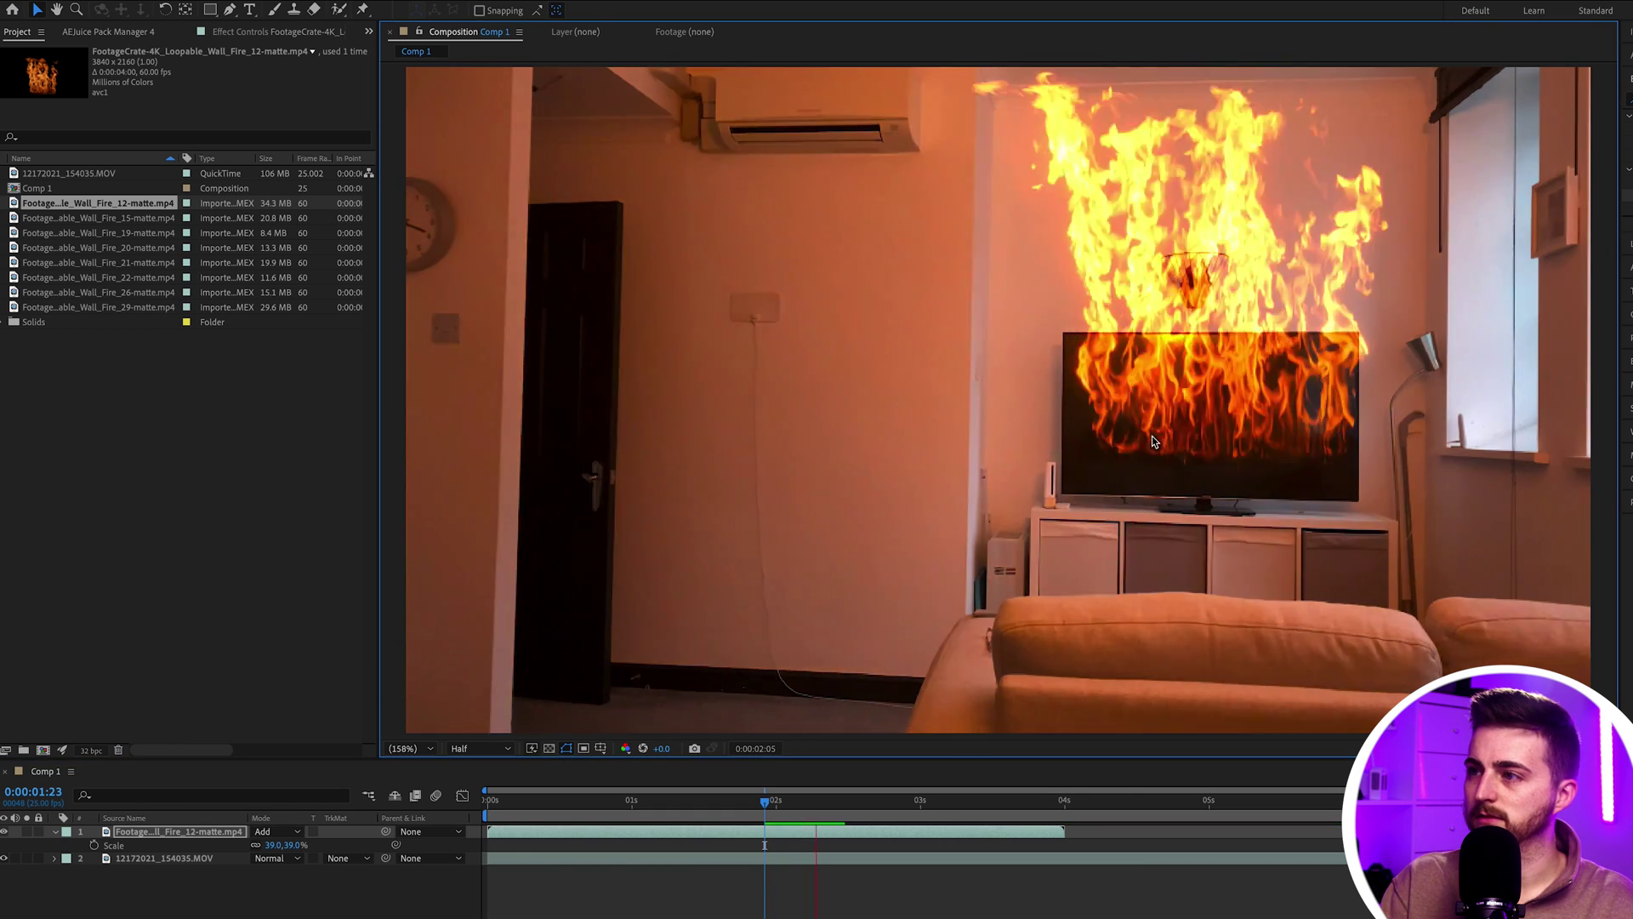
{"action": "left_click_drag", "start_coordinate": [1247, 218], "coordinate": [1251, 223]}
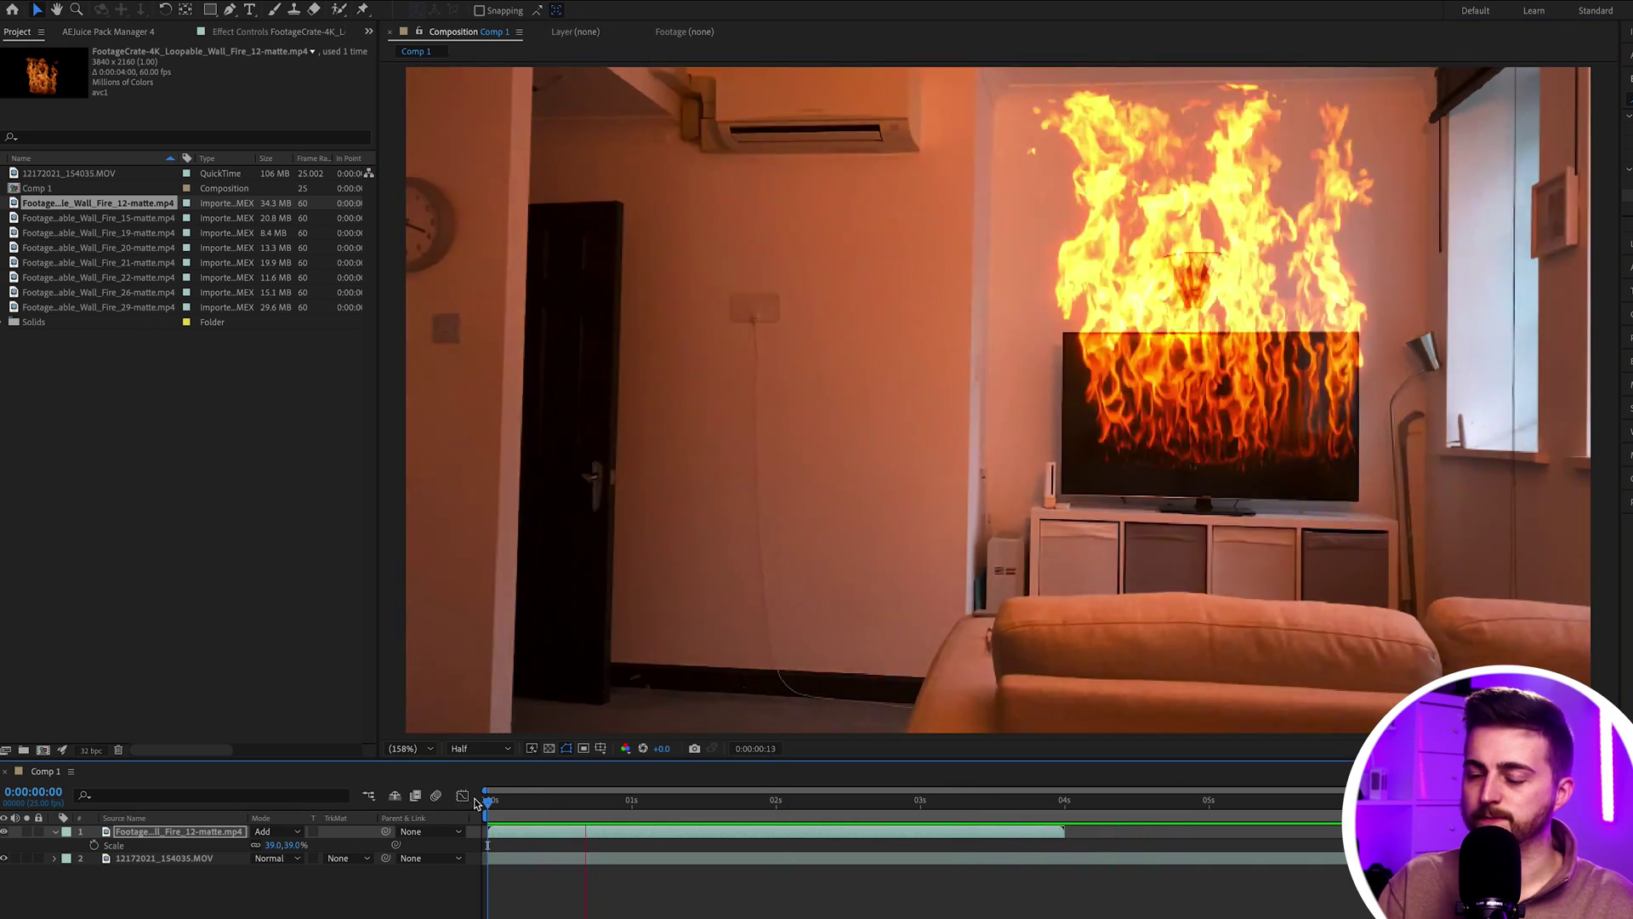
Shrink the fire to 26% and move it onto the wall above the TV
{"action": "left_click_drag", "start_coordinate": [270, 845], "coordinate": [257, 845]}
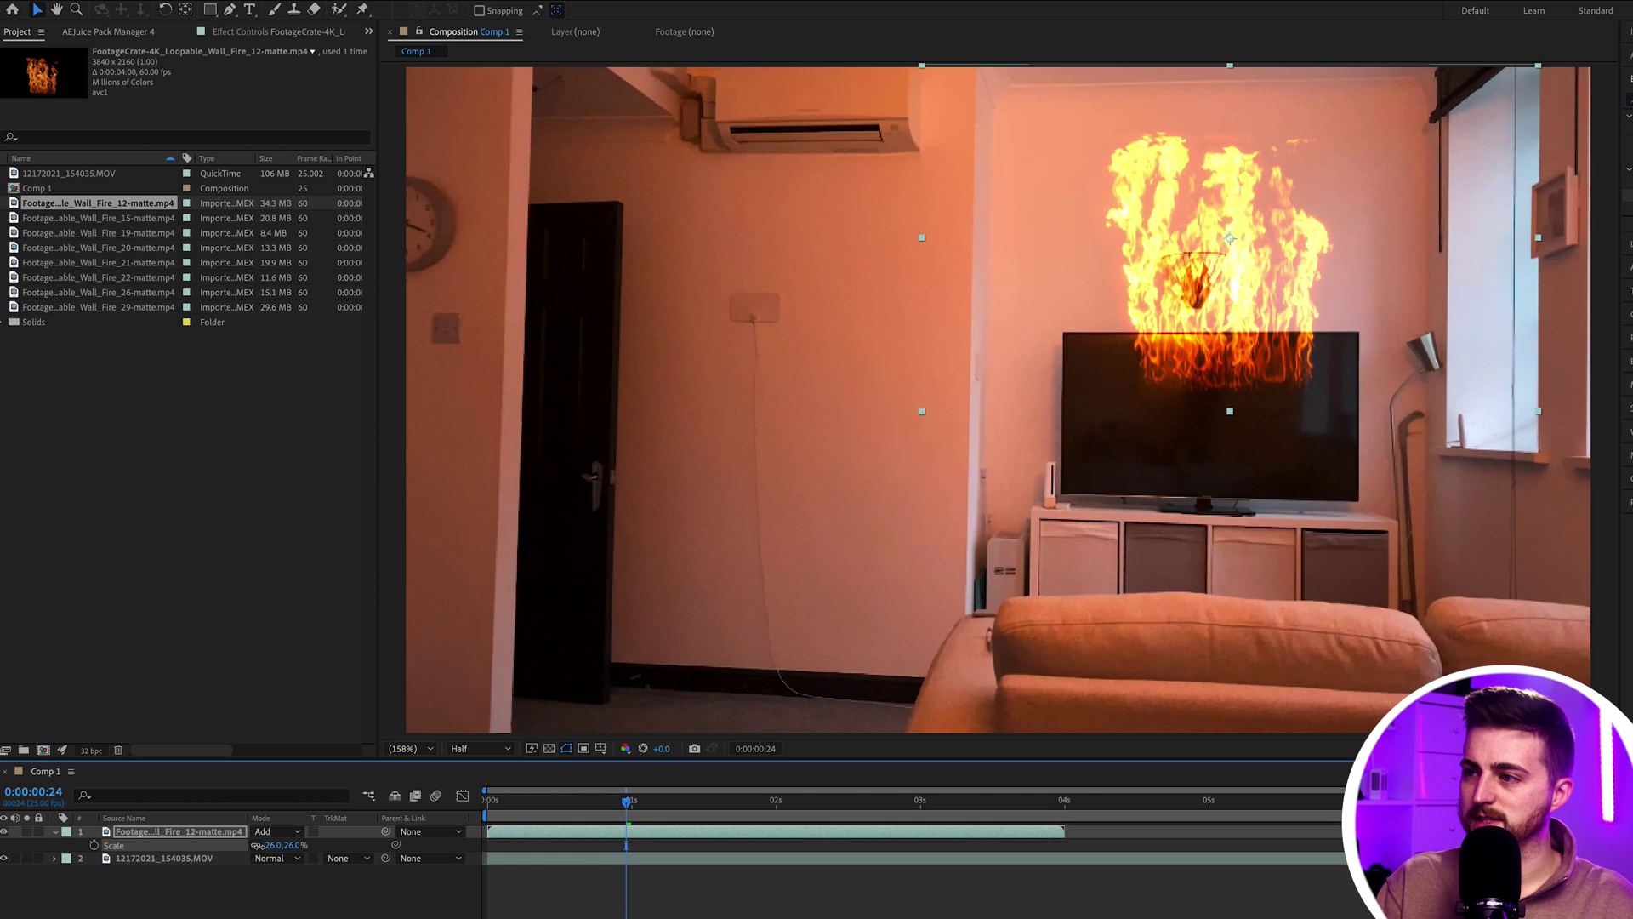
{"action": "left_click_drag", "start_coordinate": [1236, 306], "coordinate": [1110, 259]}
{"action": "key", "text": "space"}
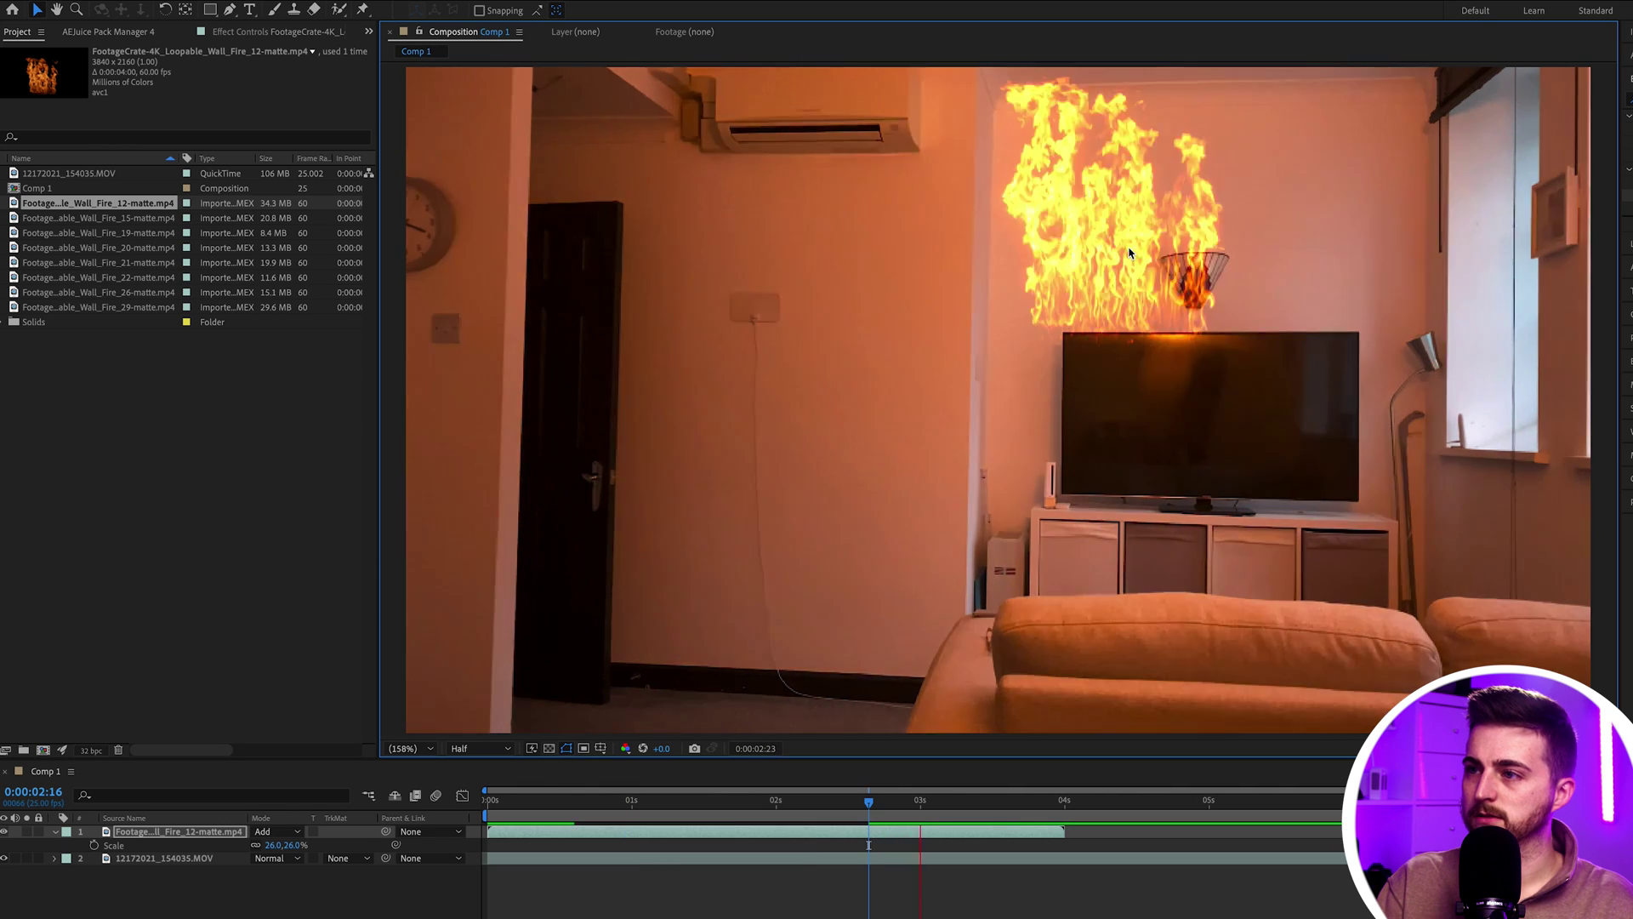
{"action": "key", "text": "space"}
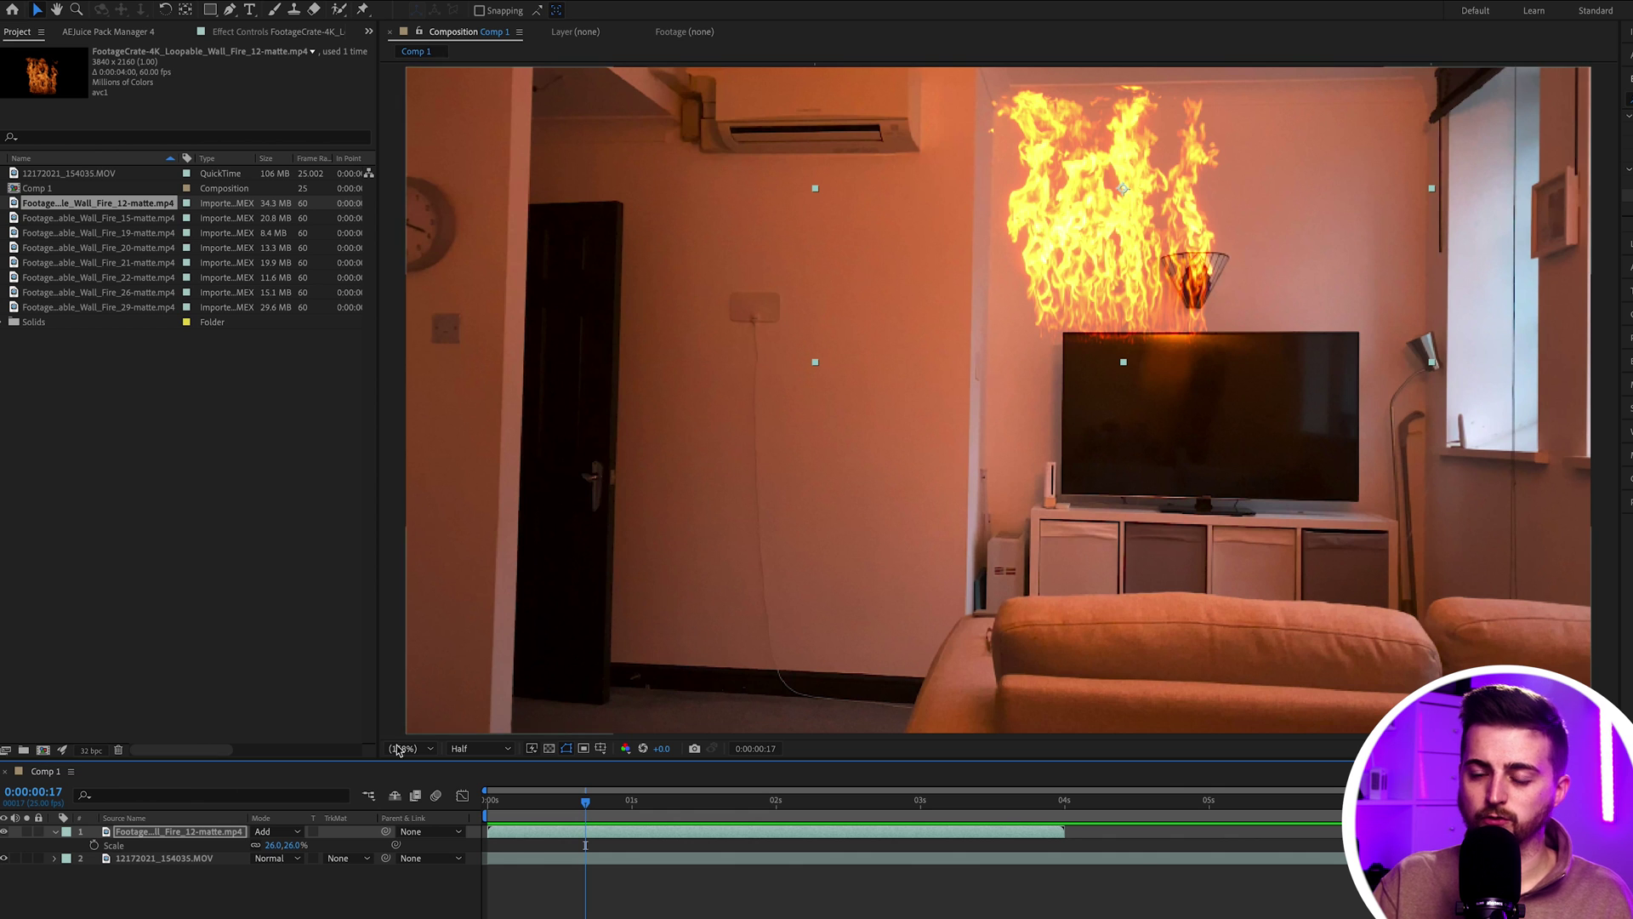
Compare Screen and Lighten blending on the fire, then return it to Add
{"action": "left_click", "coordinate": [272, 832]}
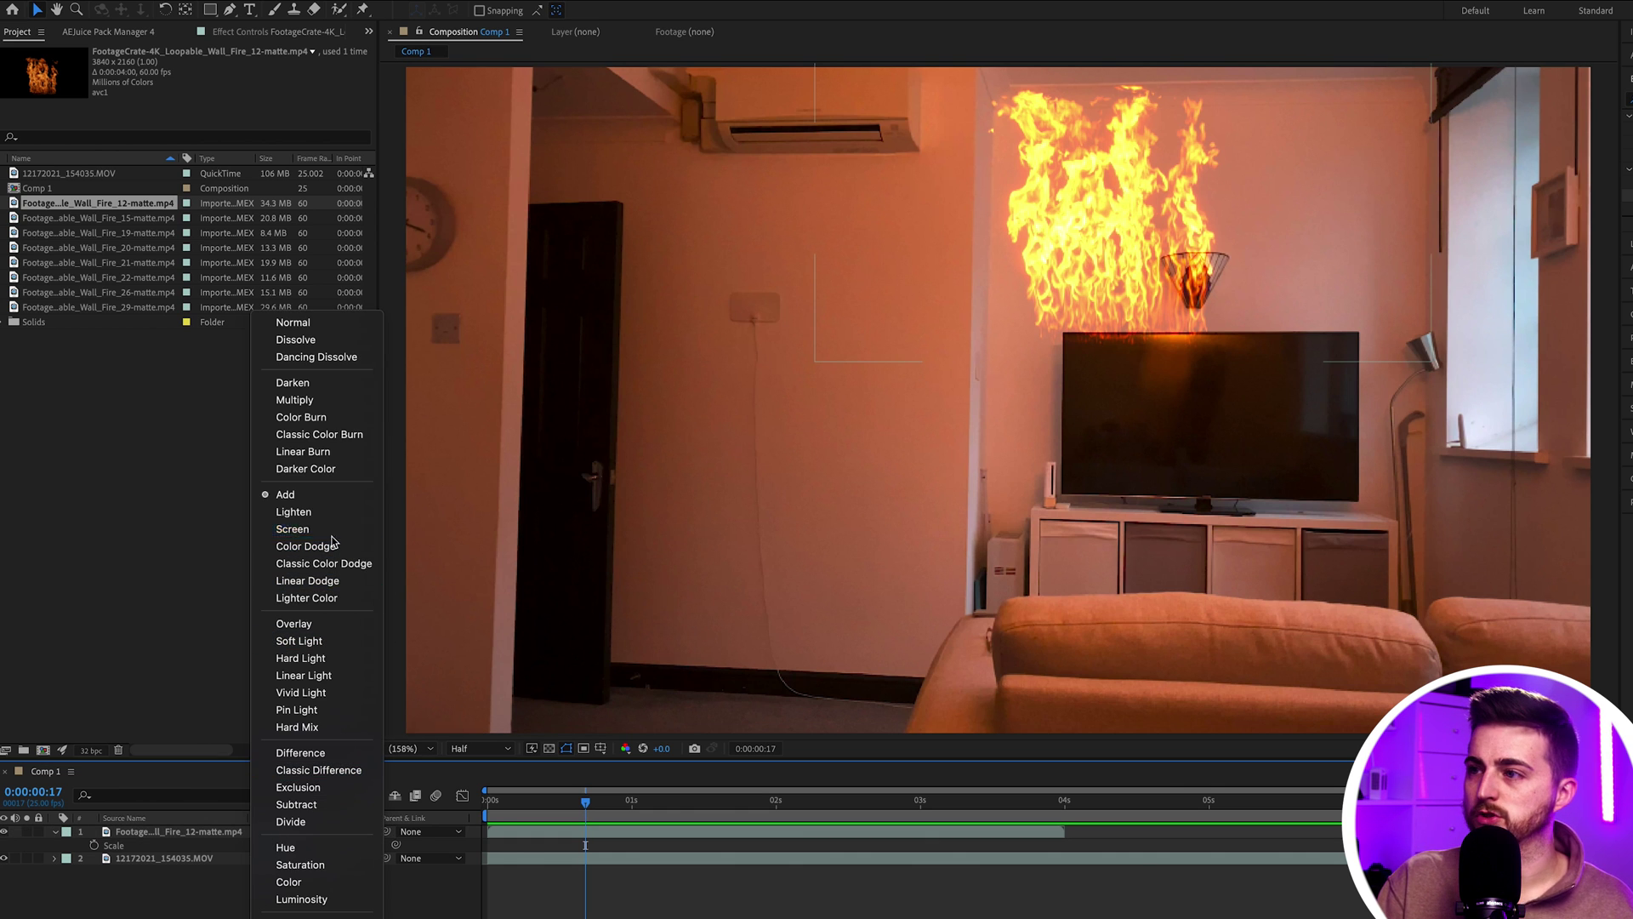
{"action": "left_click", "coordinate": [306, 529]}
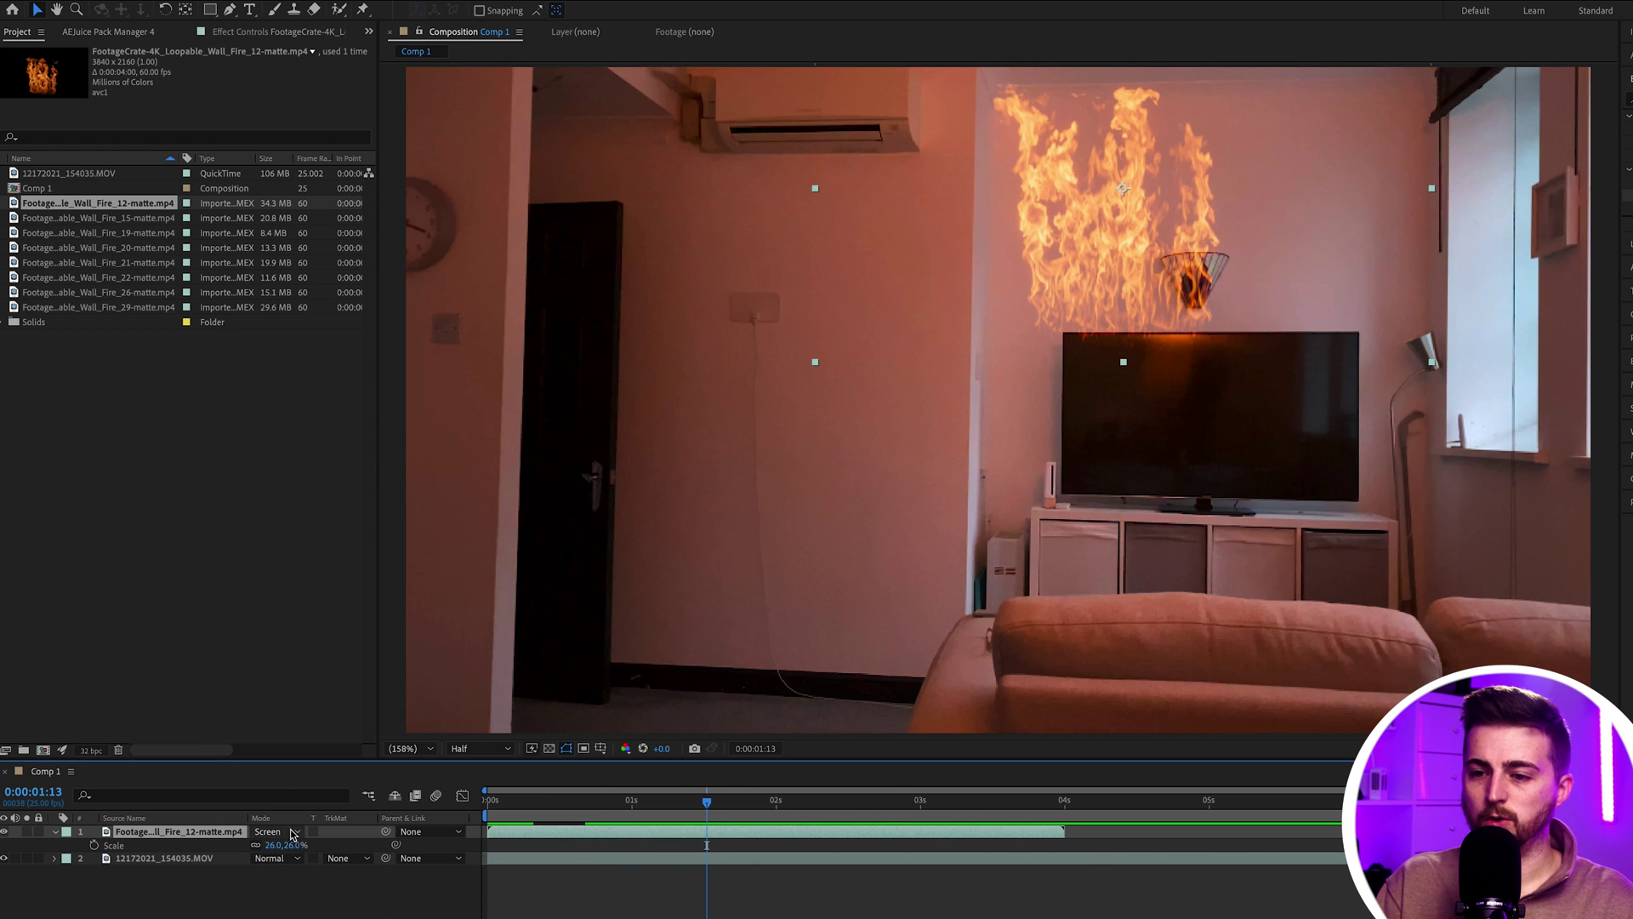
{"action": "left_click", "coordinate": [273, 832]}
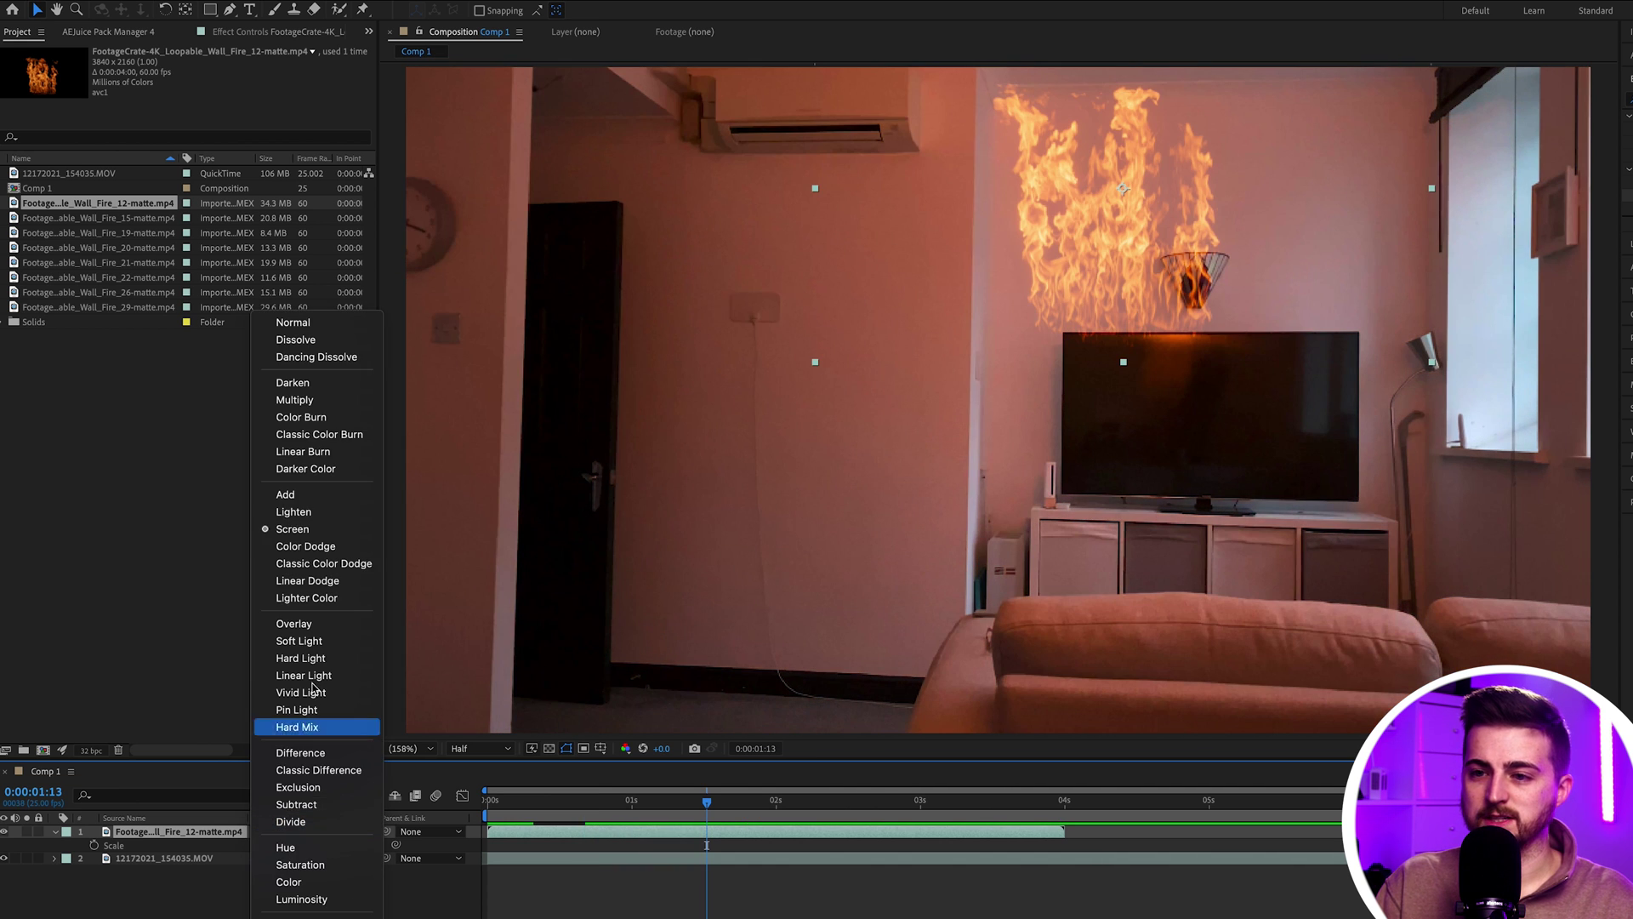
{"action": "left_click", "coordinate": [321, 514]}
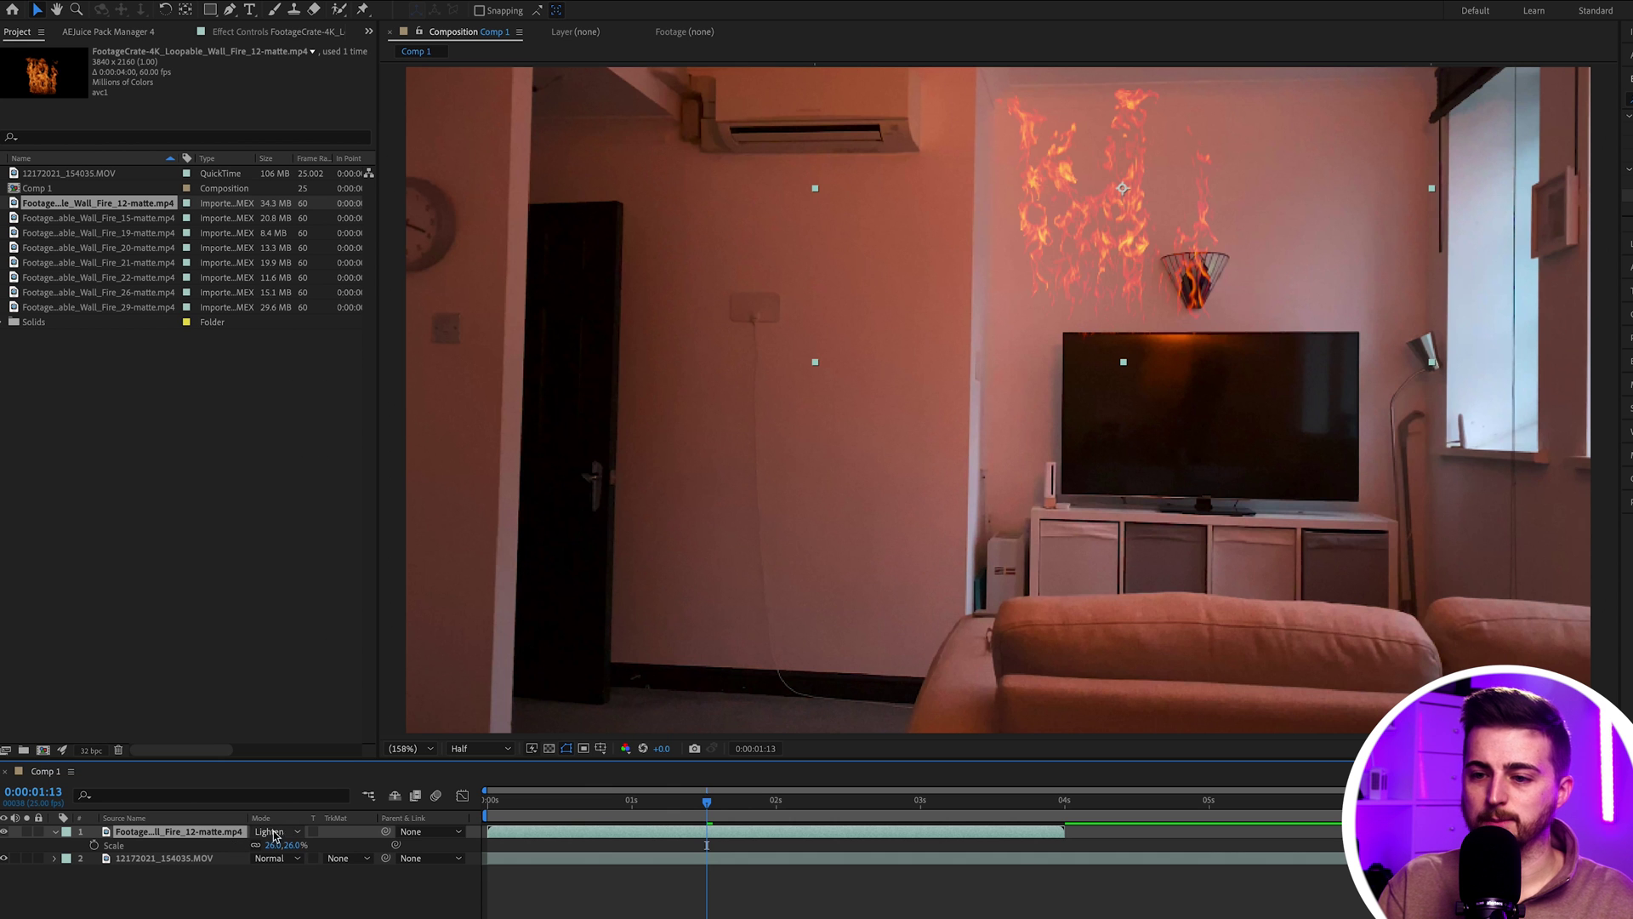
{"action": "left_click", "coordinate": [274, 832]}
{"action": "left_click", "coordinate": [333, 494]}
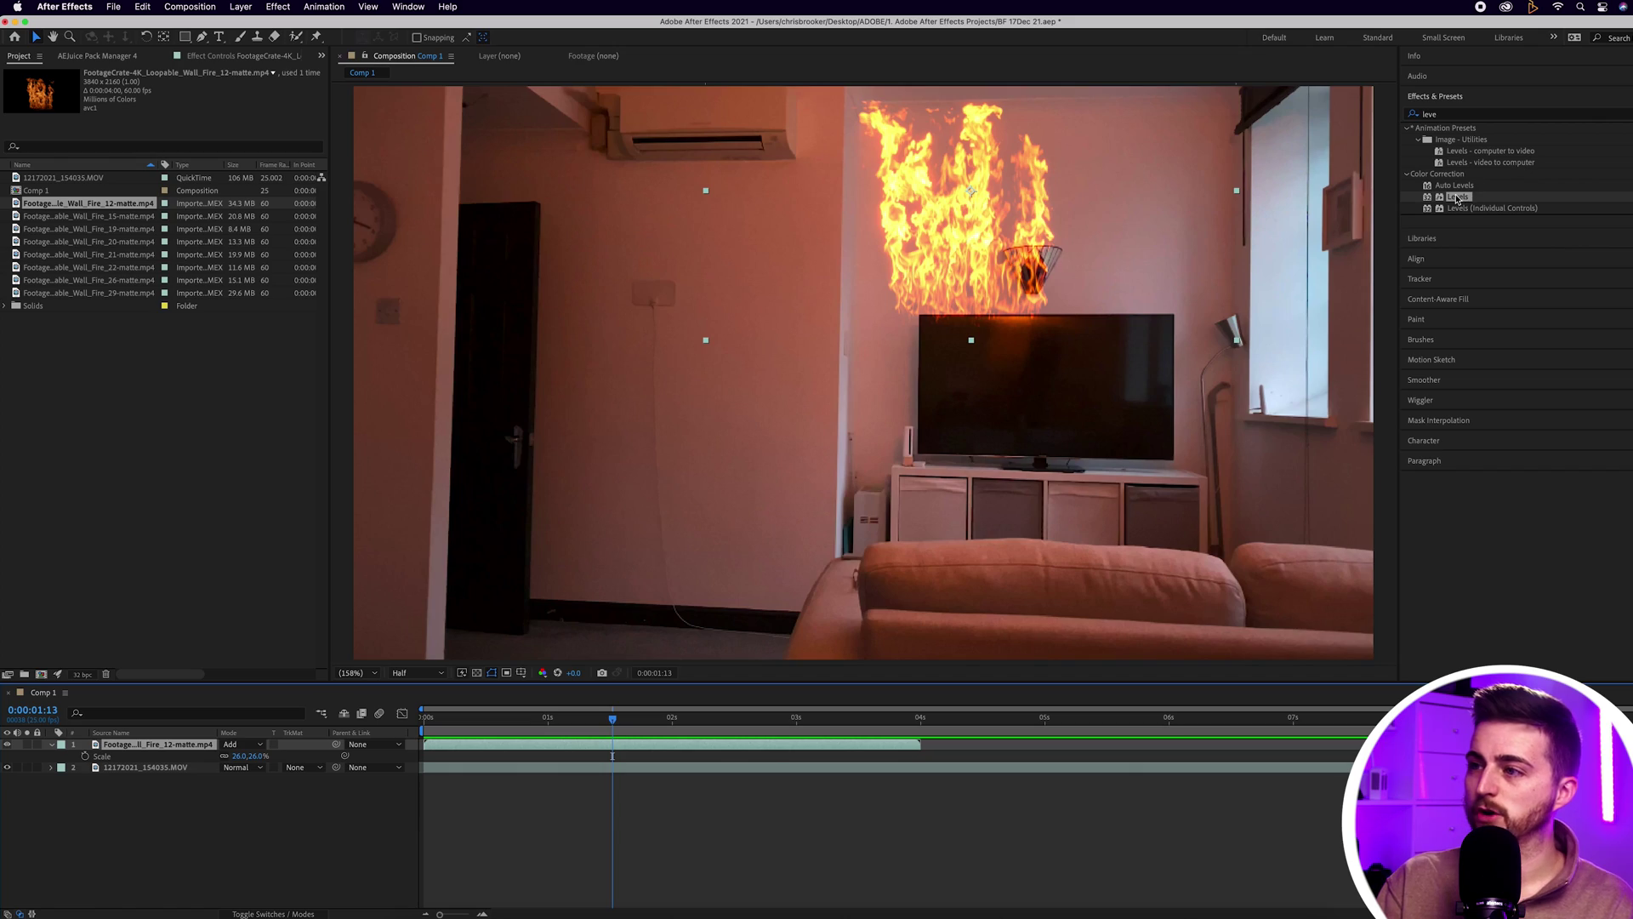
Drag the Levels effect onto the Wall_Fire_12 layer
{"action": "left_click_drag", "start_coordinate": [1456, 198], "coordinate": [149, 748]}
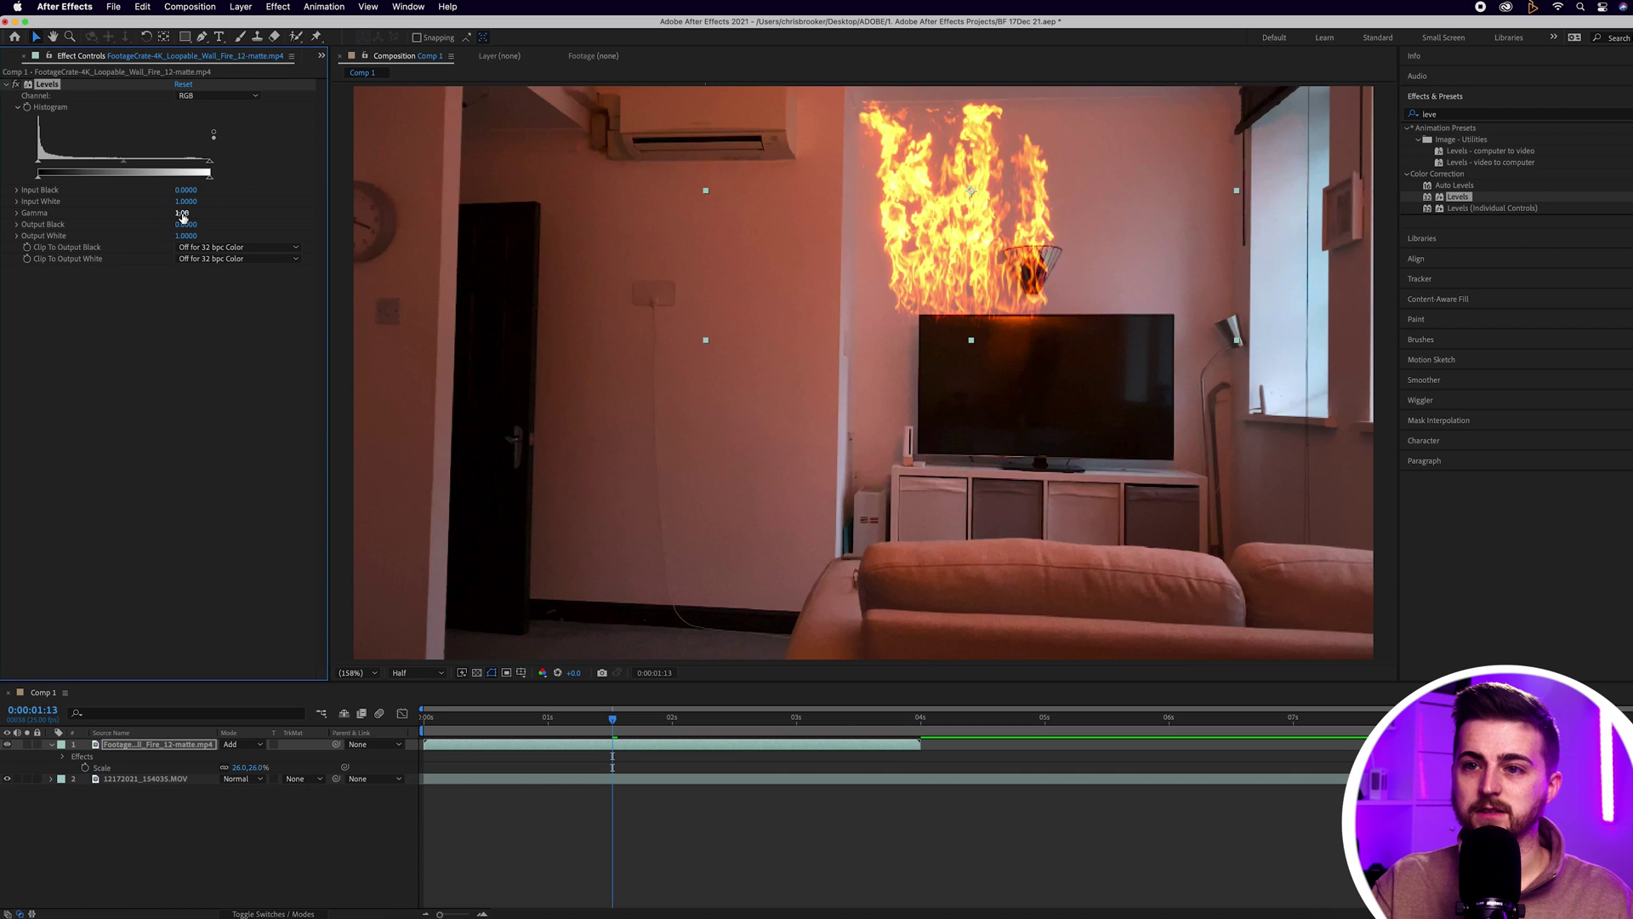
Try lowering Levels Input White on the fire, undo it, and remove Levels
{"action": "left_click_drag", "start_coordinate": [196, 204], "coordinate": [151, 205]}
{"action": "key", "text": "super+z"}
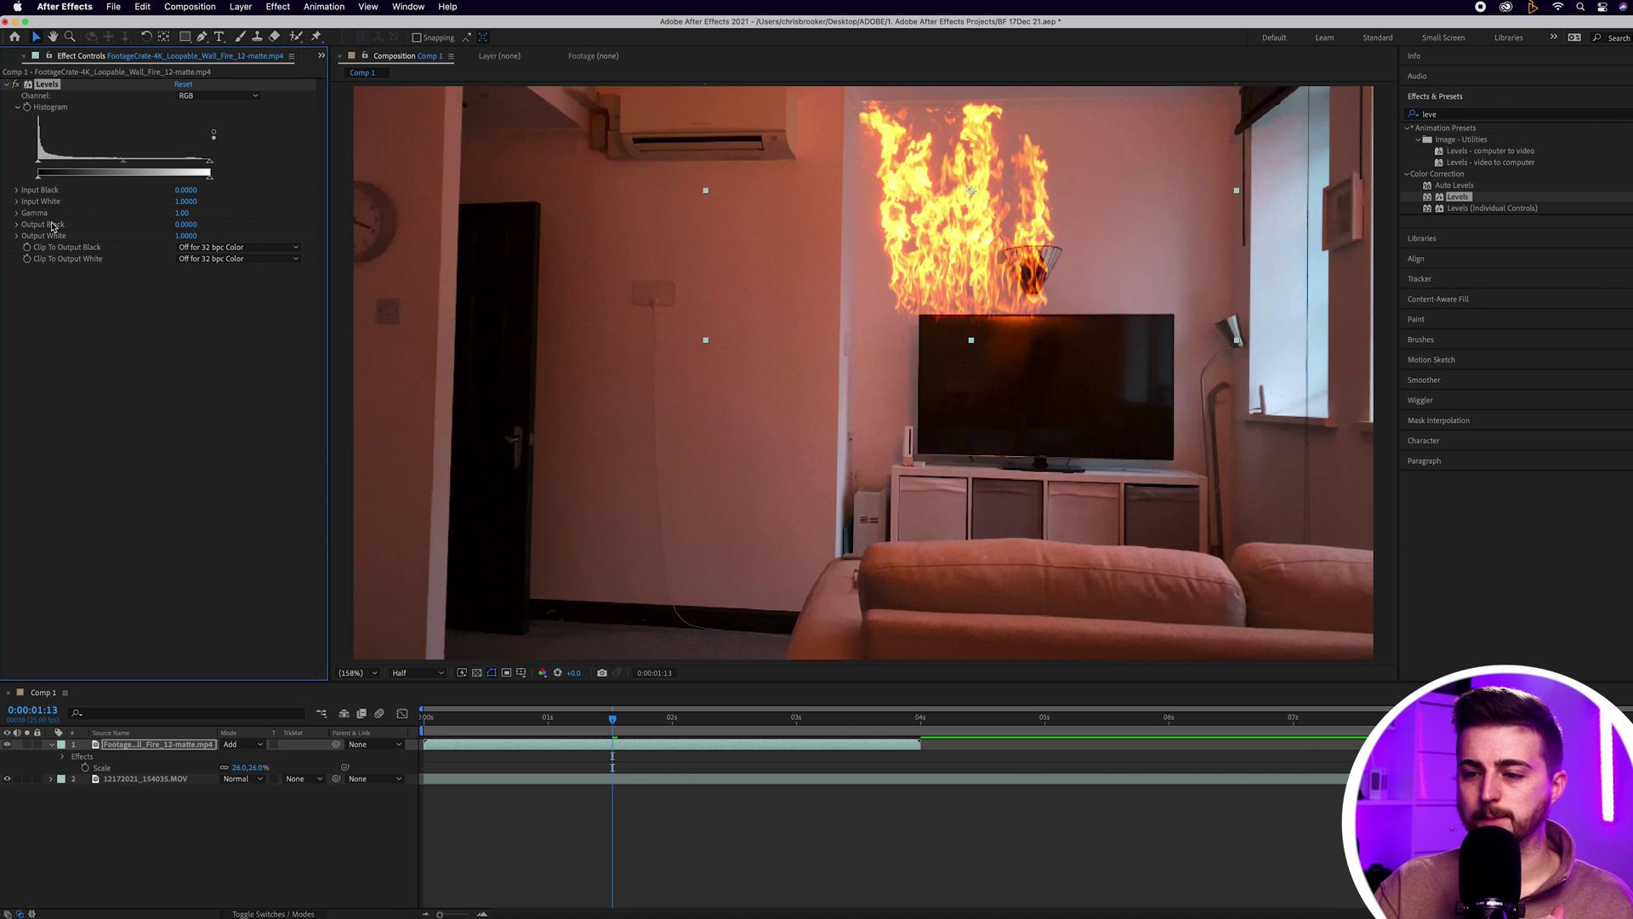
{"action": "key", "text": "Delete"}
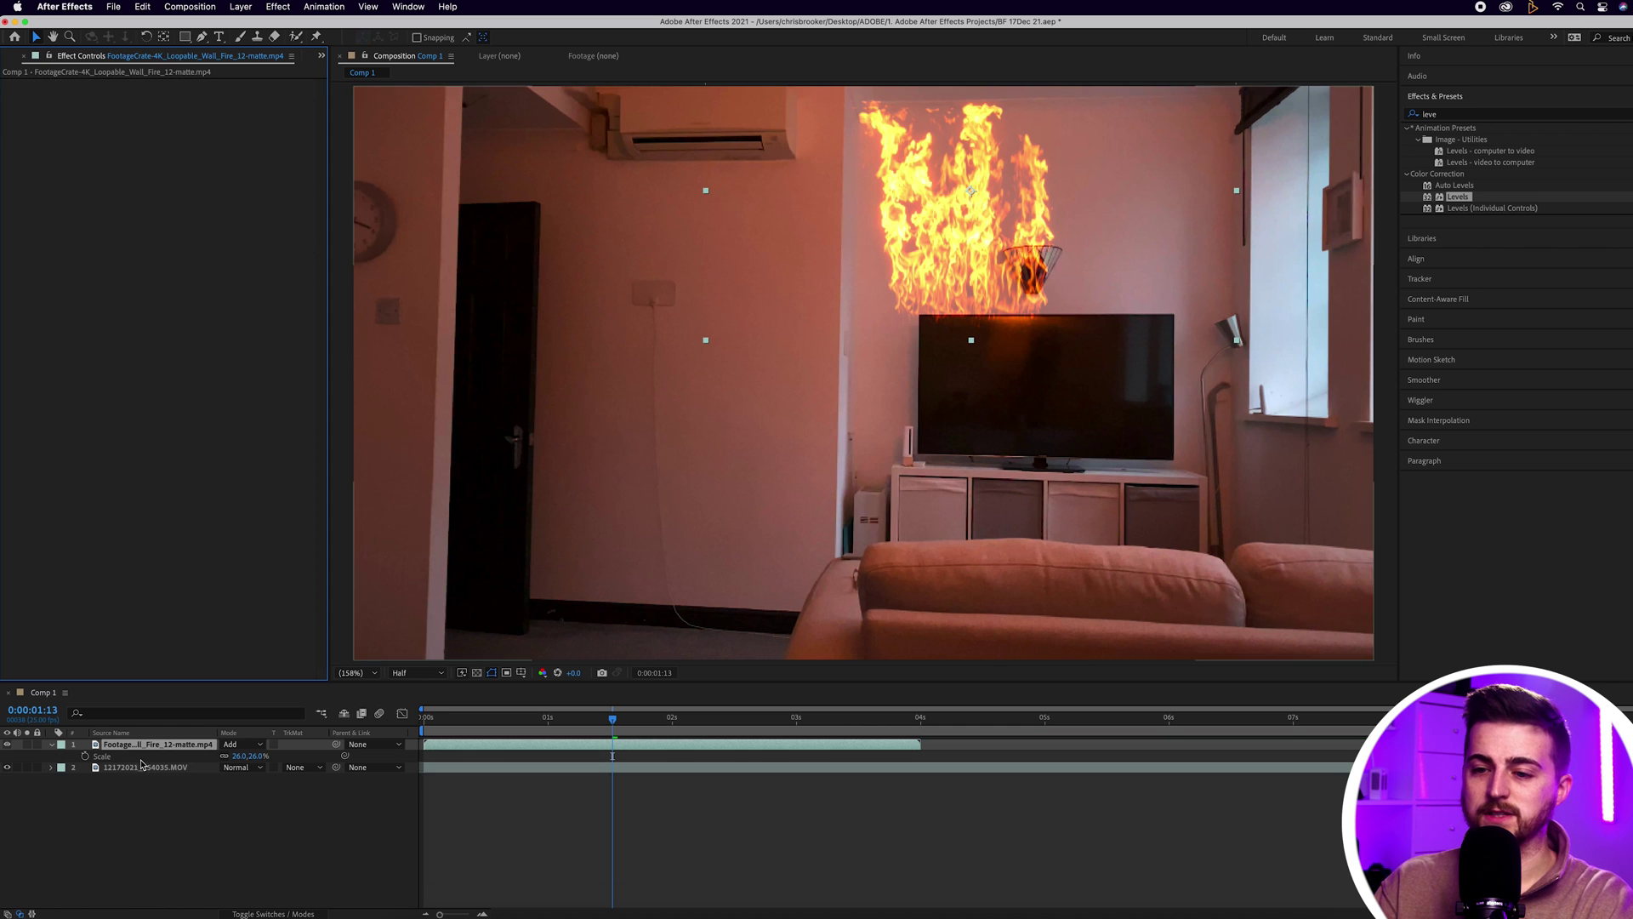
Apply Levels to the room footage with gamma 0.51 and preview the darker room
{"action": "left_click", "coordinate": [169, 767]}
{"action": "left_click_drag", "start_coordinate": [1460, 202], "coordinate": [207, 770]}
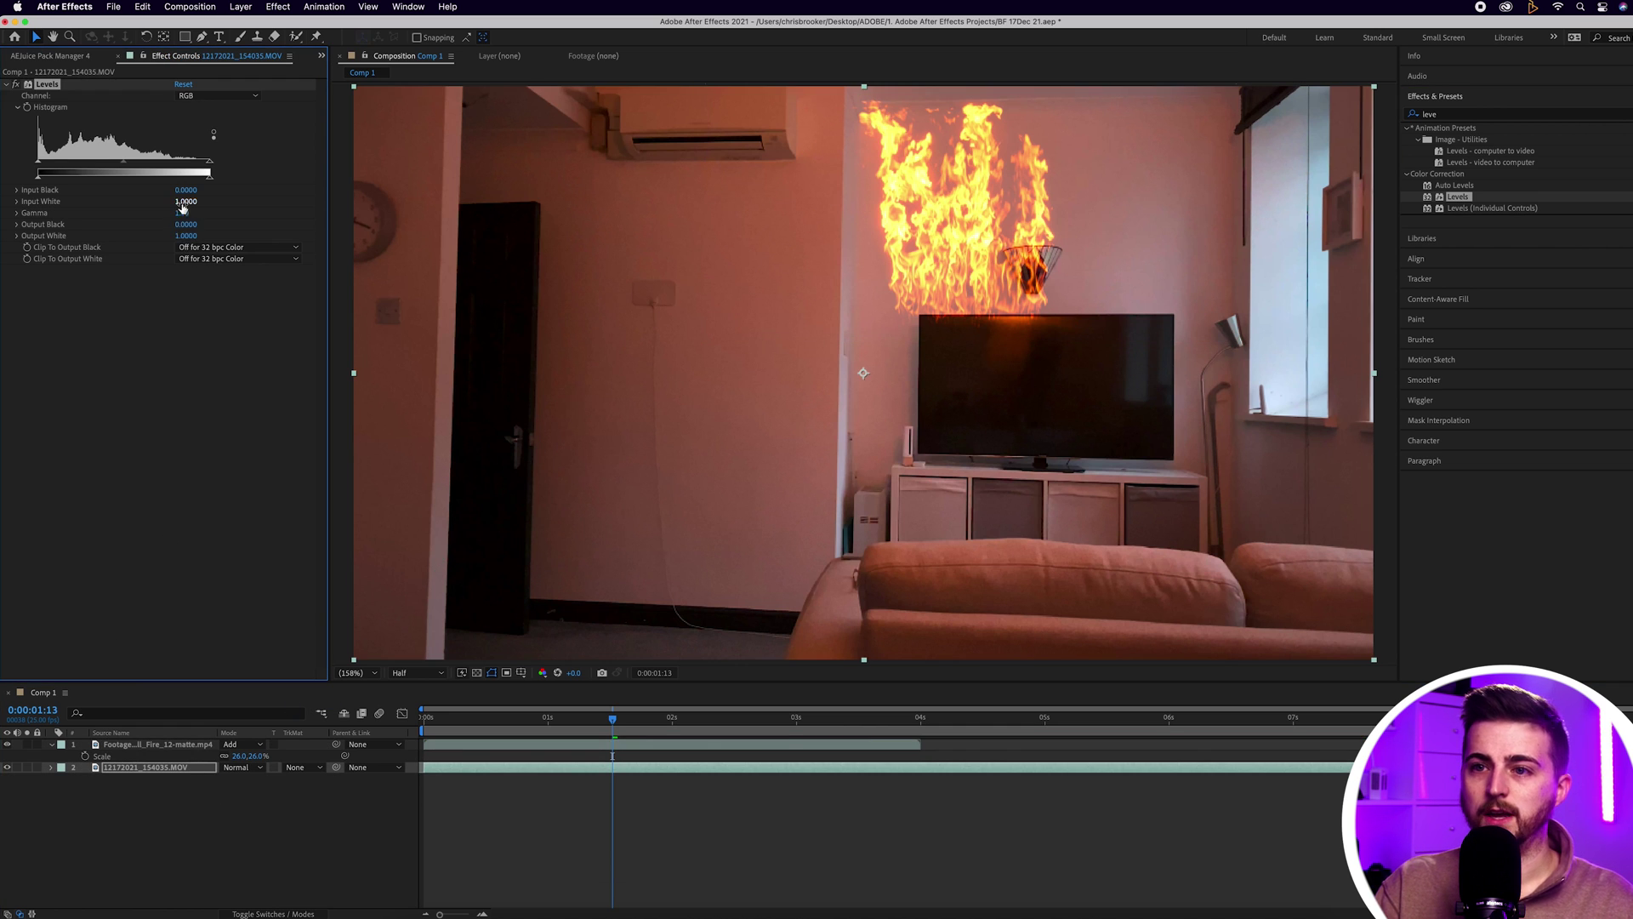
{"action": "left_click_drag", "start_coordinate": [170, 212], "coordinate": [147, 213]}
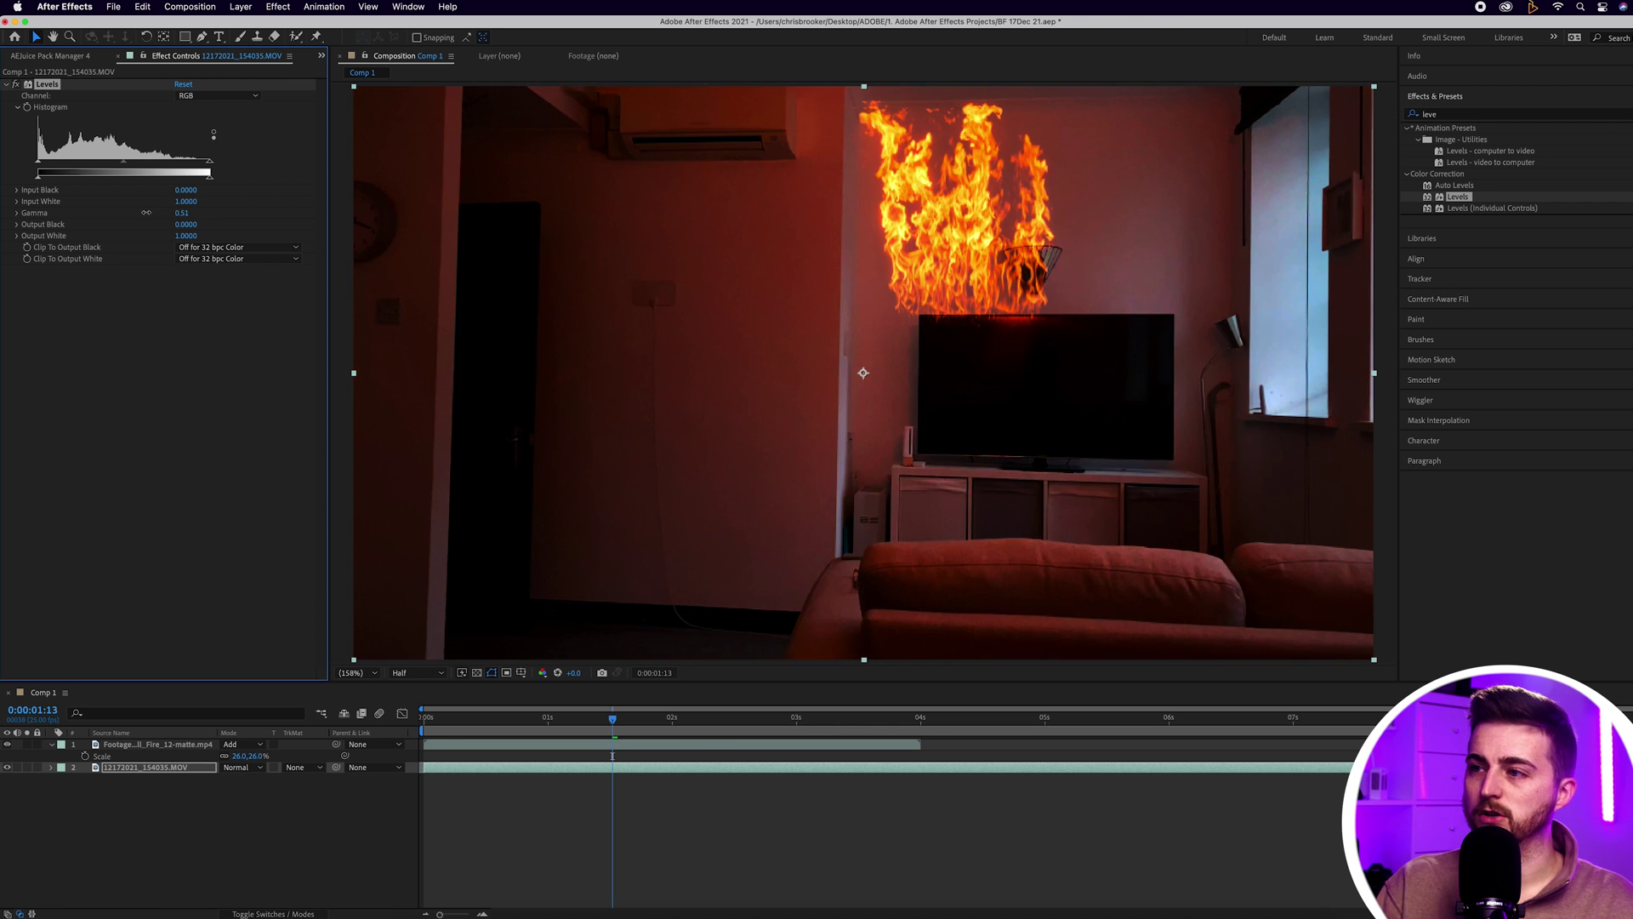
{"action": "left_click", "coordinate": [246, 830]}
{"action": "key", "text": "space"}
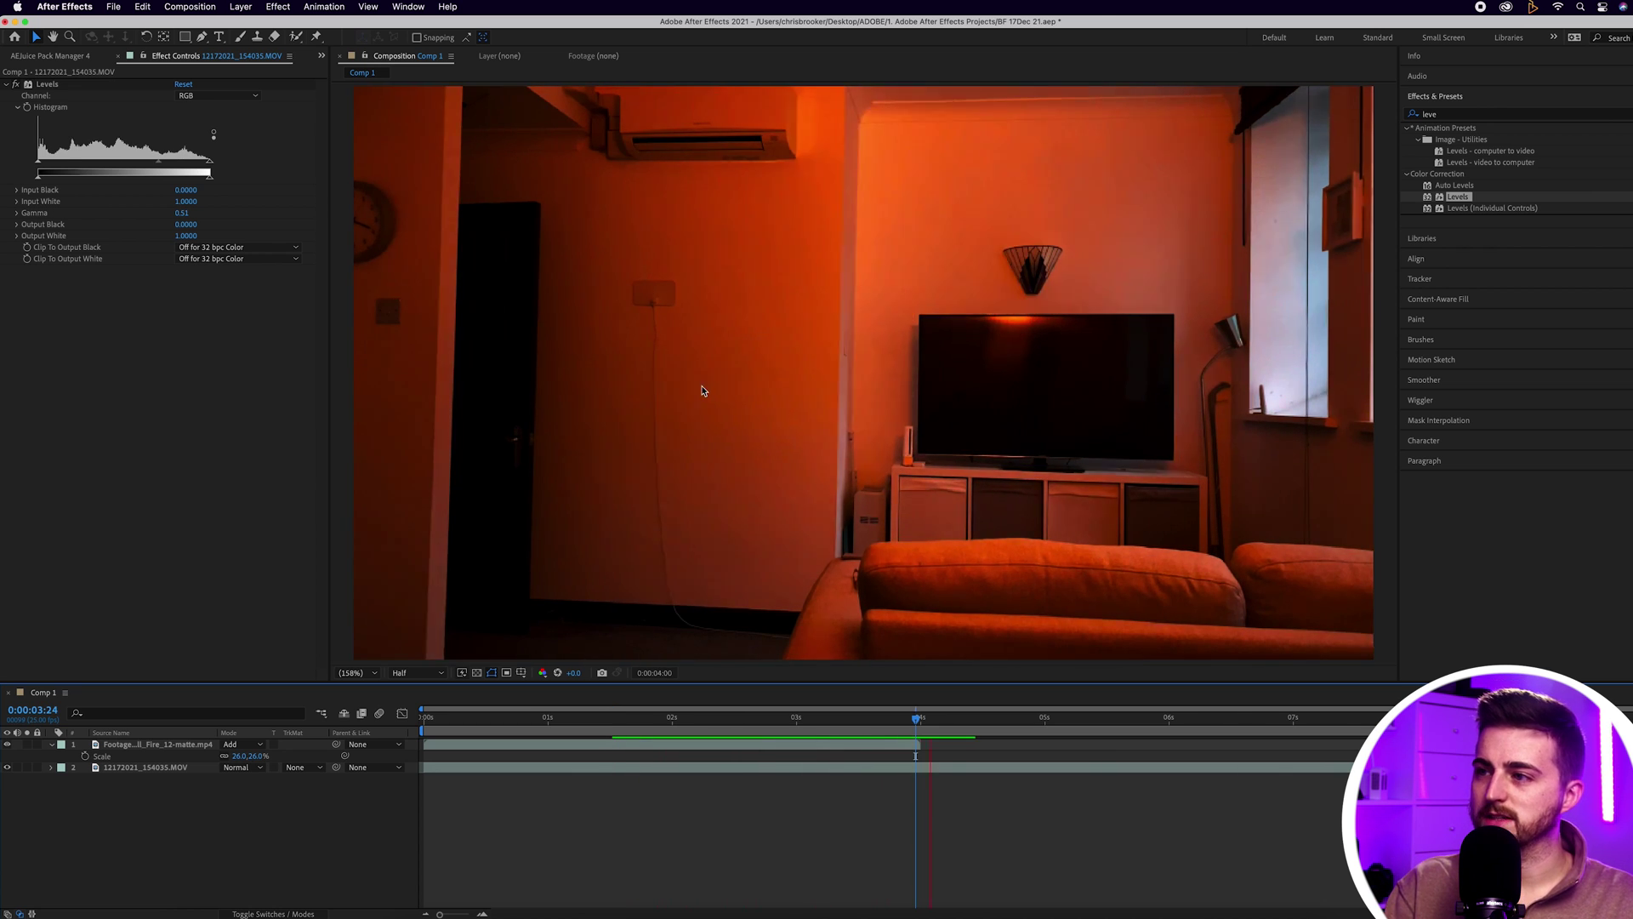
{"action": "key", "text": "space"}
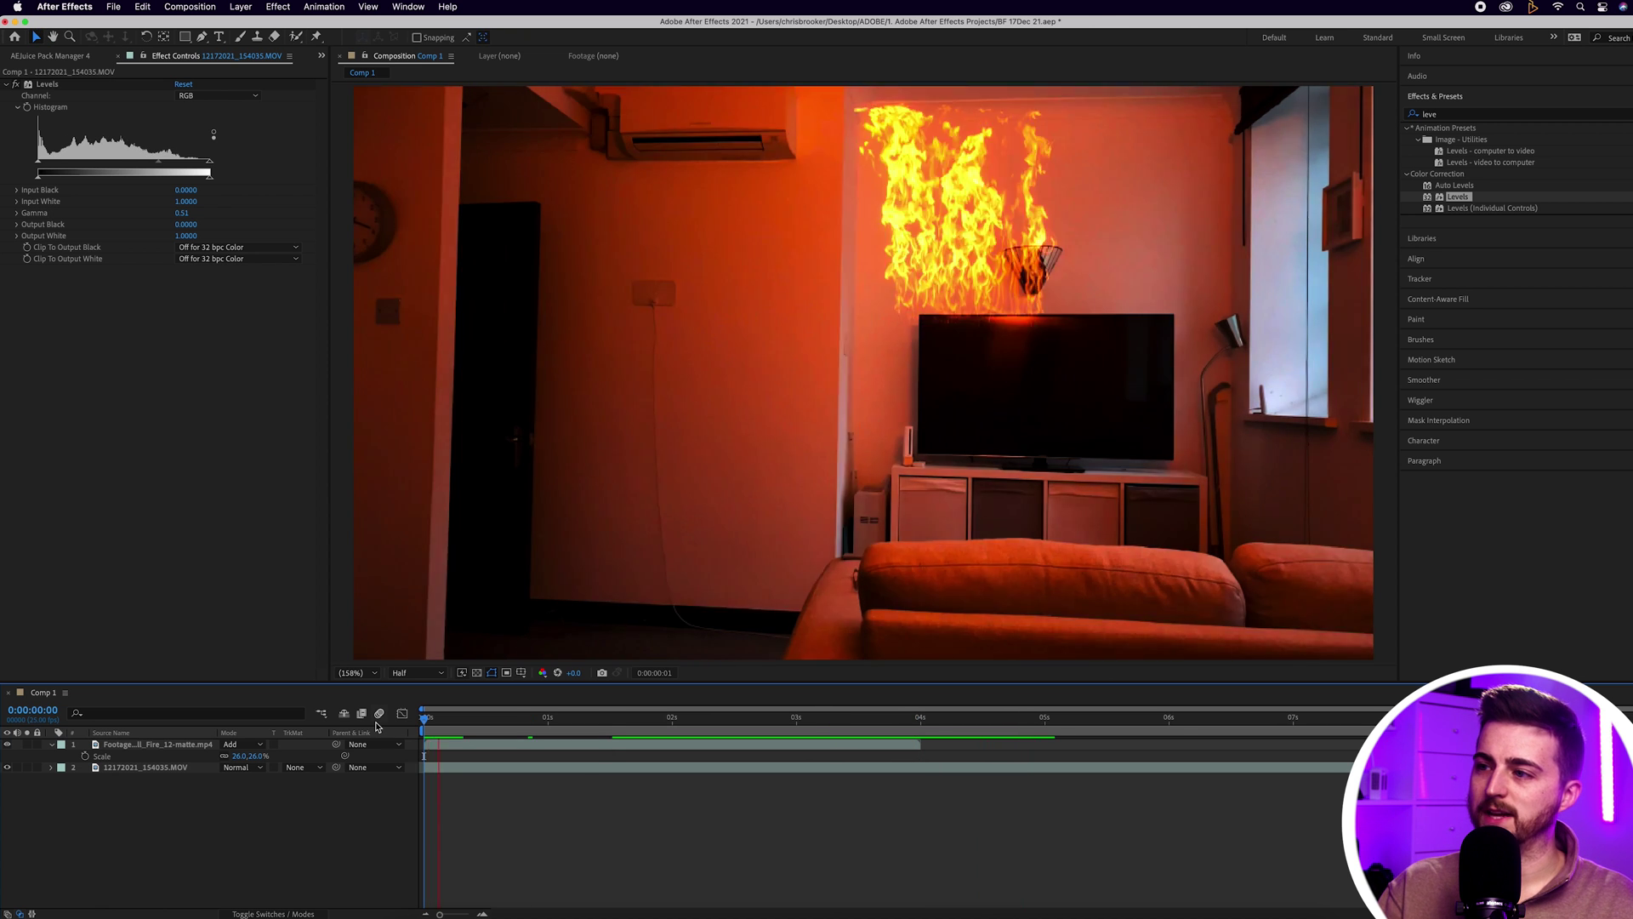
Try Screen blending on the fire layer, then set it back to Add
{"action": "left_click", "coordinate": [193, 747]}
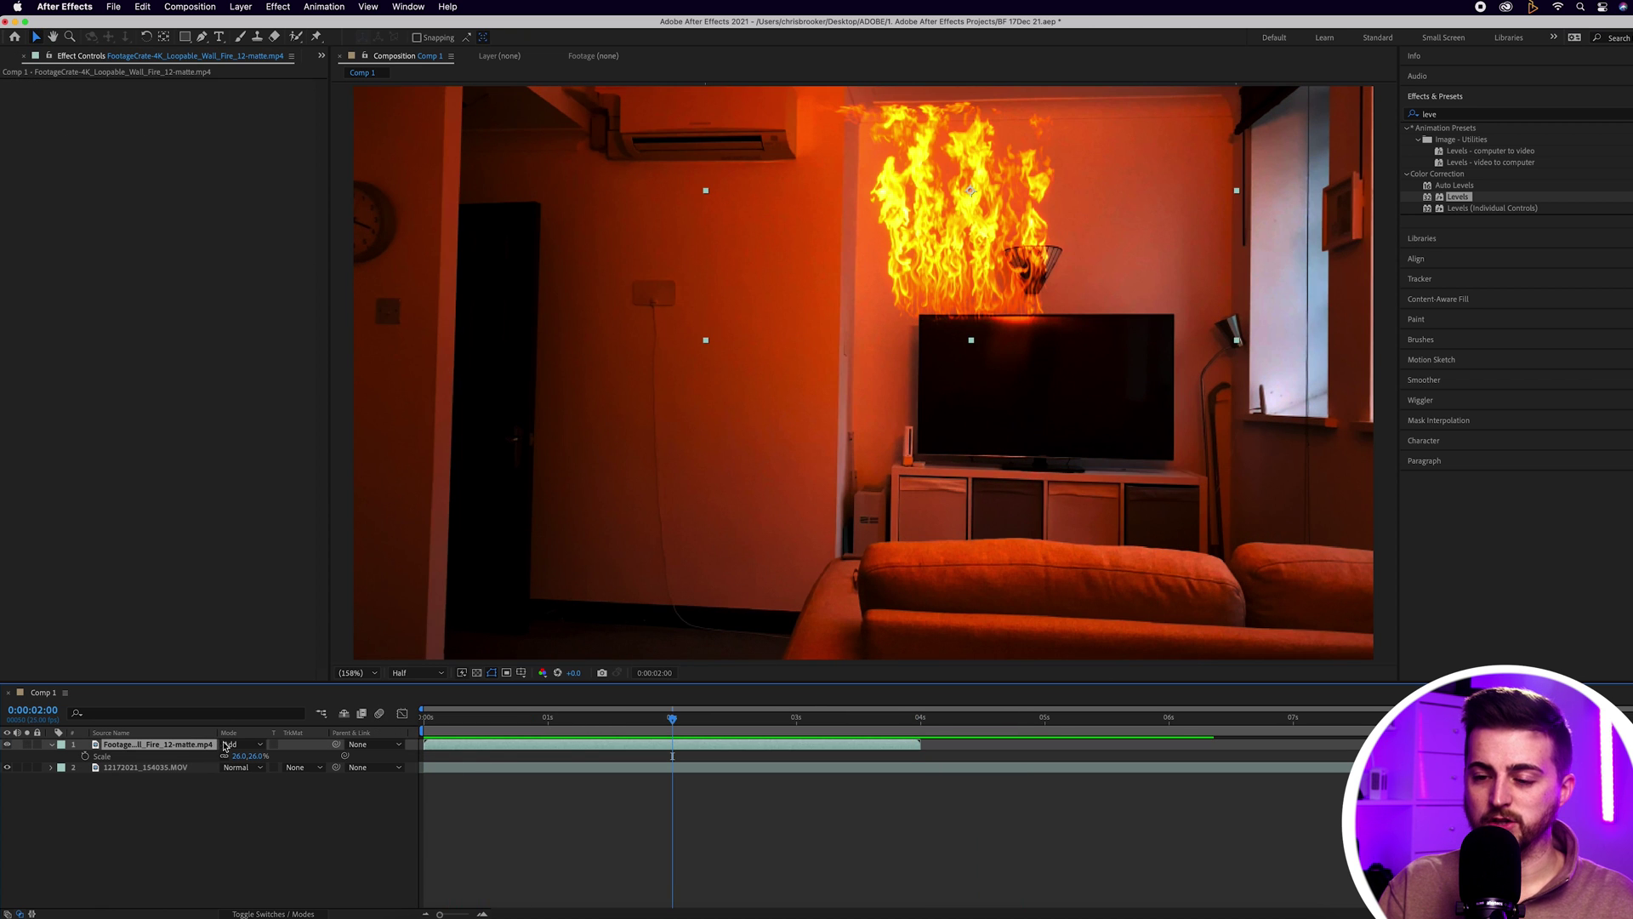
{"action": "left_click", "coordinate": [228, 744]}
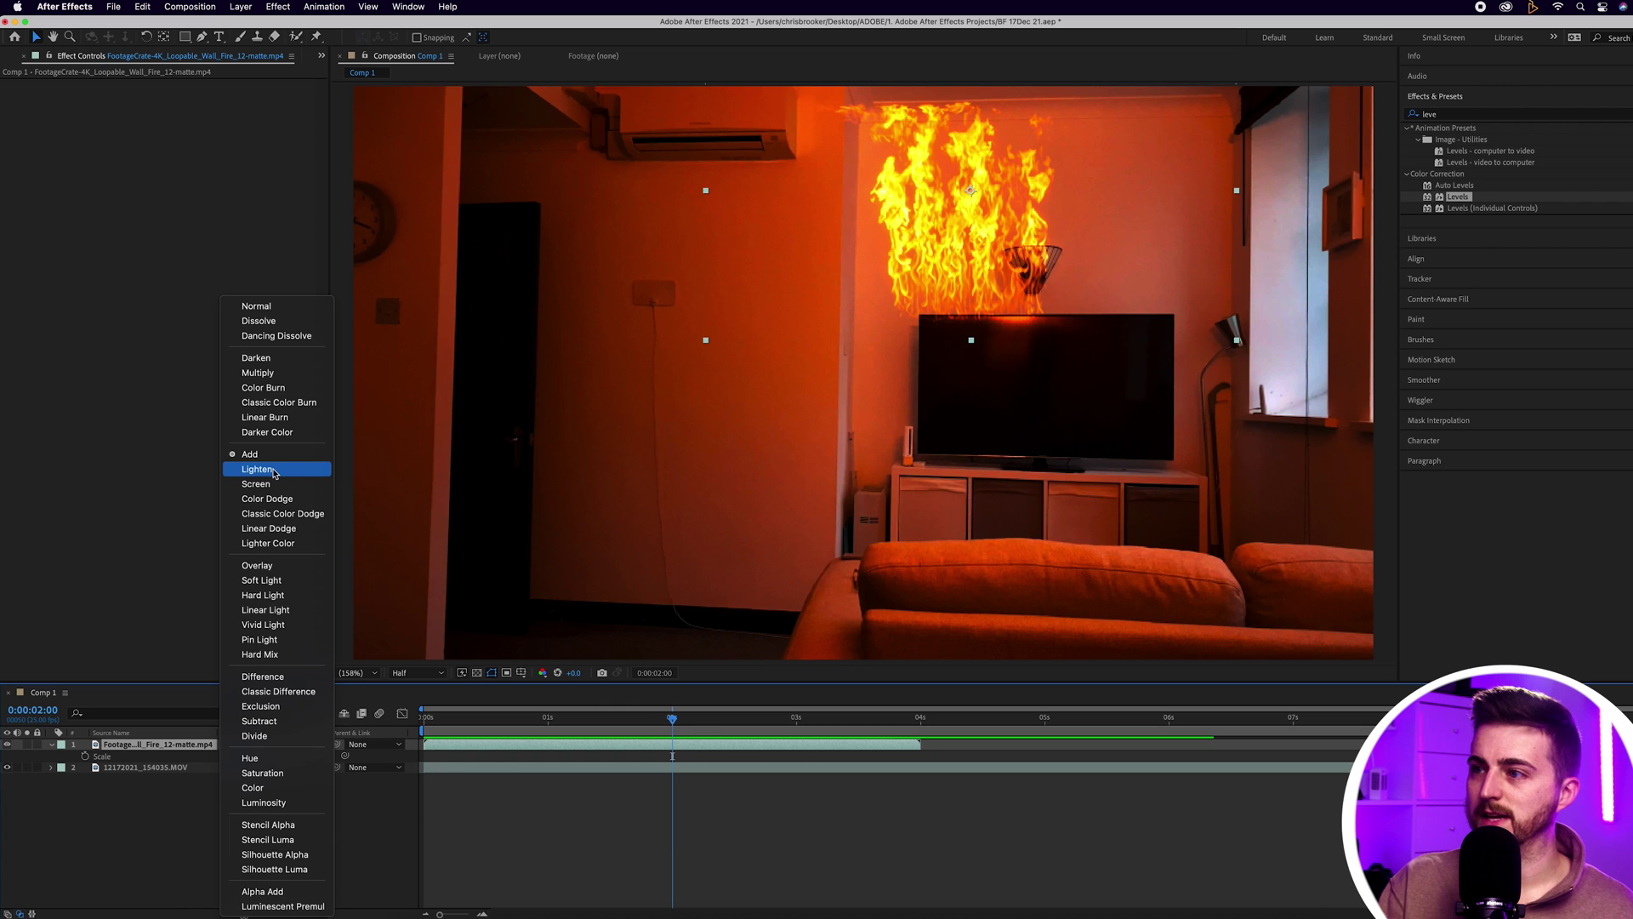
{"action": "key", "text": "Escape"}
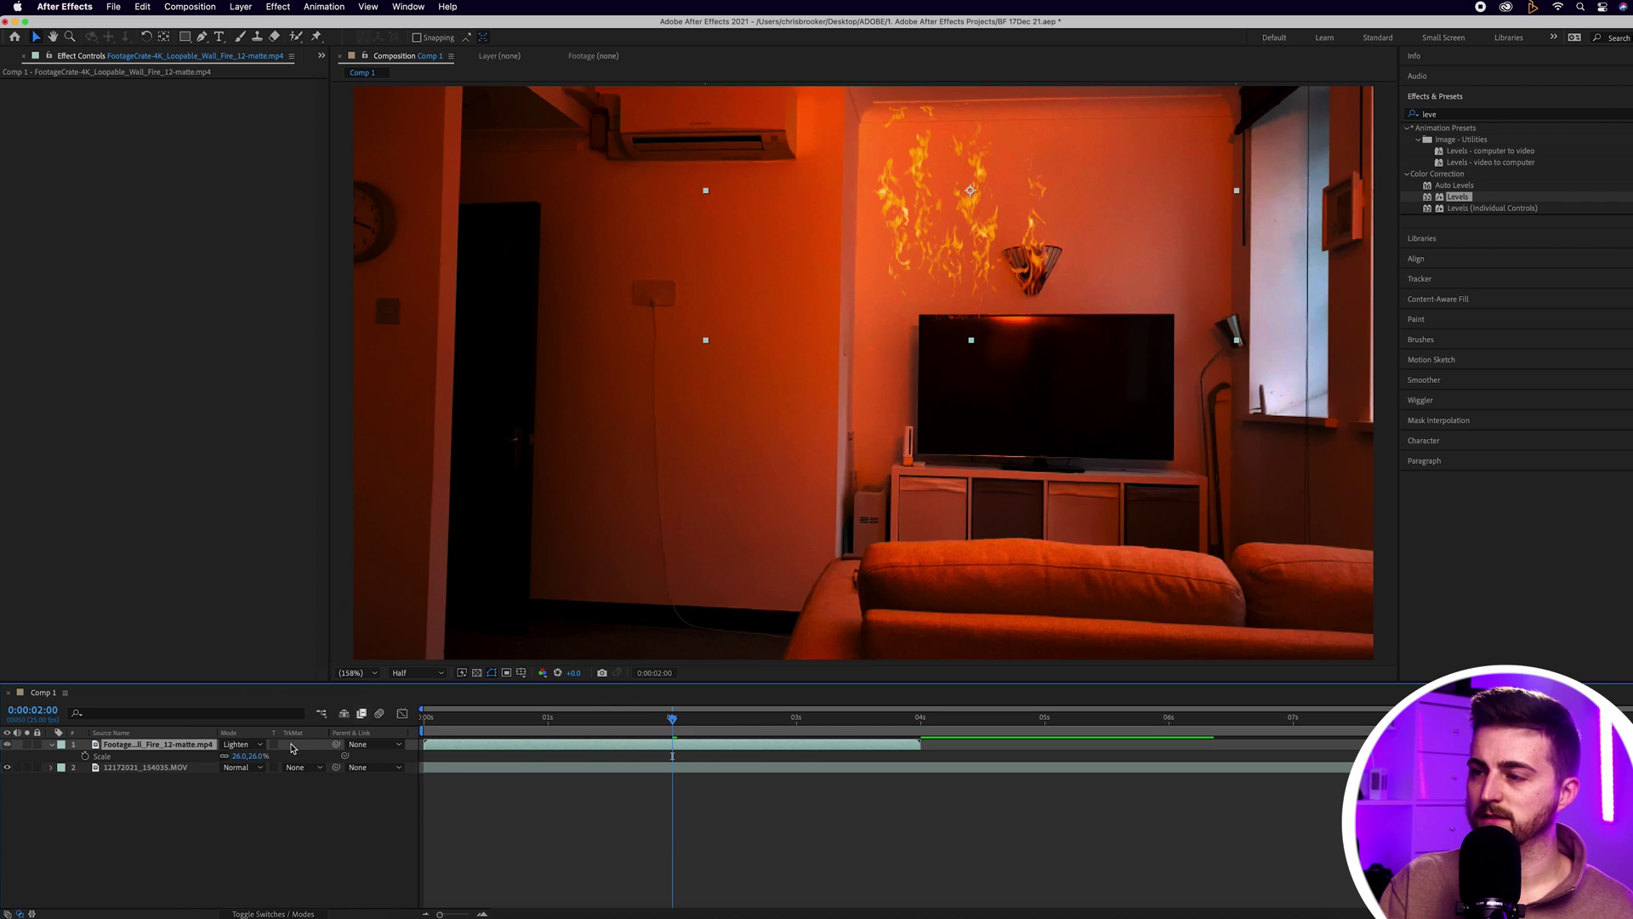
{"action": "left_click", "coordinate": [242, 744]}
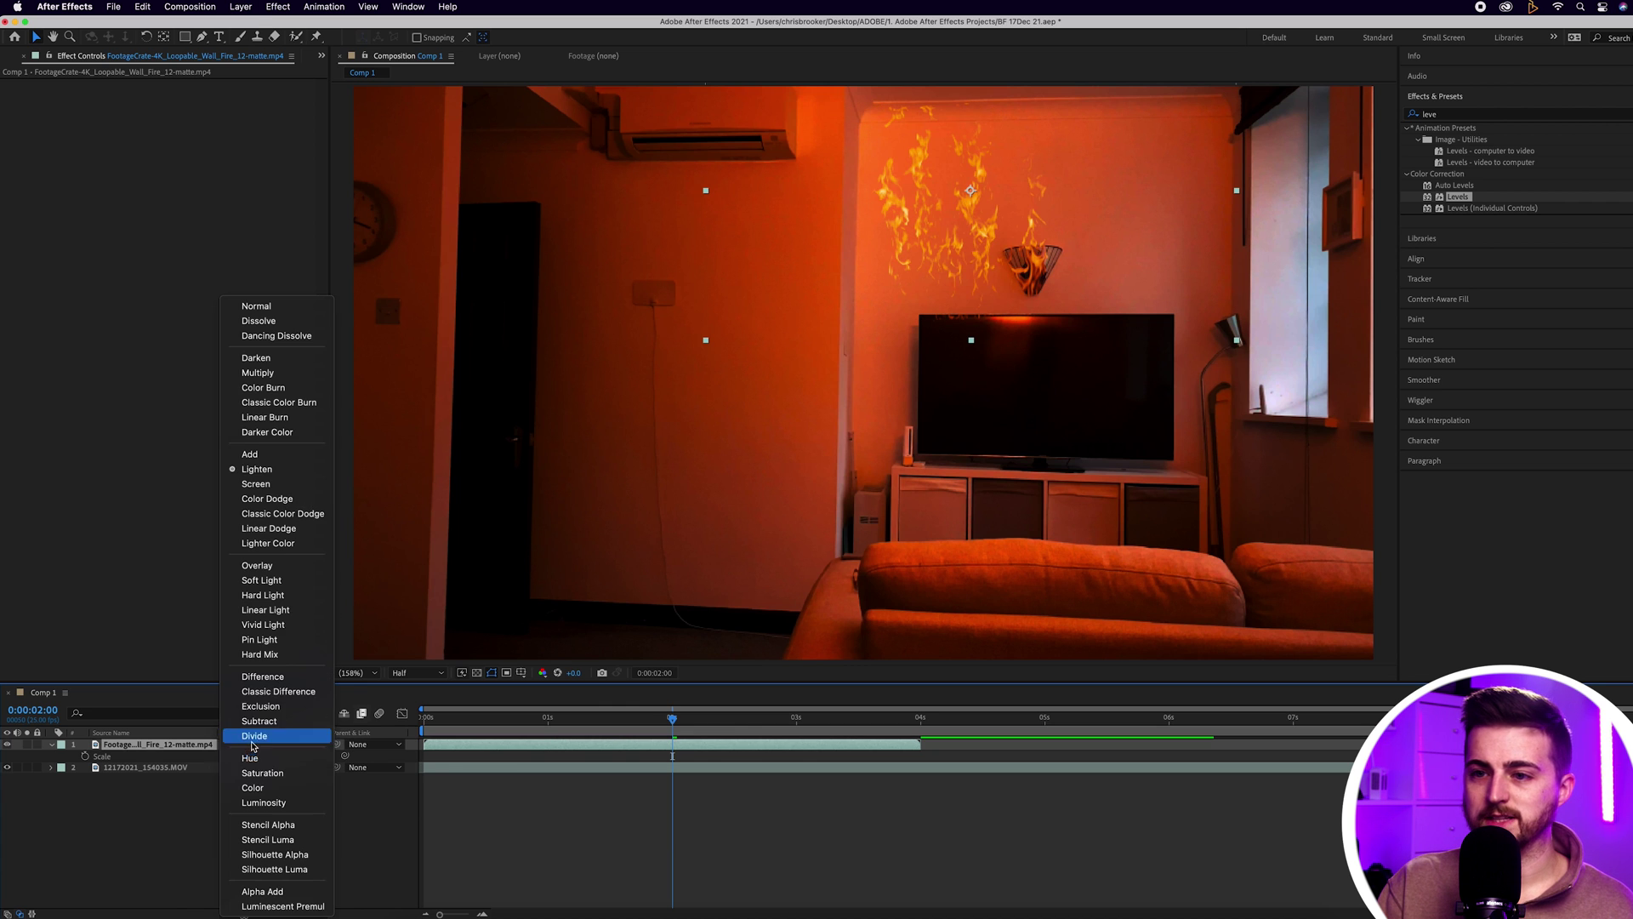
{"action": "left_click", "coordinate": [272, 482]}
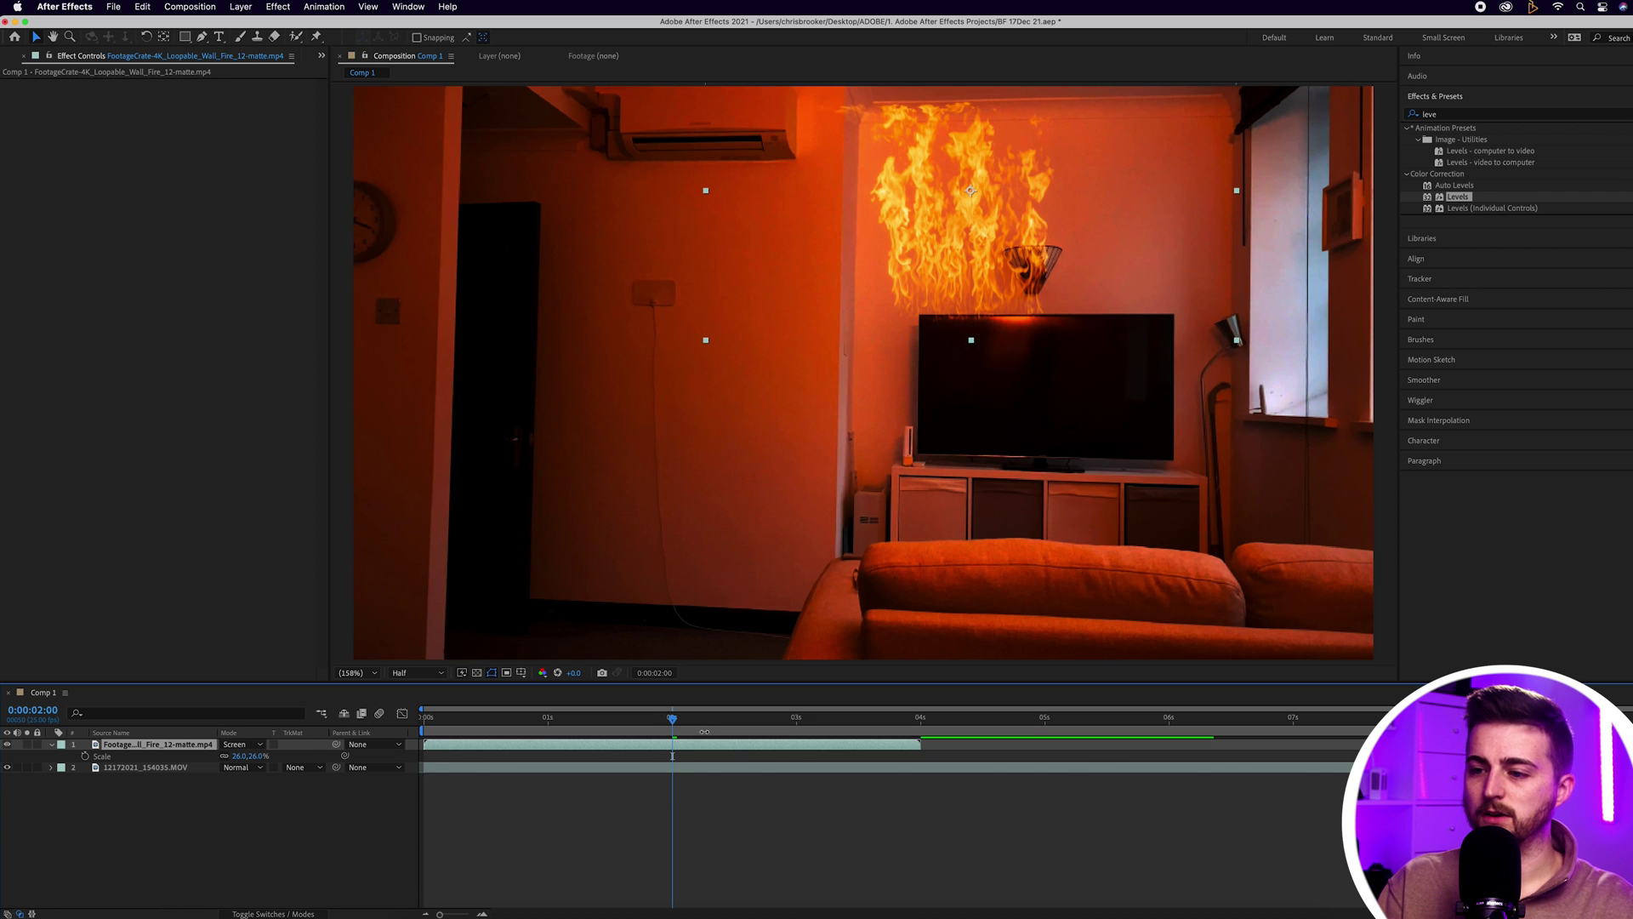
{"action": "left_click", "coordinate": [241, 745]}
{"action": "left_click", "coordinate": [298, 459]}
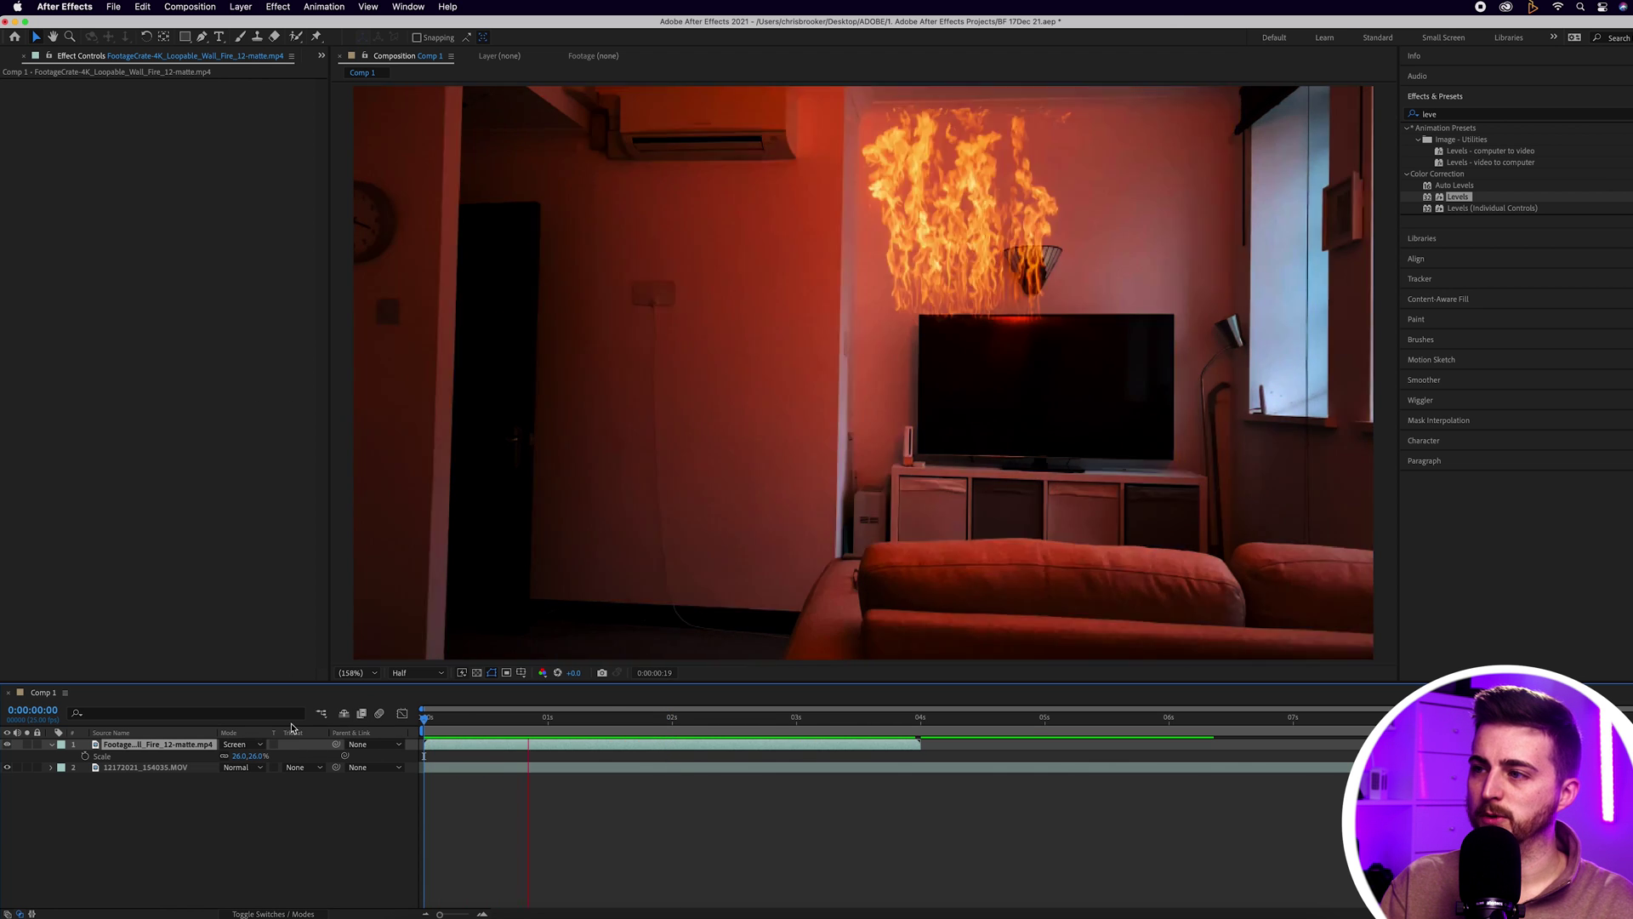
Preview the composition and show the Project panel's footage list
{"action": "left_click", "coordinate": [578, 799]}
{"action": "key", "text": "space"}
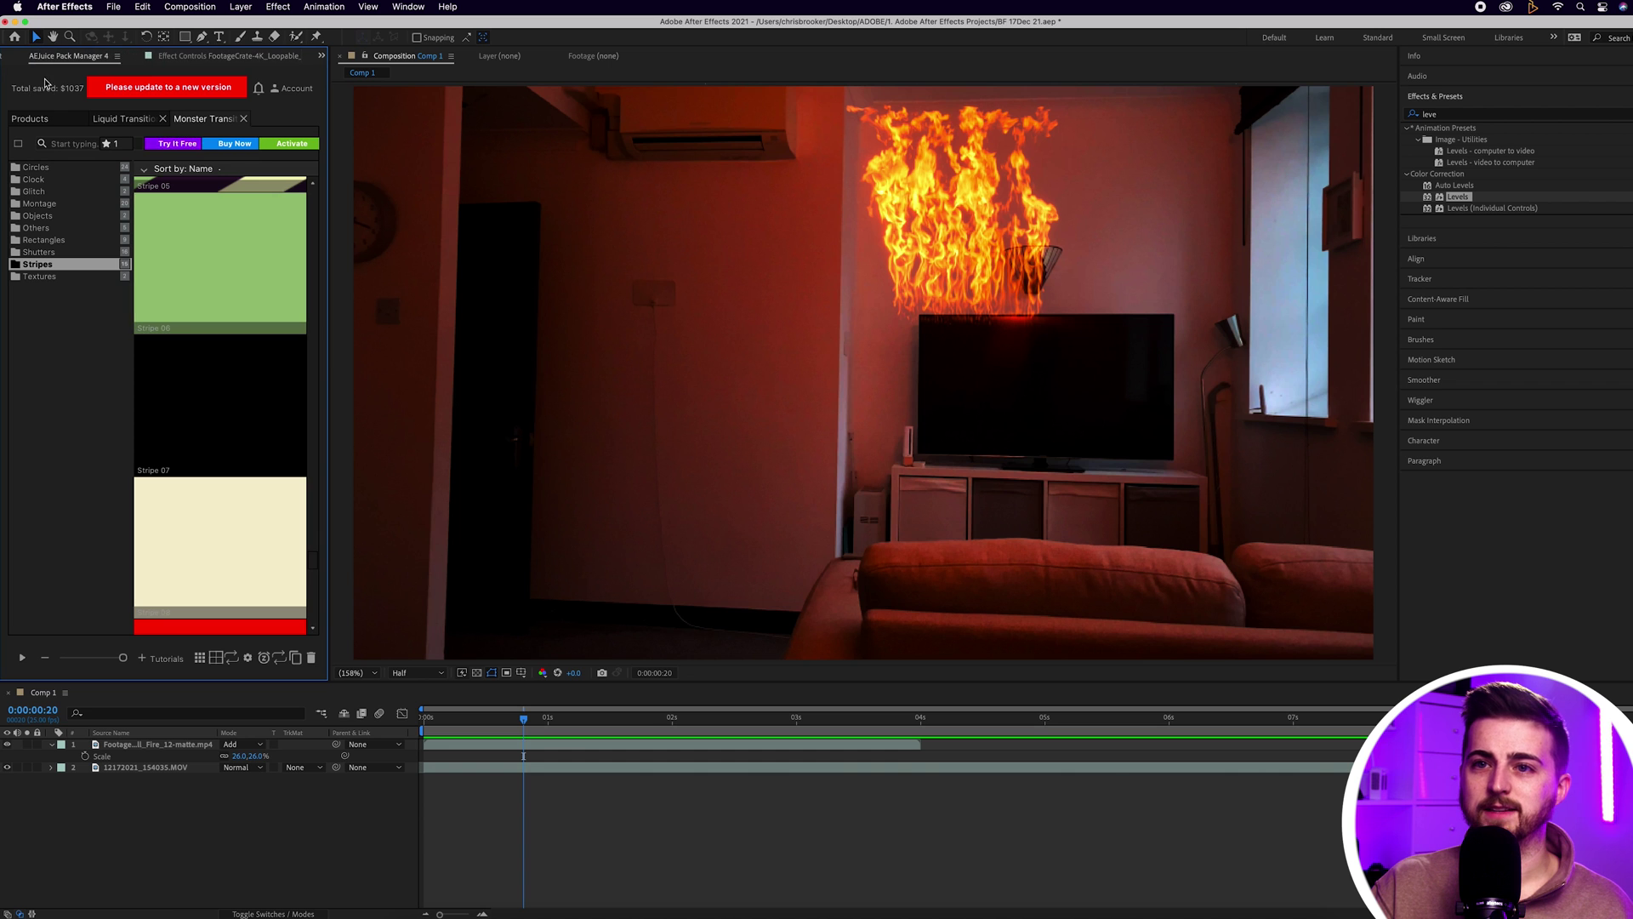
{"action": "left_click", "coordinate": [5, 60]}
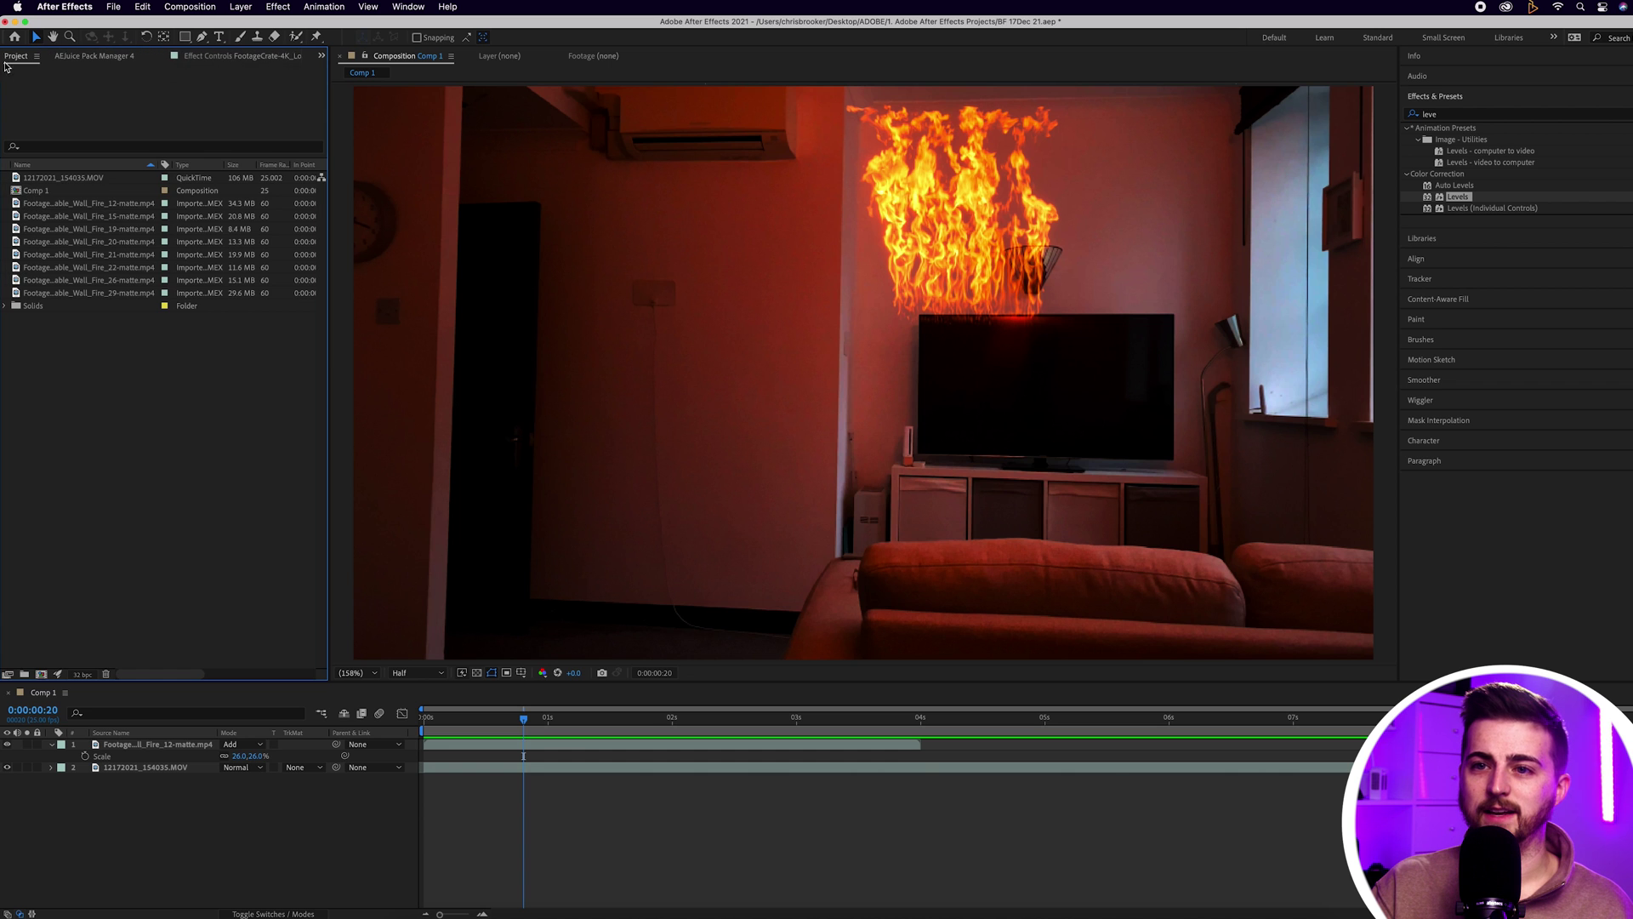
Add the Fire_15 clip to the comp with Add blending at 36% scale
{"action": "left_click", "coordinate": [65, 206]}
{"action": "left_click_drag", "start_coordinate": [81, 217], "coordinate": [128, 747]}
{"action": "left_click", "coordinate": [242, 744]}
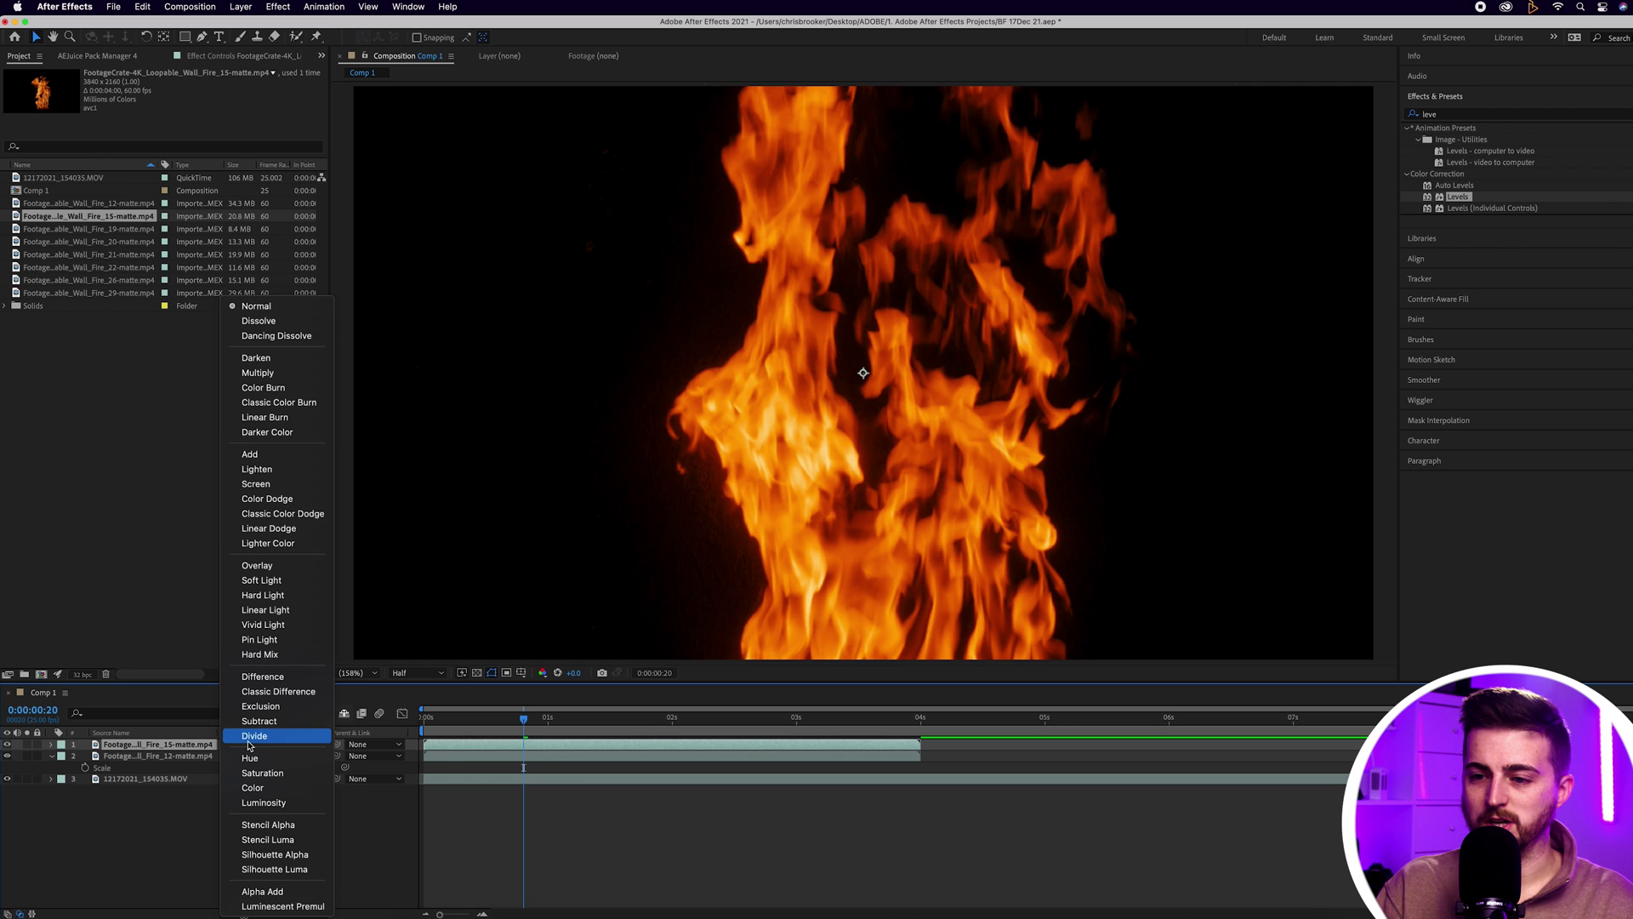
{"action": "left_click", "coordinate": [270, 454]}
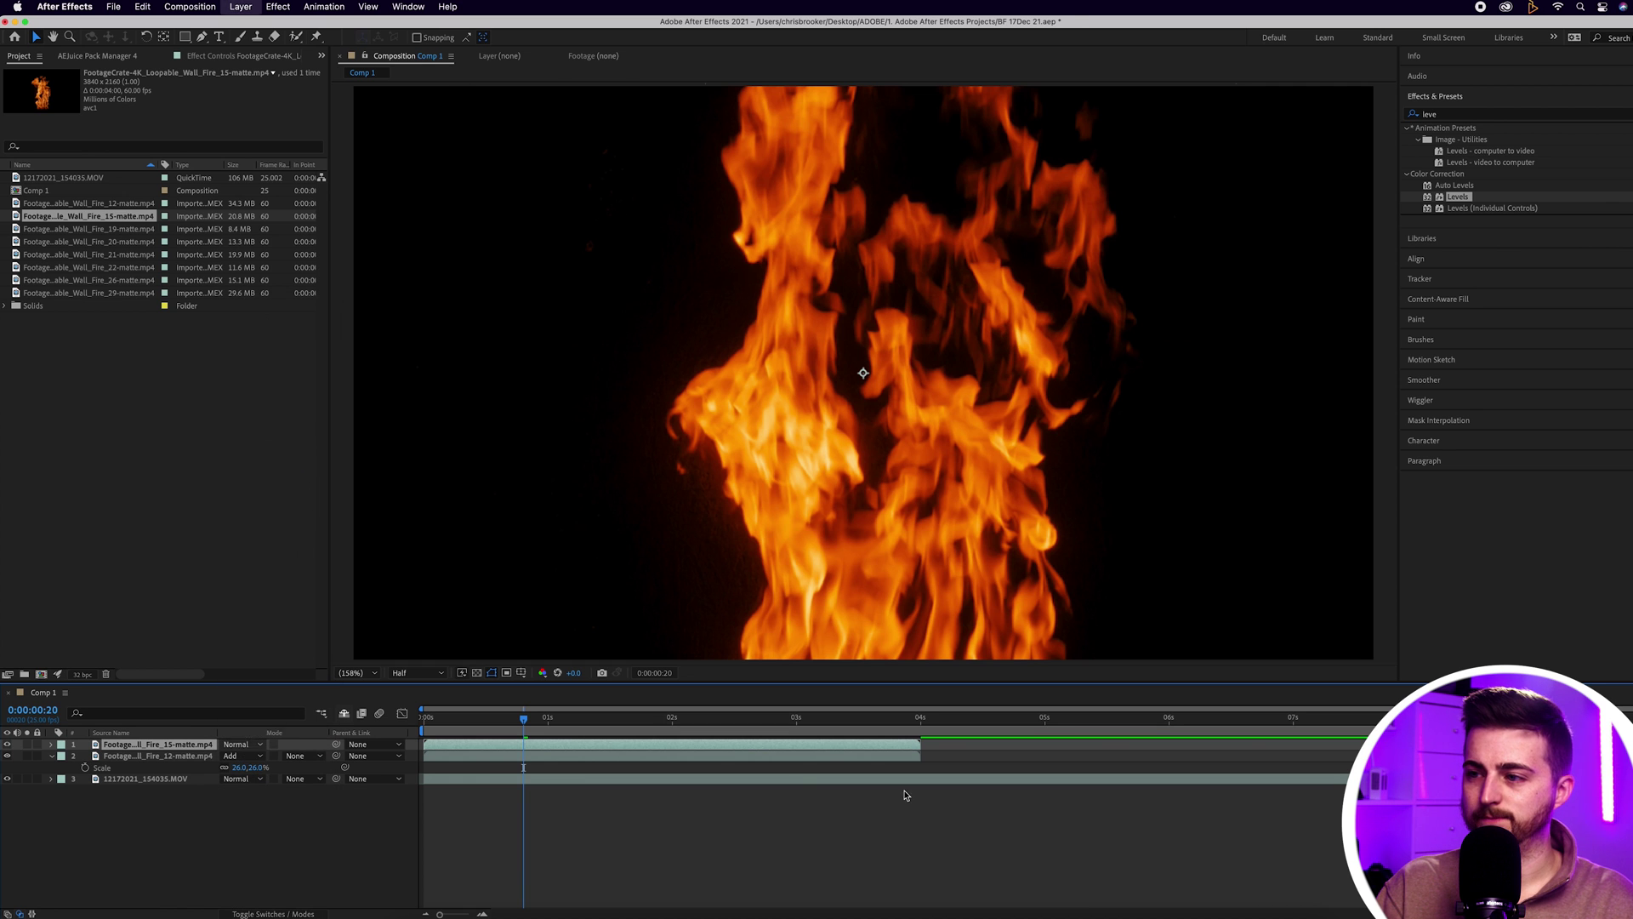
{"action": "key", "text": "s"}
{"action": "left_click_drag", "start_coordinate": [240, 756], "coordinate": [183, 757]}
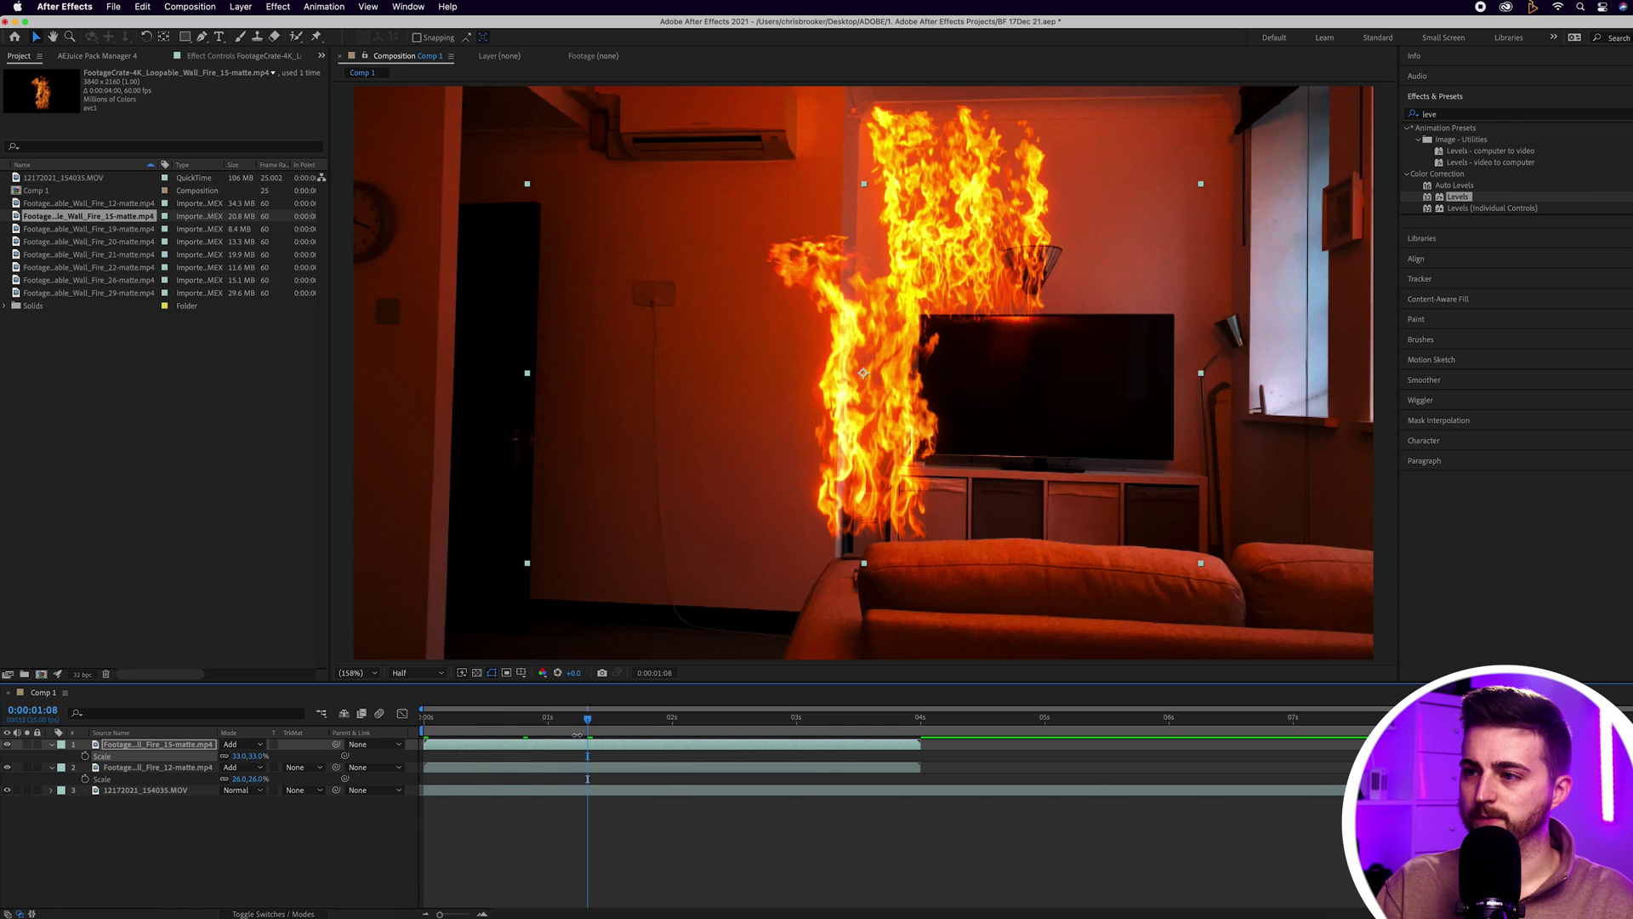
Place the new fire beside the first one above the TV, checking around 0:00:03:07
{"action": "left_click_drag", "start_coordinate": [607, 721], "coordinate": [775, 728]}
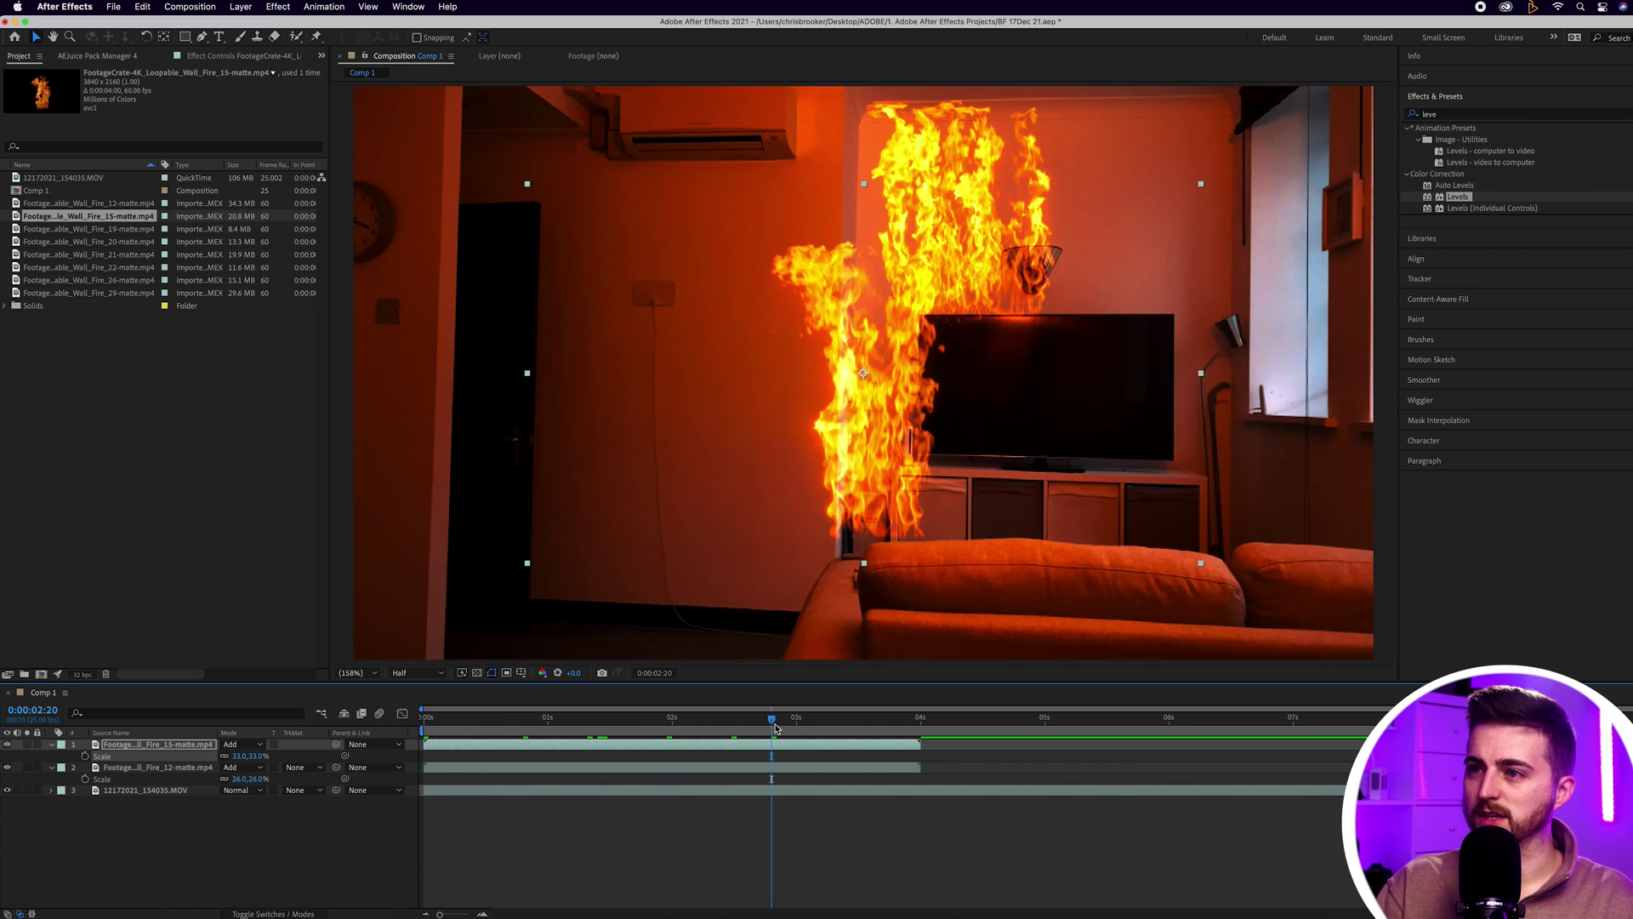
{"action": "left_click_drag", "start_coordinate": [853, 419], "coordinate": [370, 238]}
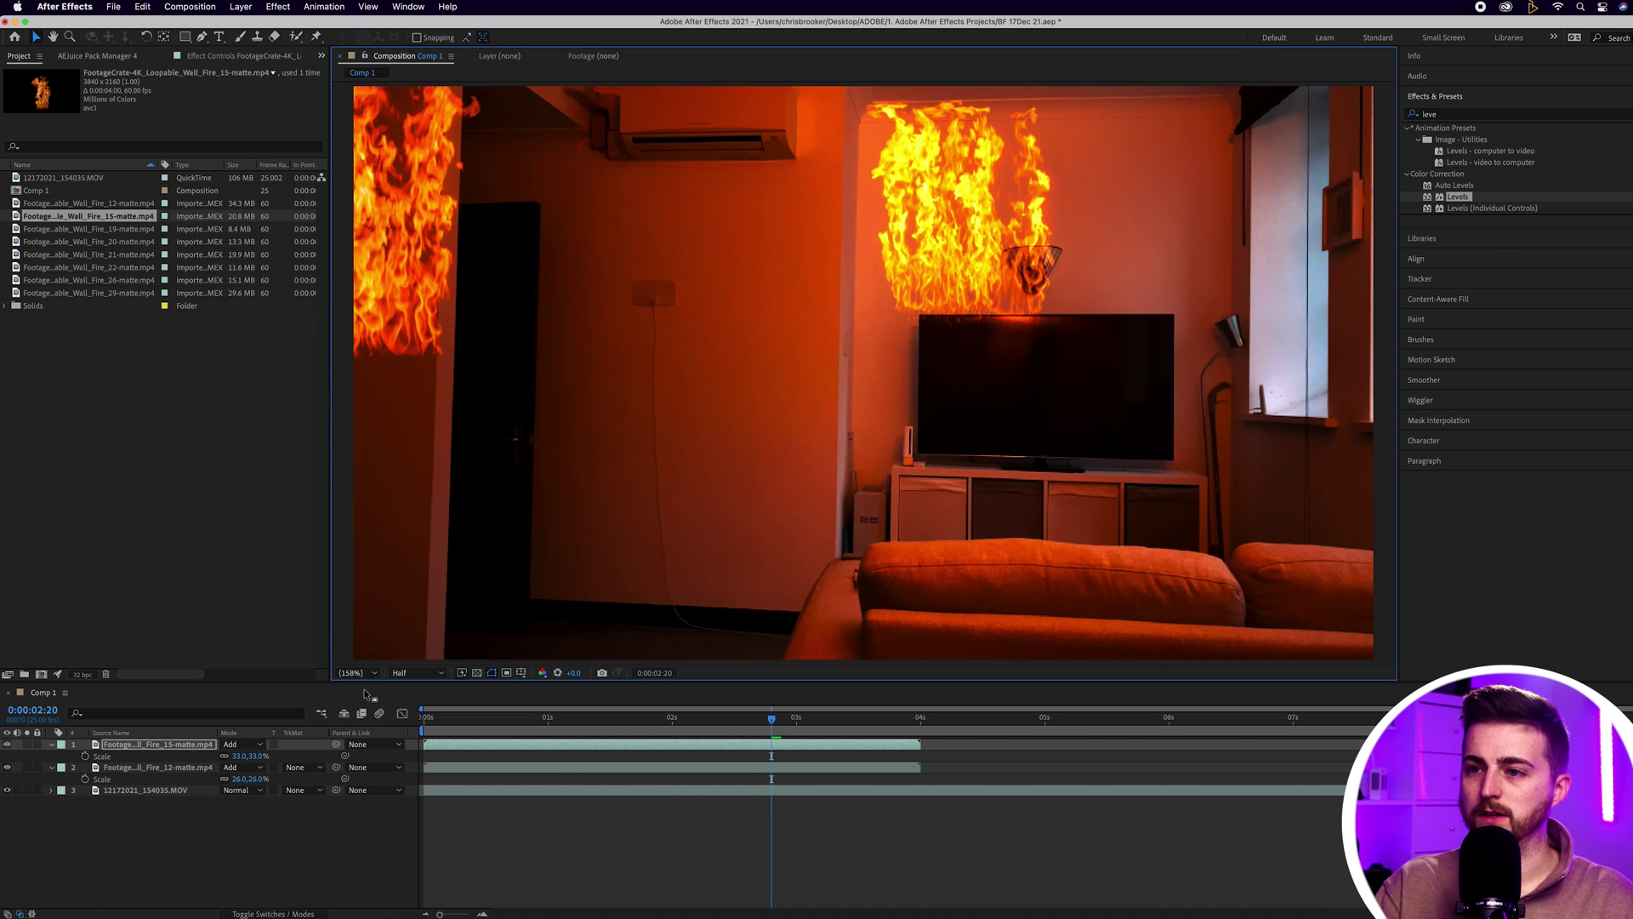
{"action": "key", "text": "space"}
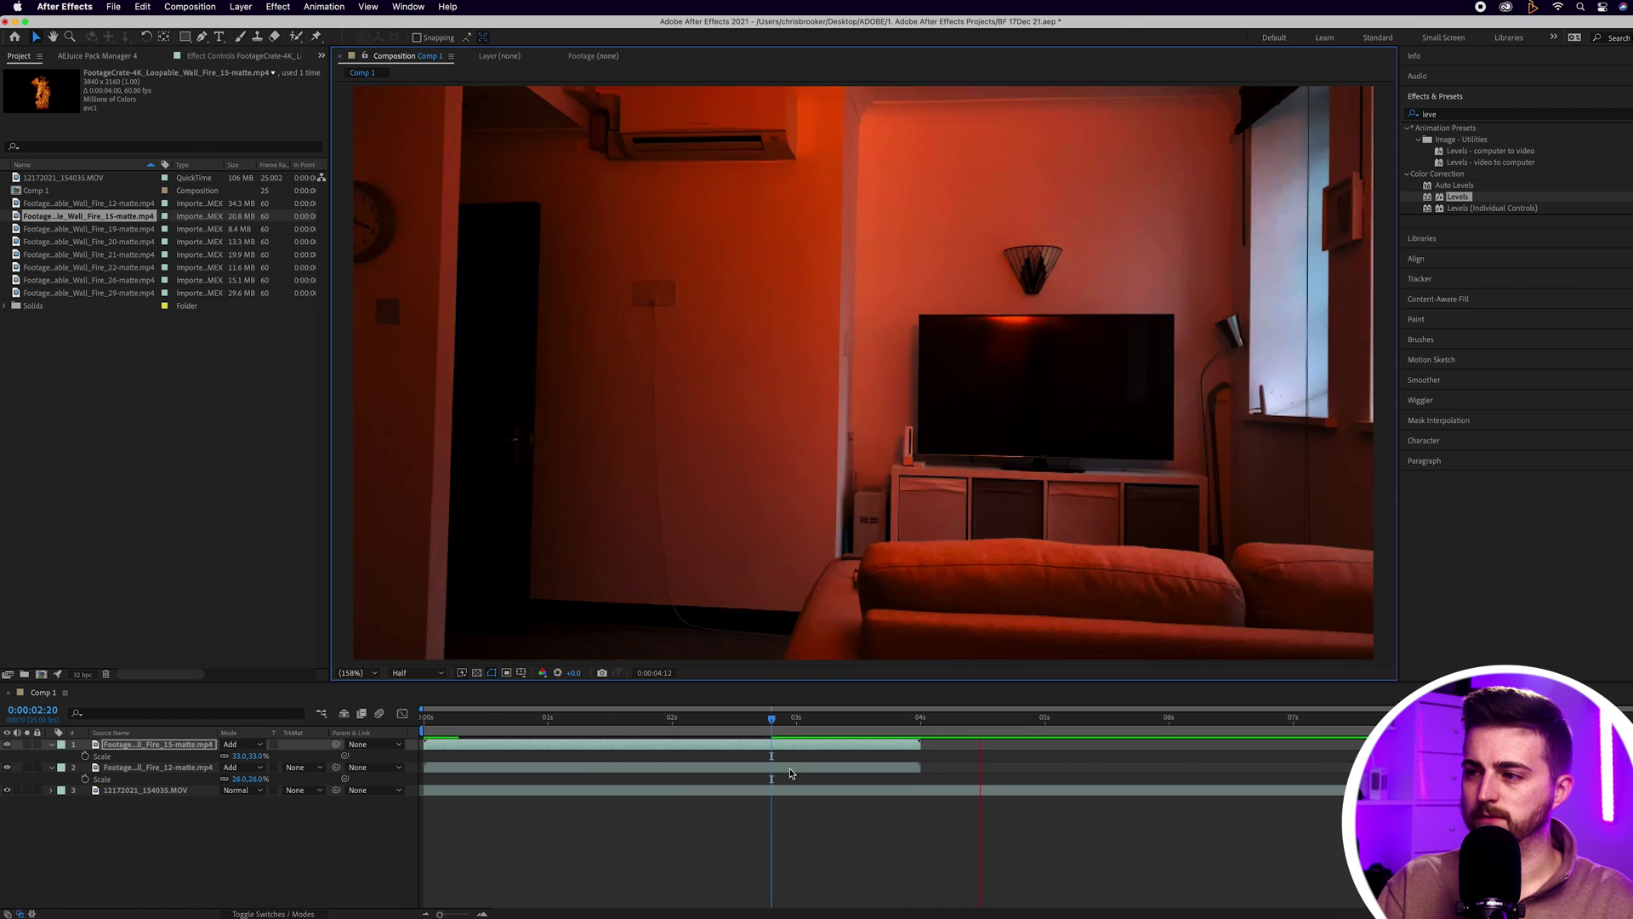
{"action": "left_click", "coordinate": [832, 723]}
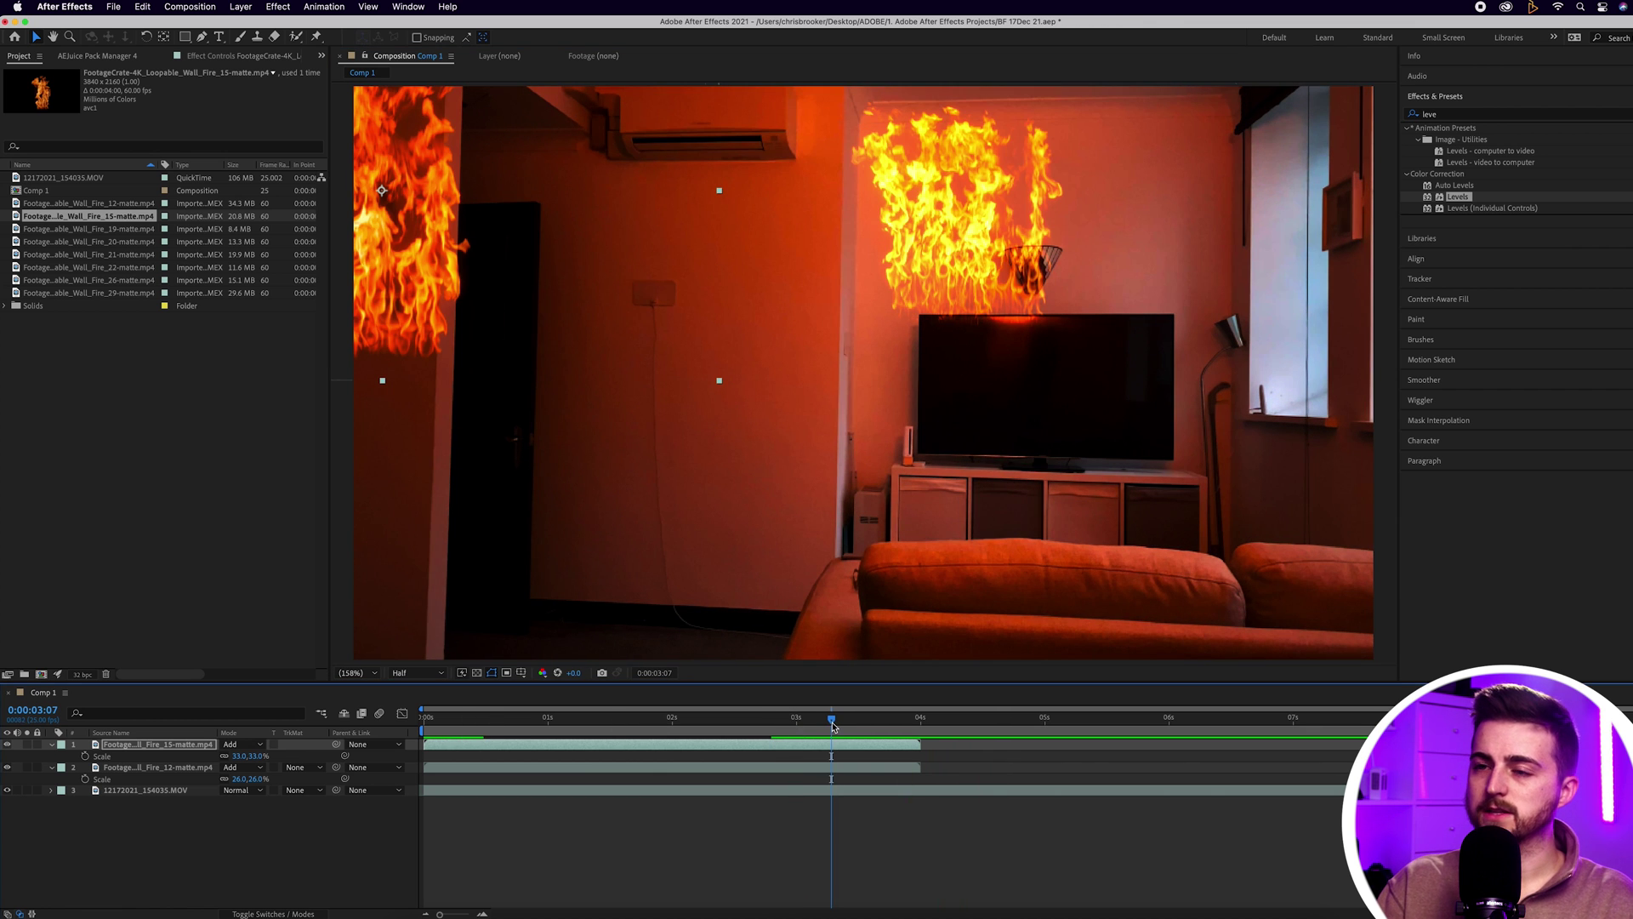
{"action": "left_click_drag", "start_coordinate": [411, 238], "coordinate": [1141, 283]}
{"action": "key", "text": "space"}
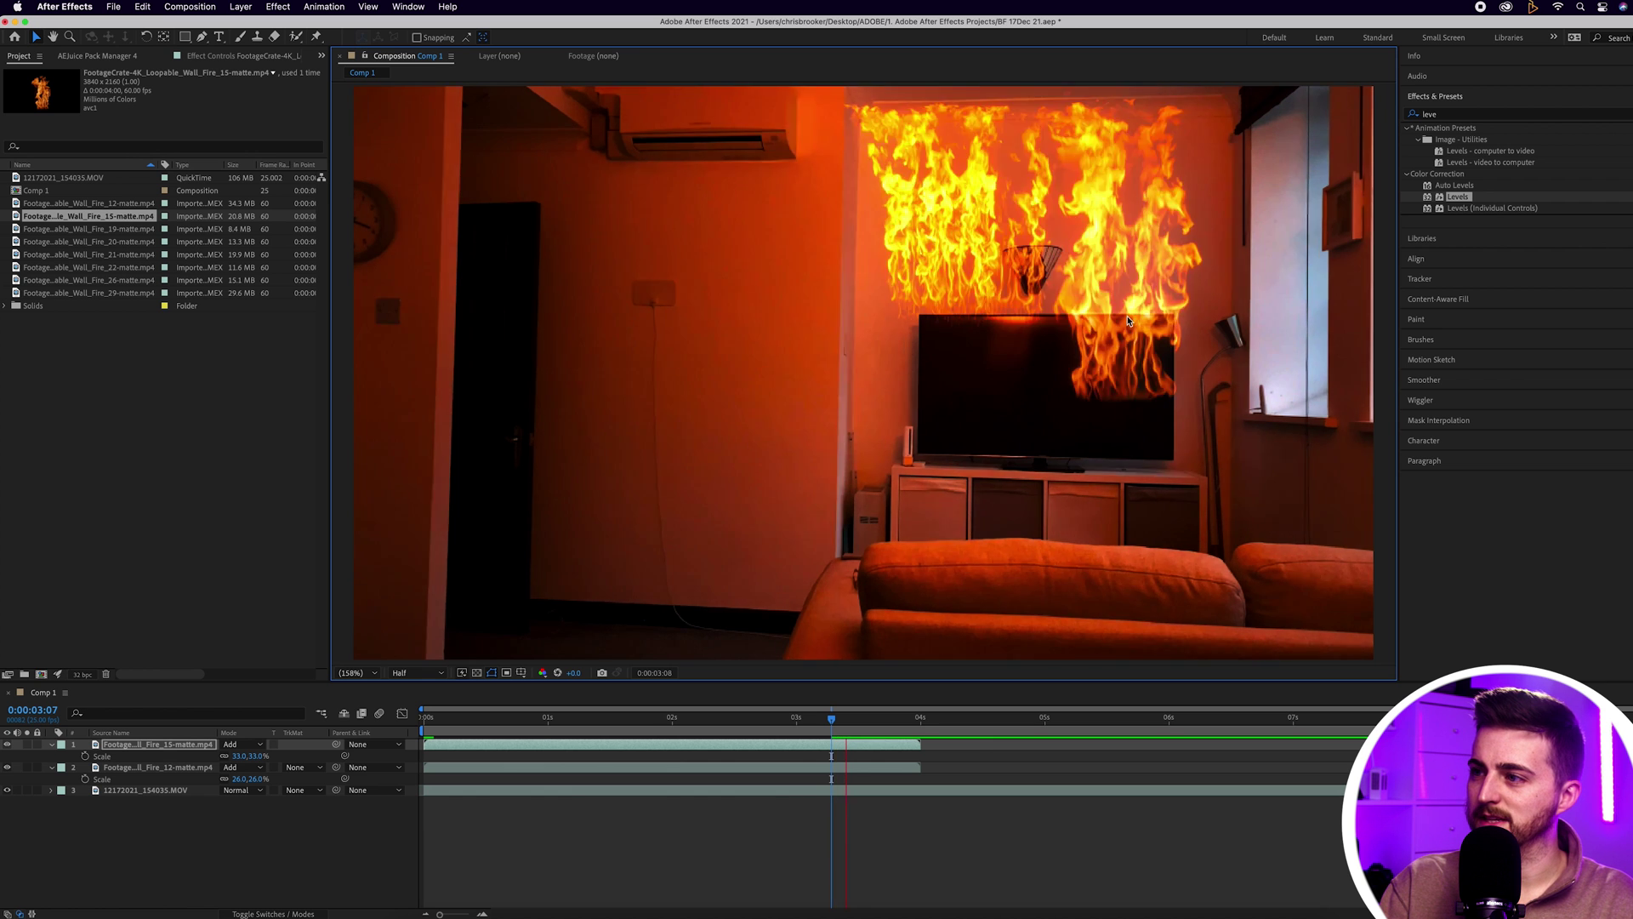
{"action": "left_click", "coordinate": [837, 723]}
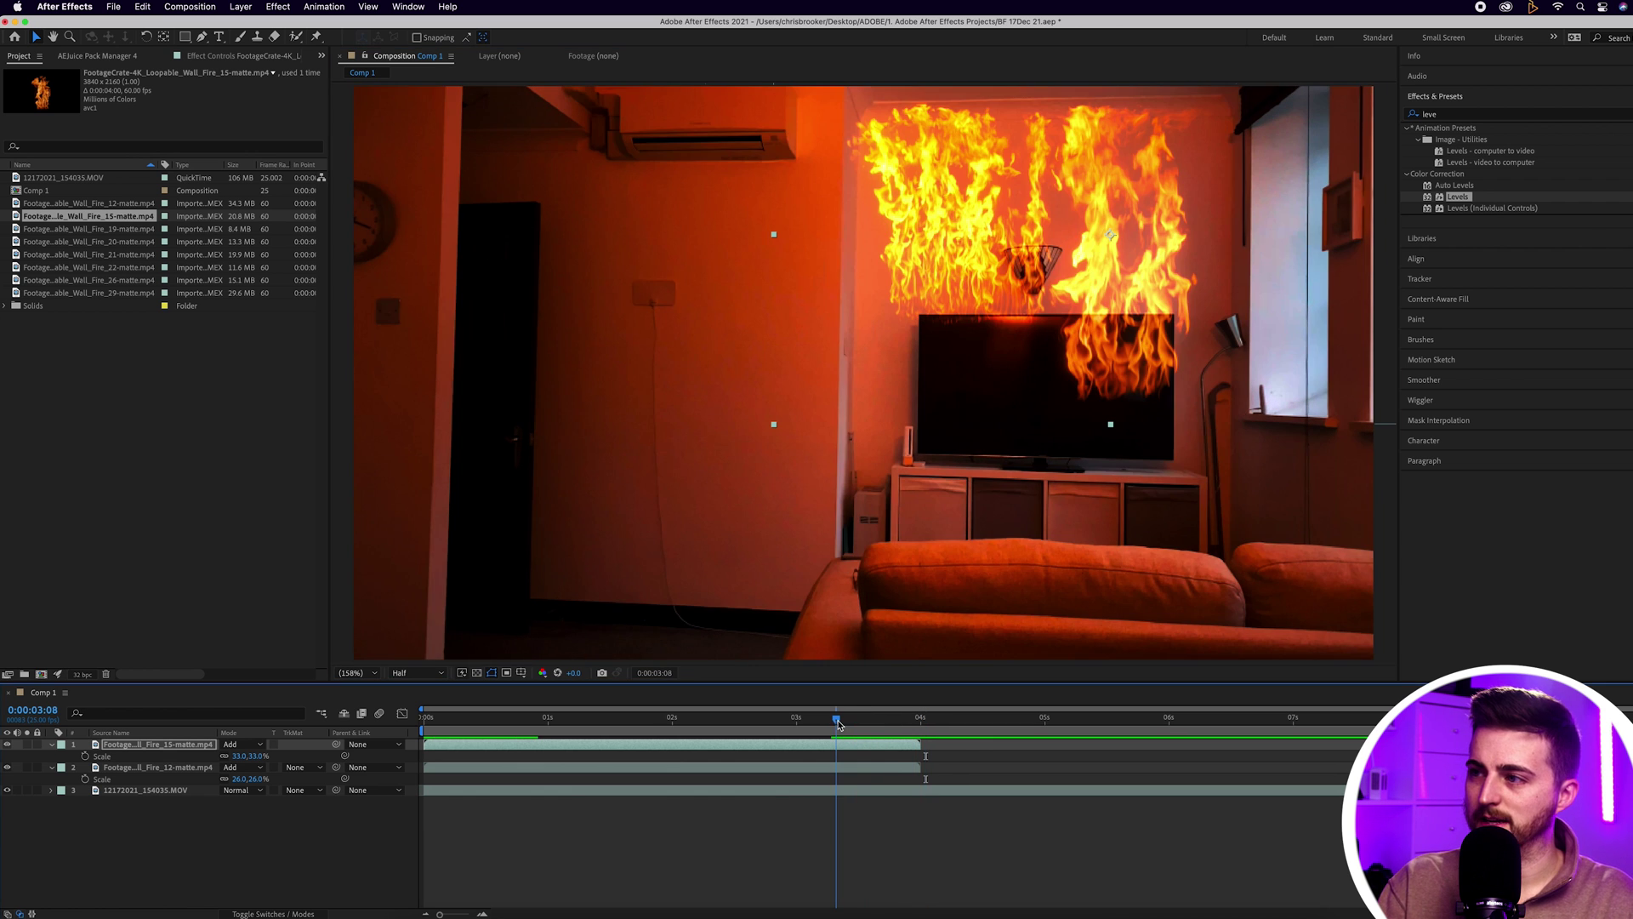
Nudge the new fire slightly and enlarge the first fire to 30% scale
{"action": "key", "text": "s"}
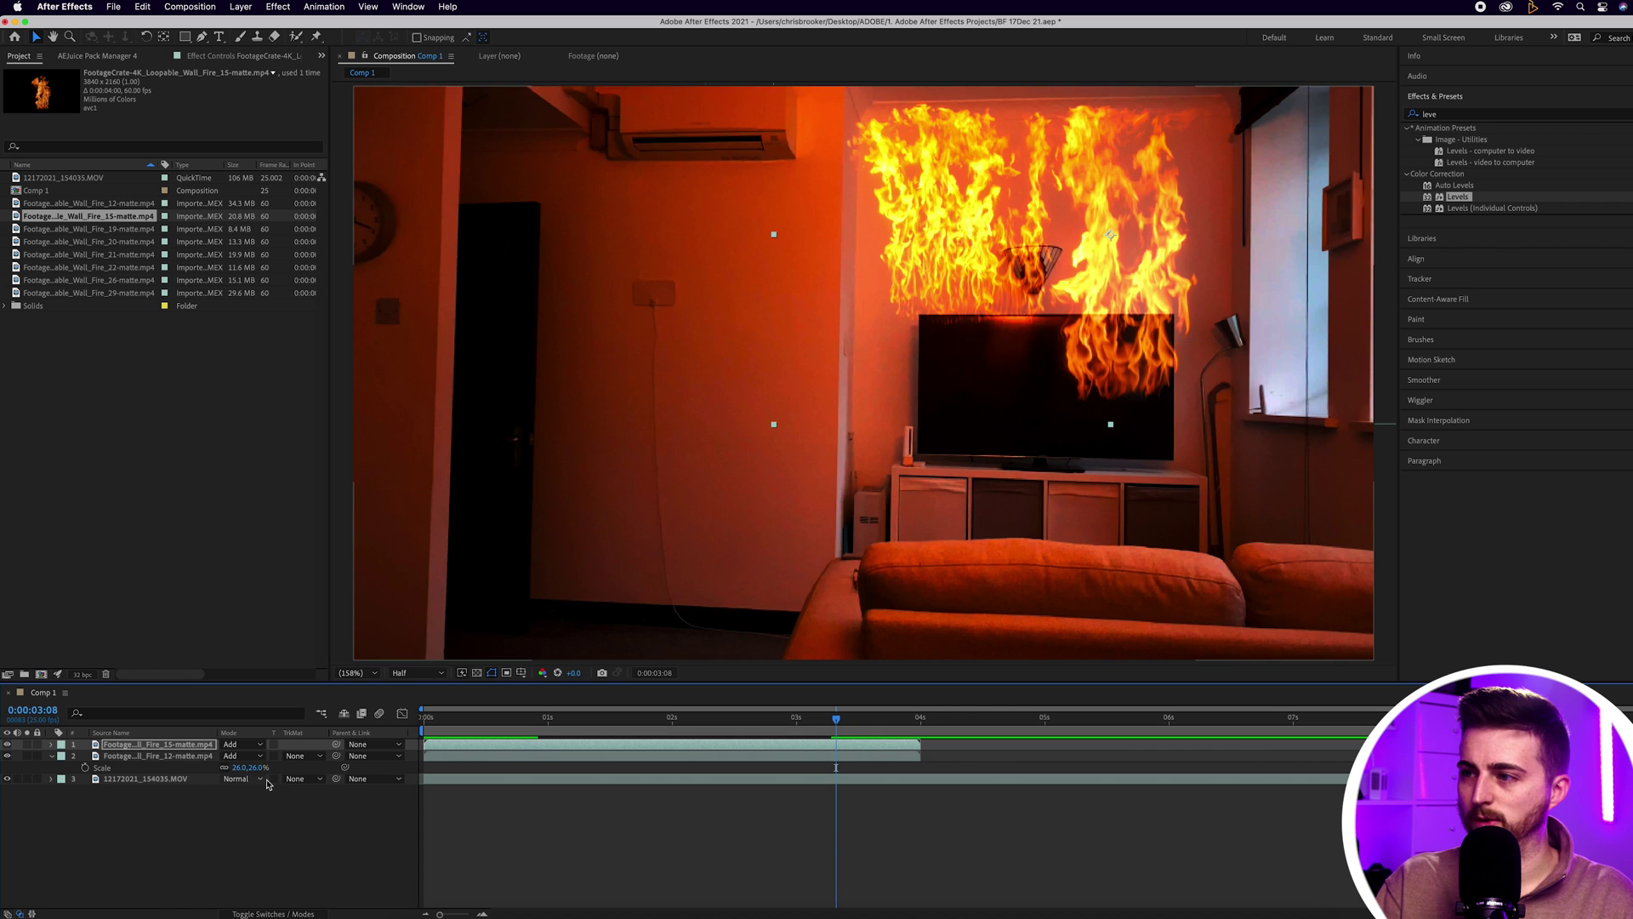
{"action": "key", "text": "space"}
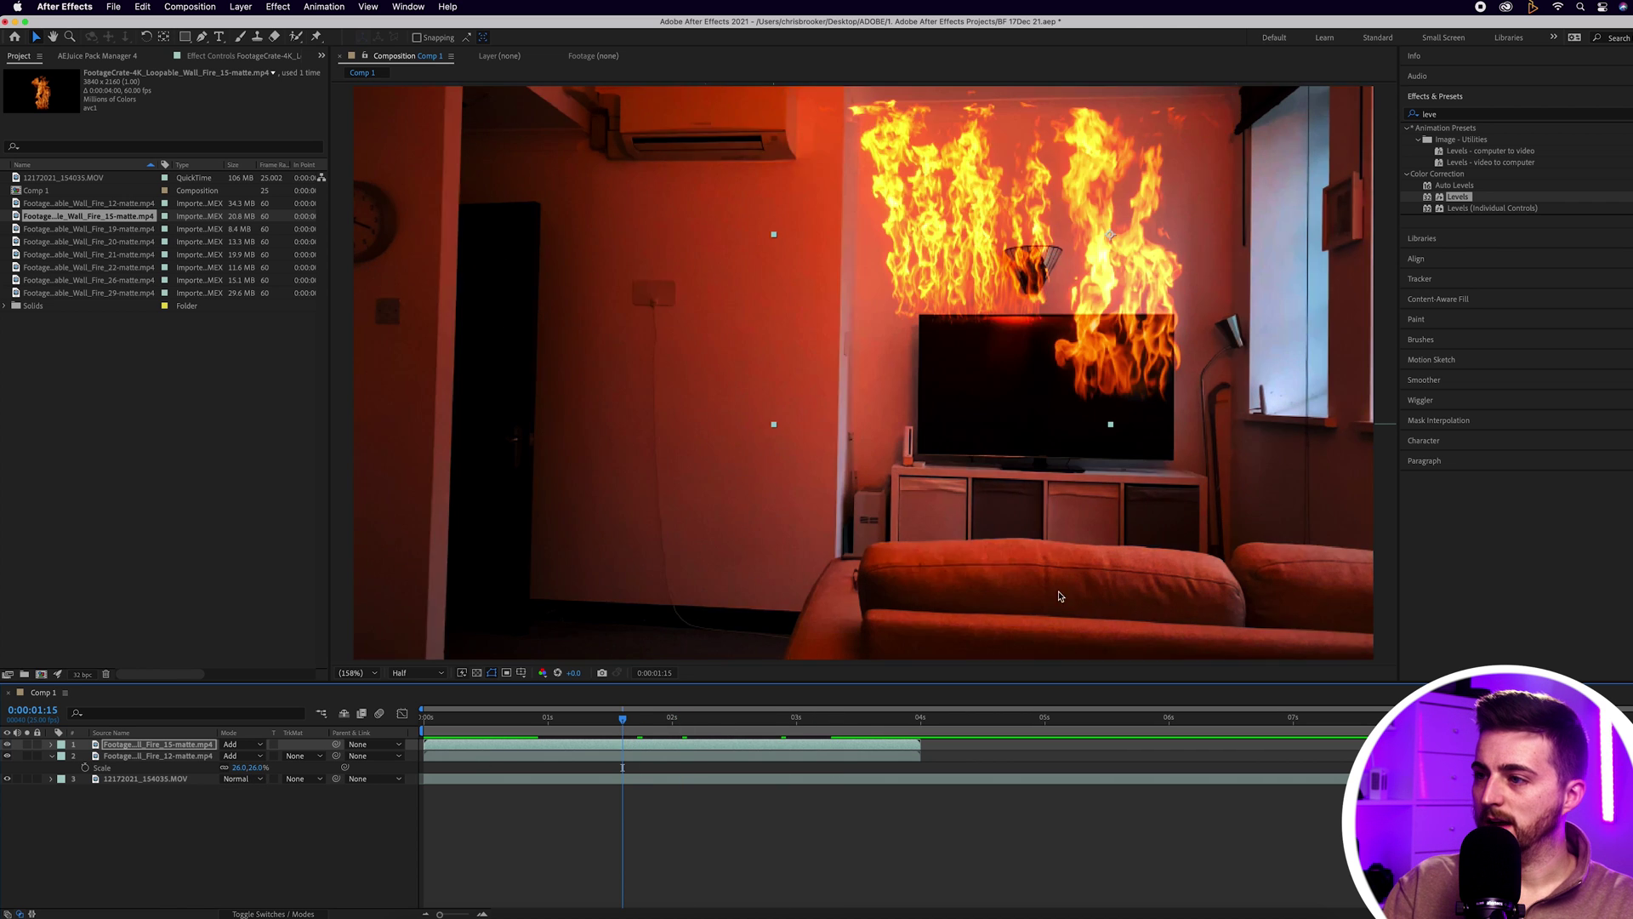
{"action": "left_click_drag", "start_coordinate": [959, 260], "coordinate": [953, 262]}
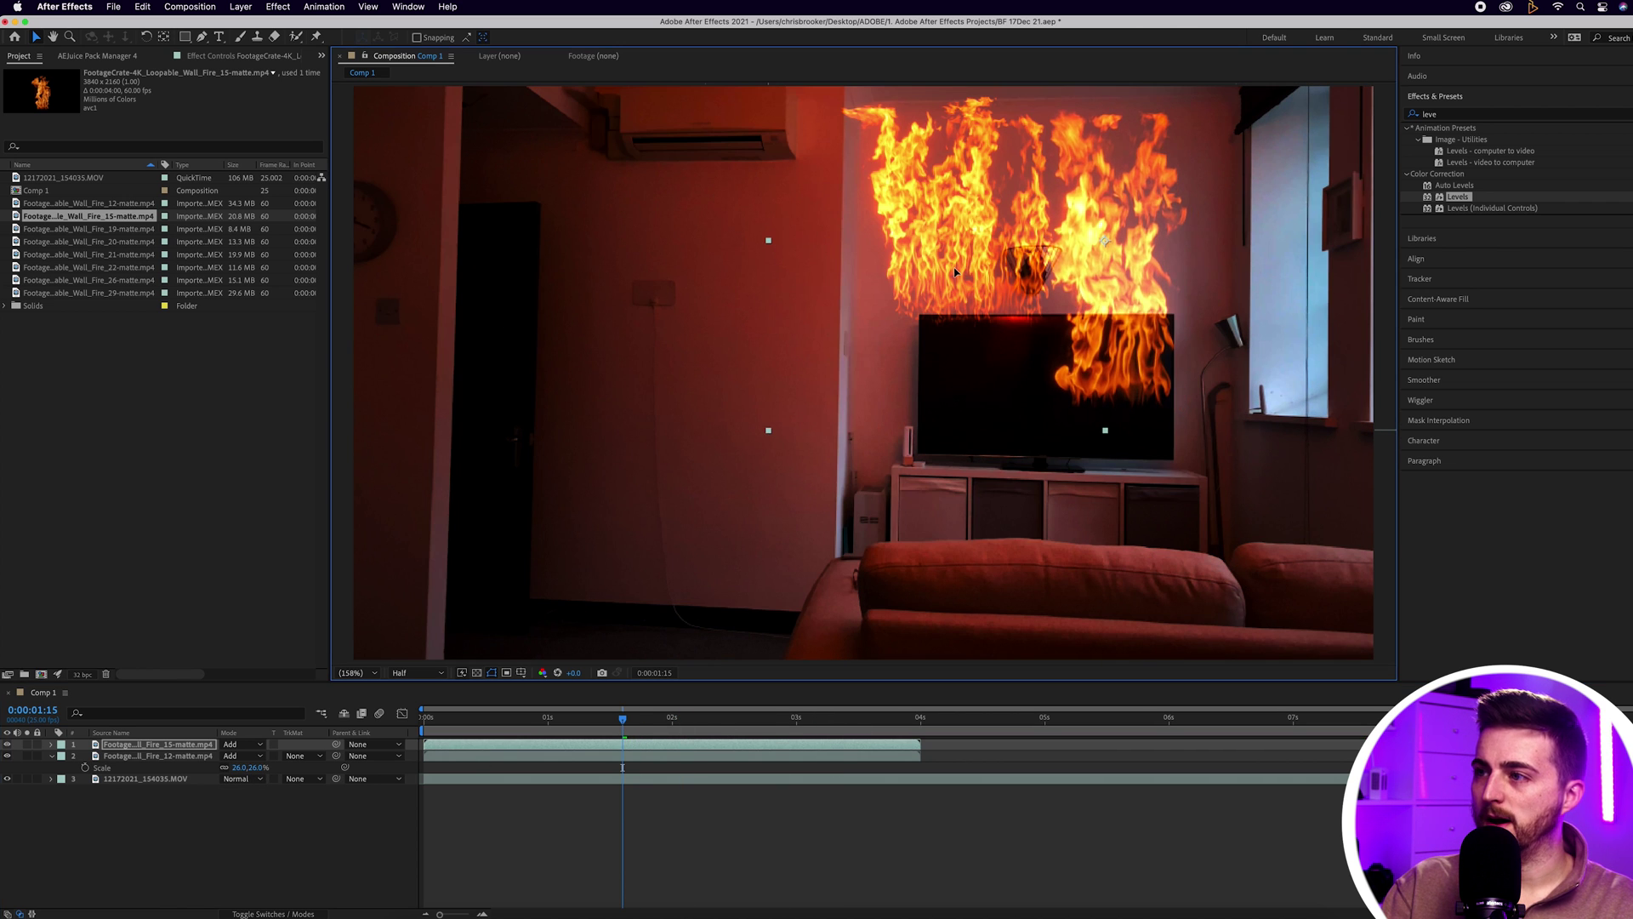
{"action": "left_click", "coordinate": [161, 755]}
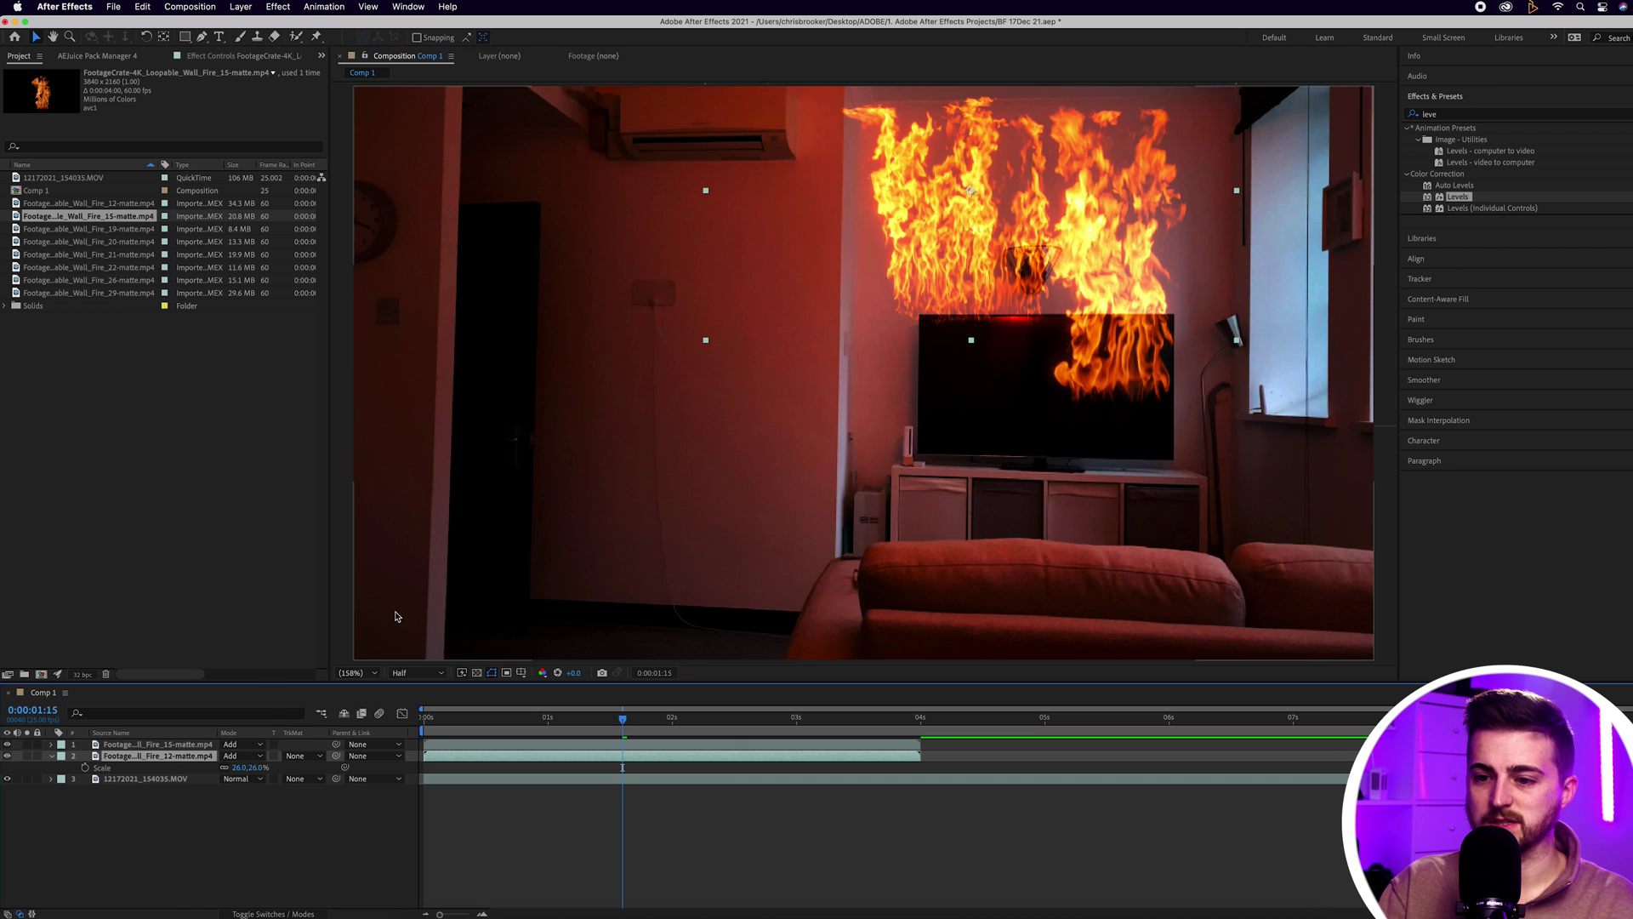
{"action": "left_click_drag", "start_coordinate": [245, 767], "coordinate": [959, 252]}
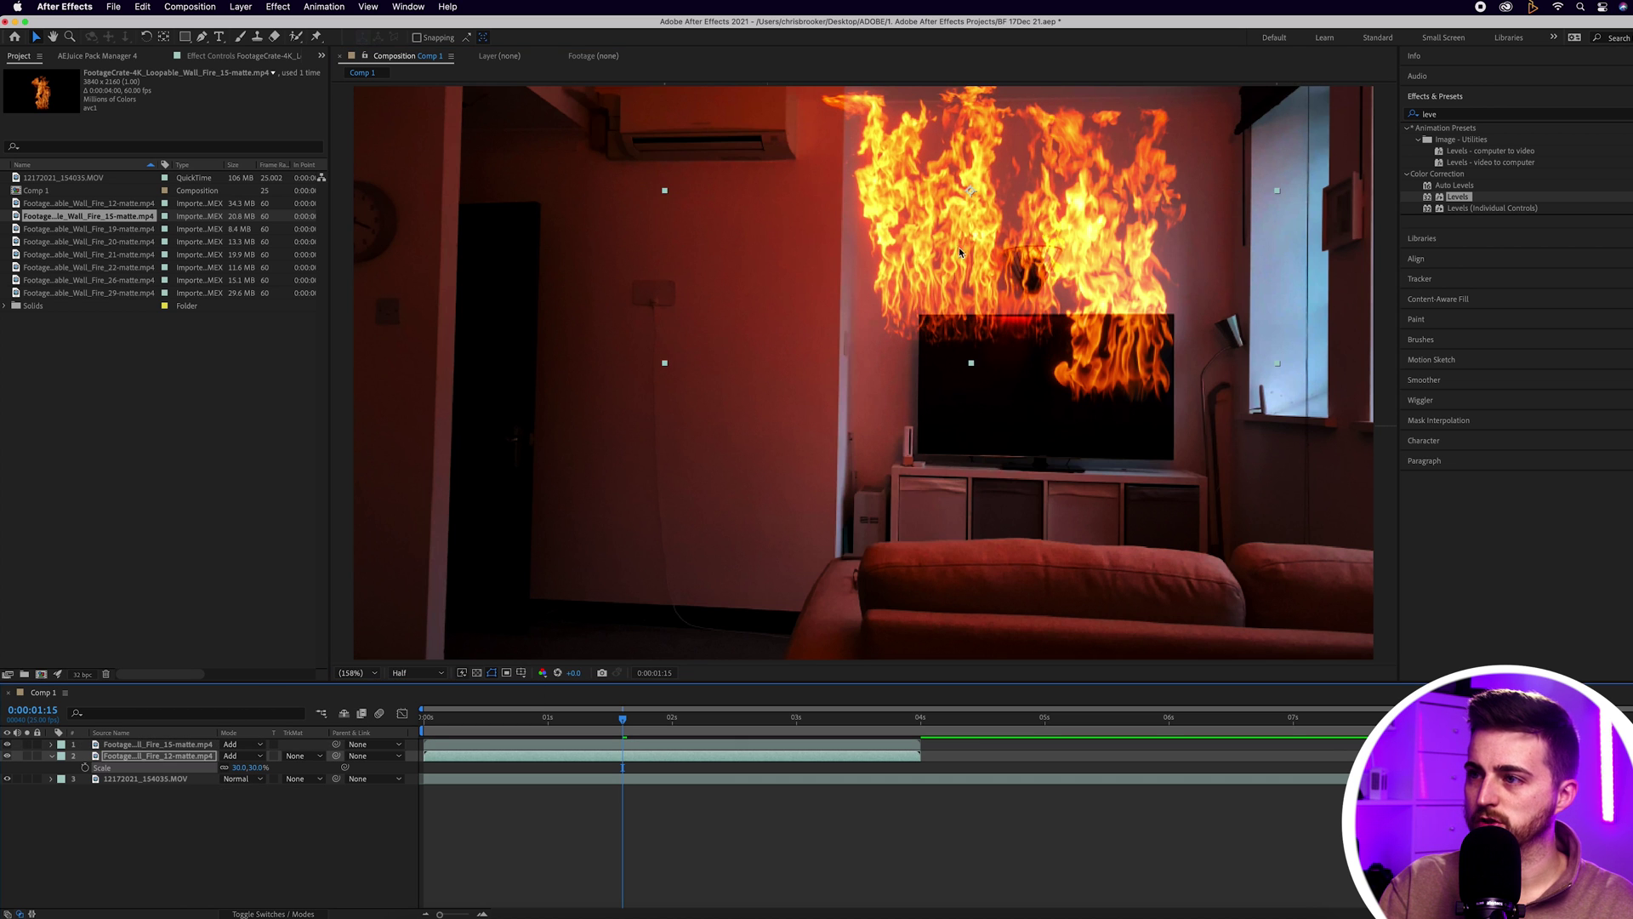
Duplicate the room footage layer and move the copy above the fire layers
{"action": "left_click", "coordinate": [173, 779]}
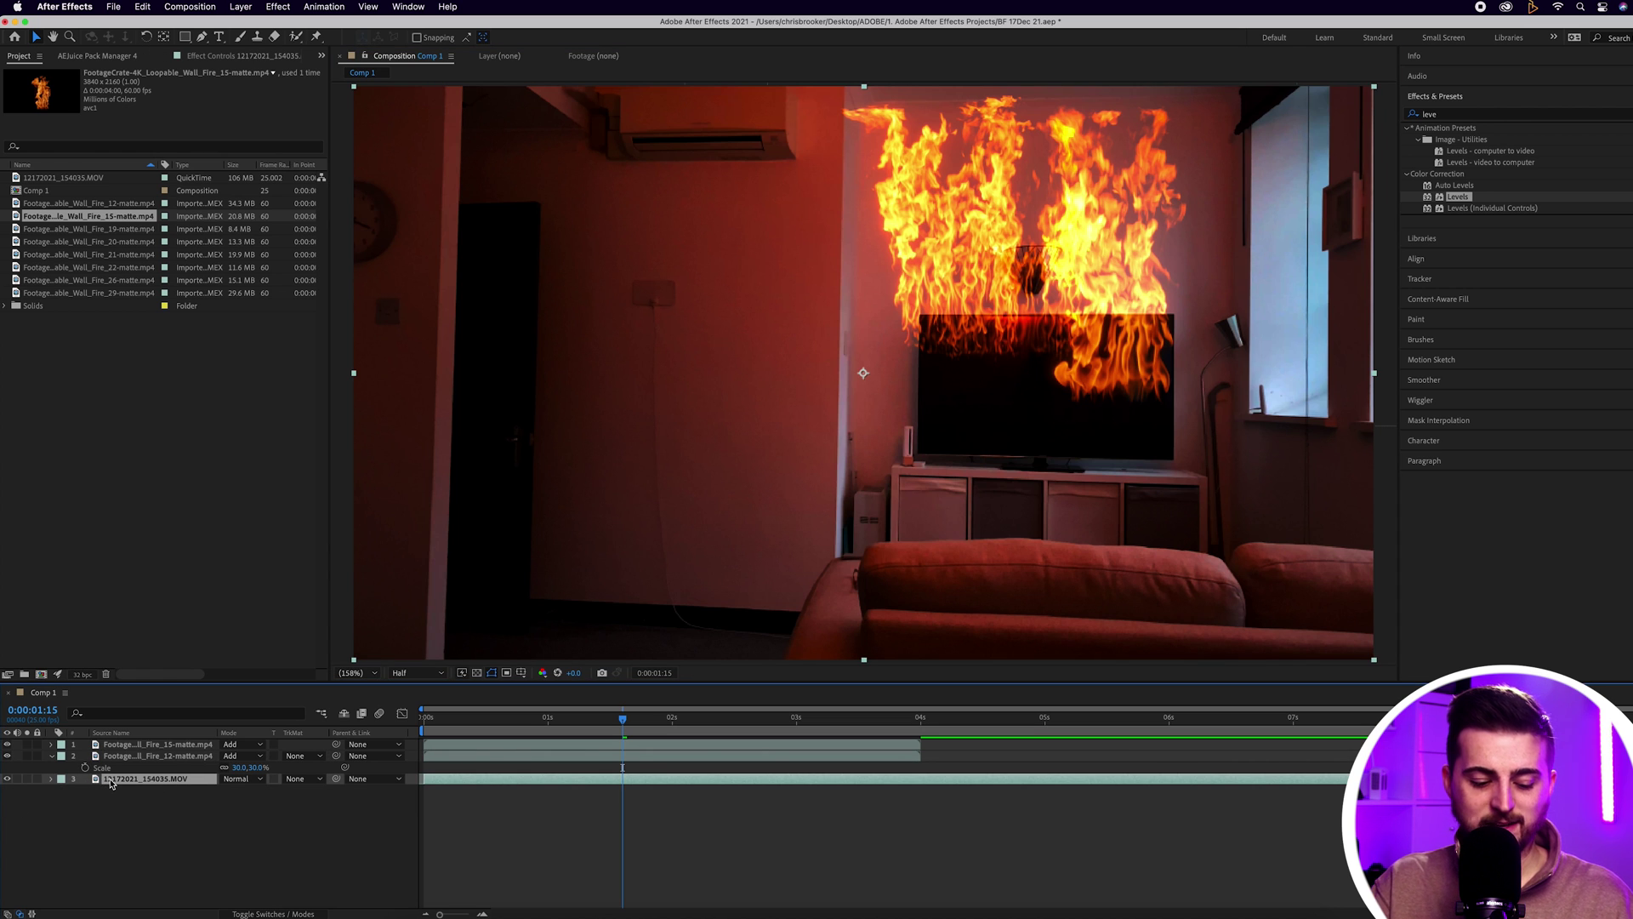
{"action": "key", "text": "super+d"}
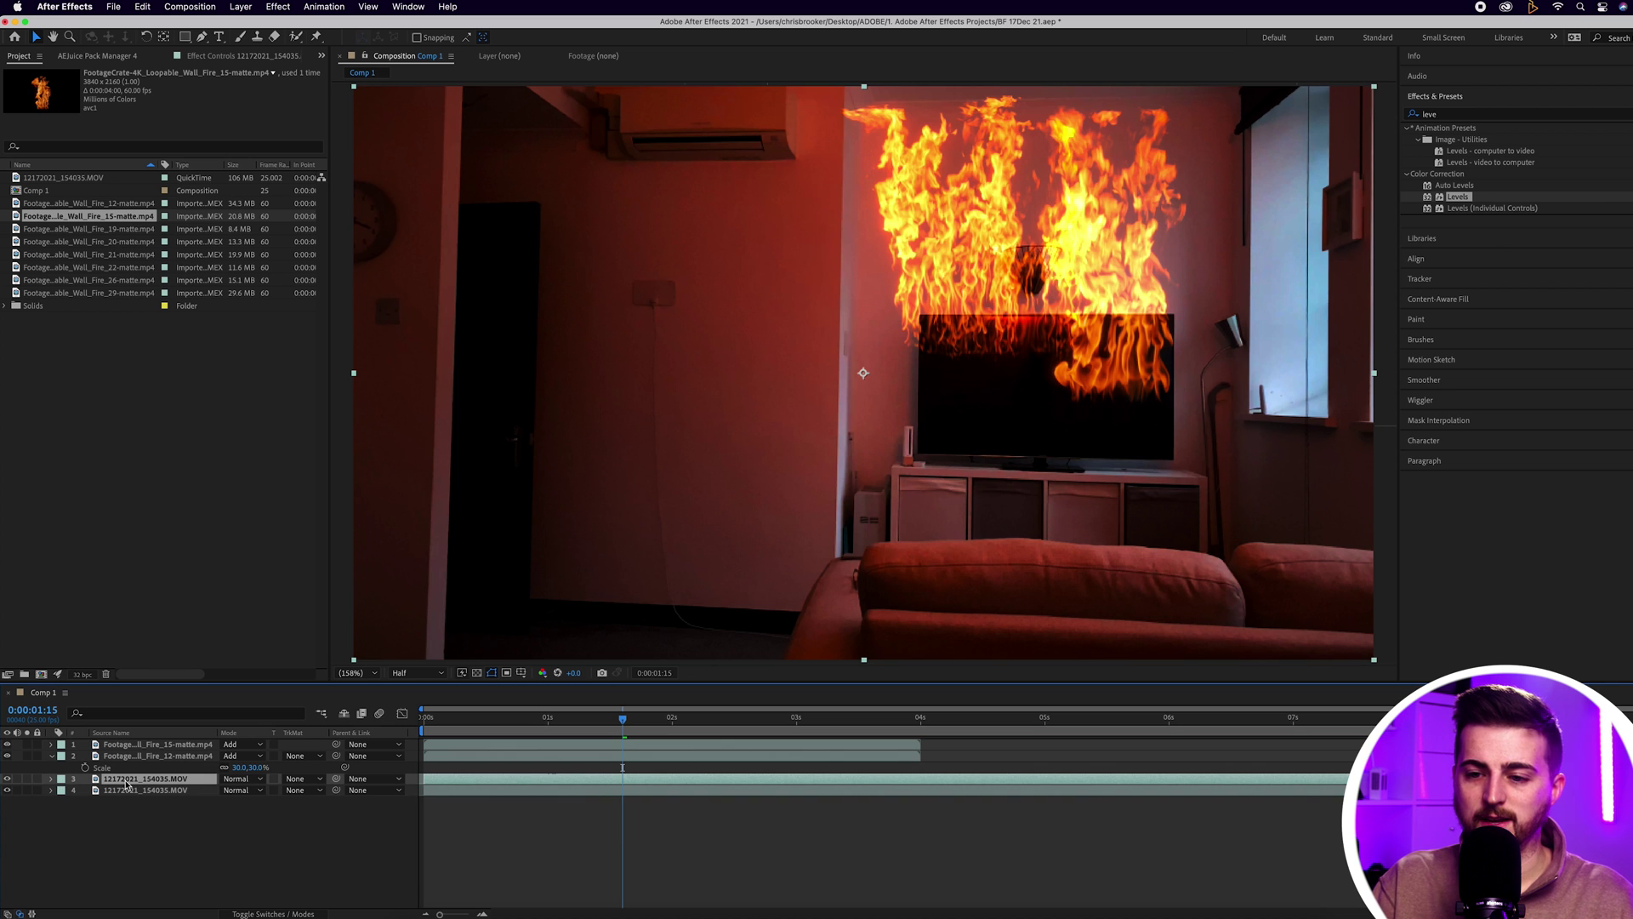
{"action": "left_click_drag", "start_coordinate": [129, 745], "coordinate": [162, 743]}
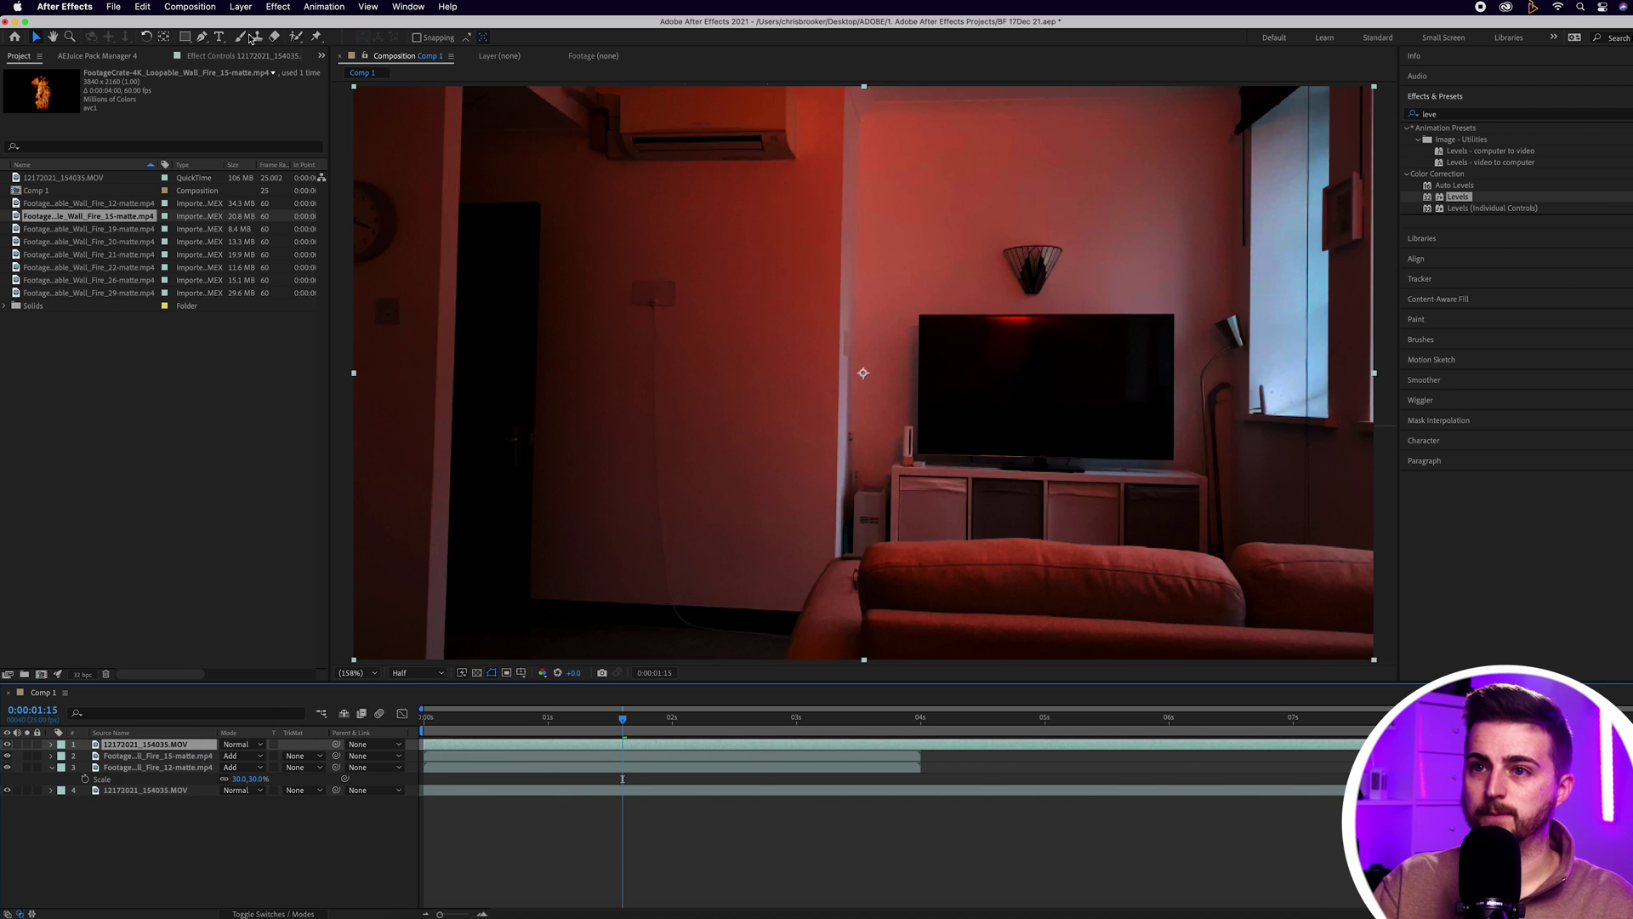
{"action": "scroll", "coordinate": [864, 368], "scroll_direction": "up", "scroll_amount": 4}
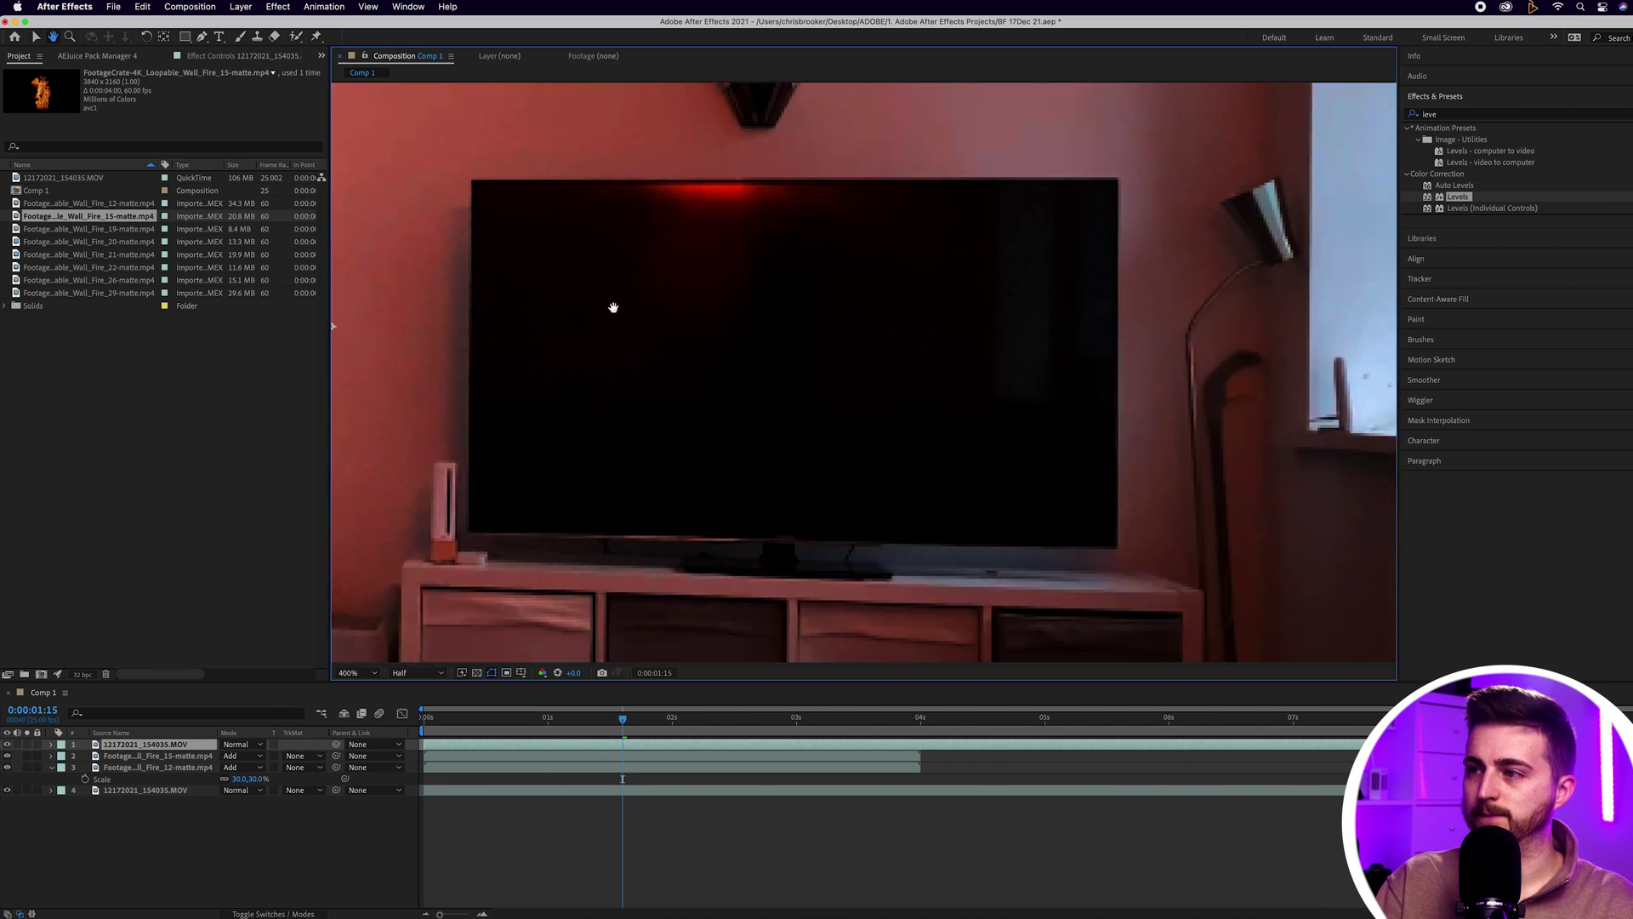
Draw a Pen mask around the TV on the top copy and fit the frame
{"action": "left_click", "coordinate": [201, 37]}
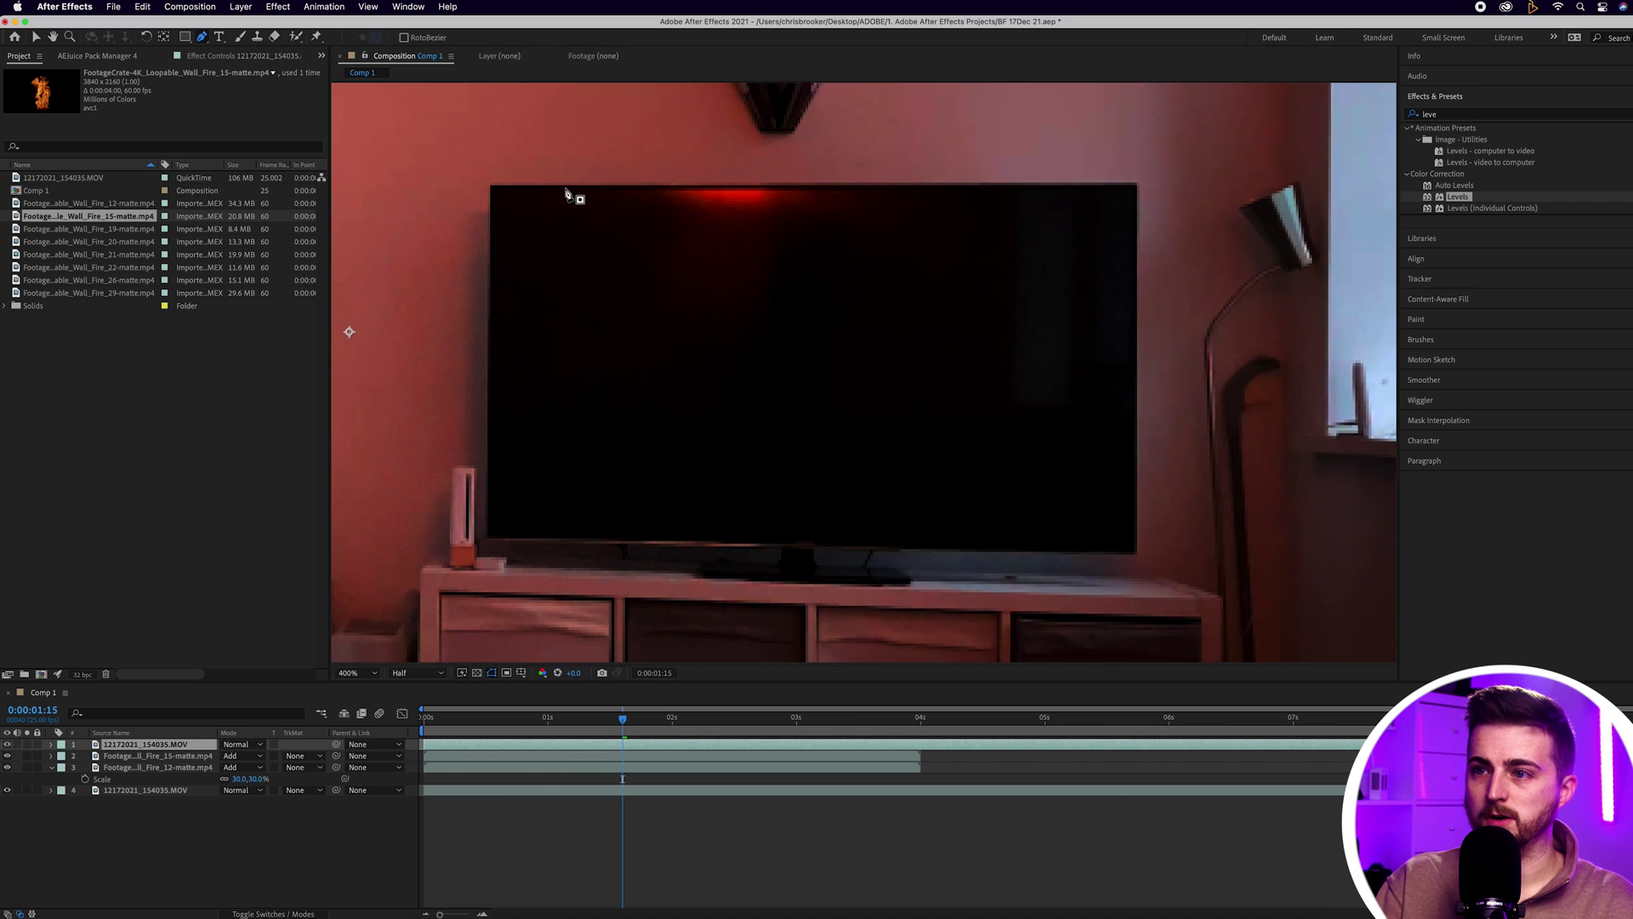
{"action": "left_click", "coordinate": [492, 185]}
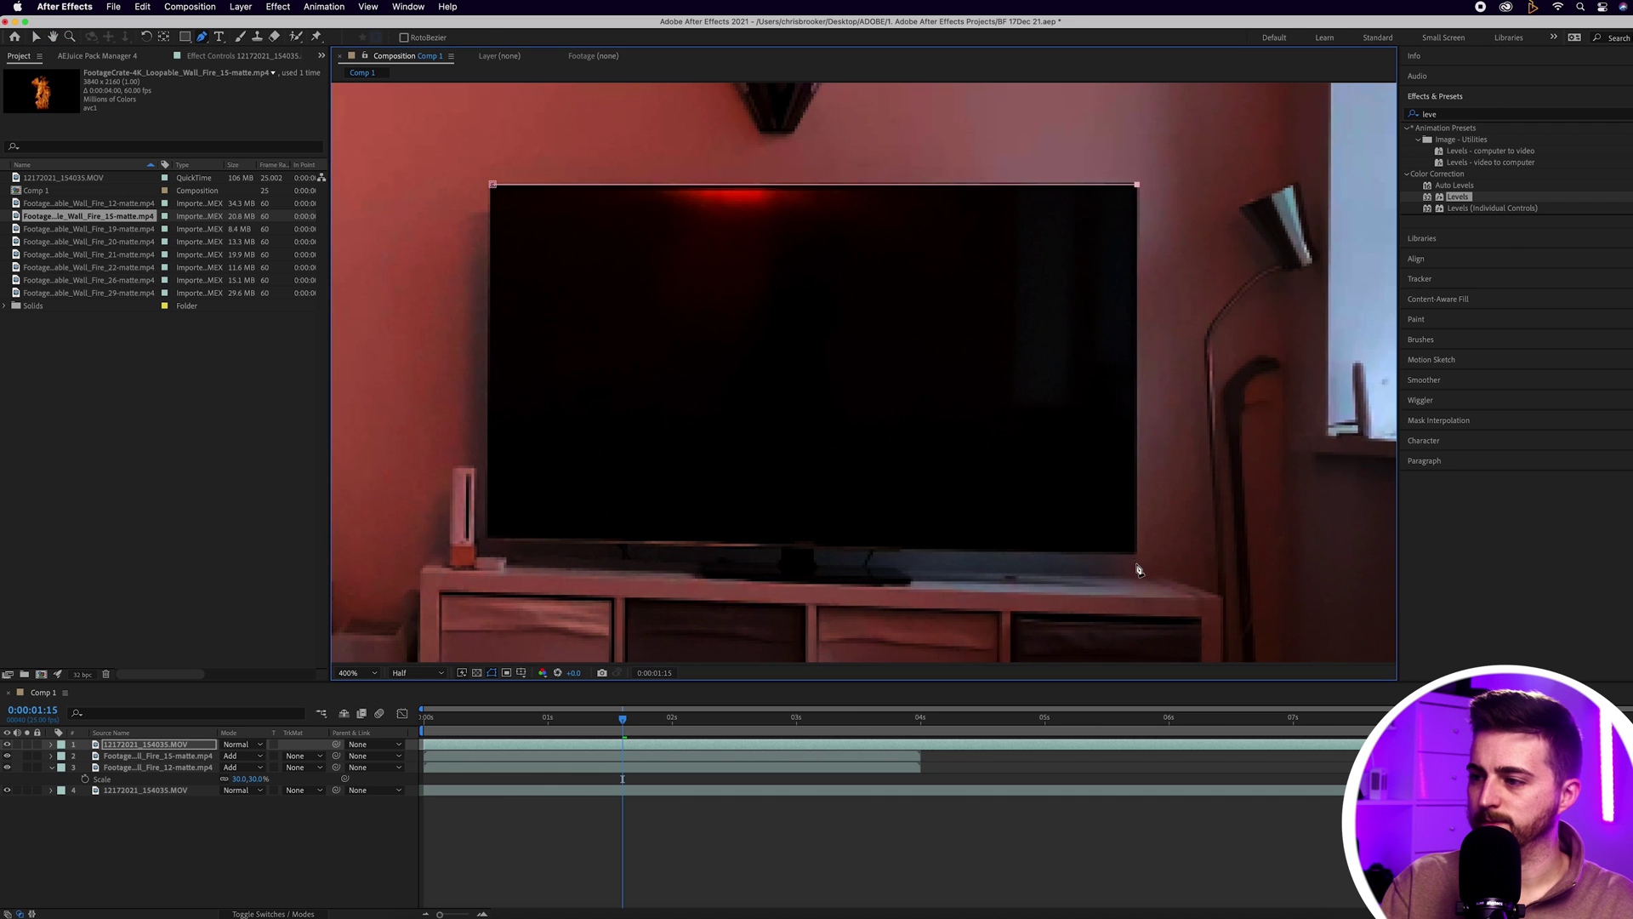
{"action": "left_click", "coordinate": [489, 542]}
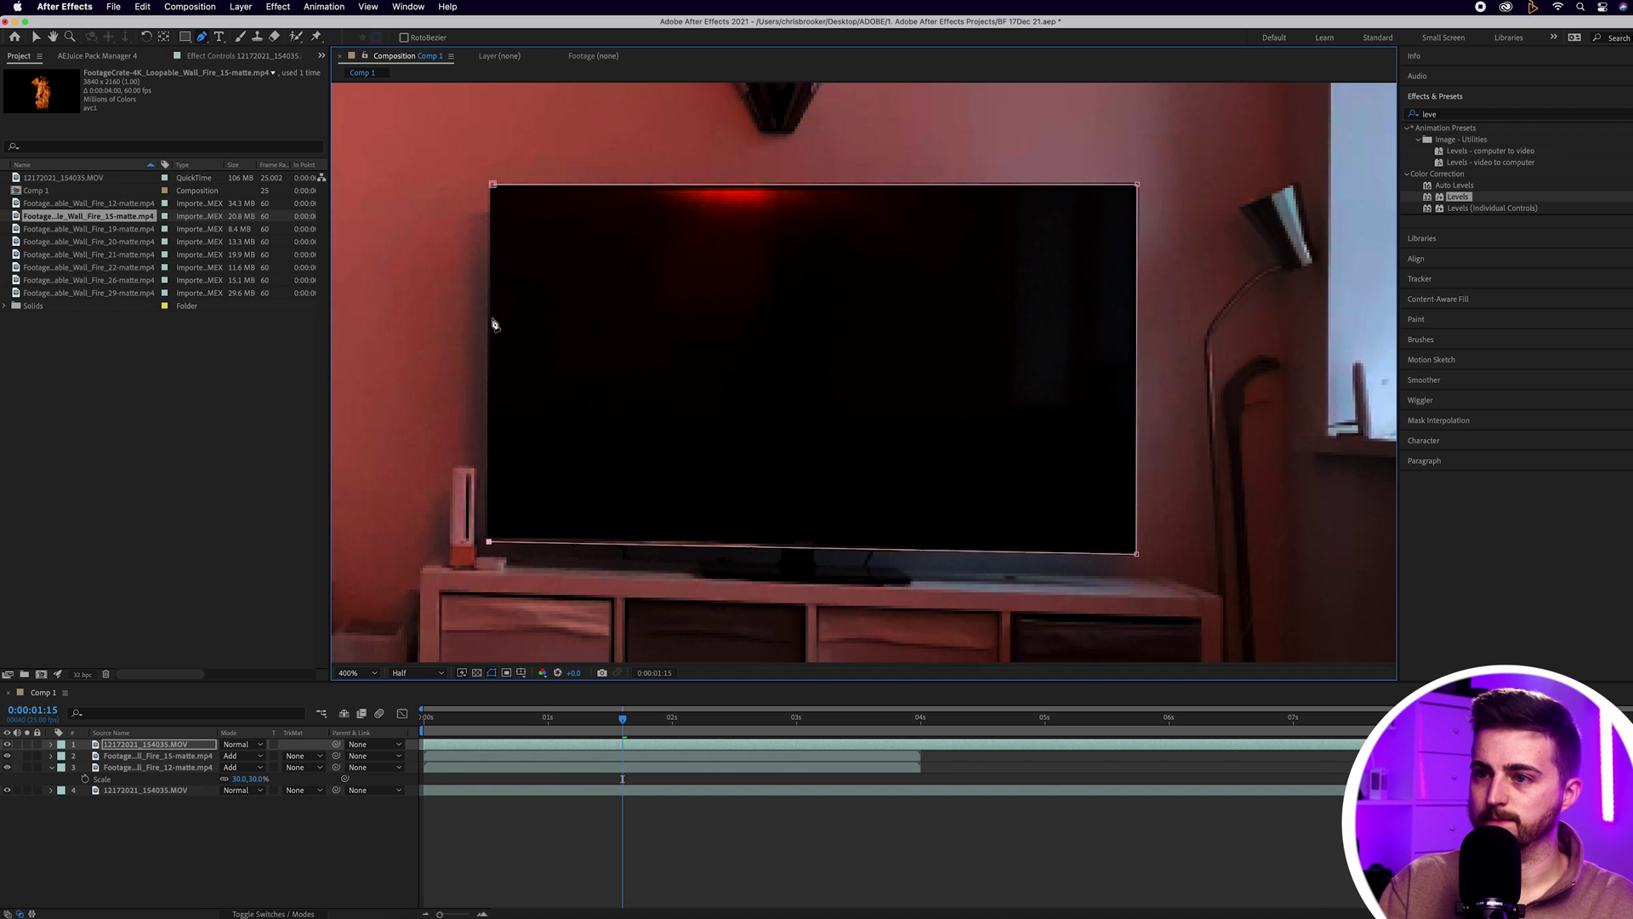
{"action": "left_click", "coordinate": [492, 184]}
{"action": "left_click", "coordinate": [825, 886]}
{"action": "key", "text": "shift+slash"}
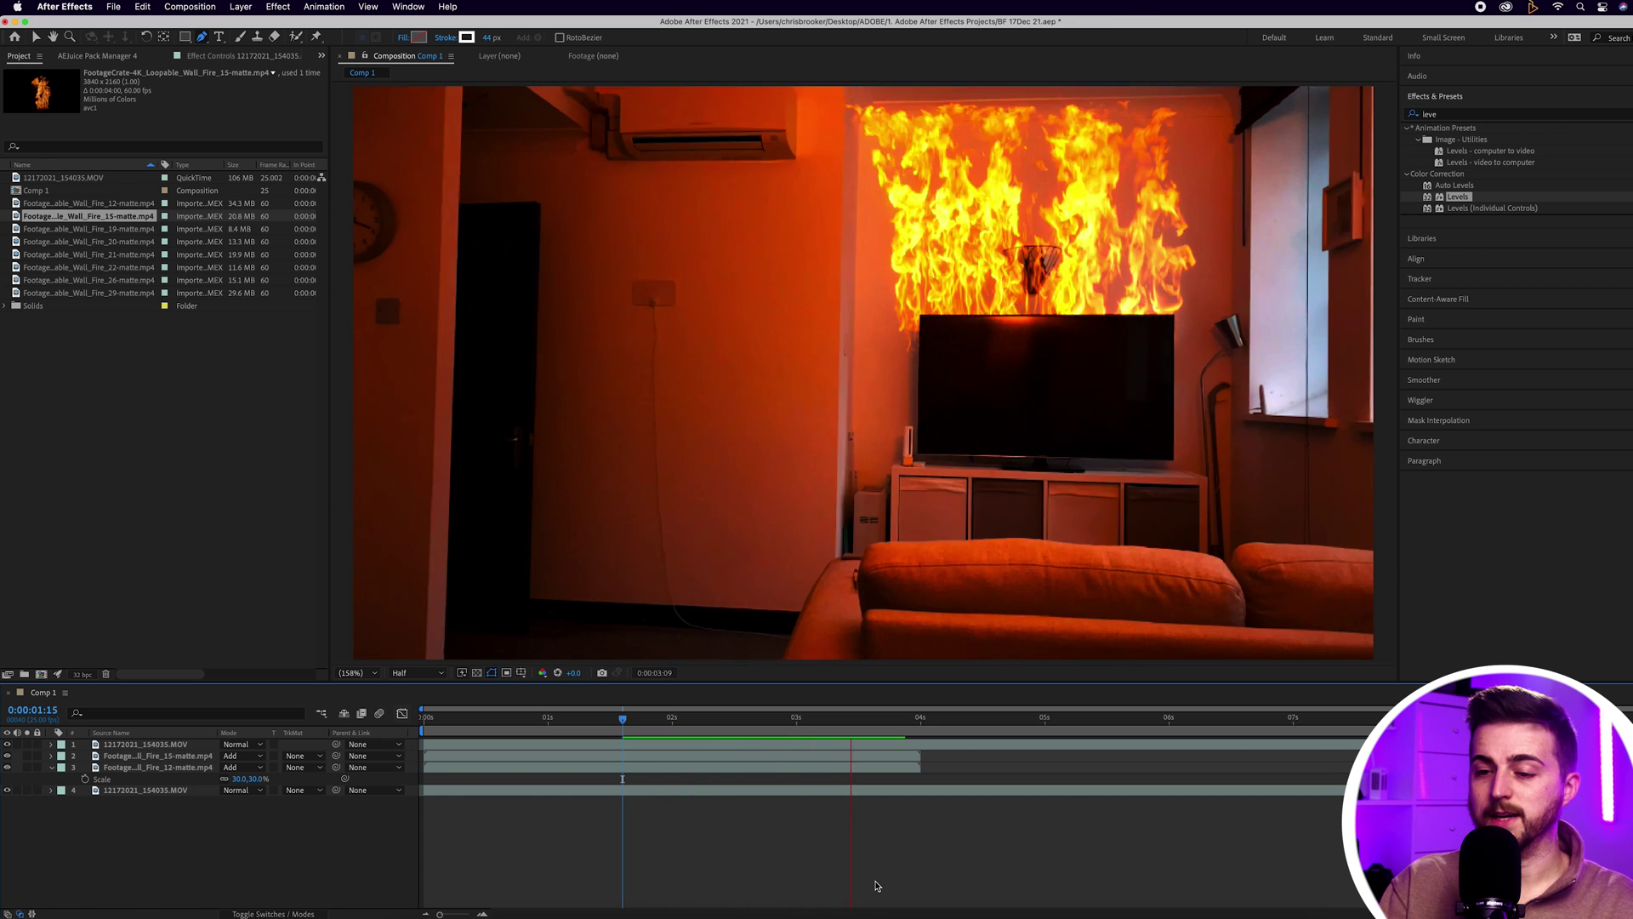
Reveal Mask 1 on the masked room layer and increase its feather
{"action": "key", "text": "space"}
{"action": "left_click", "coordinate": [127, 767]}
{"action": "left_click", "coordinate": [110, 747]}
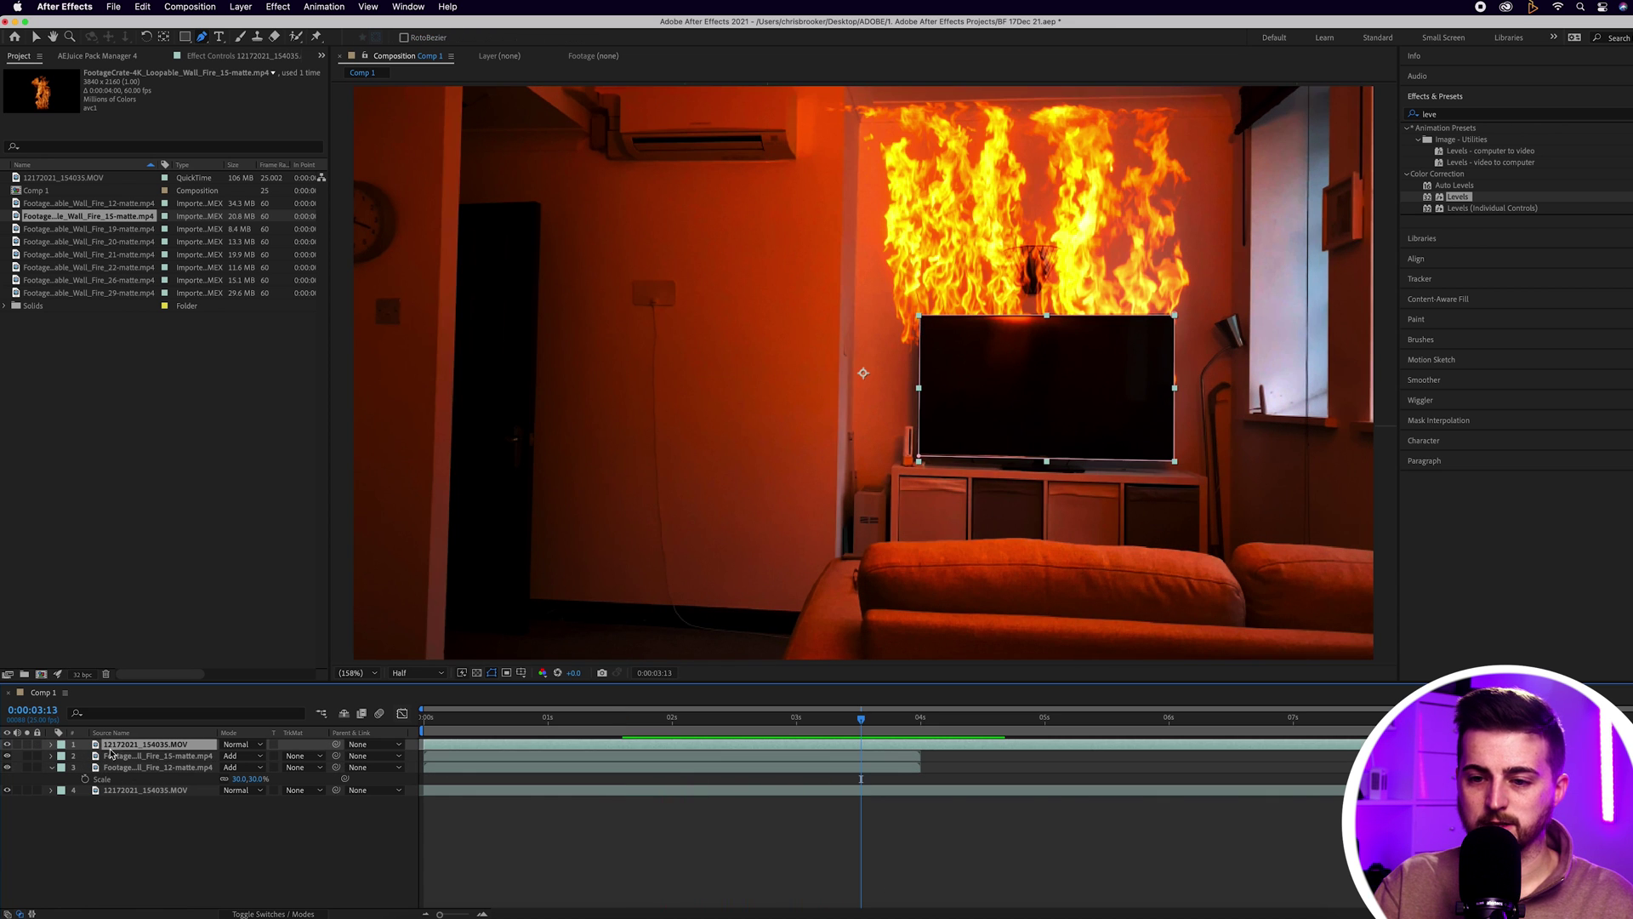
{"action": "left_click", "coordinate": [52, 745]}
{"action": "left_click", "coordinate": [64, 756]}
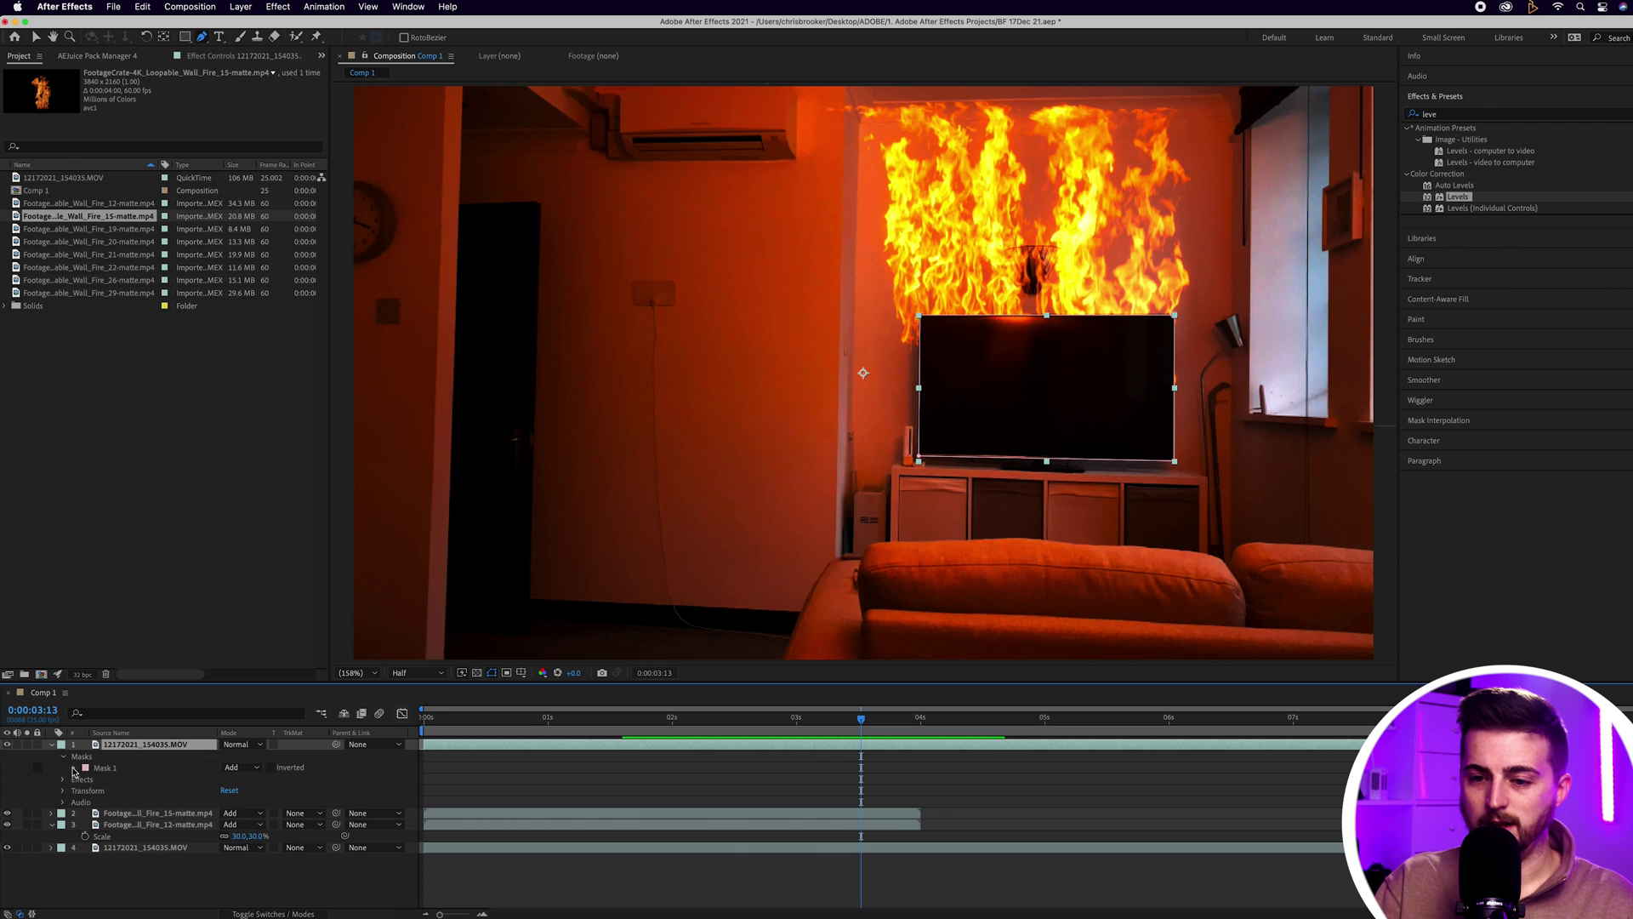
{"action": "left_click", "coordinate": [75, 767]}
{"action": "left_click_drag", "start_coordinate": [241, 791], "coordinate": [254, 795]}
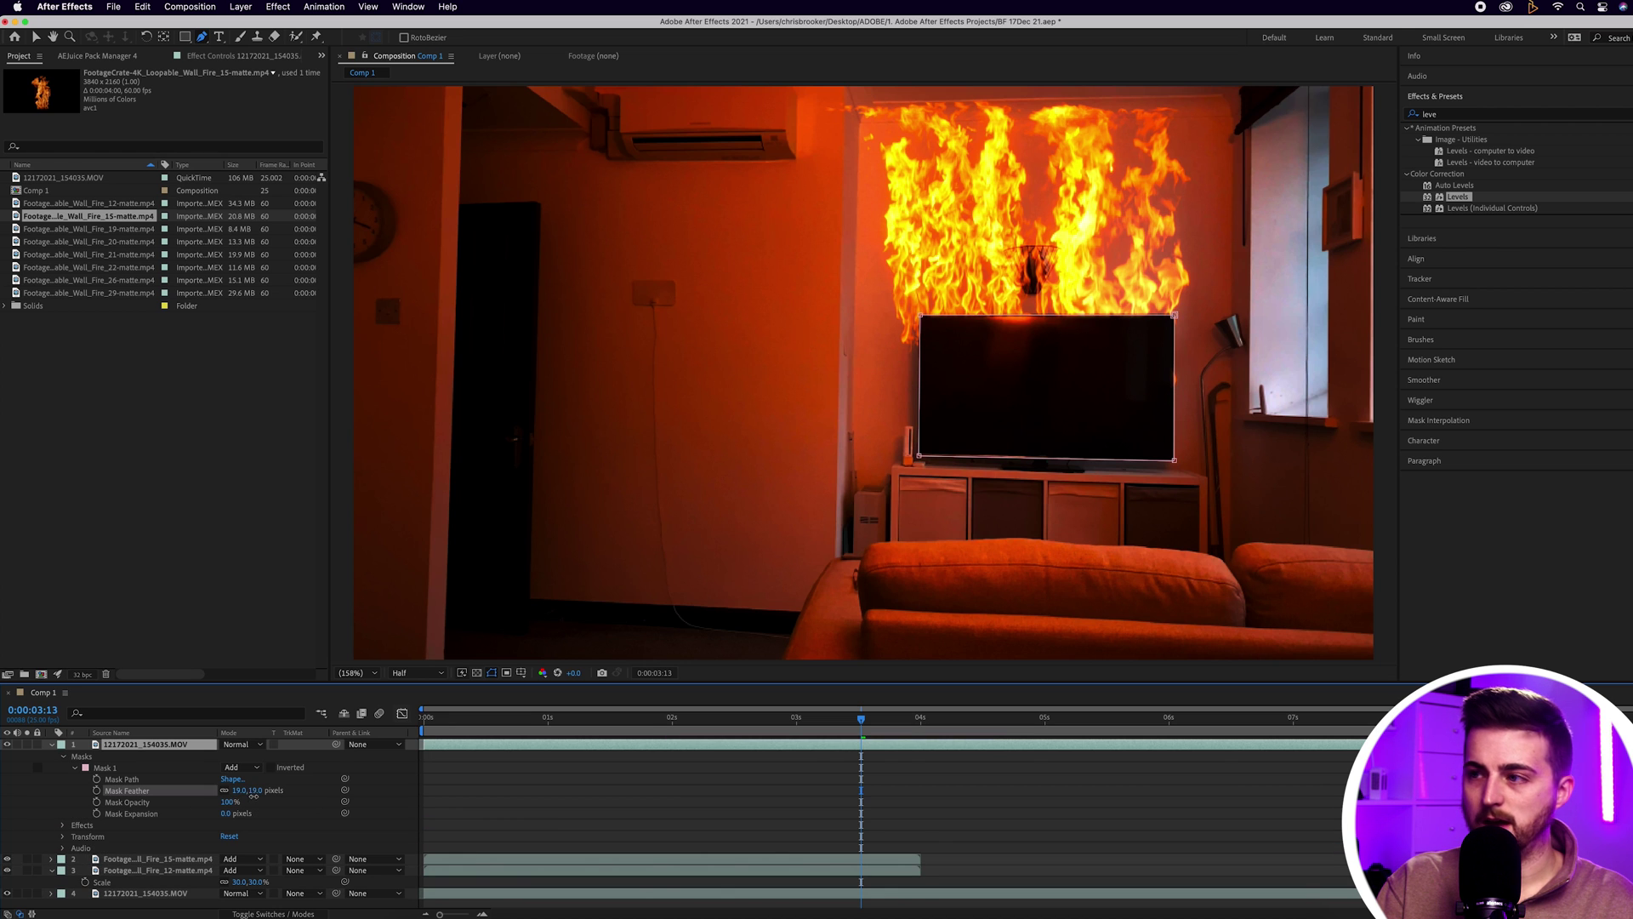
{"action": "key", "text": "F2"}
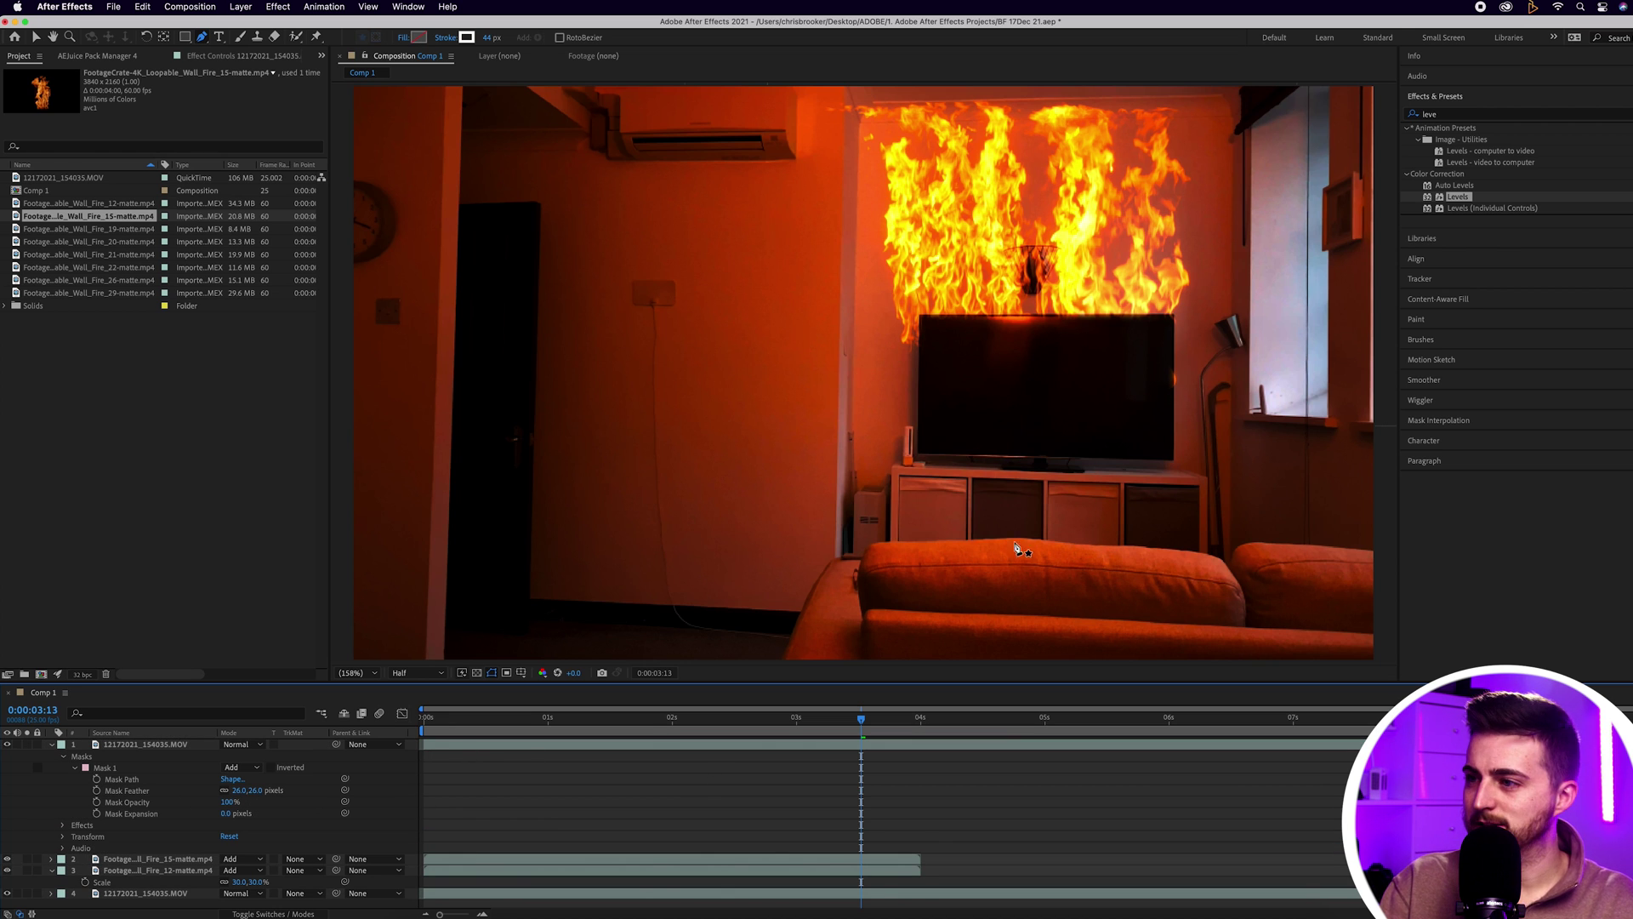
Render the viewer at Full resolution and set Mask Feather to 6 pixels
{"action": "scroll", "coordinate": [1080, 354], "scroll_direction": "up", "scroll_amount": 4}
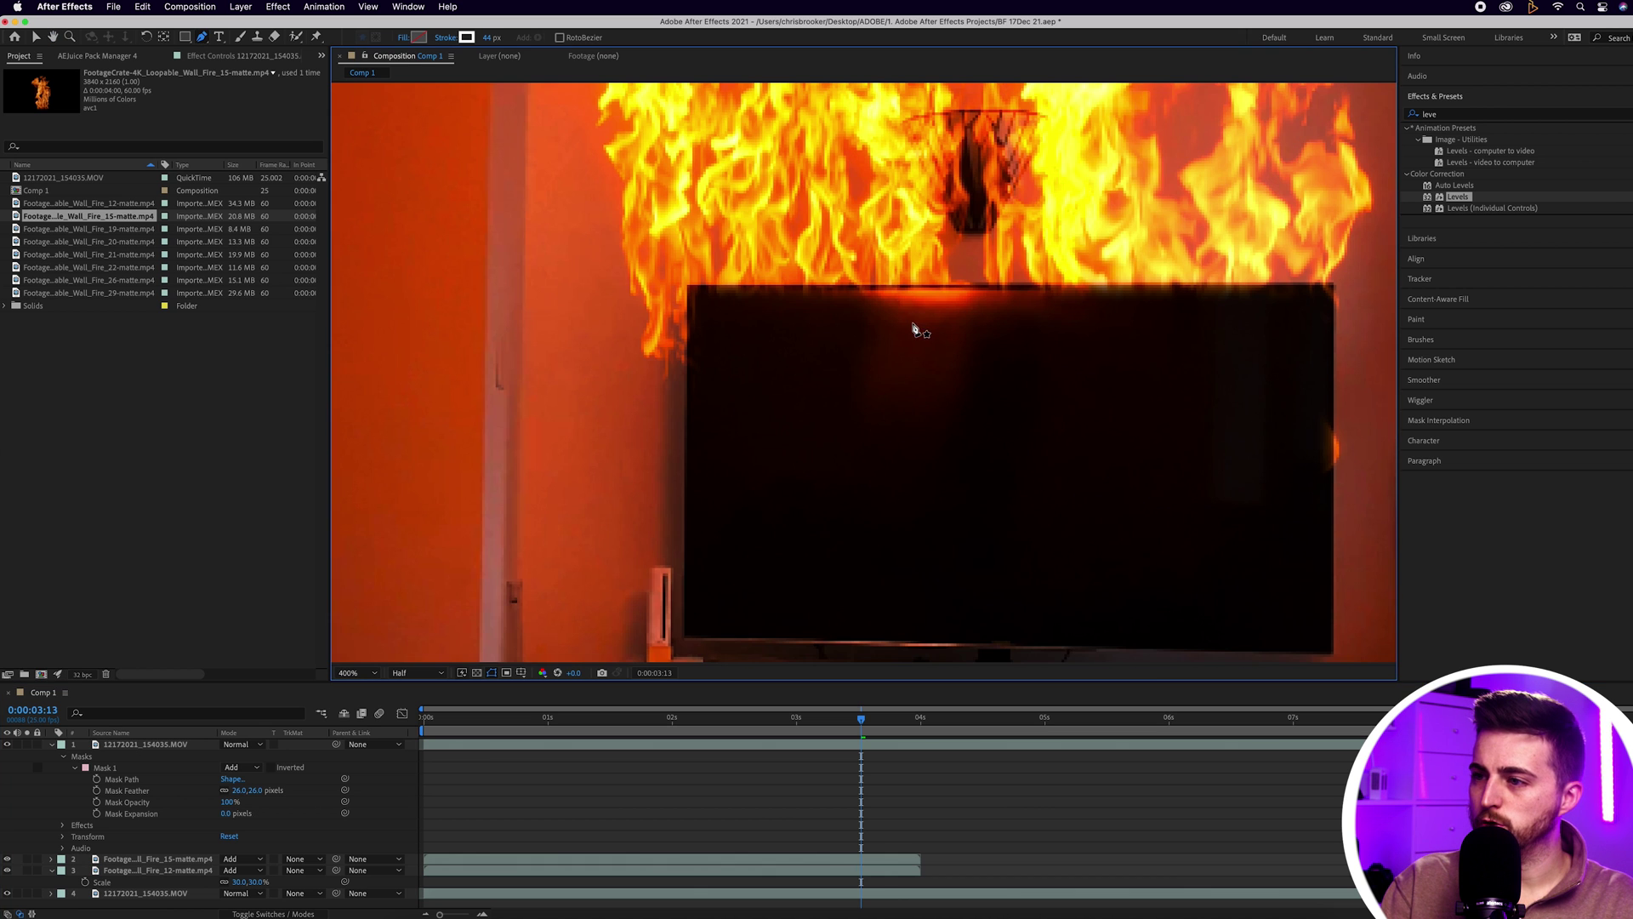
{"action": "left_click", "coordinate": [413, 677]}
{"action": "left_click", "coordinate": [410, 694]}
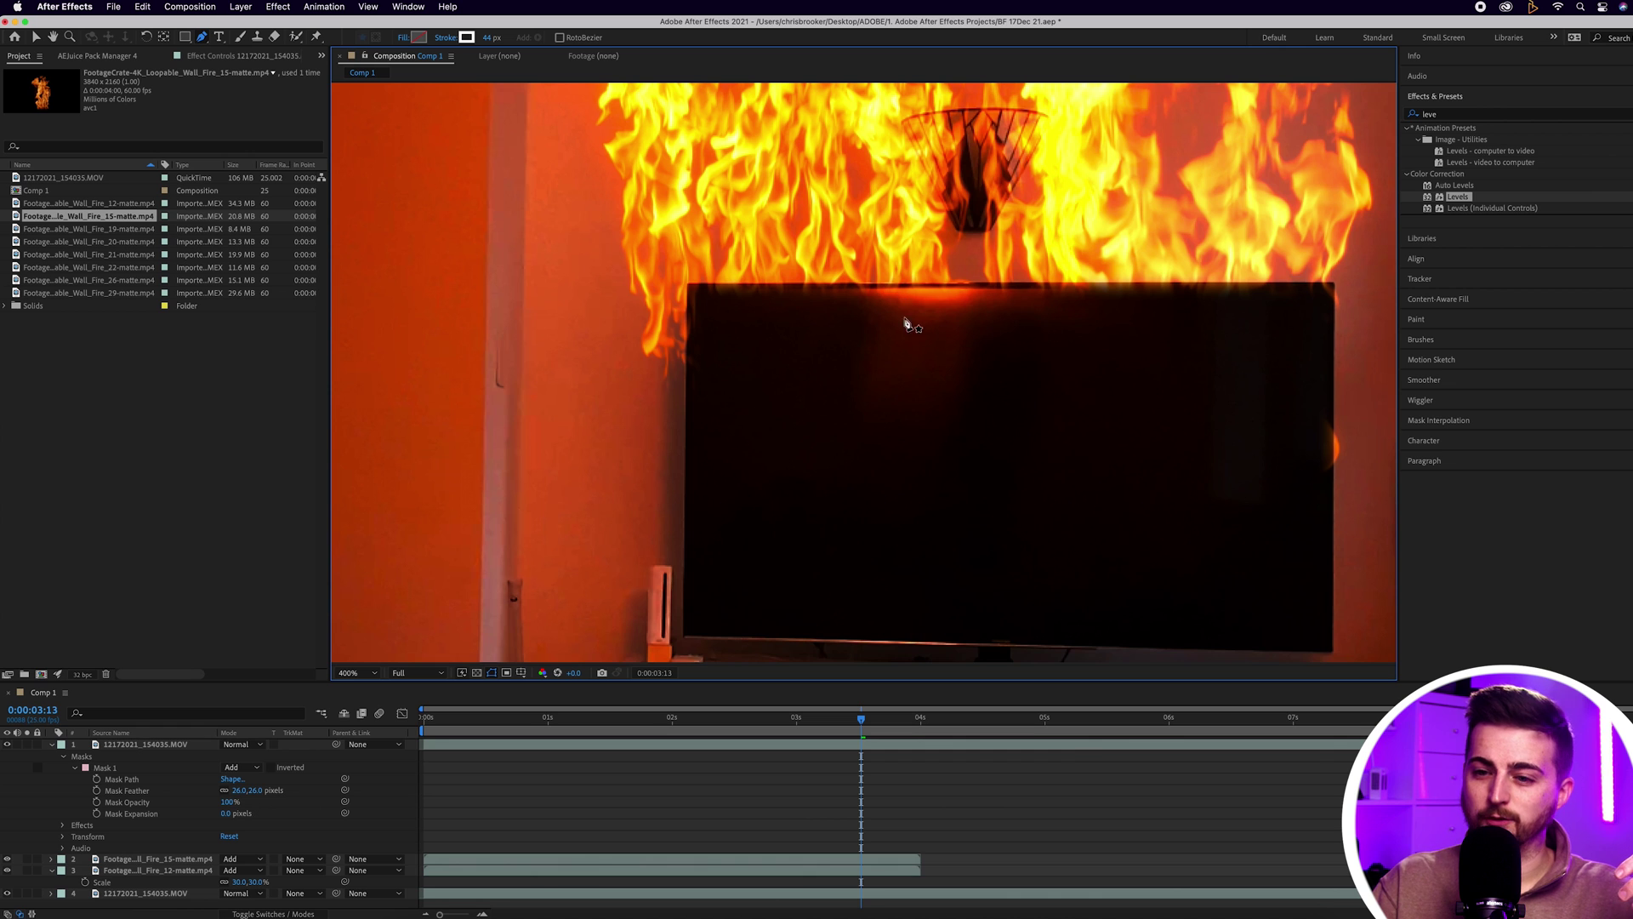
{"action": "left_click", "coordinate": [243, 790]}
{"action": "type", "text": "0"}
{"action": "key", "text": "Return"}
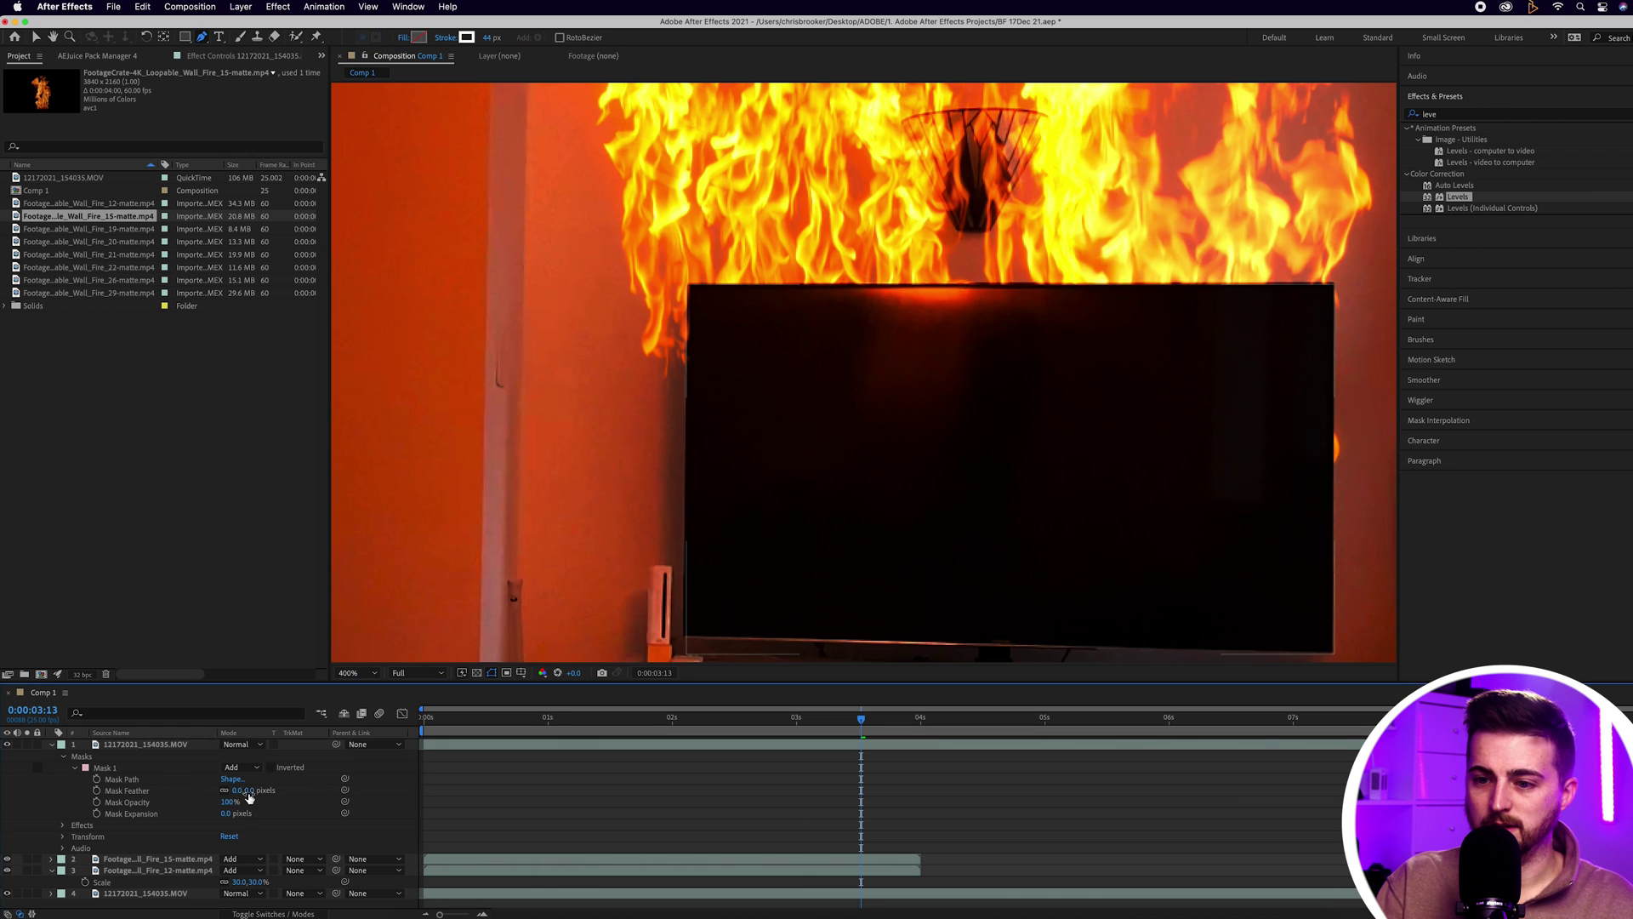
{"action": "type", "text": "6"}
{"action": "key", "text": "Return"}
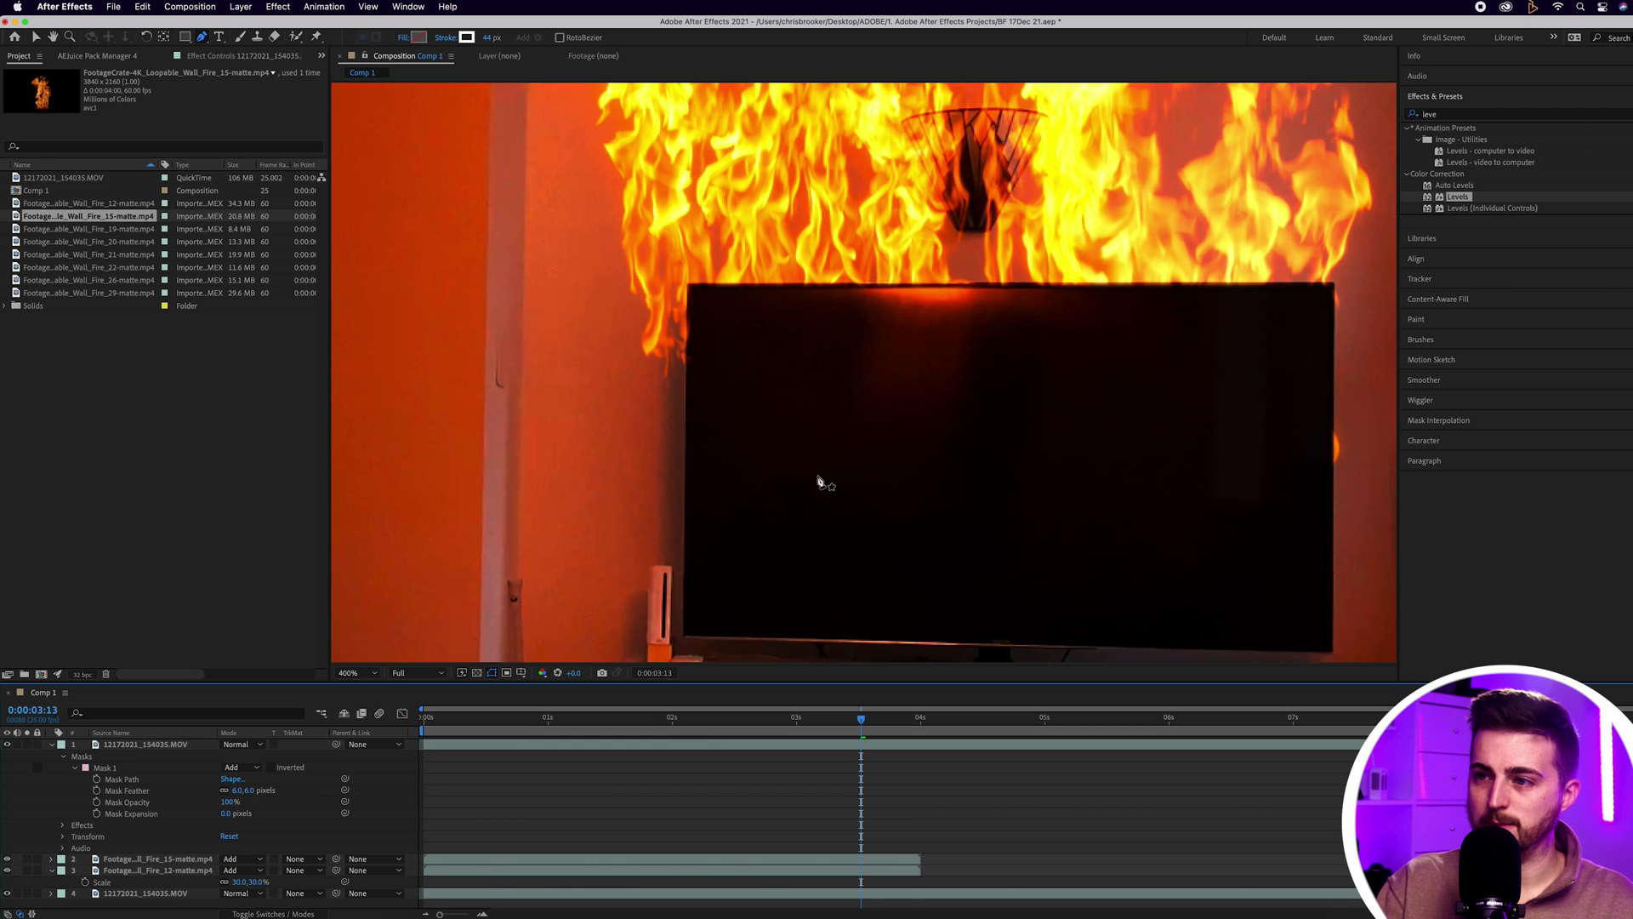
Add a vertex on the mask's top edge, nudge it to follow the TV, and fit the view
{"action": "key", "text": "v"}
{"action": "left_click", "coordinate": [881, 369]}
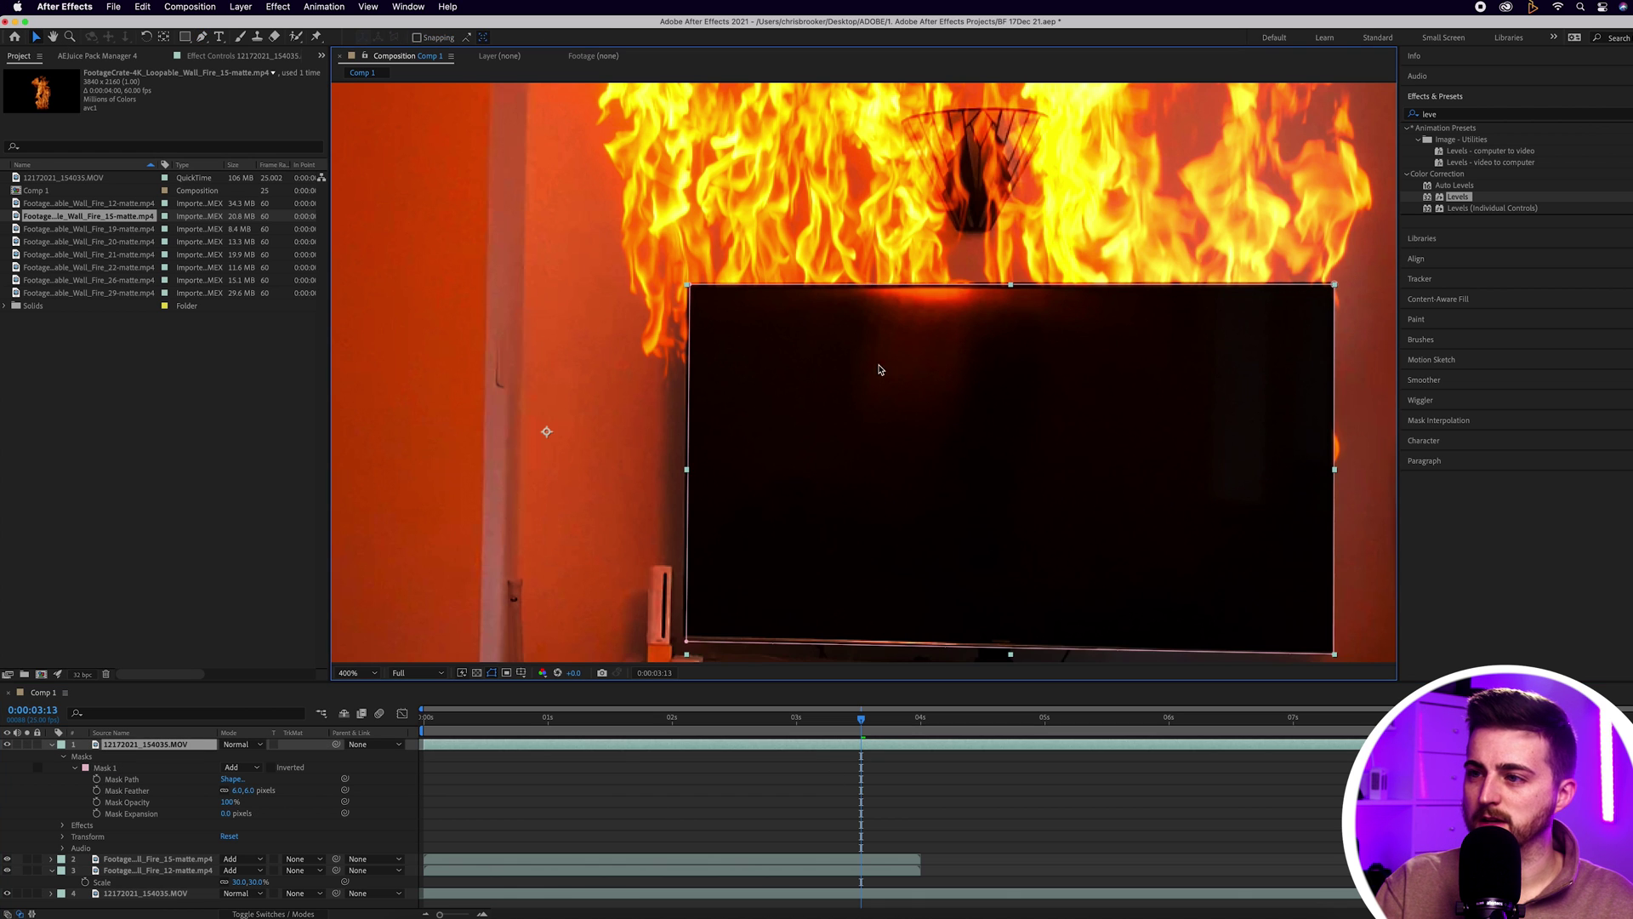
{"action": "key", "text": "g"}
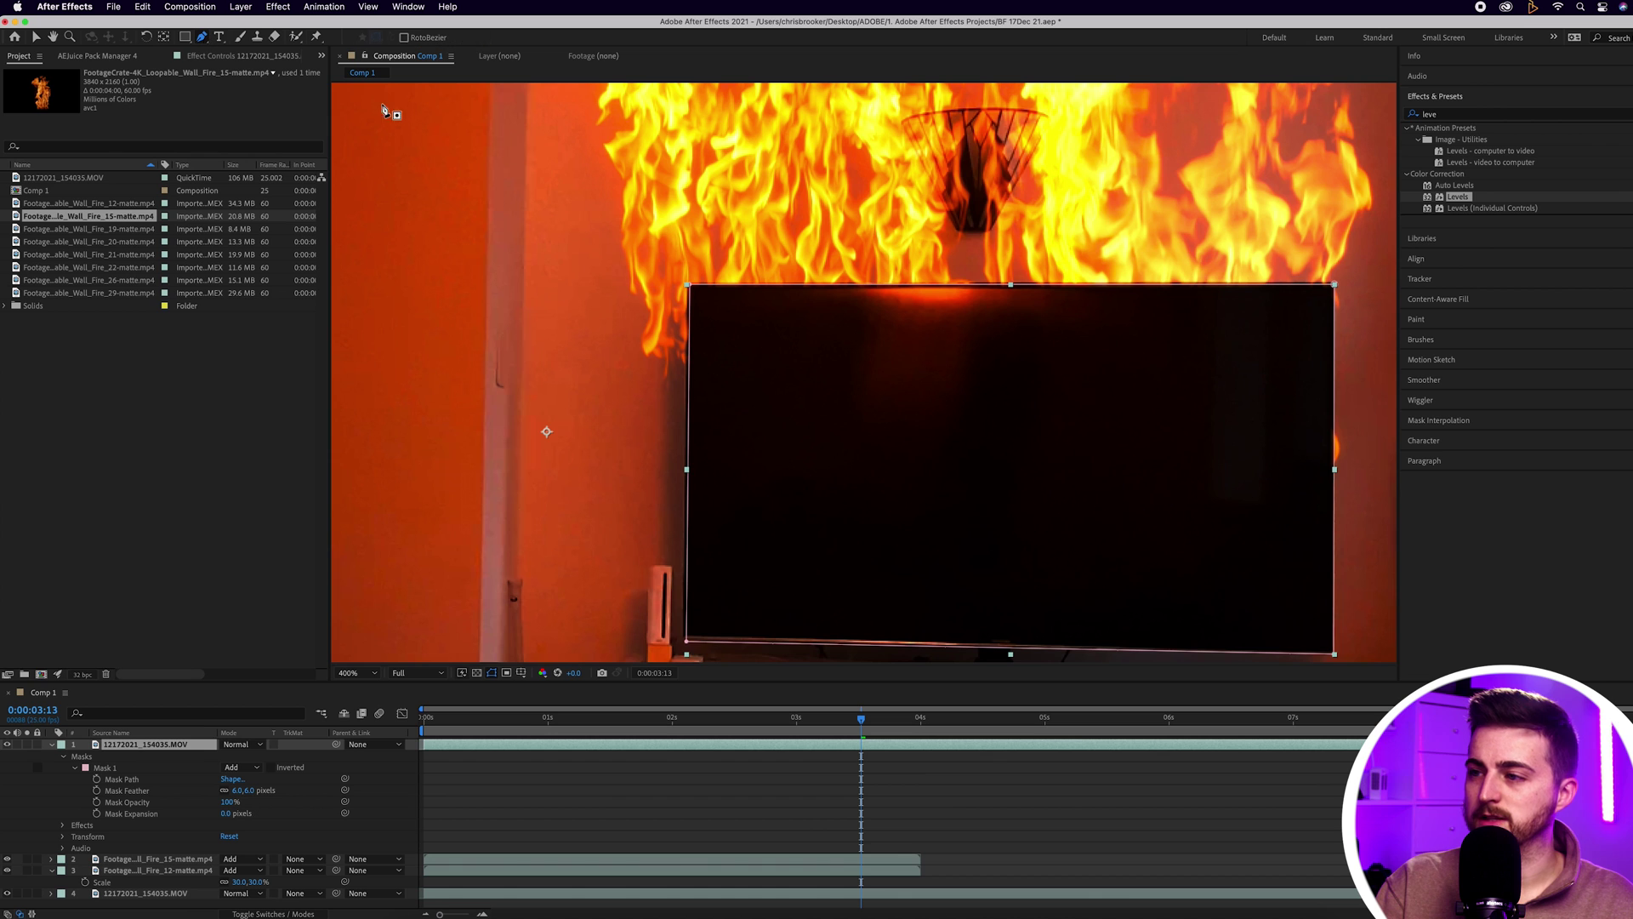
{"action": "left_click", "coordinate": [1011, 288]}
{"action": "left_click", "coordinate": [35, 37]}
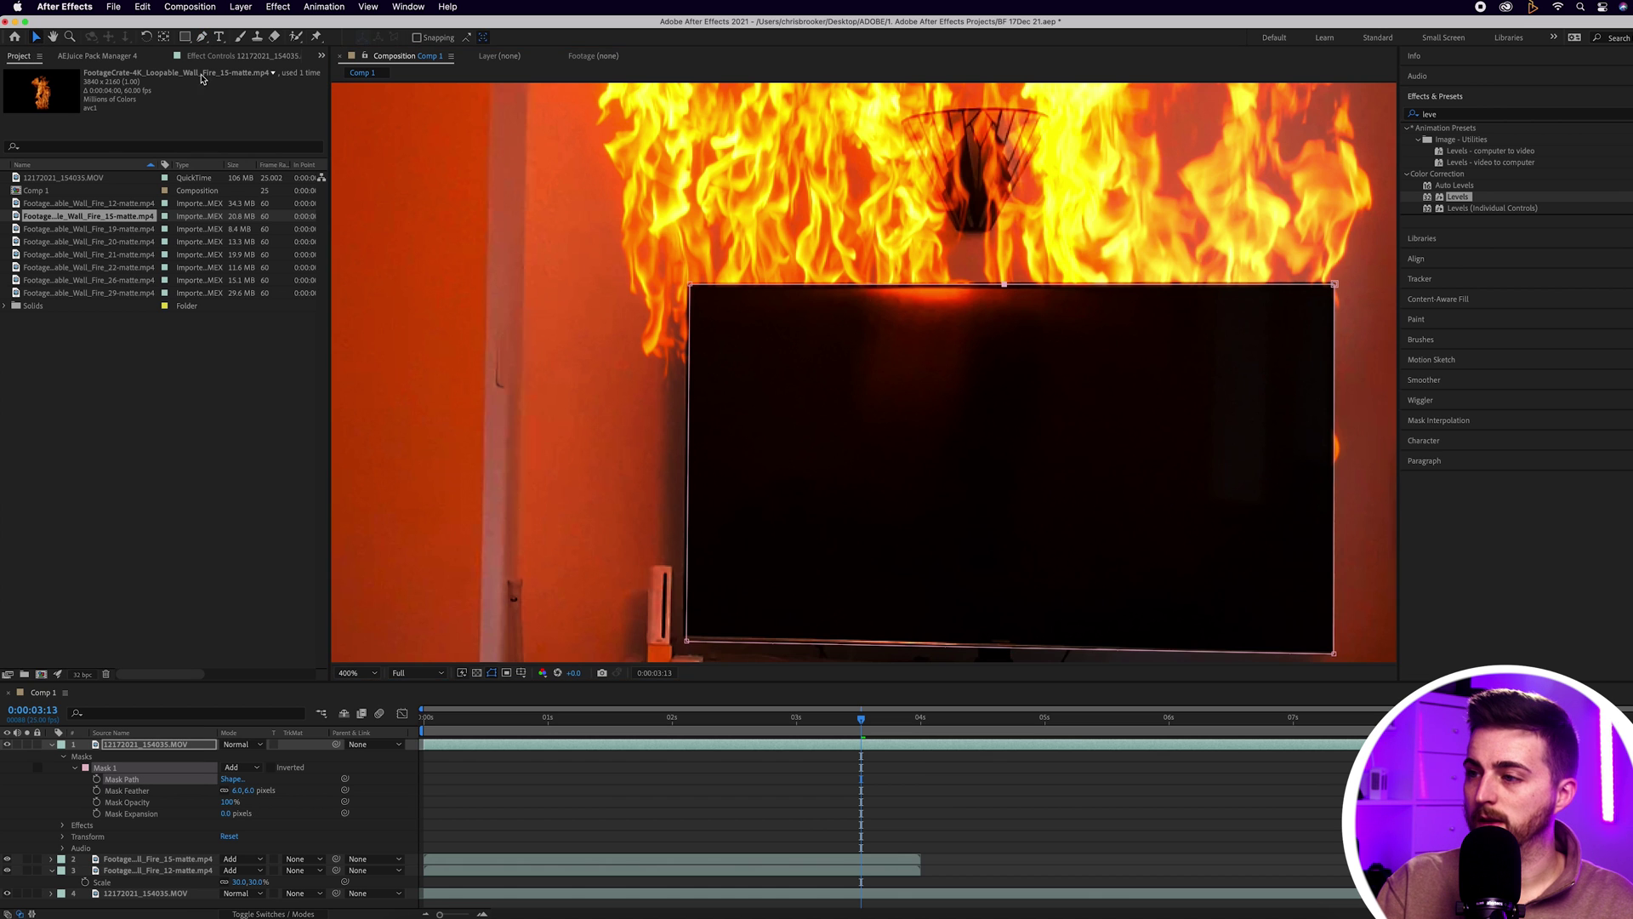
{"action": "left_click_drag", "start_coordinate": [1001, 287], "coordinate": [1000, 282]}
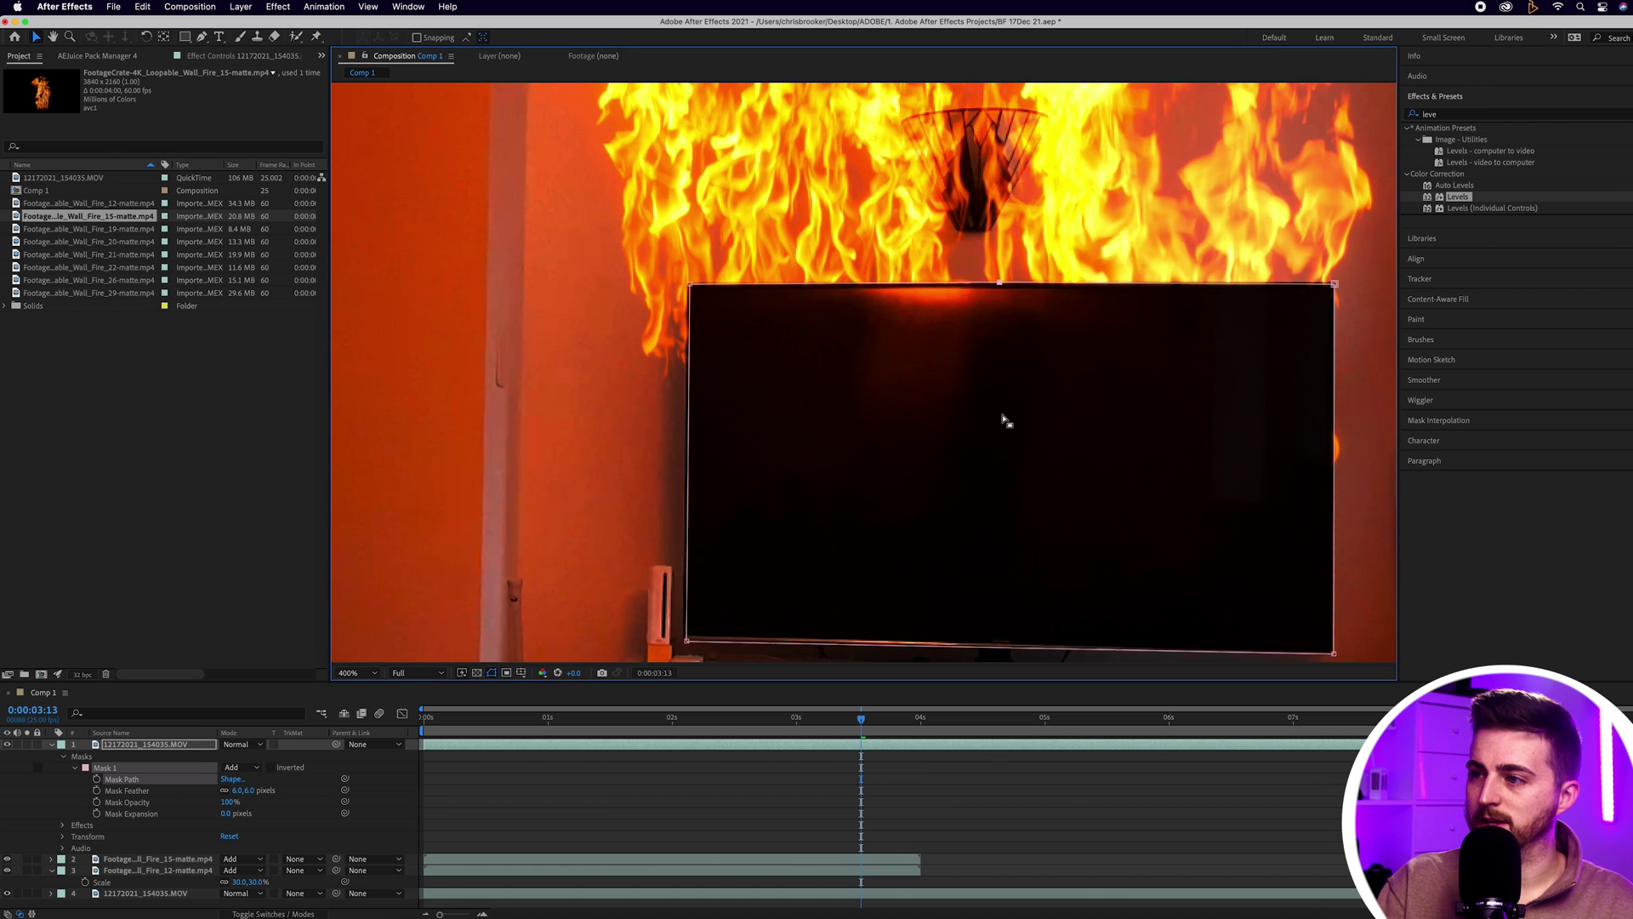
{"action": "left_click", "coordinate": [934, 788]}
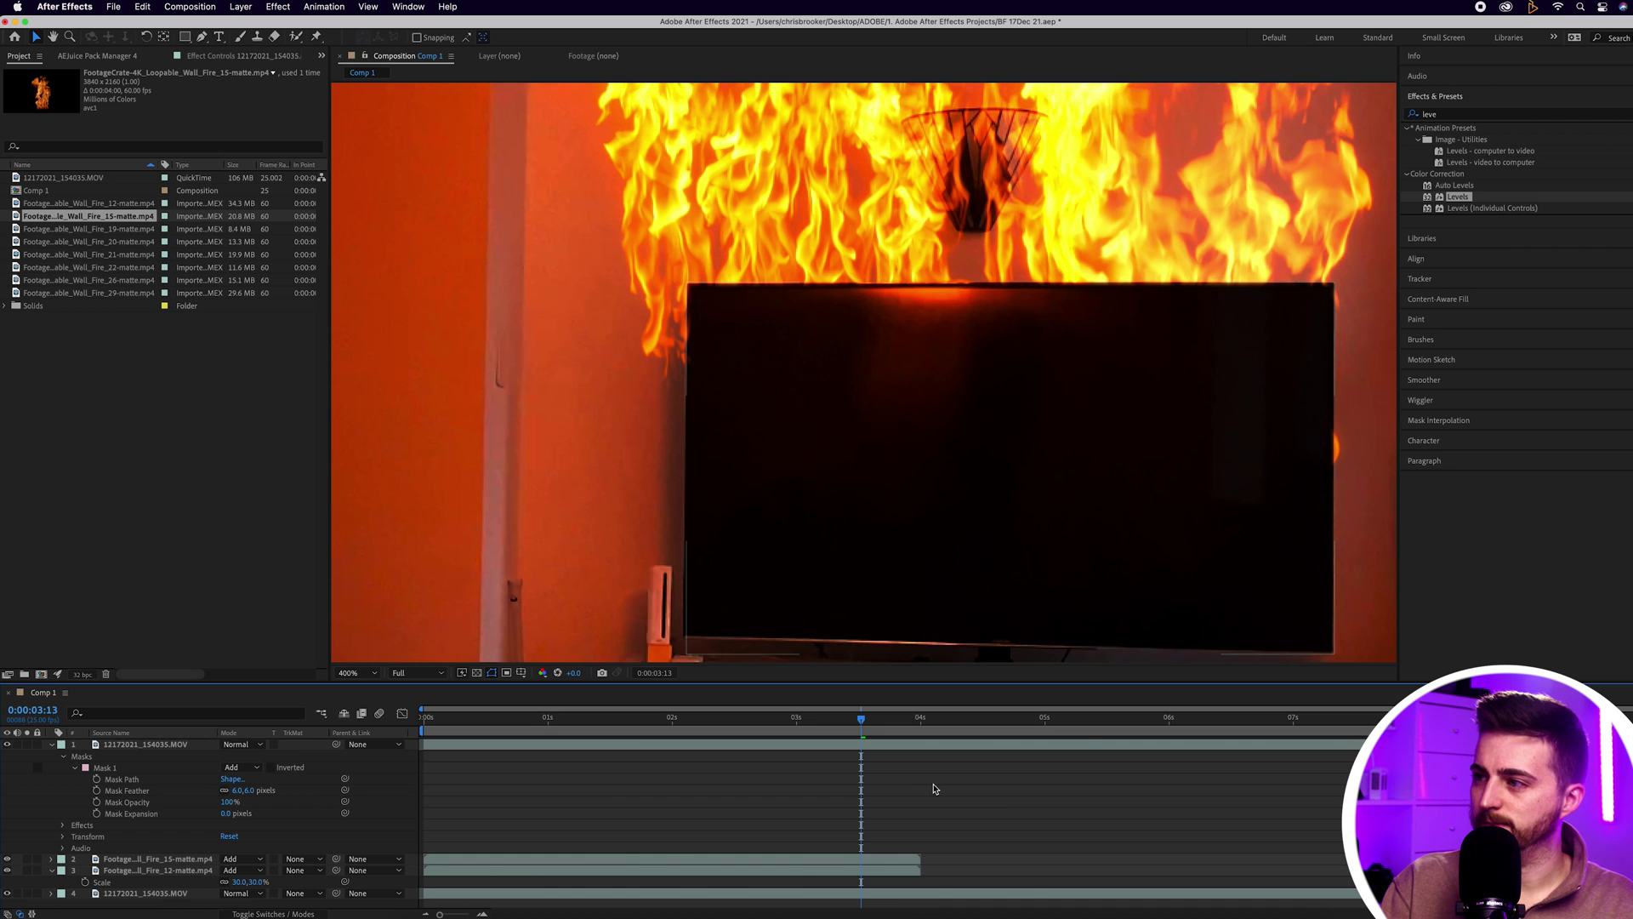
{"action": "left_click", "coordinate": [239, 790]}
{"action": "left_click", "coordinate": [691, 788]}
{"action": "key", "text": "shift+slash"}
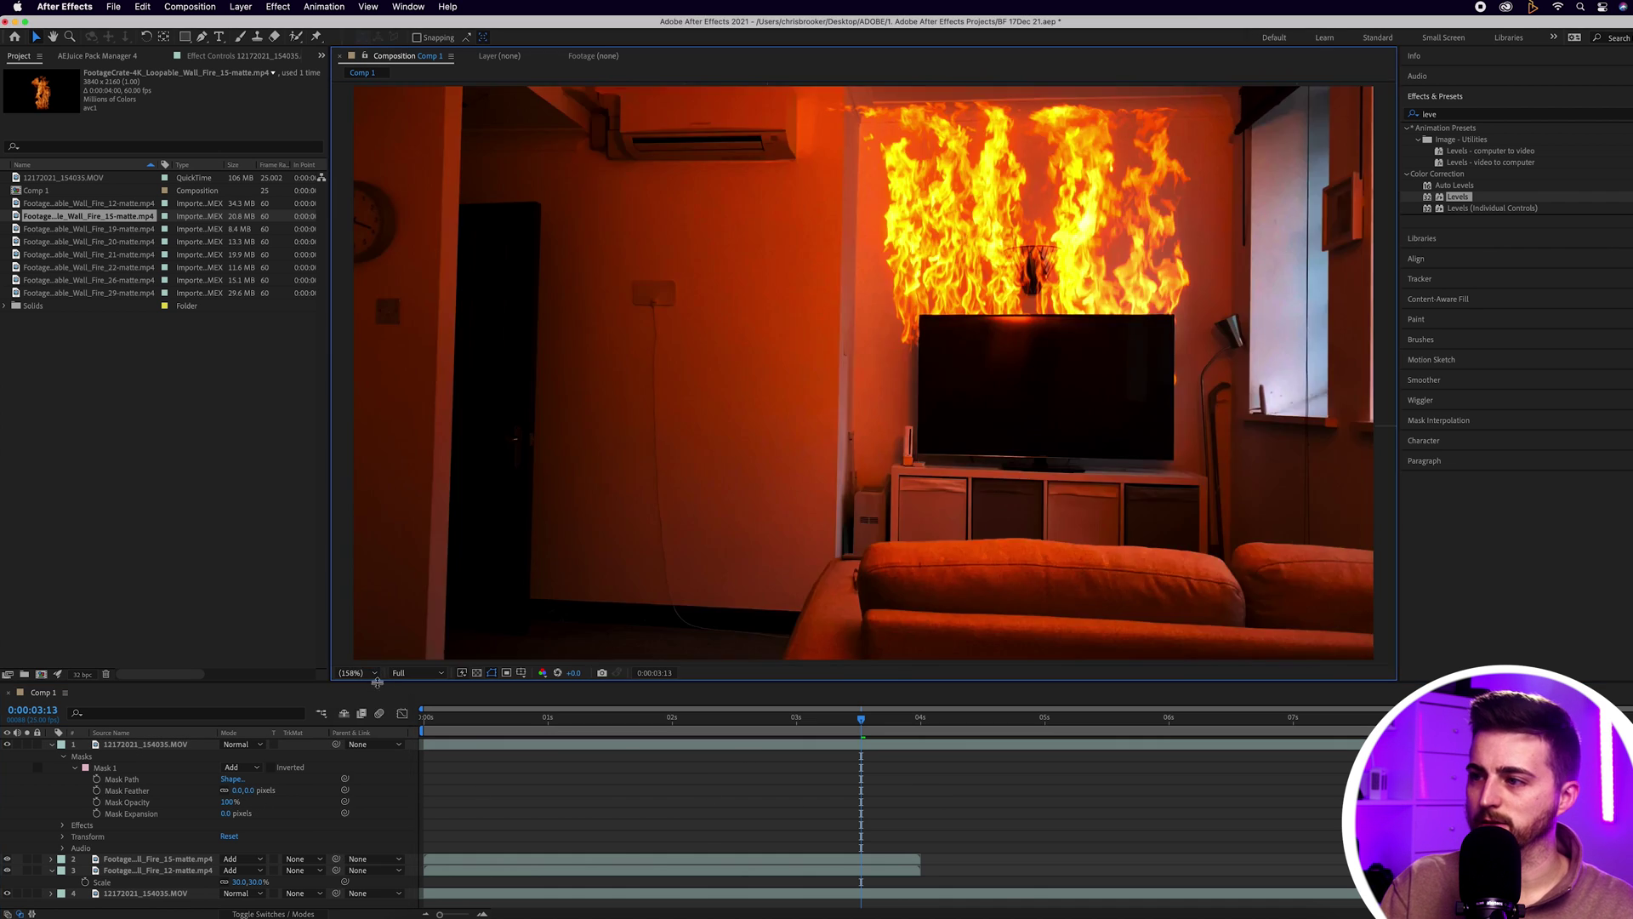
Set viewer resolution to Half and play the fire composite from the first frame
{"action": "key", "text": "space"}
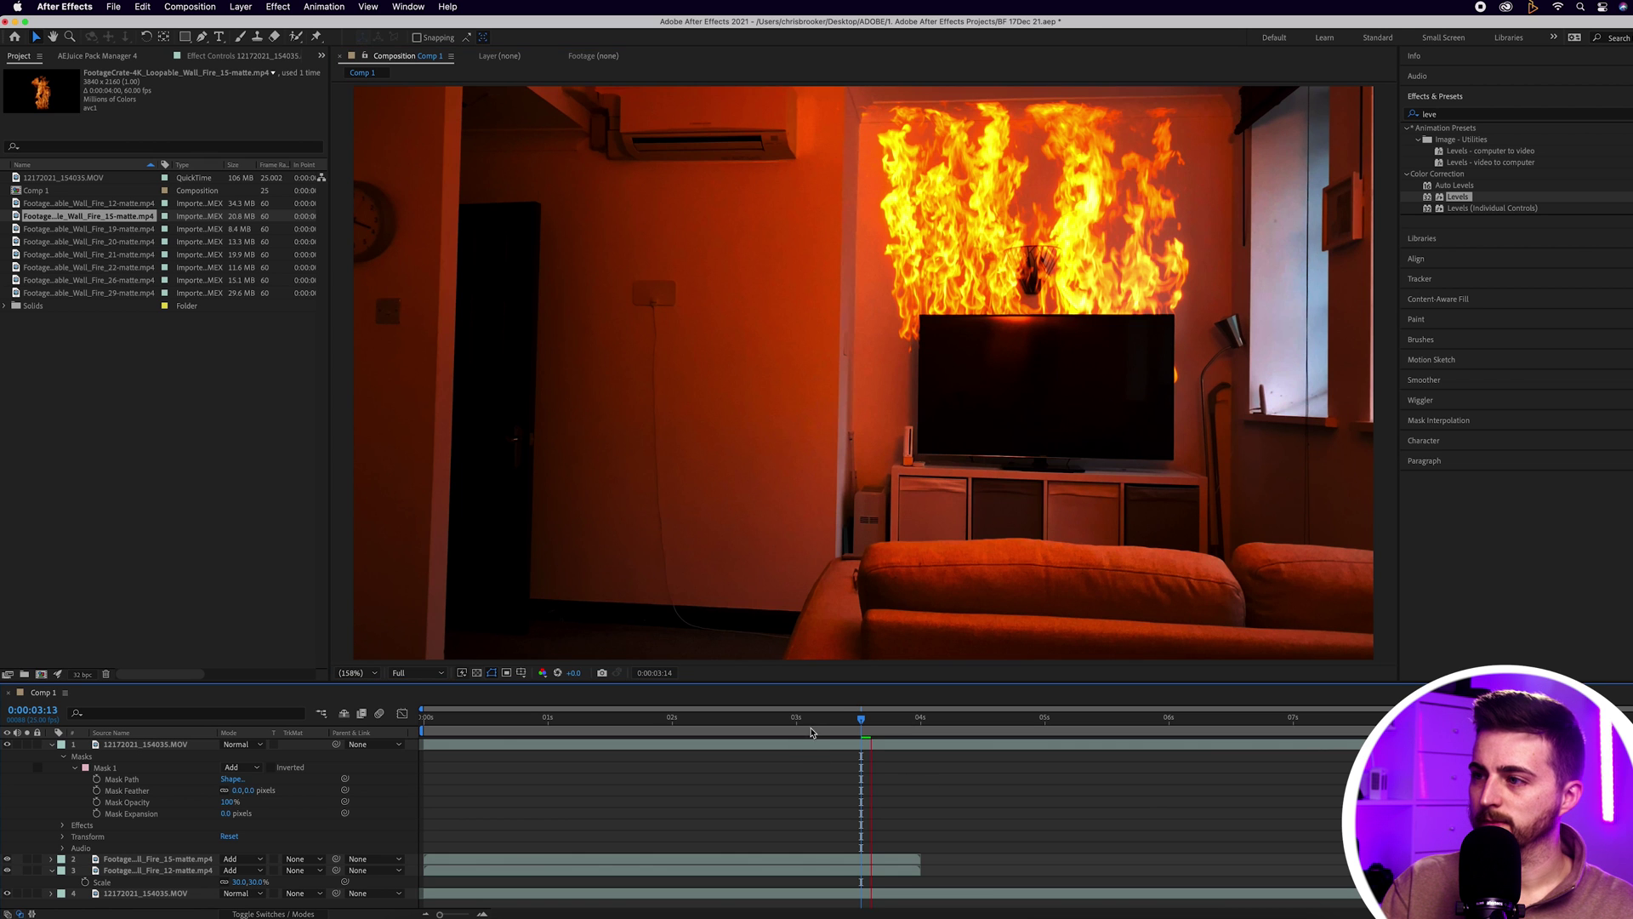
{"action": "left_click", "coordinate": [462, 729]}
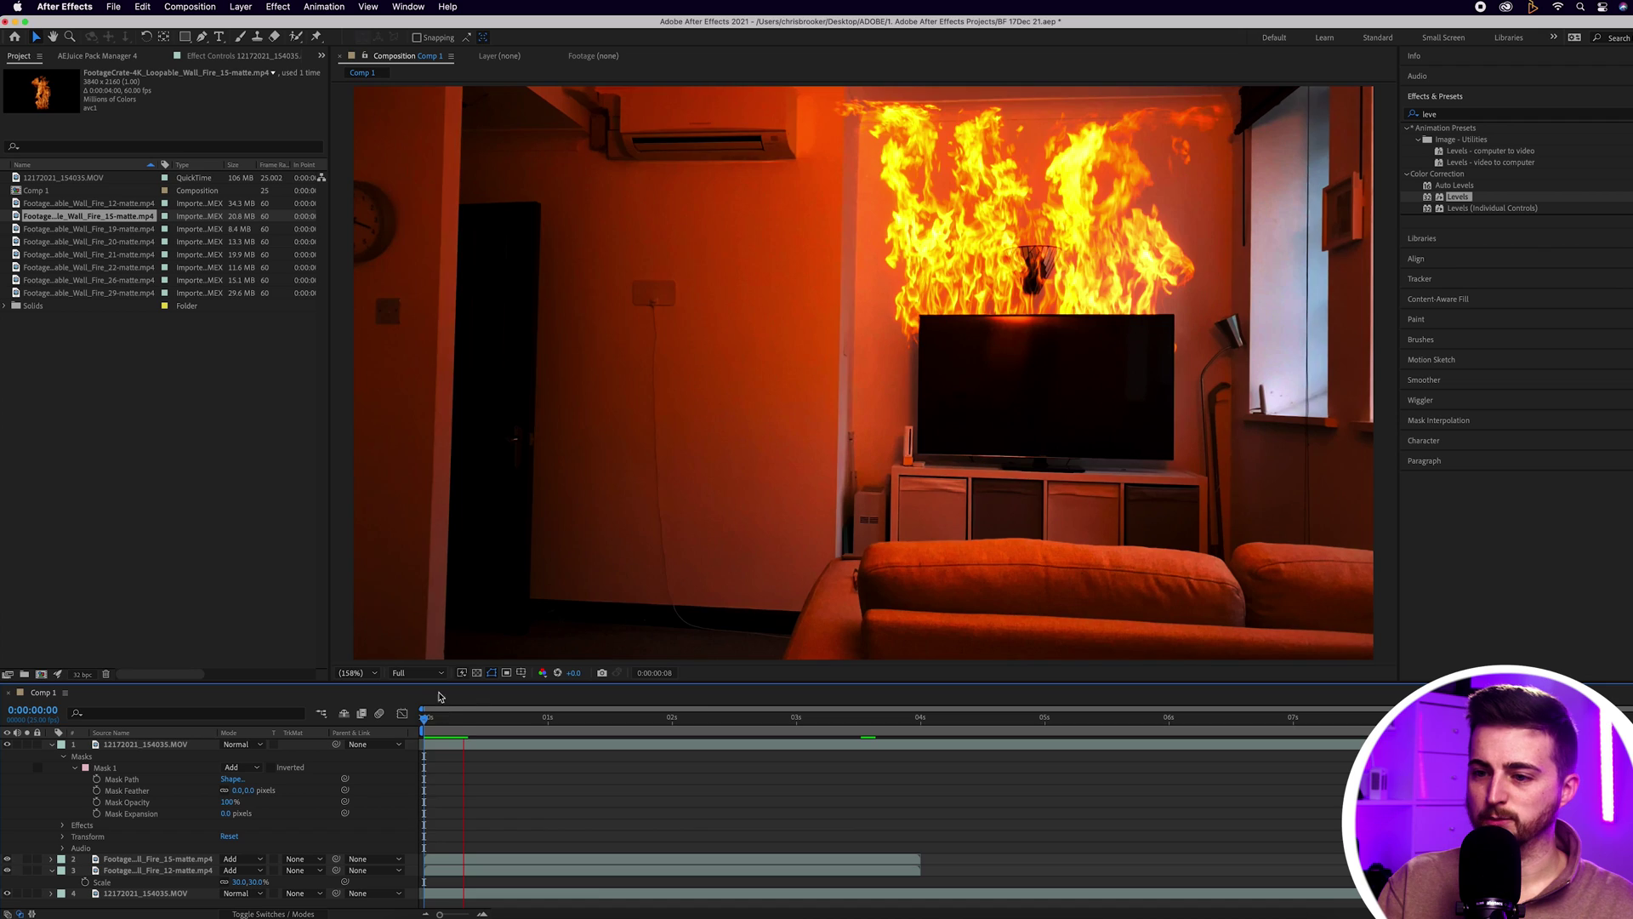
{"action": "left_click", "coordinate": [416, 673]}
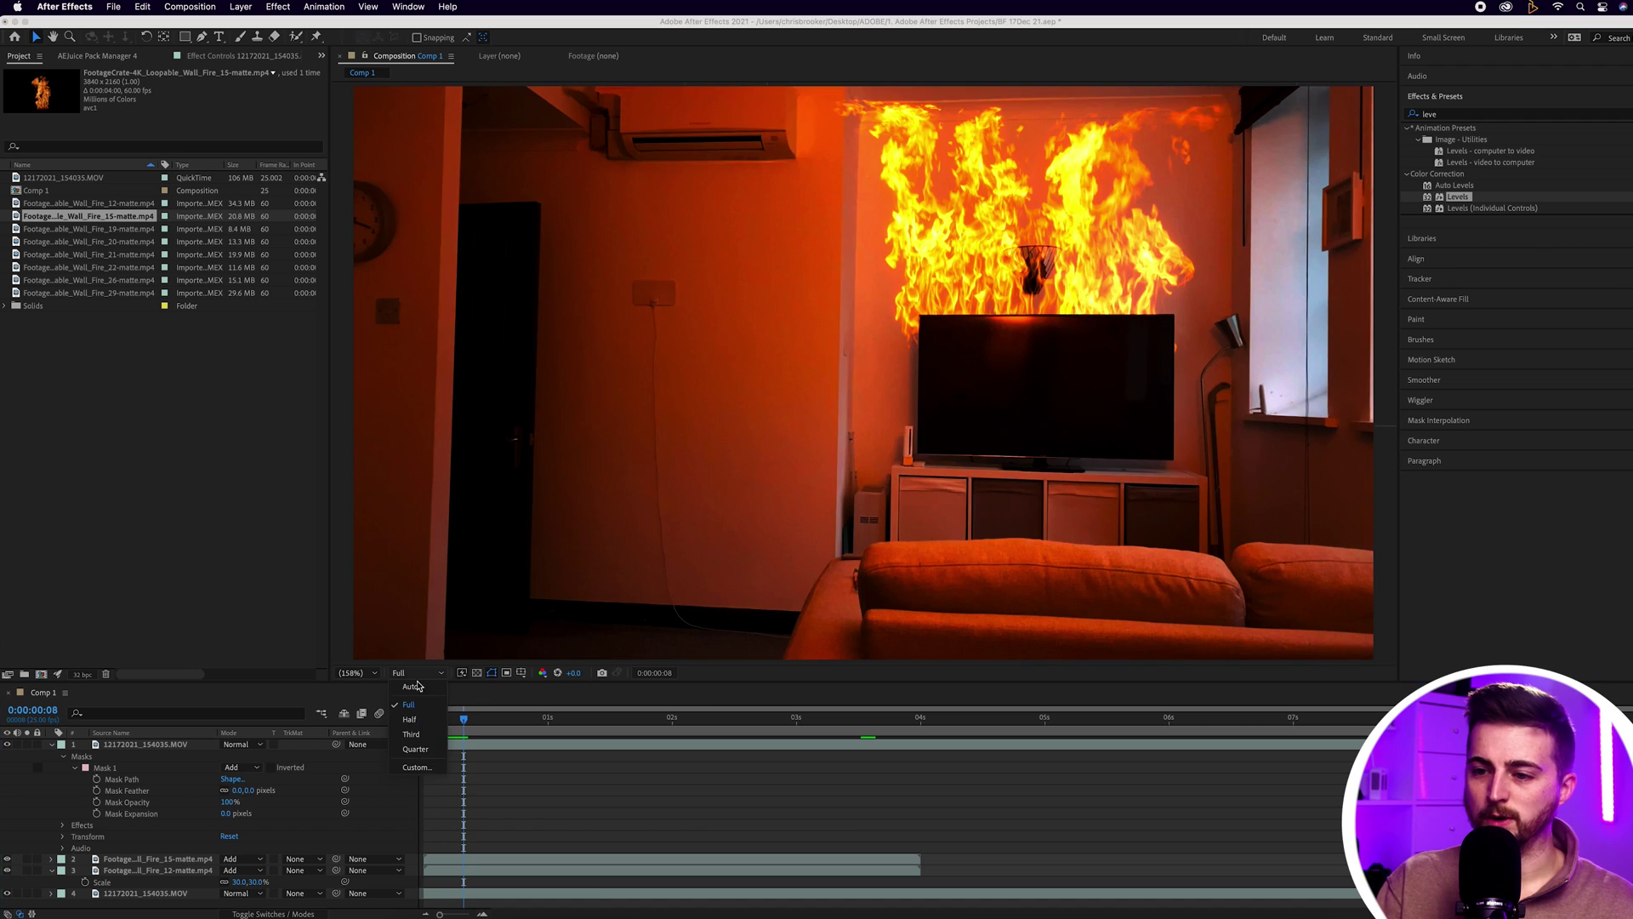
{"action": "left_click", "coordinate": [409, 720]}
{"action": "key", "text": "Home"}
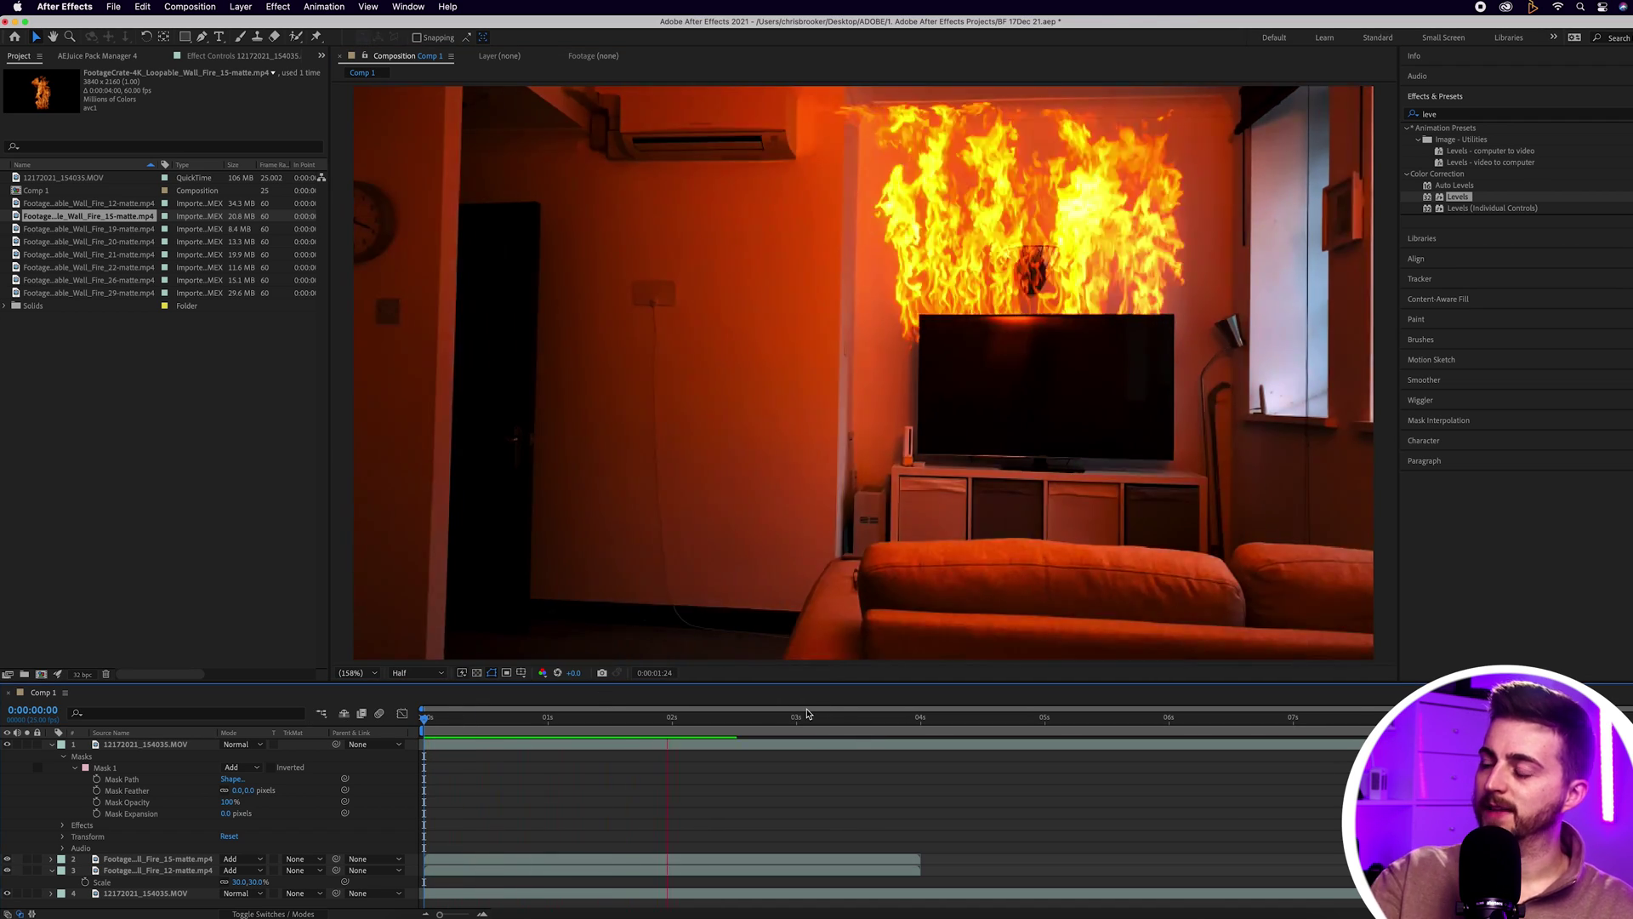
{"action": "key", "text": "space"}
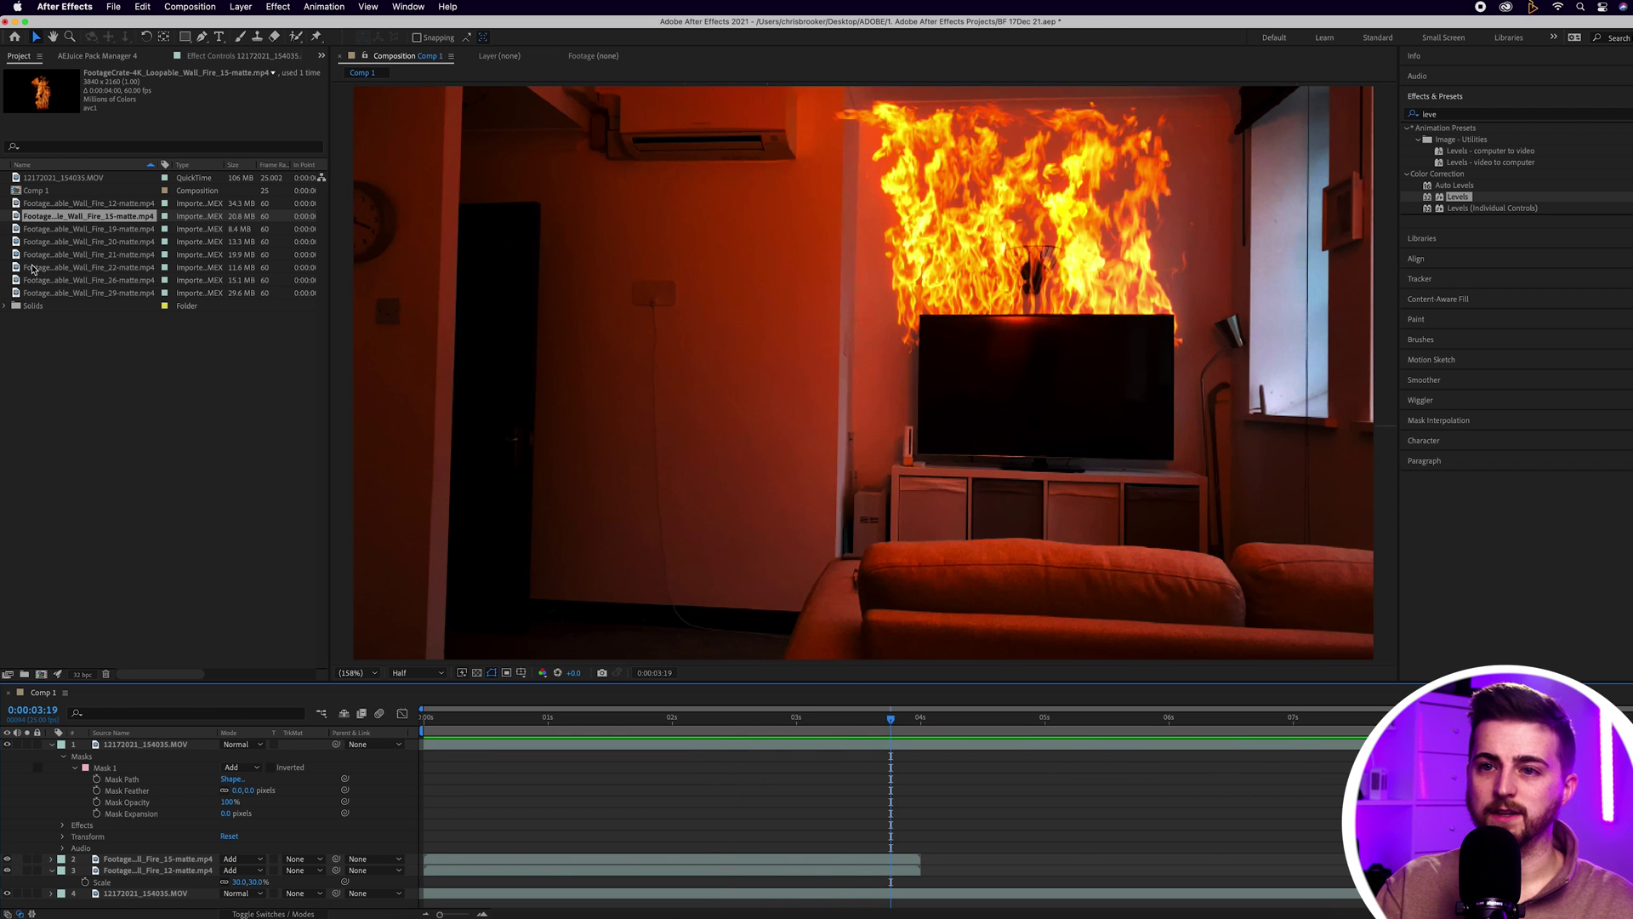
{"action": "left_click", "coordinate": [73, 255]}
Add the Fire_19-matte clip as Comp 1's top layer and shrink it to 39%
{"action": "double_click", "coordinate": [68, 230]}
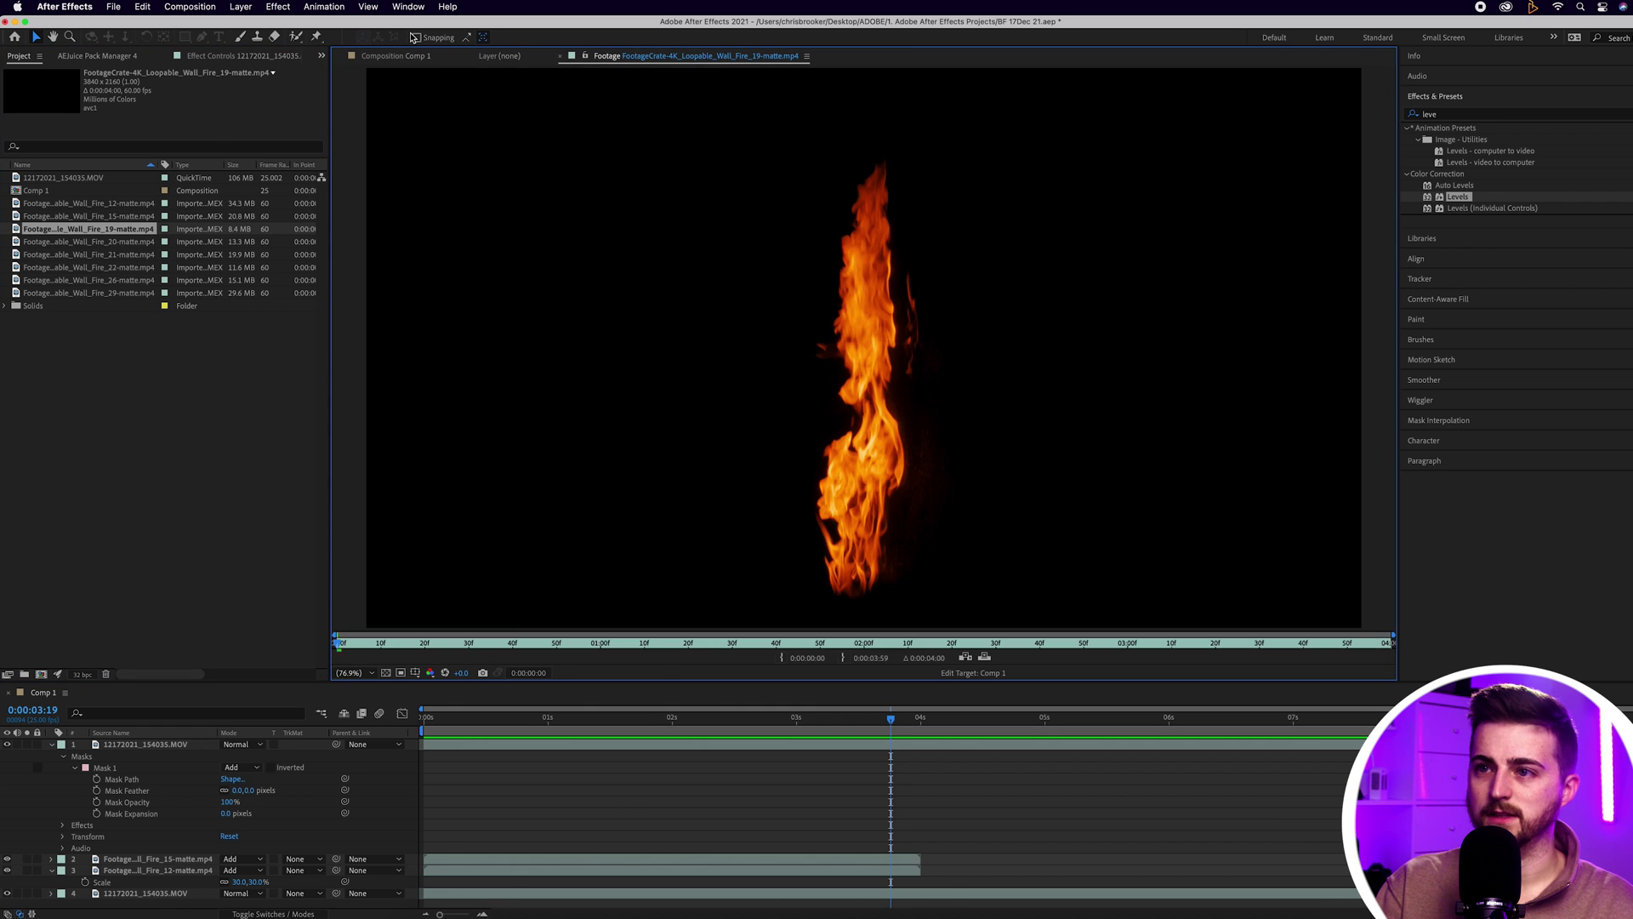
{"action": "left_click", "coordinate": [381, 57]}
{"action": "left_click_drag", "start_coordinate": [98, 239], "coordinate": [49, 754]}
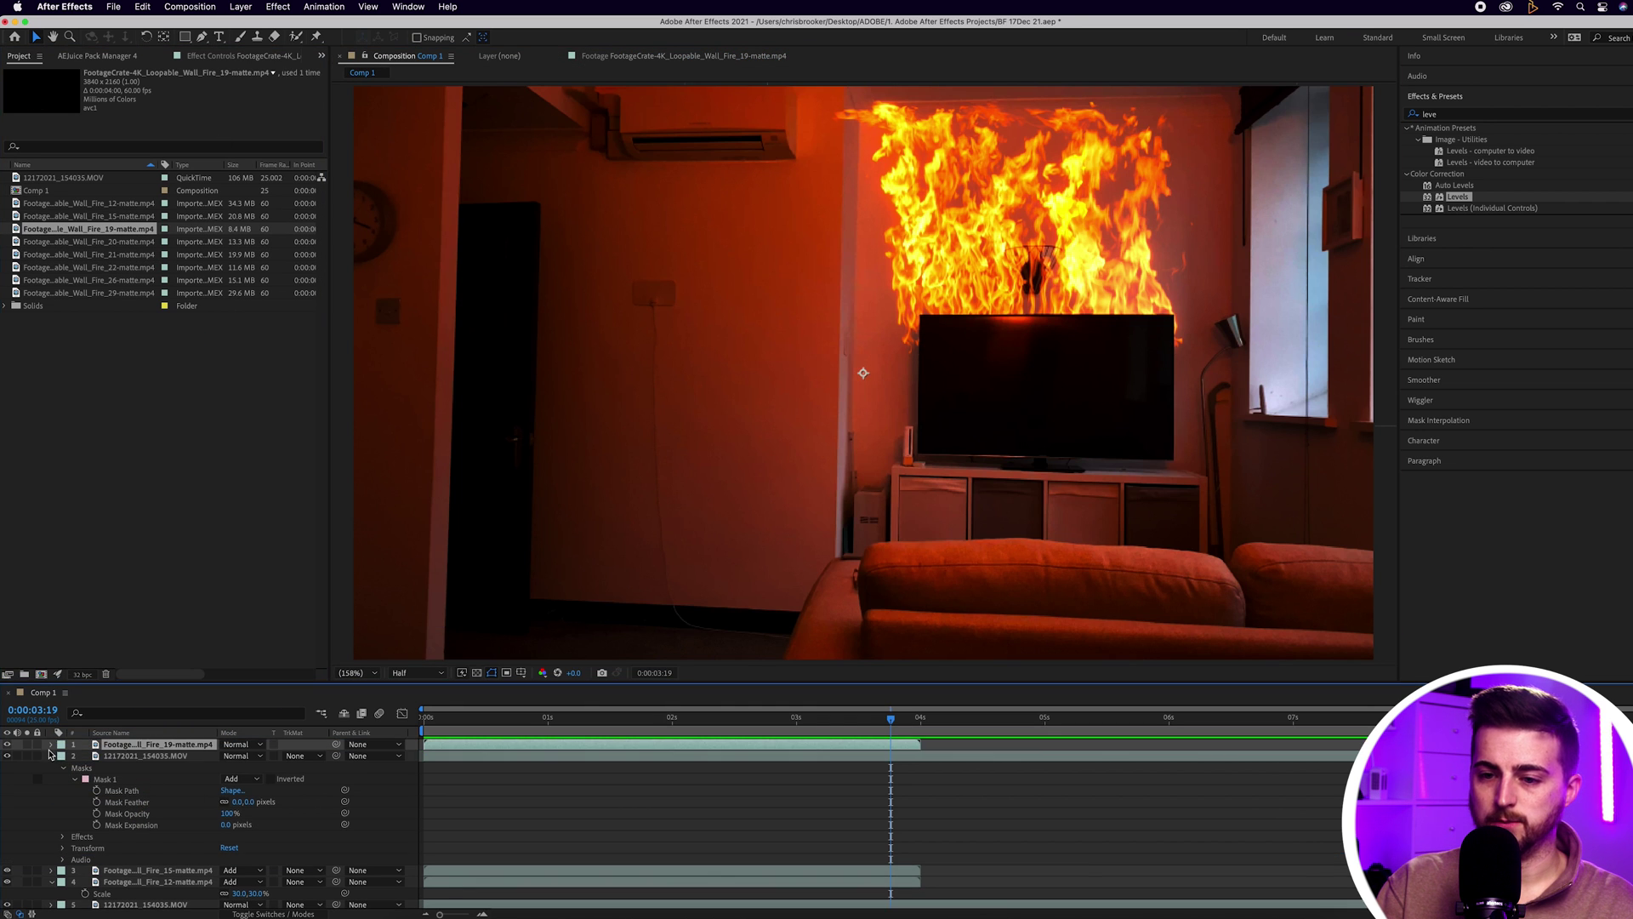
{"action": "left_click", "coordinate": [50, 755]}
{"action": "left_click", "coordinate": [782, 717]}
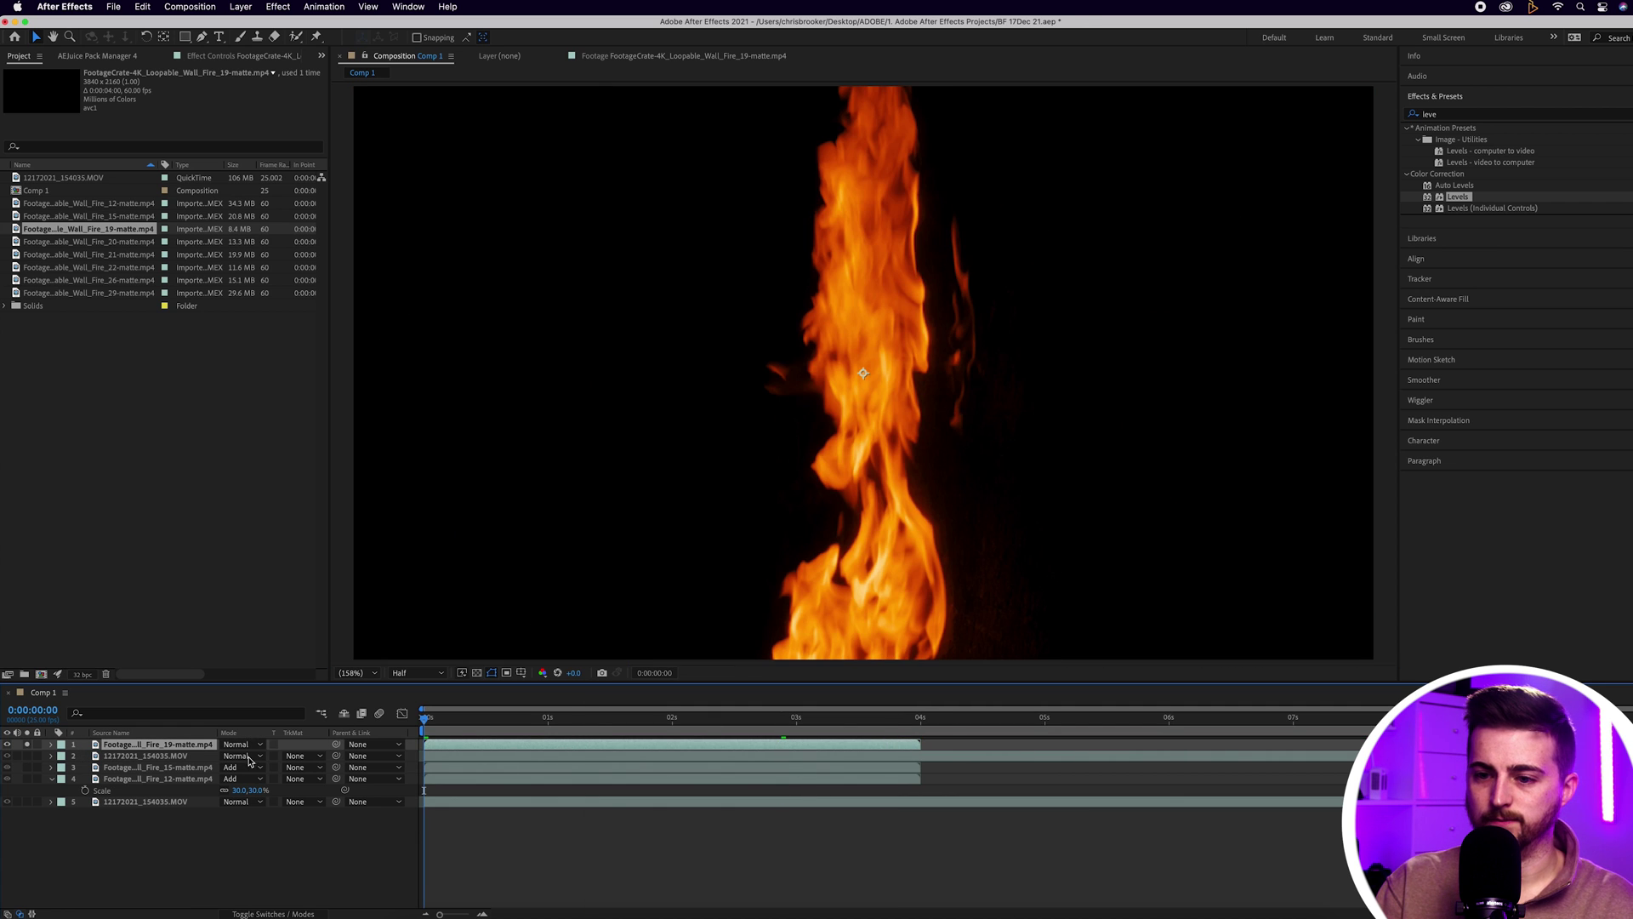
{"action": "key", "text": "s"}
{"action": "left_click_drag", "start_coordinate": [243, 755], "coordinate": [204, 758]}
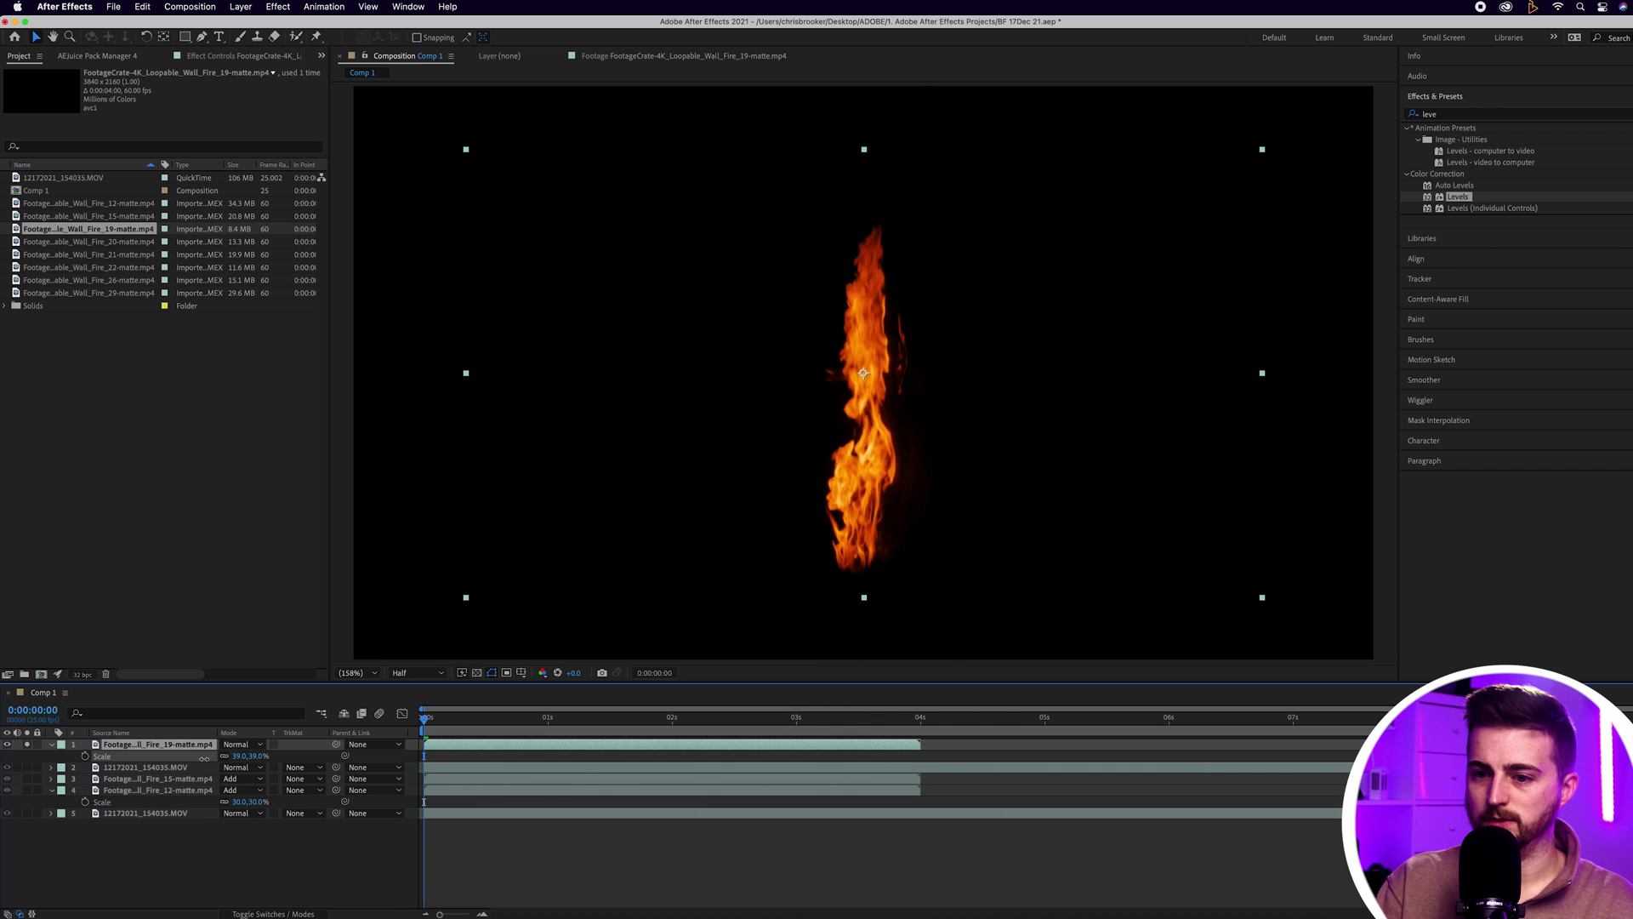
{"action": "left_click", "coordinate": [29, 745]}
{"action": "left_click_drag", "start_coordinate": [531, 722], "coordinate": [801, 740]}
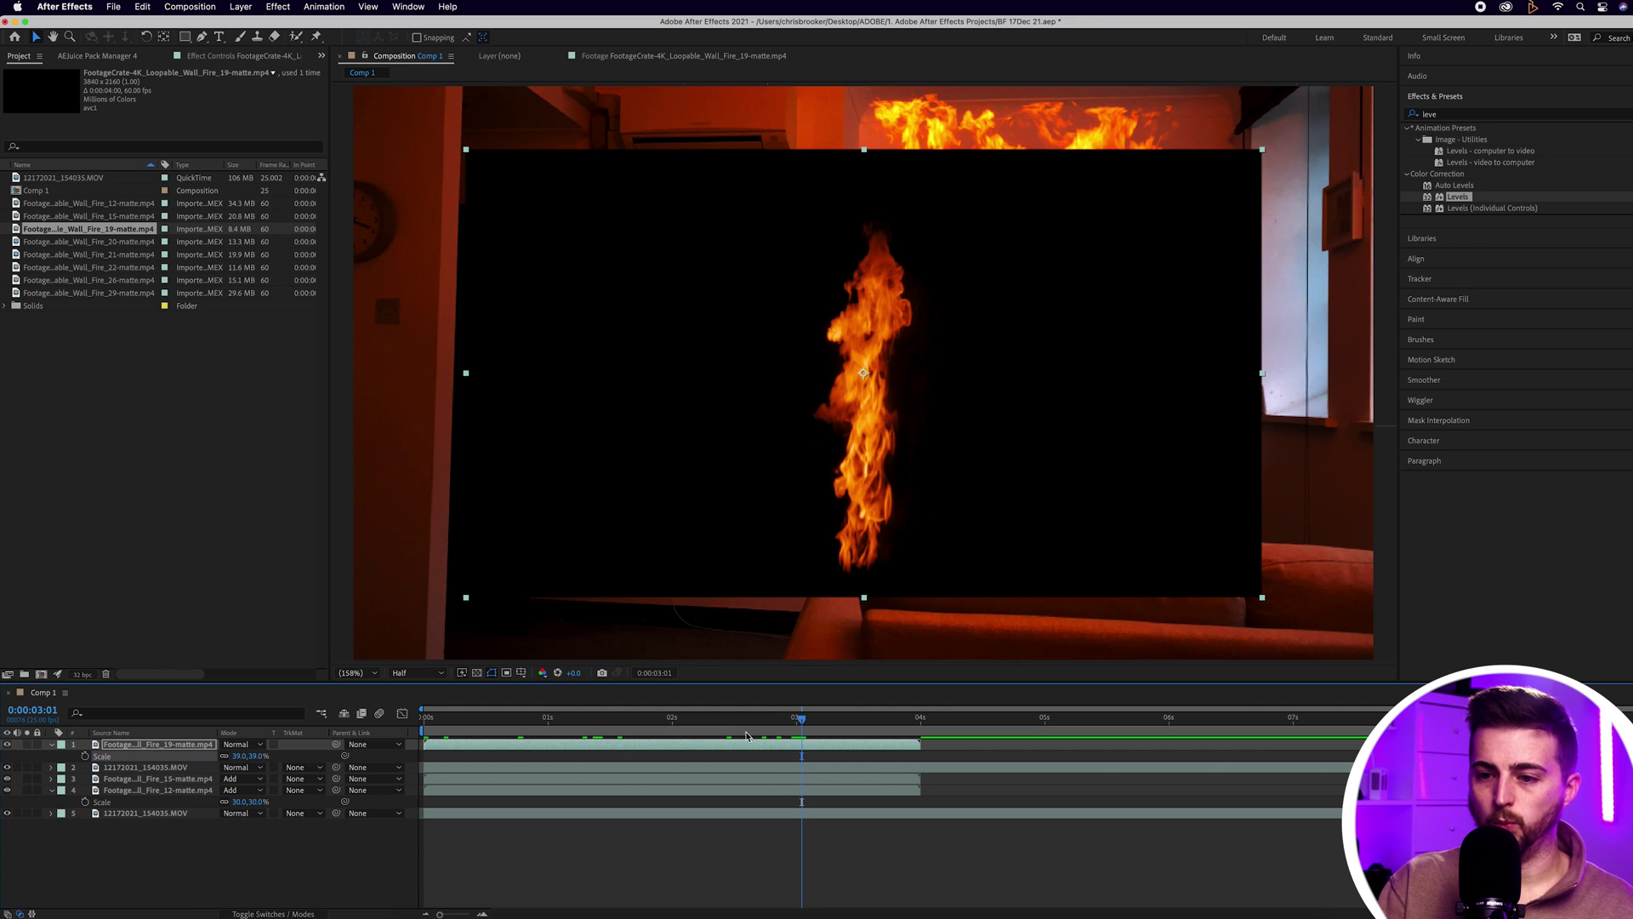
Set the Fire_19 layer to Add and move it up onto the wall above the TV
{"action": "left_click", "coordinate": [242, 745]}
{"action": "left_click", "coordinate": [273, 463]}
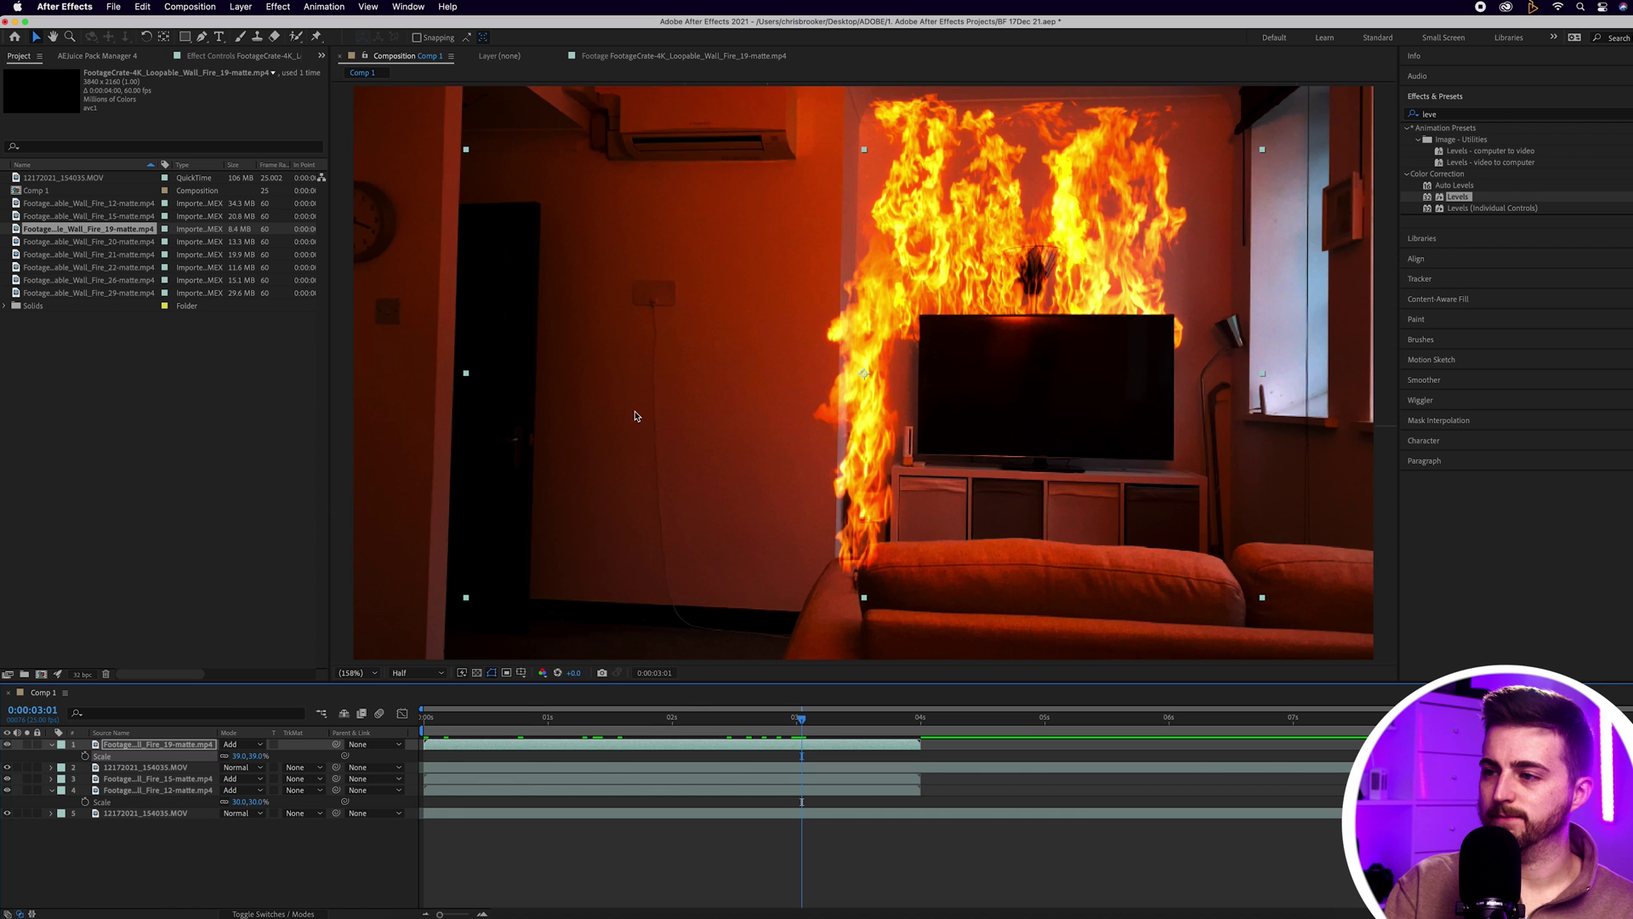
{"action": "left_click_drag", "start_coordinate": [855, 447], "coordinate": [845, 310]}
{"action": "key", "text": "F2"}
{"action": "key", "text": "space"}
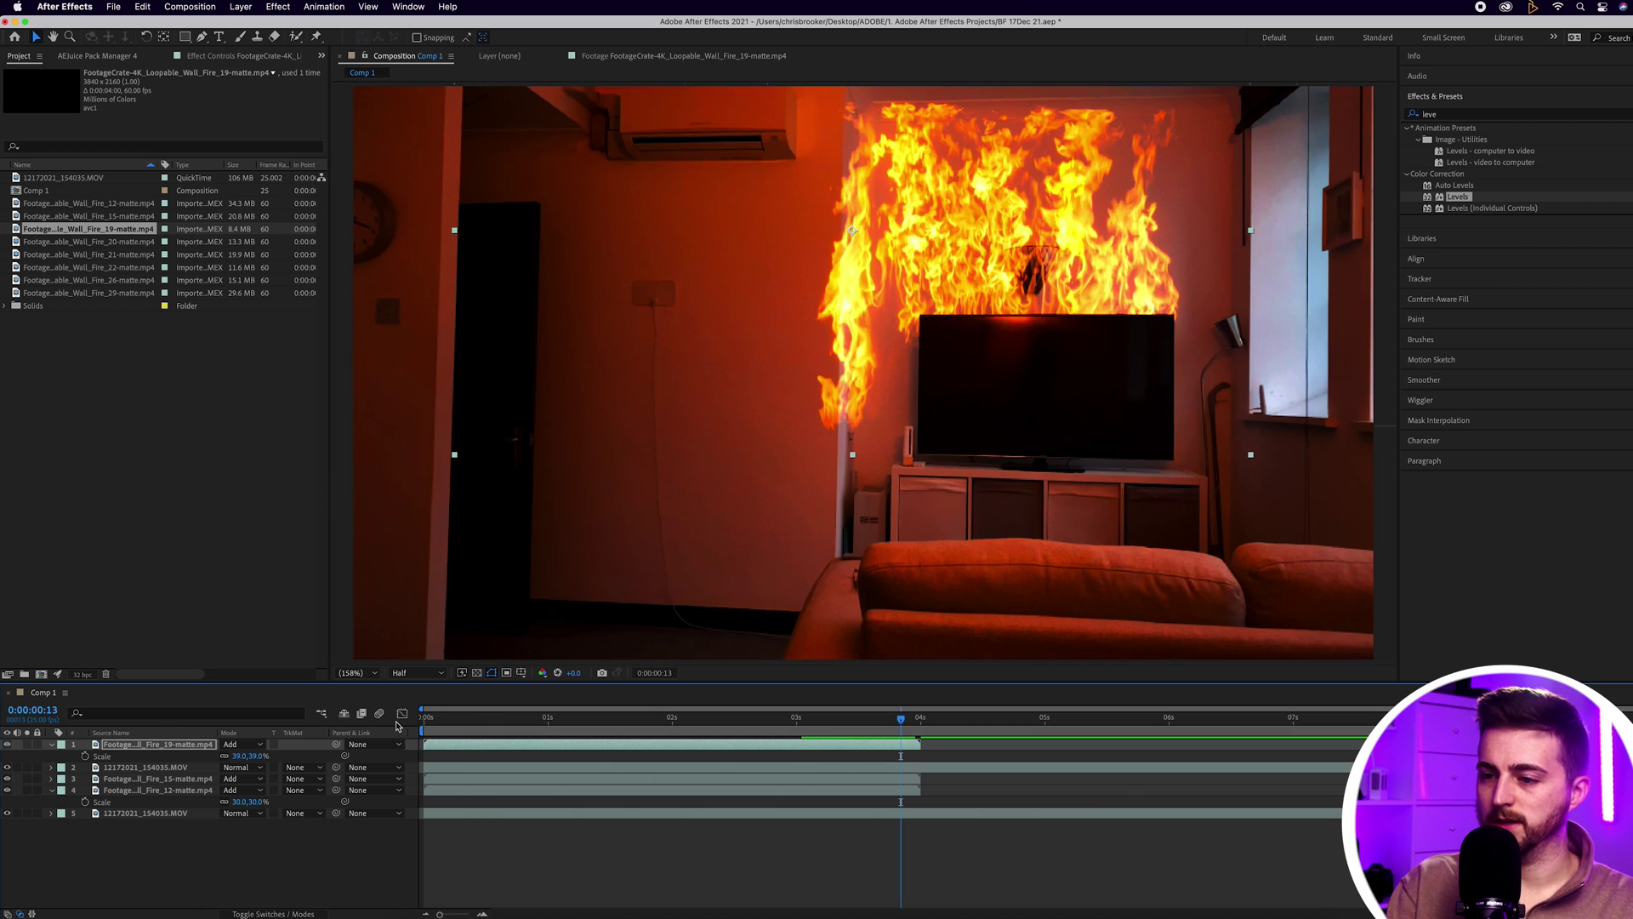
{"action": "key", "text": "space"}
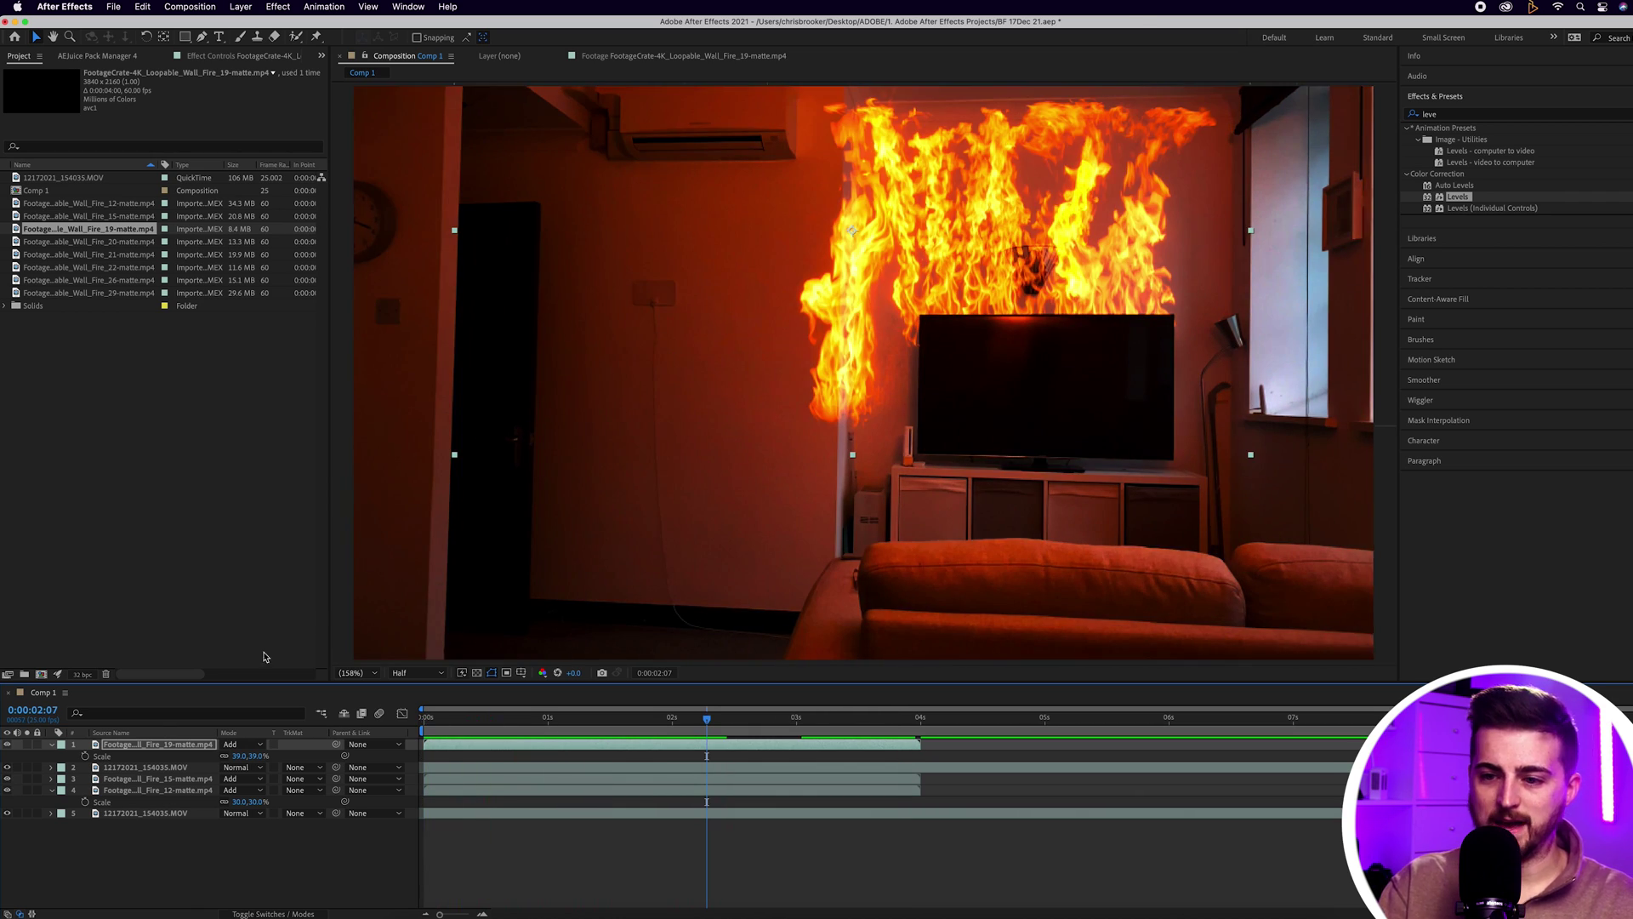
Fine-tune the Fire_19 layer's scale to about 32% while previewing
{"action": "left_click_drag", "start_coordinate": [239, 755], "coordinate": [223, 756]}
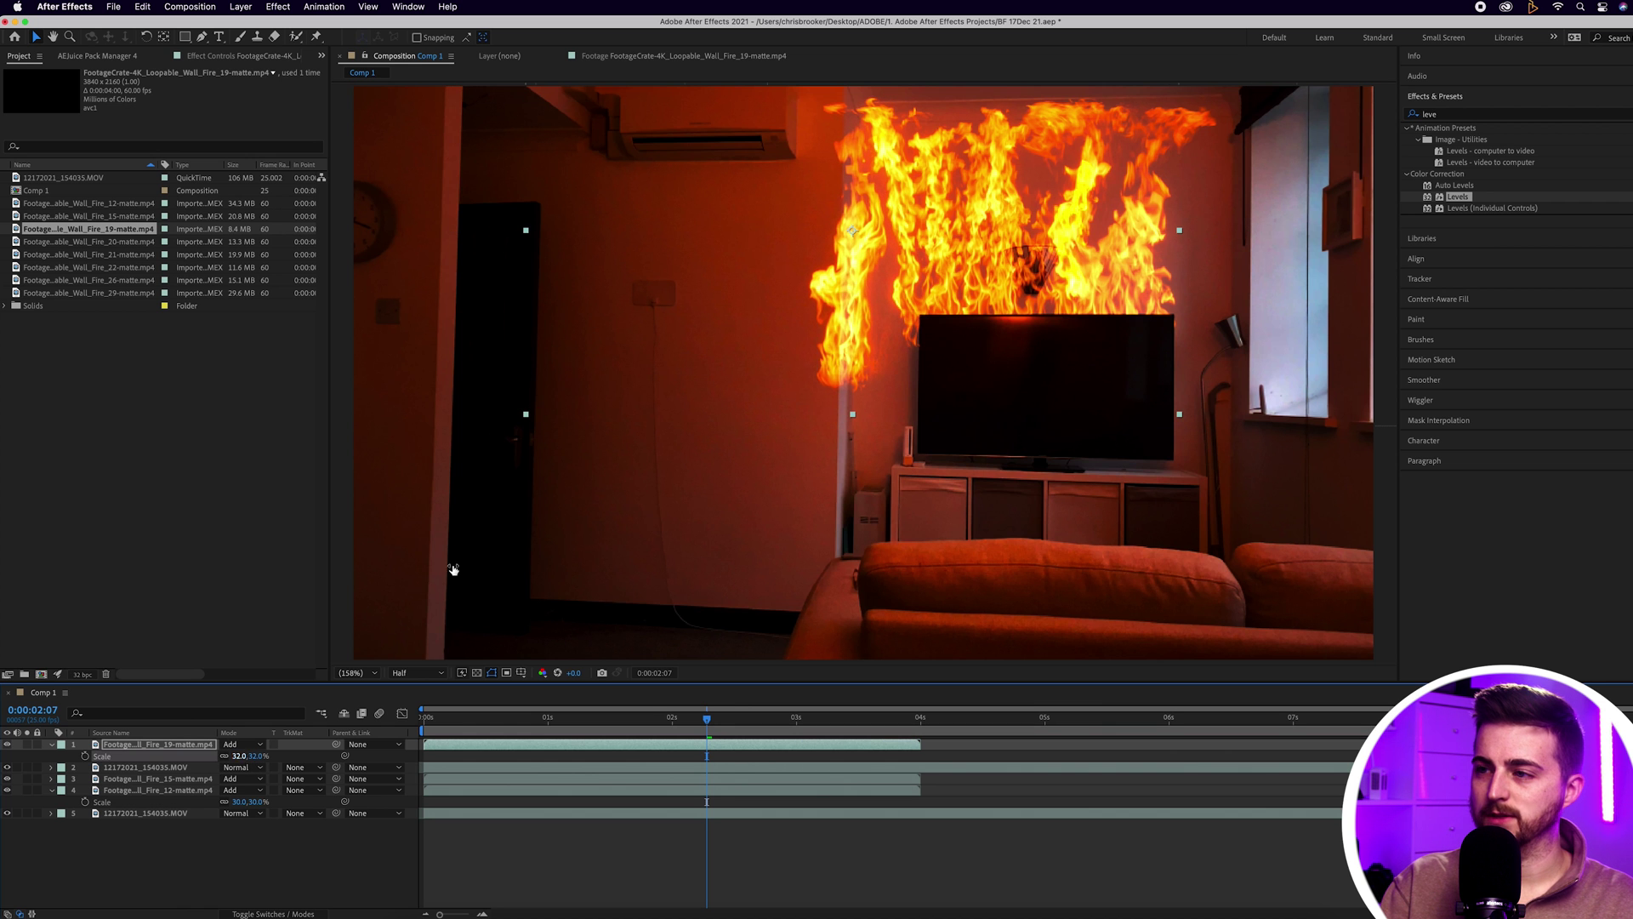
{"action": "left_click_drag", "start_coordinate": [831, 303], "coordinate": [831, 282]}
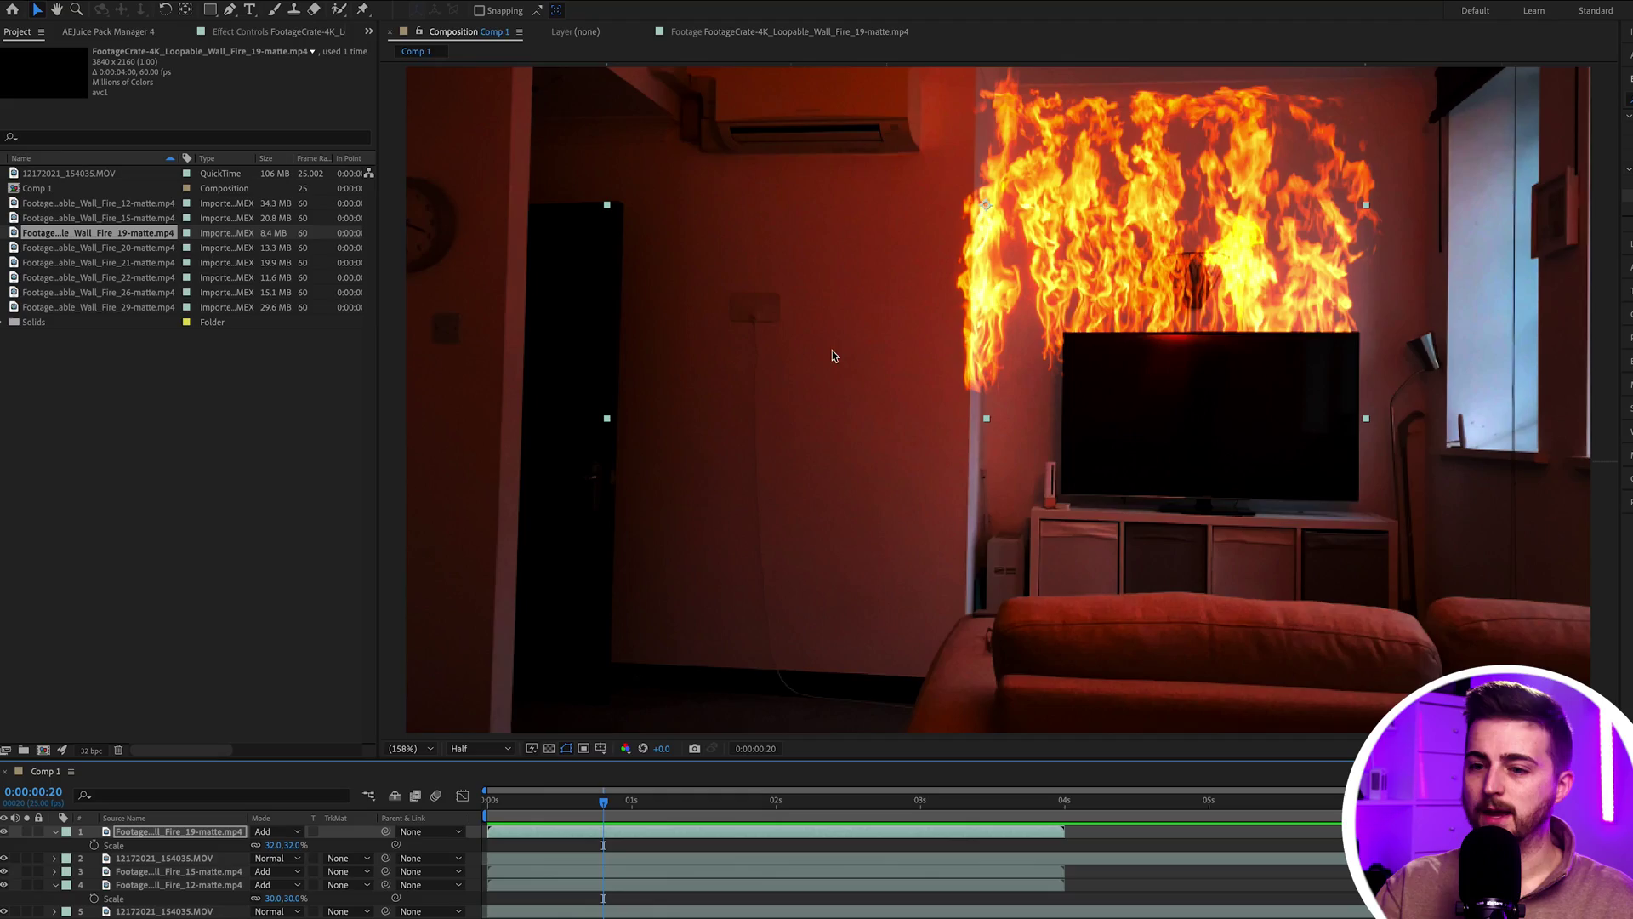
{"action": "left_click_drag", "start_coordinate": [268, 852], "coordinate": [627, 707]}
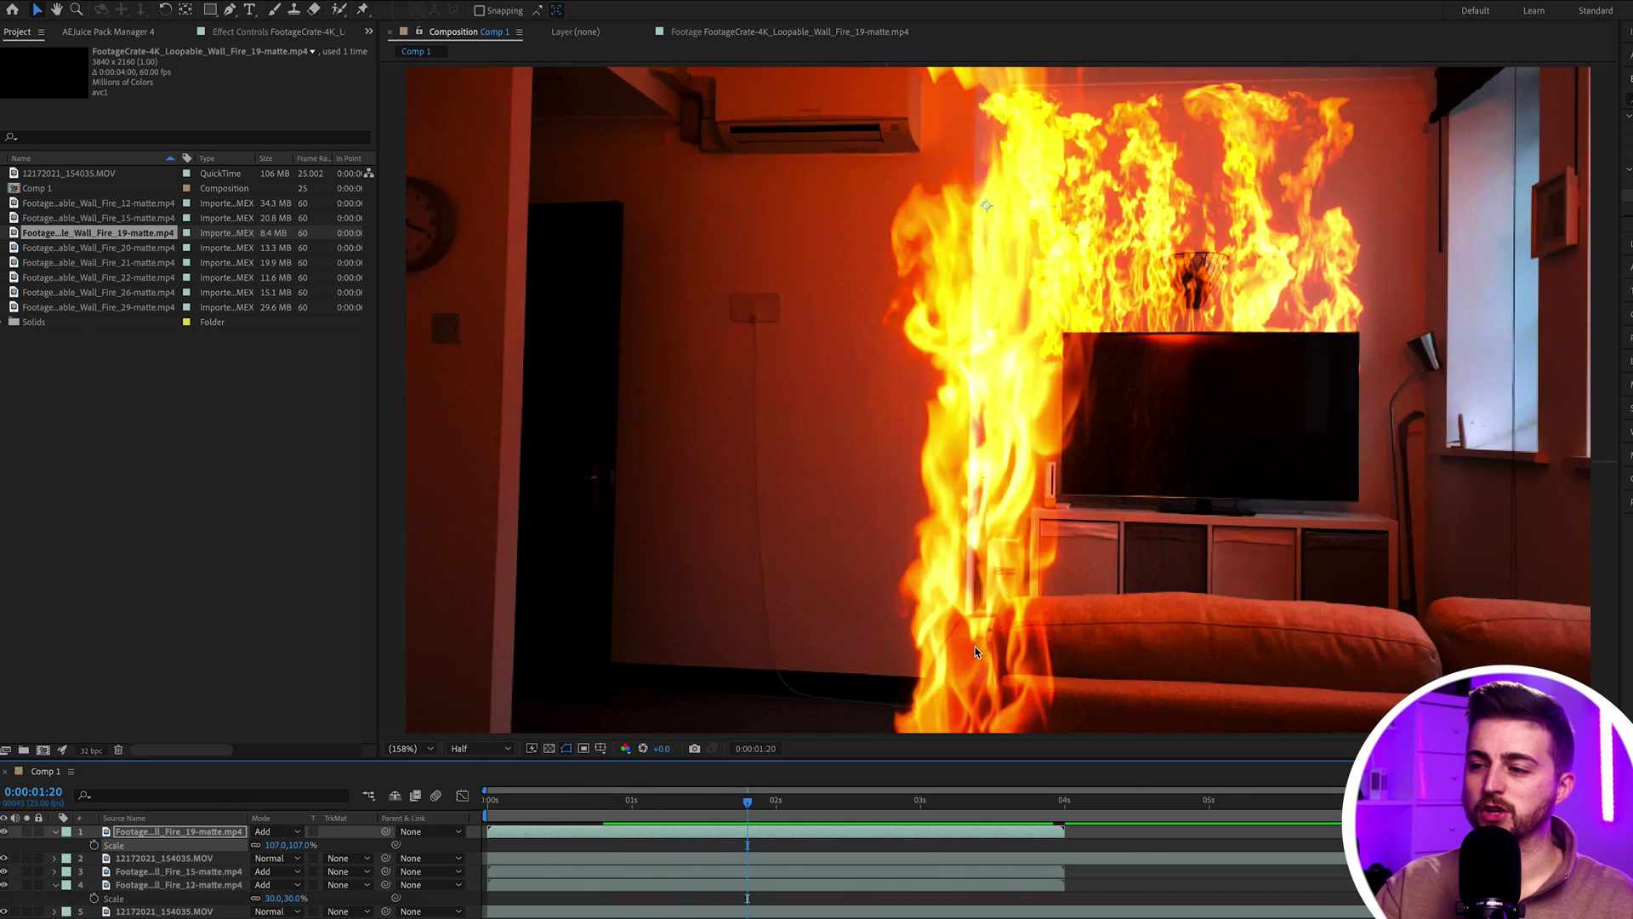
{"action": "key", "text": "space"}
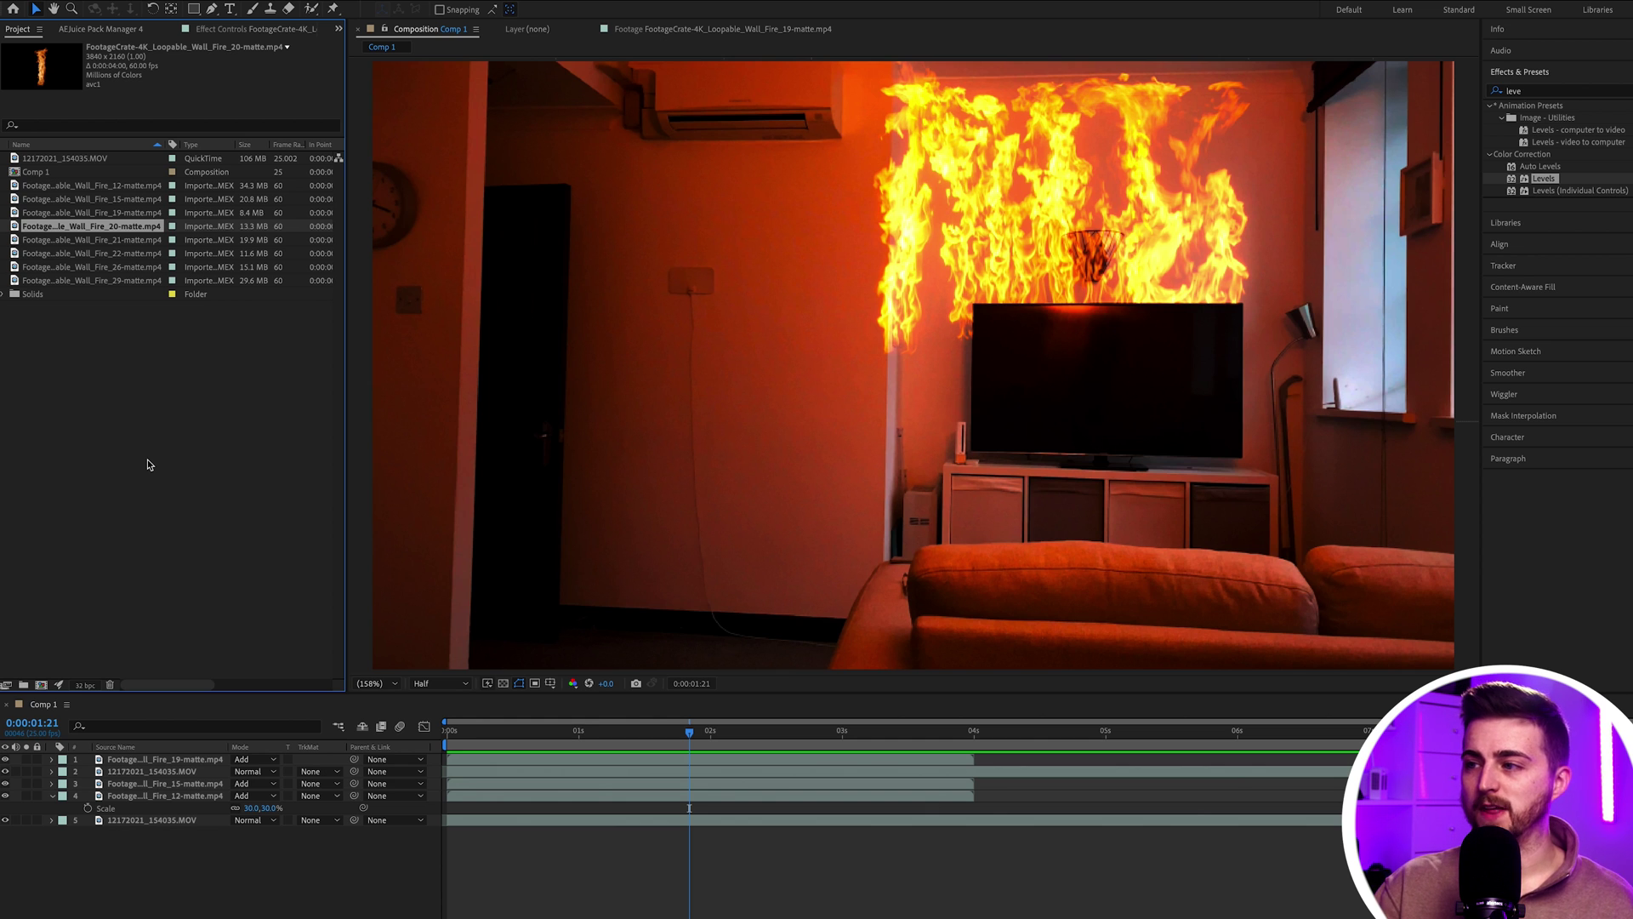
Add Fire_21-matte to the composition and set its blend mode to Add
{"action": "left_click", "coordinate": [98, 241]}
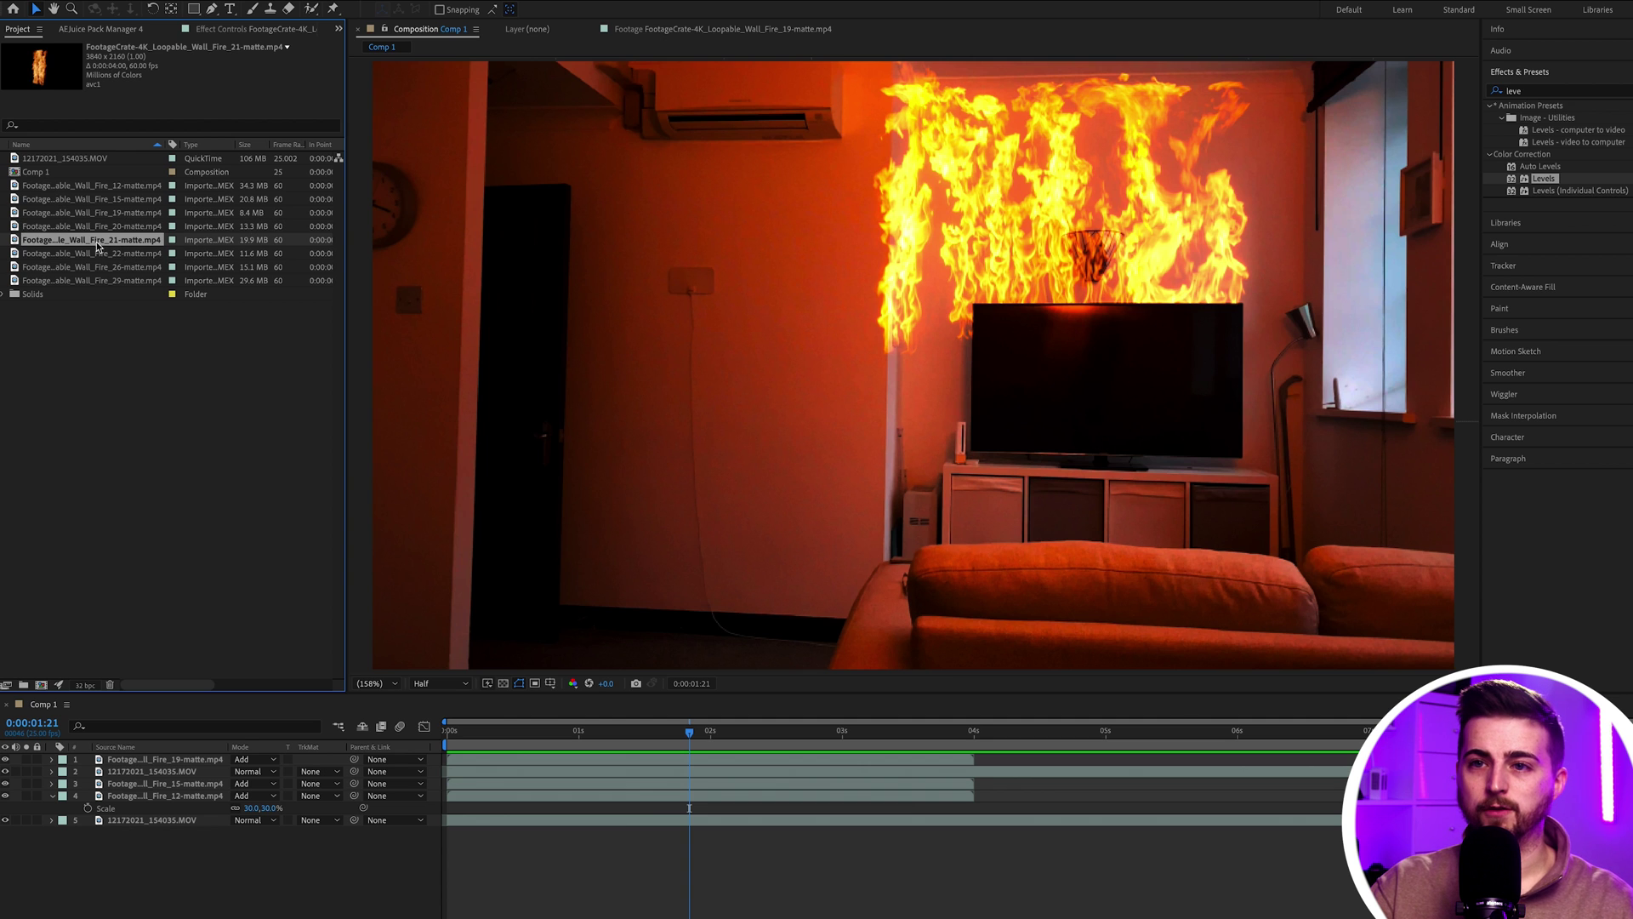
{"action": "left_click", "coordinate": [116, 254]}
{"action": "left_click_drag", "start_coordinate": [85, 240], "coordinate": [230, 763]}
{"action": "key", "text": "s"}
{"action": "left_click", "coordinate": [247, 781]}
{"action": "key", "text": "Escape"}
{"action": "left_click", "coordinate": [255, 759]}
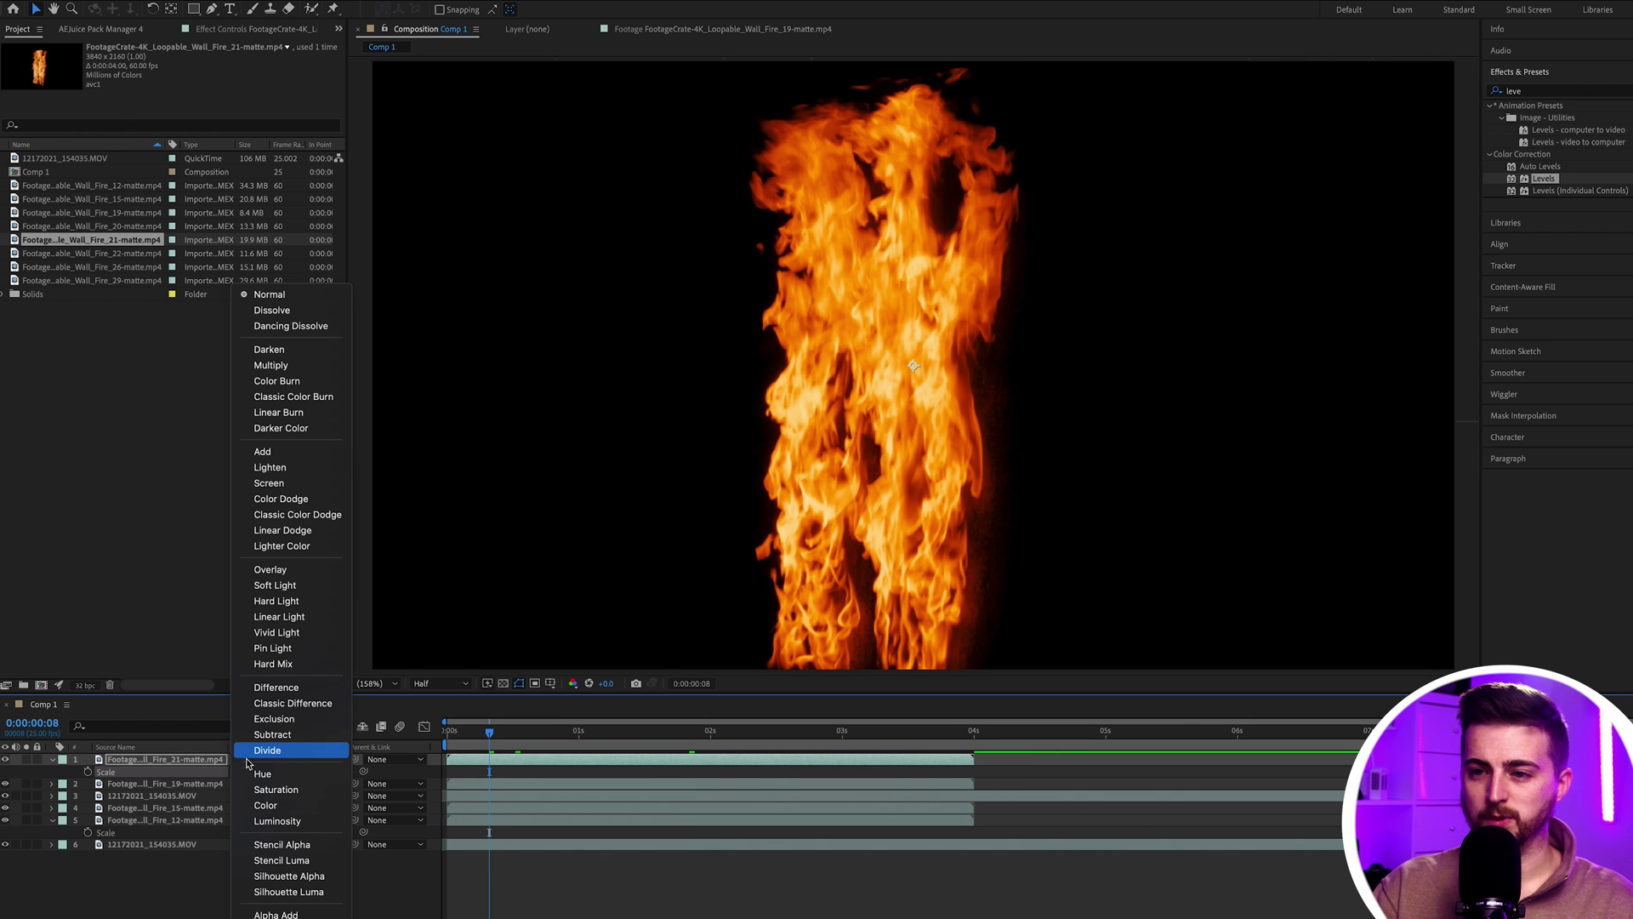
{"action": "left_click", "coordinate": [271, 459]}
Scale the Fire_21 flames to 53%, shift them left and up, and preview from the start
{"action": "left_click_drag", "start_coordinate": [250, 772], "coordinate": [237, 776]}
{"action": "left_click", "coordinate": [781, 505]}
{"action": "left_click_drag", "start_coordinate": [781, 504], "coordinate": [766, 502]}
{"action": "left_click", "coordinate": [544, 732]}
{"action": "left_click_drag", "start_coordinate": [545, 734], "coordinate": [548, 734]}
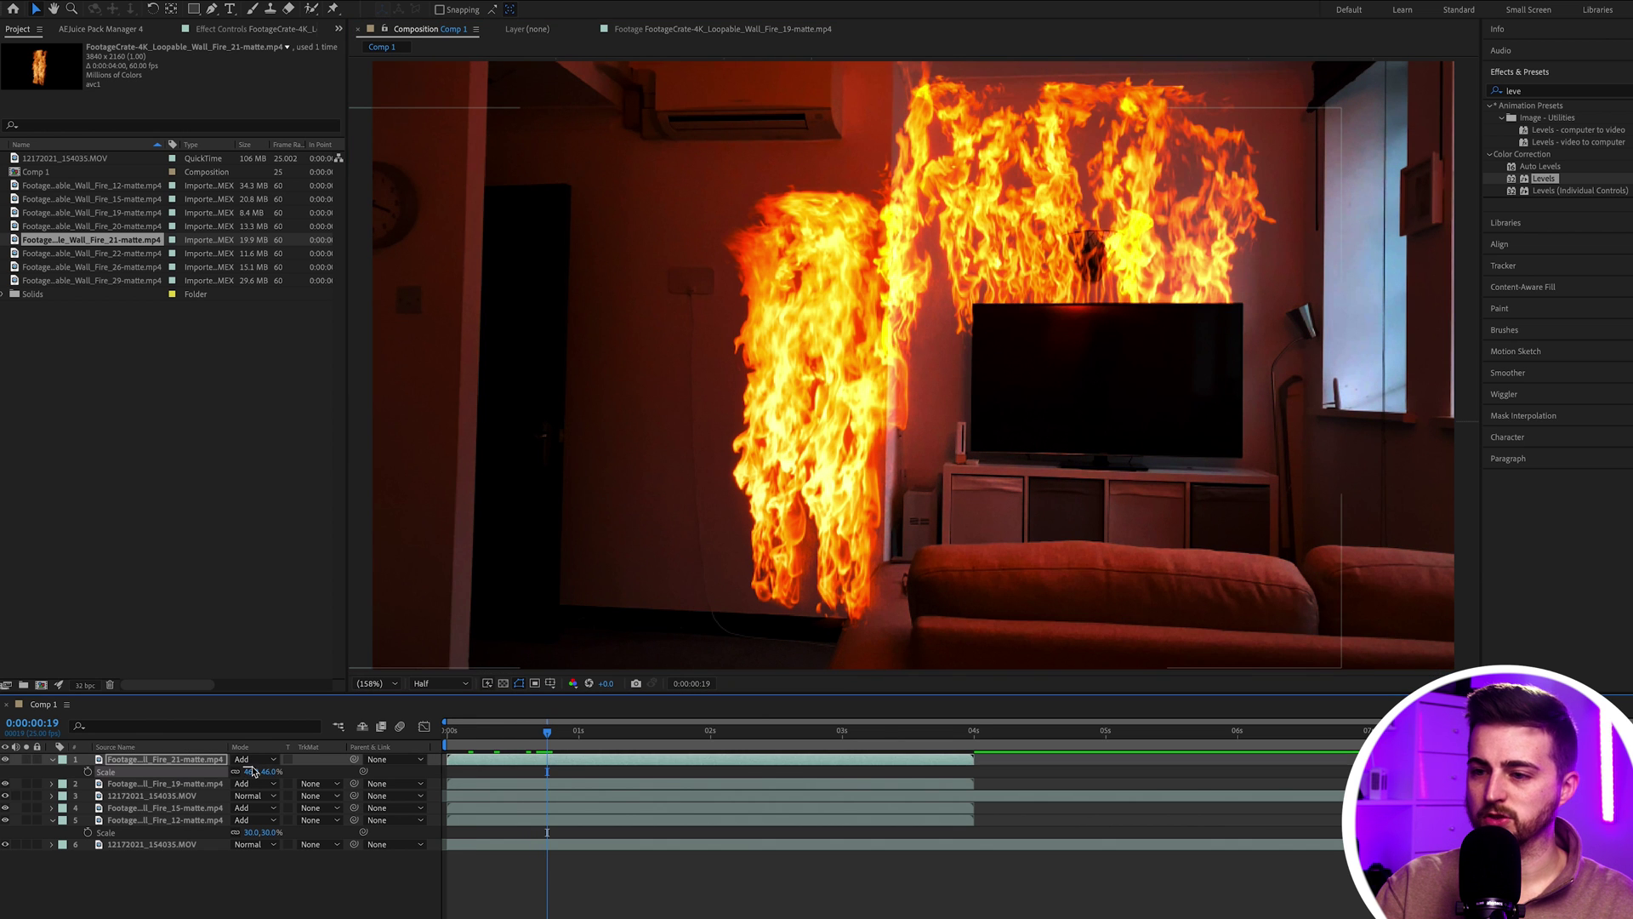
{"action": "left_click_drag", "start_coordinate": [252, 771], "coordinate": [787, 530]}
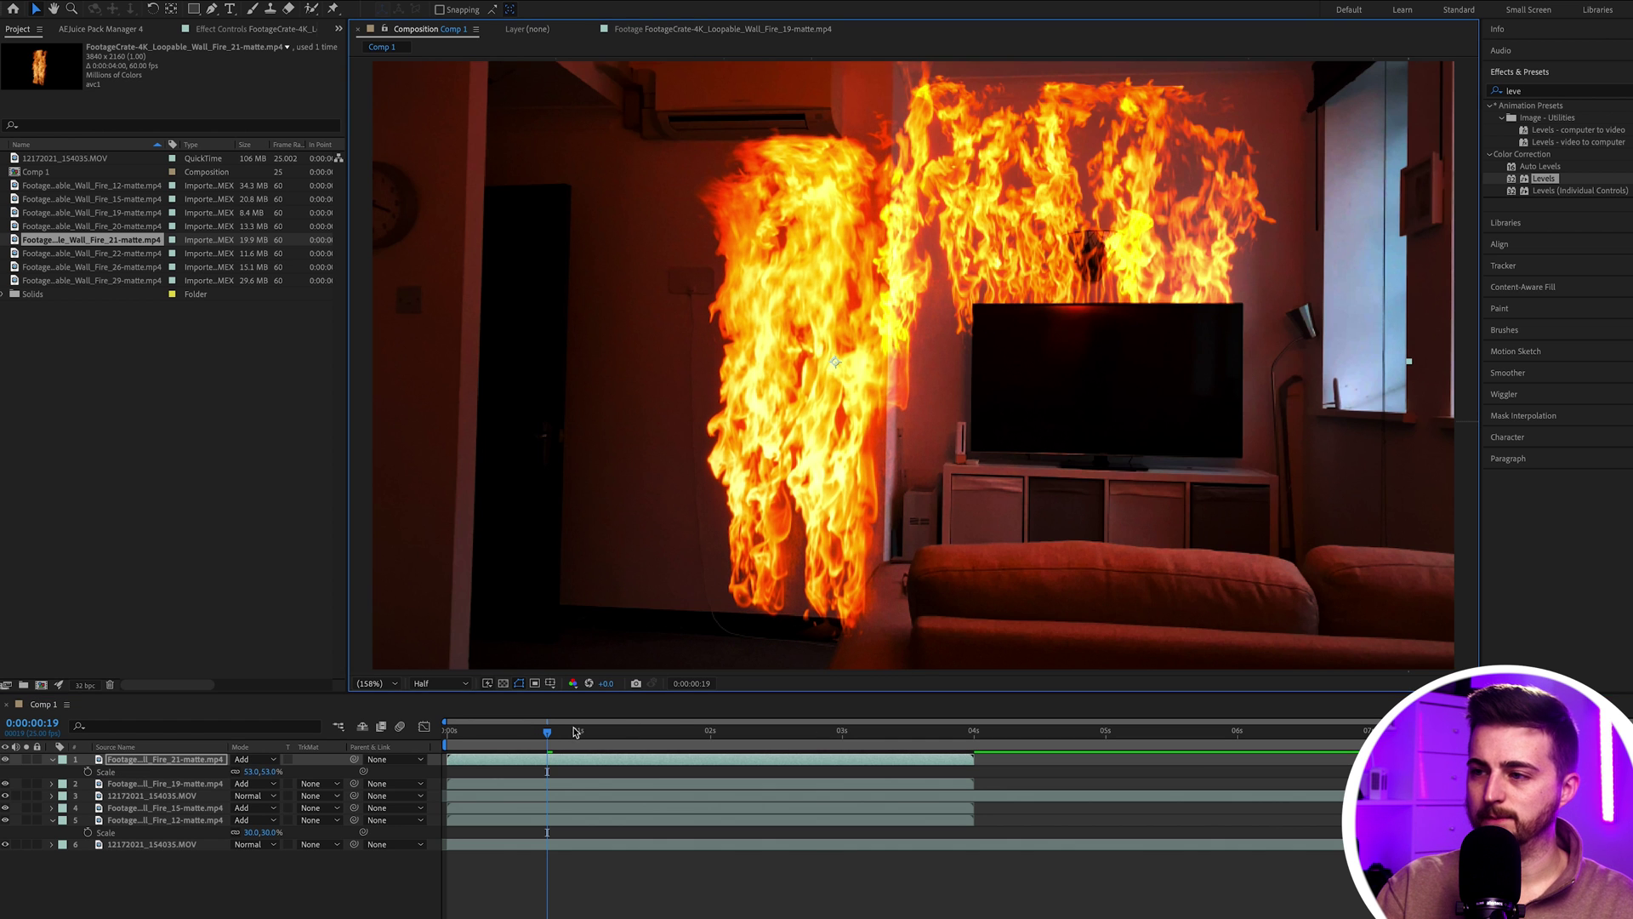
{"action": "key", "text": "Home"}
{"action": "key", "text": "space"}
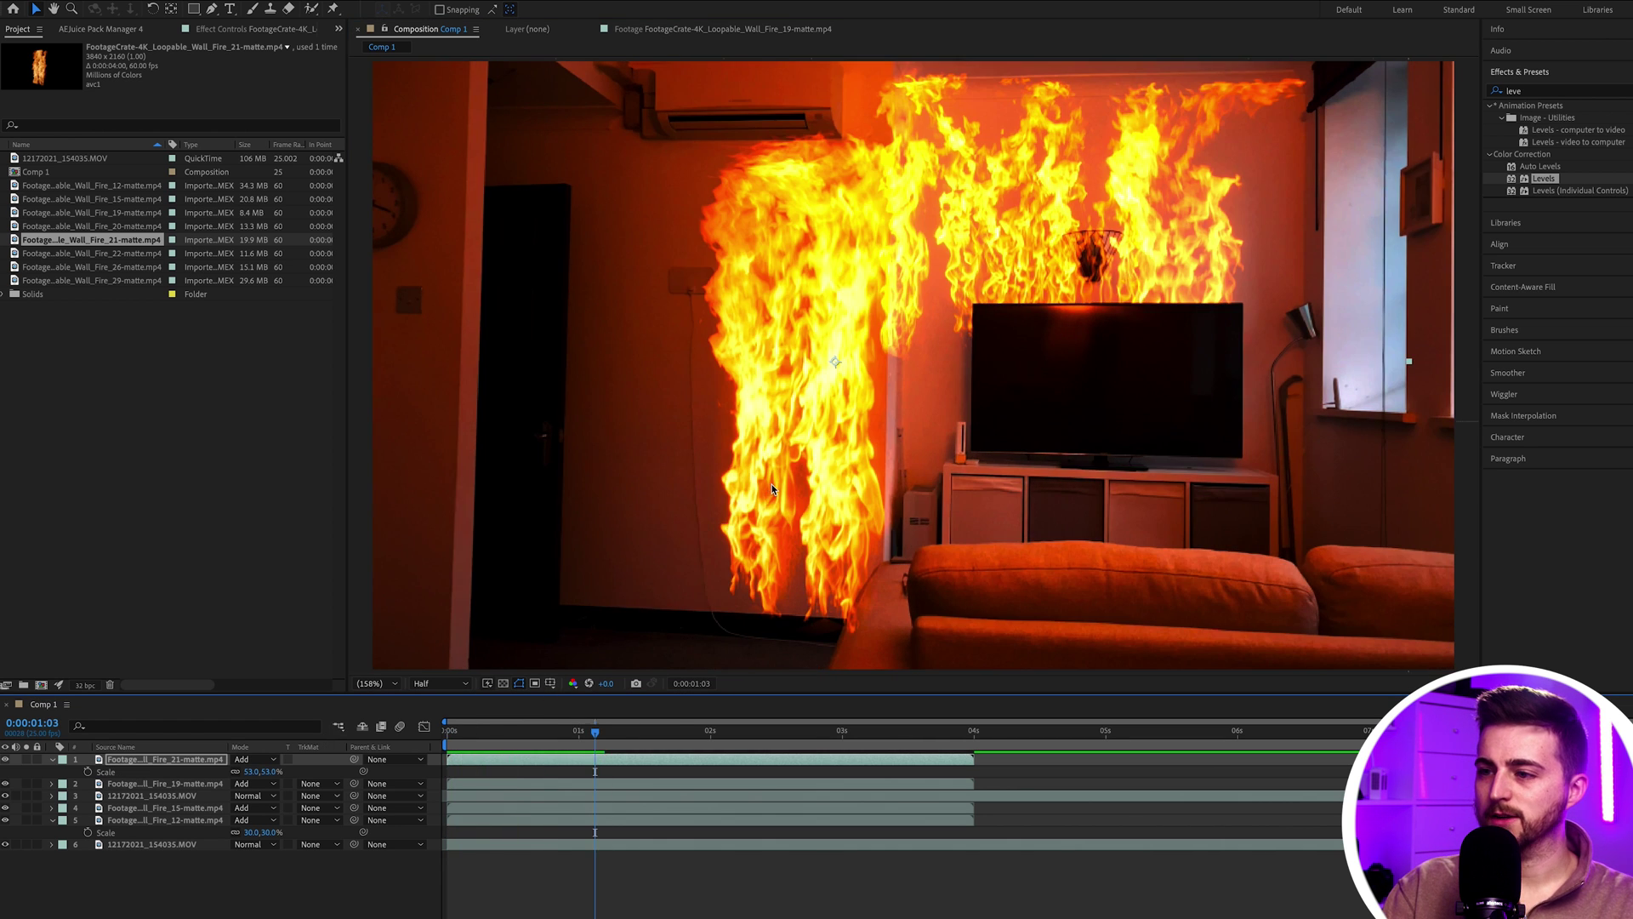
Add Fire_22-matte as the new top layer of the comp
{"action": "left_click", "coordinate": [120, 253]}
{"action": "left_click_drag", "start_coordinate": [211, 495], "coordinate": [188, 749]}
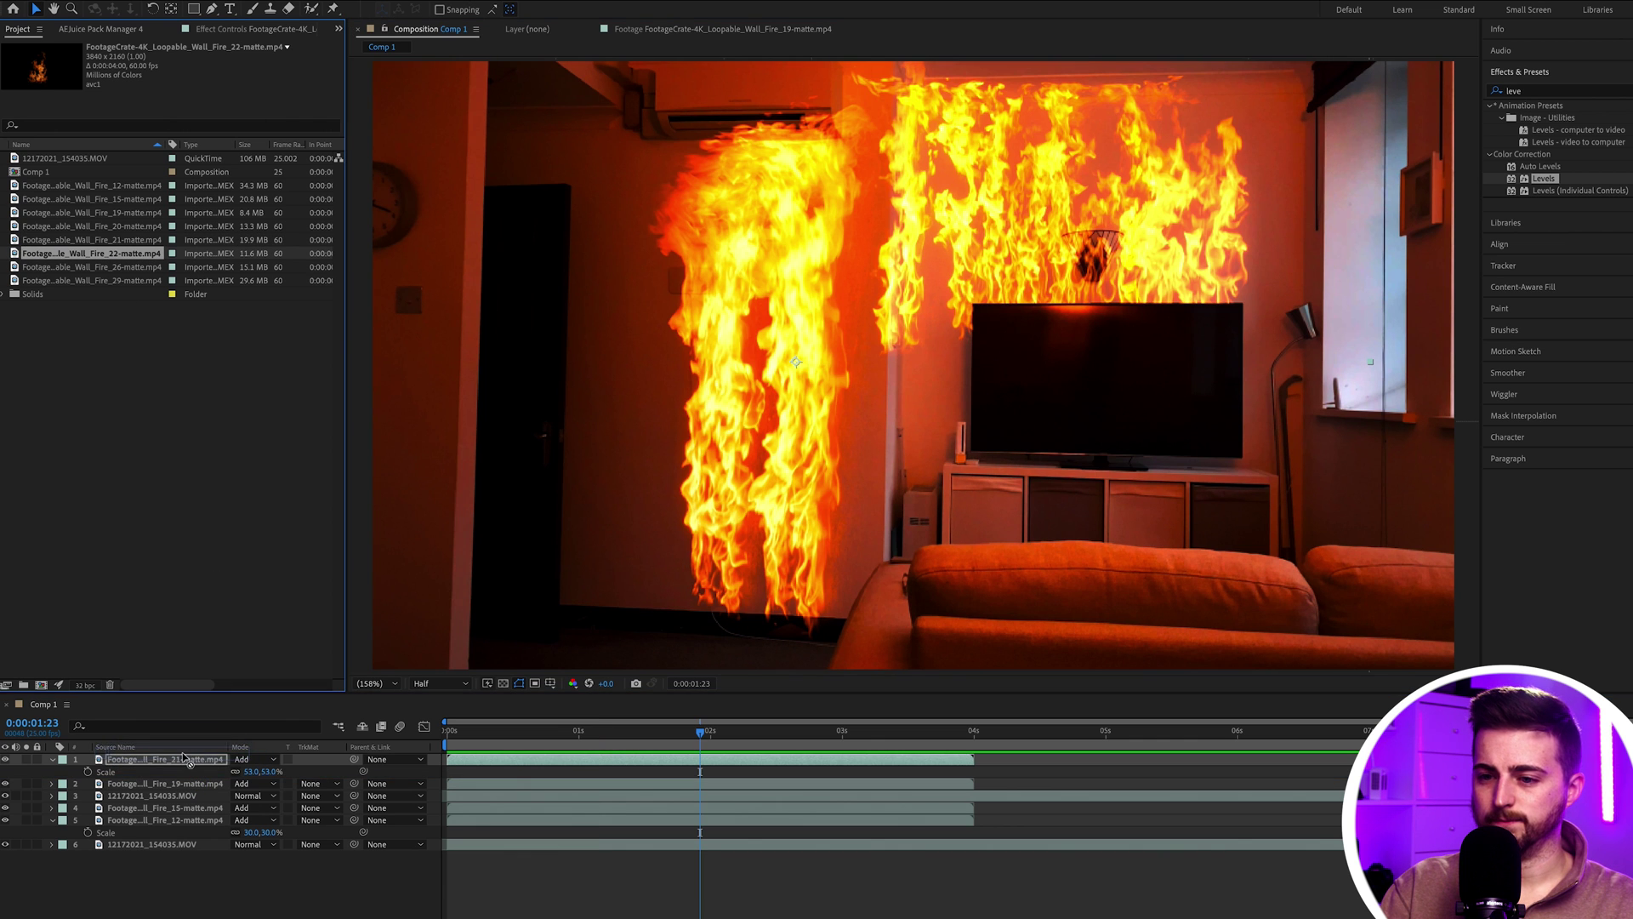
{"action": "left_click_drag", "start_coordinate": [157, 732], "coordinate": [161, 754]}
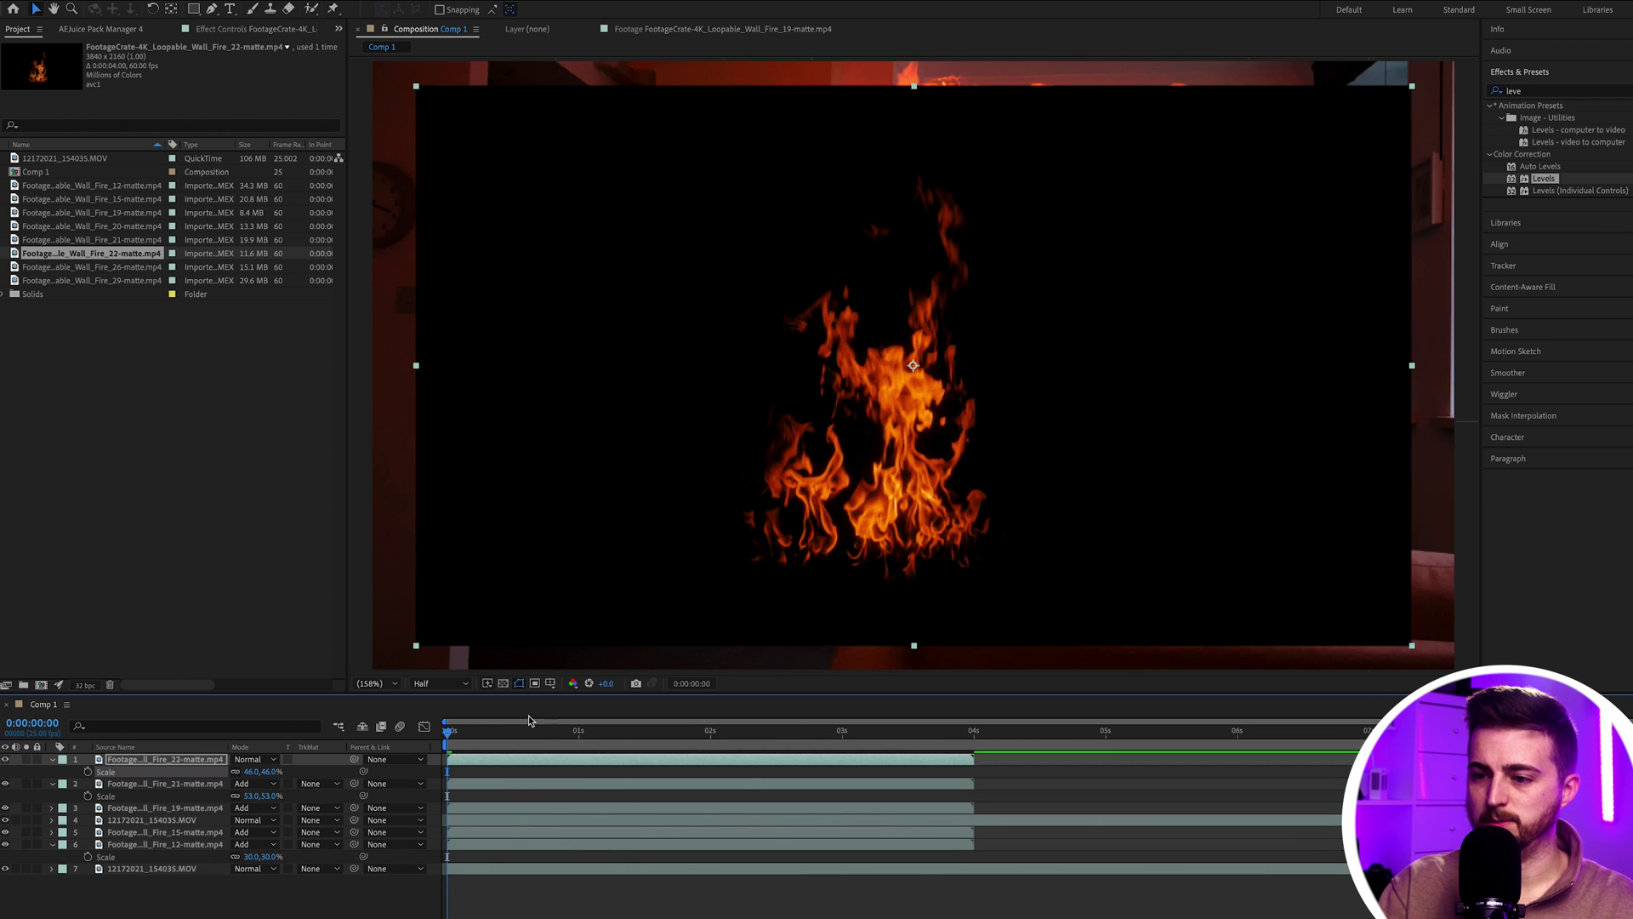
At 0:00:02:16, set Fire_22 to Add blending and move it left
{"action": "left_click", "coordinate": [794, 732]}
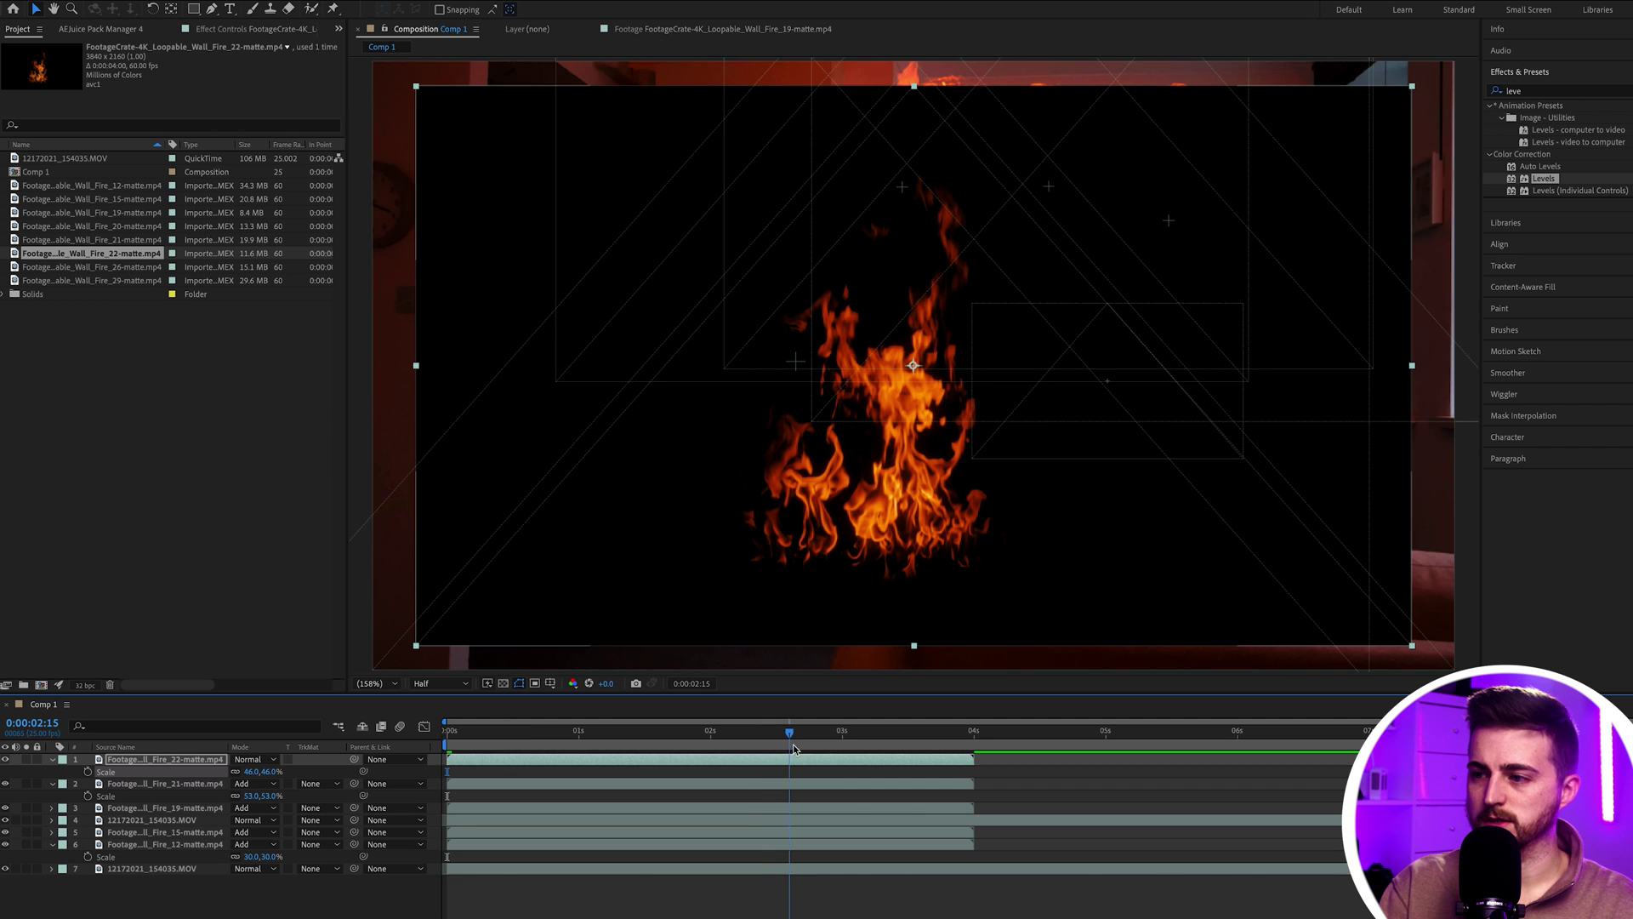
{"action": "left_click", "coordinate": [254, 759]}
{"action": "left_click", "coordinate": [272, 451]}
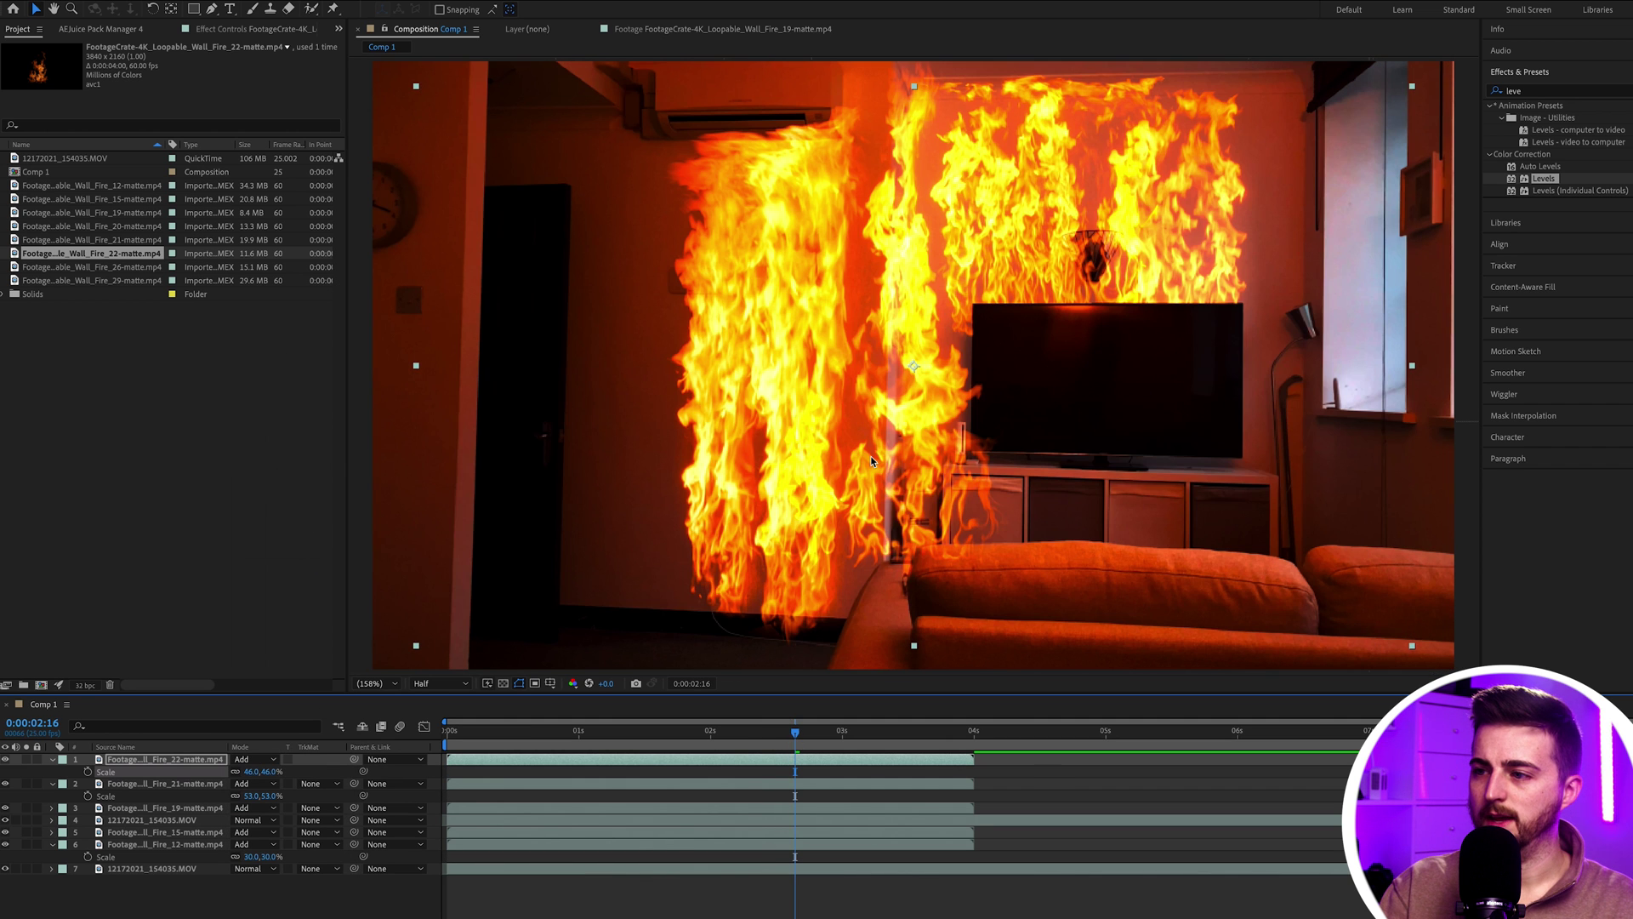
{"action": "left_click_drag", "start_coordinate": [931, 467], "coordinate": [652, 464]}
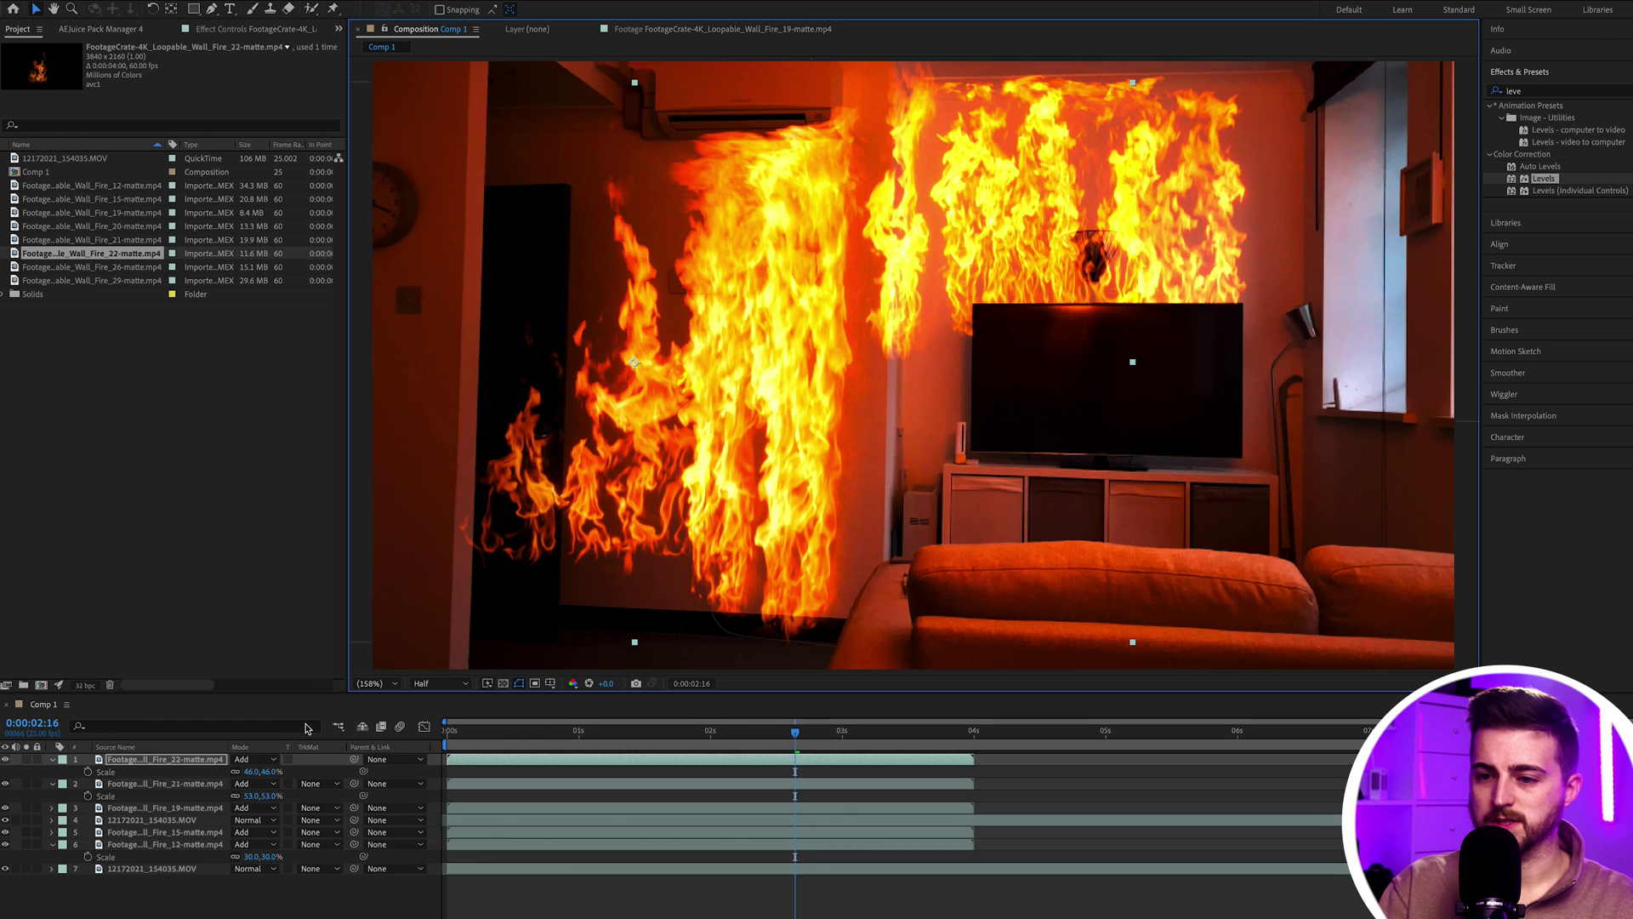
Scale Fire_22 to 25% and place the small flame beside the TV
{"action": "key", "text": "p"}
{"action": "key", "text": "s"}
{"action": "left_click", "coordinate": [251, 771]}
{"action": "type", "text": "25"}
{"action": "key", "text": "Return"}
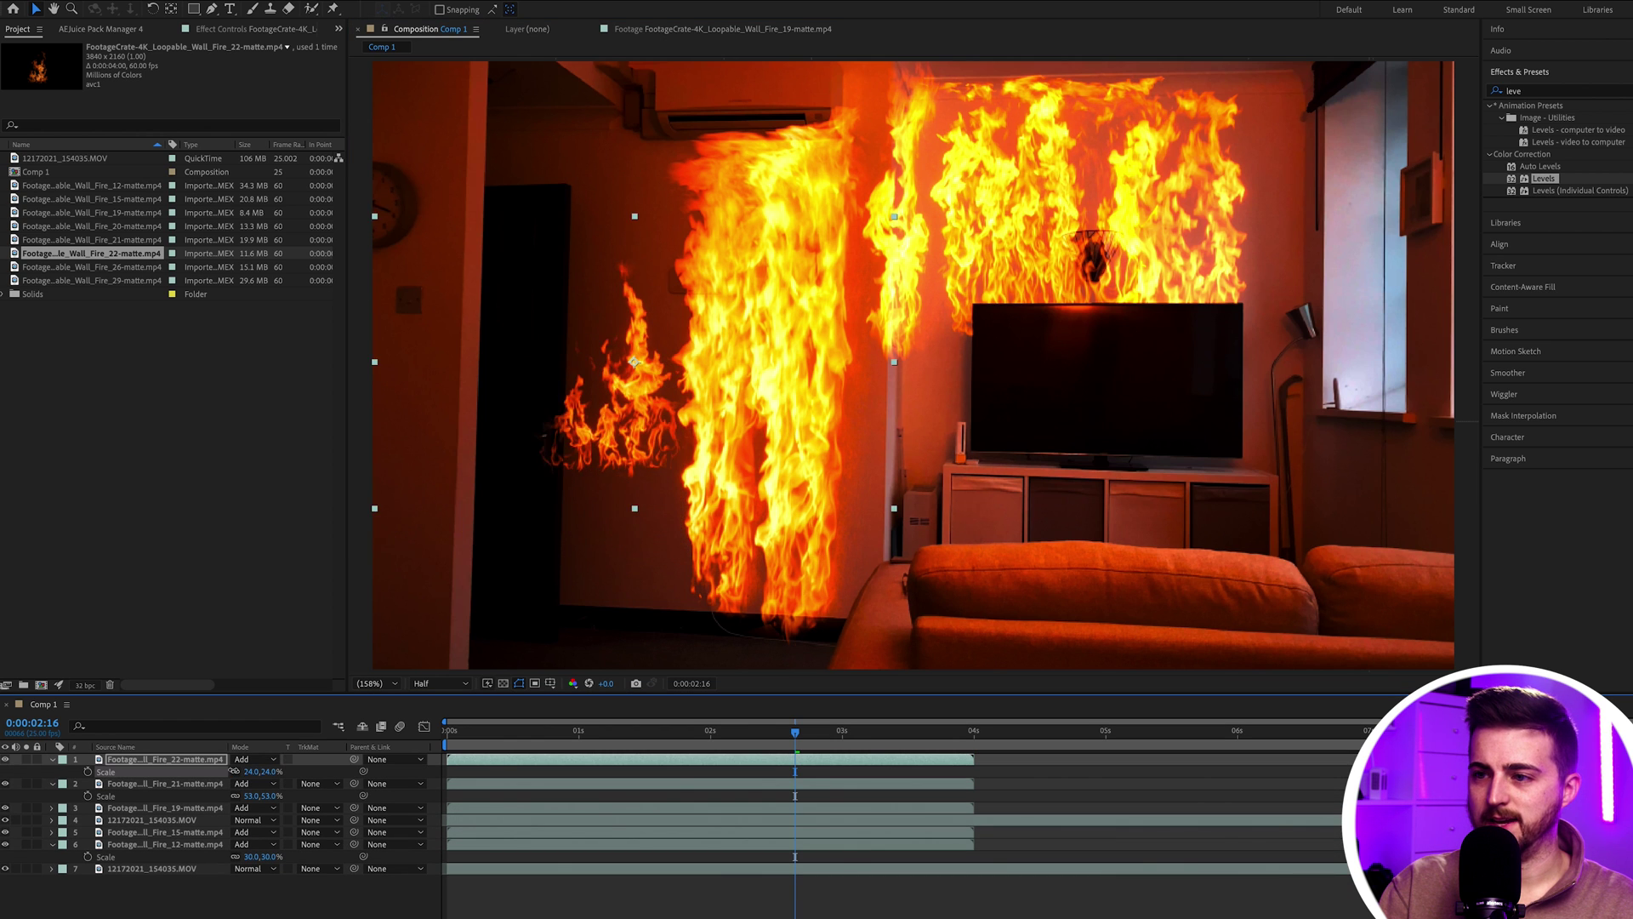
{"action": "left_click_drag", "start_coordinate": [692, 437], "coordinate": [1238, 408]}
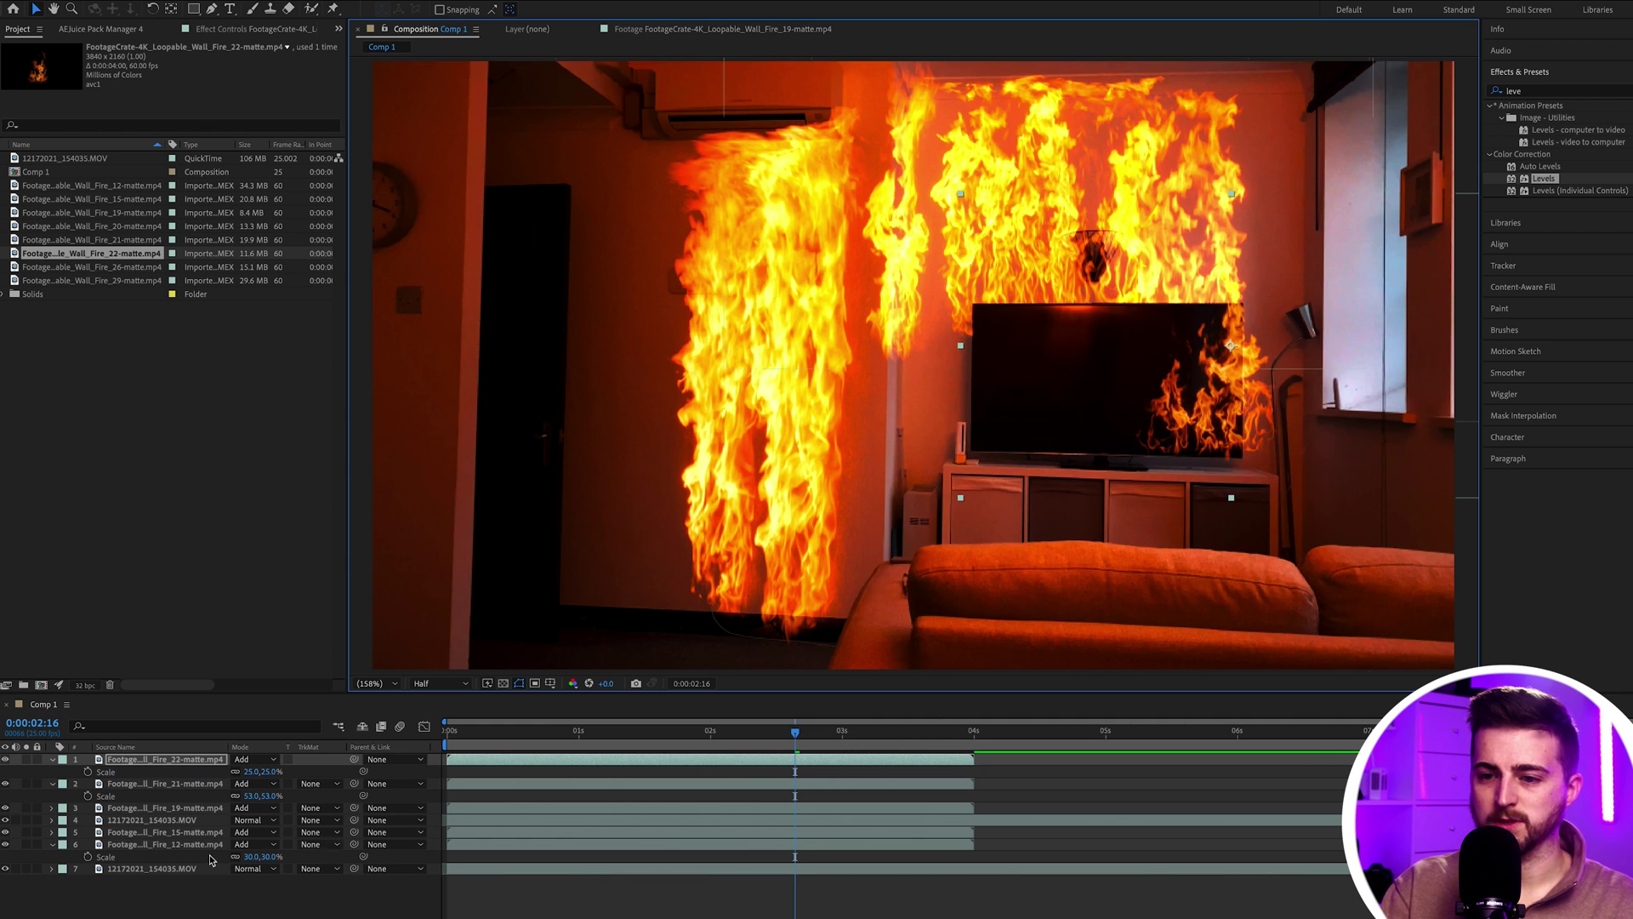
Reorder Fire_22 beneath the room footage layer so it sits behind the TV, then preview
{"action": "left_click_drag", "start_coordinate": [201, 764], "coordinate": [180, 827]}
{"action": "left_click", "coordinate": [202, 820]}
{"action": "left_click", "coordinate": [163, 796]}
{"action": "left_click", "coordinate": [1089, 876]}
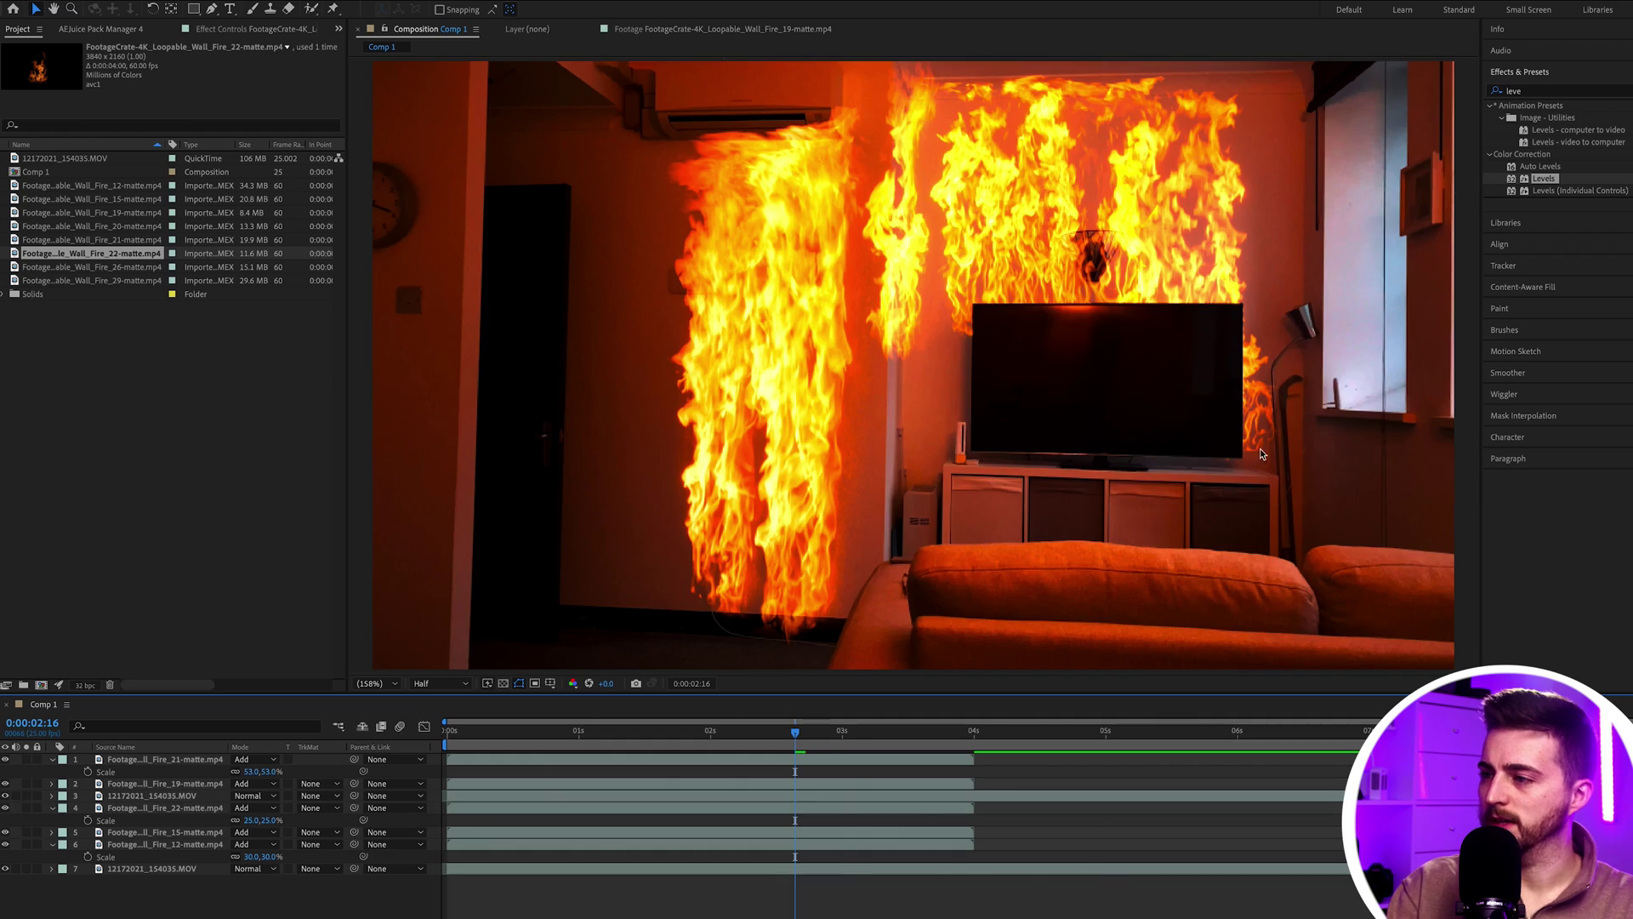
{"action": "key", "text": "space"}
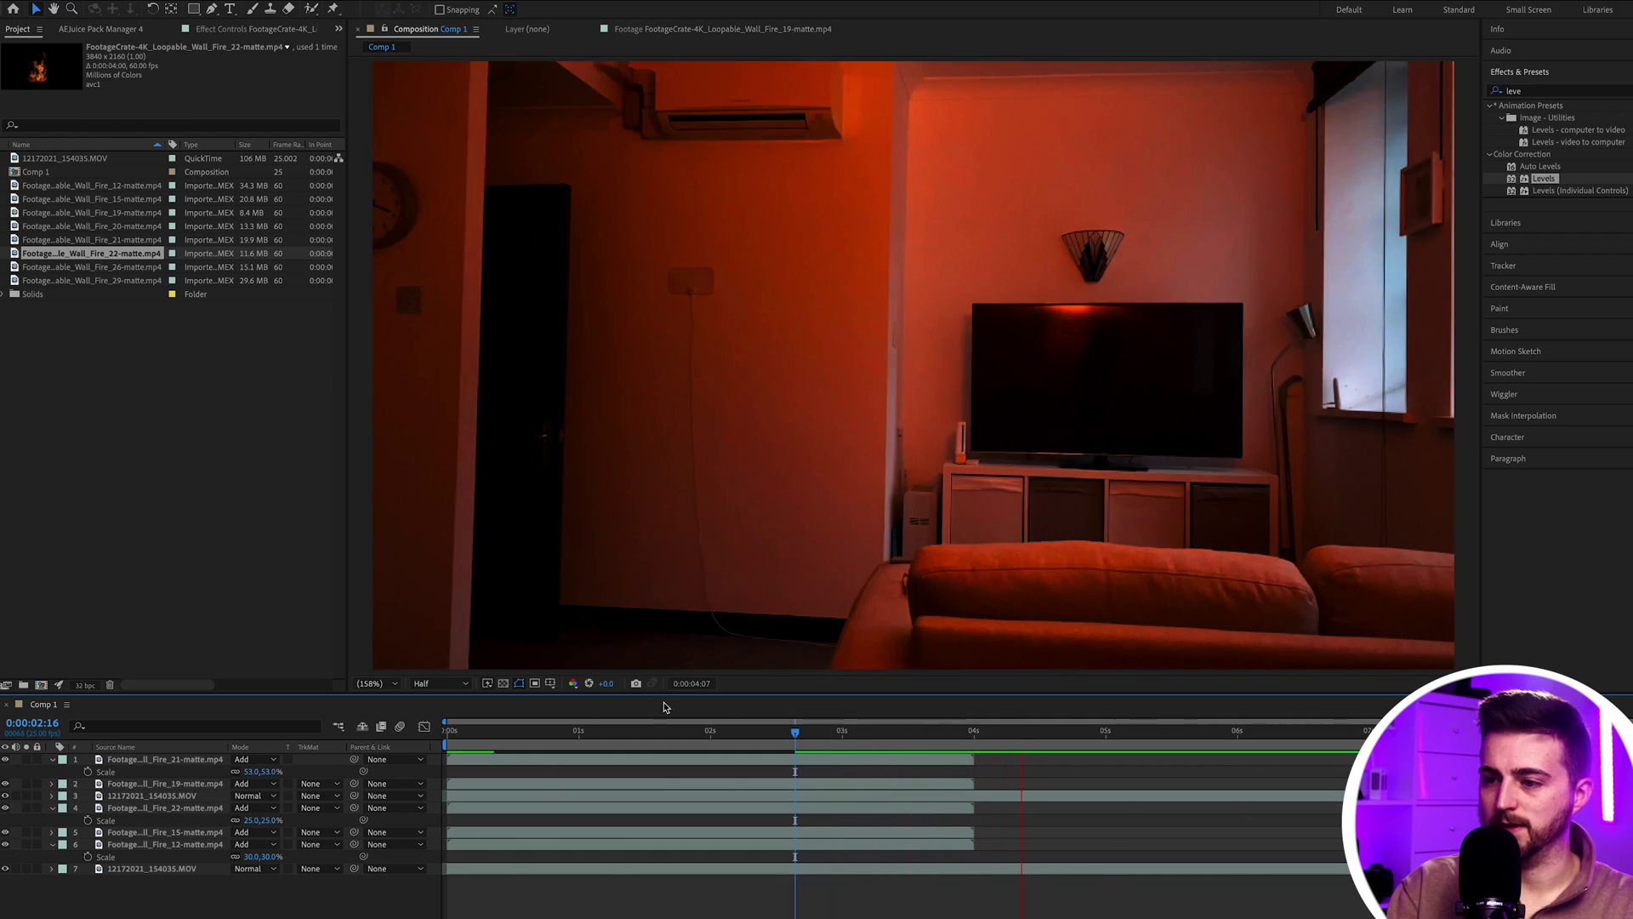
At 0:00:03:07, zoom to 400% on the TV's right side and apply Levels to brighten the flames
{"action": "left_click", "coordinate": [879, 730]}
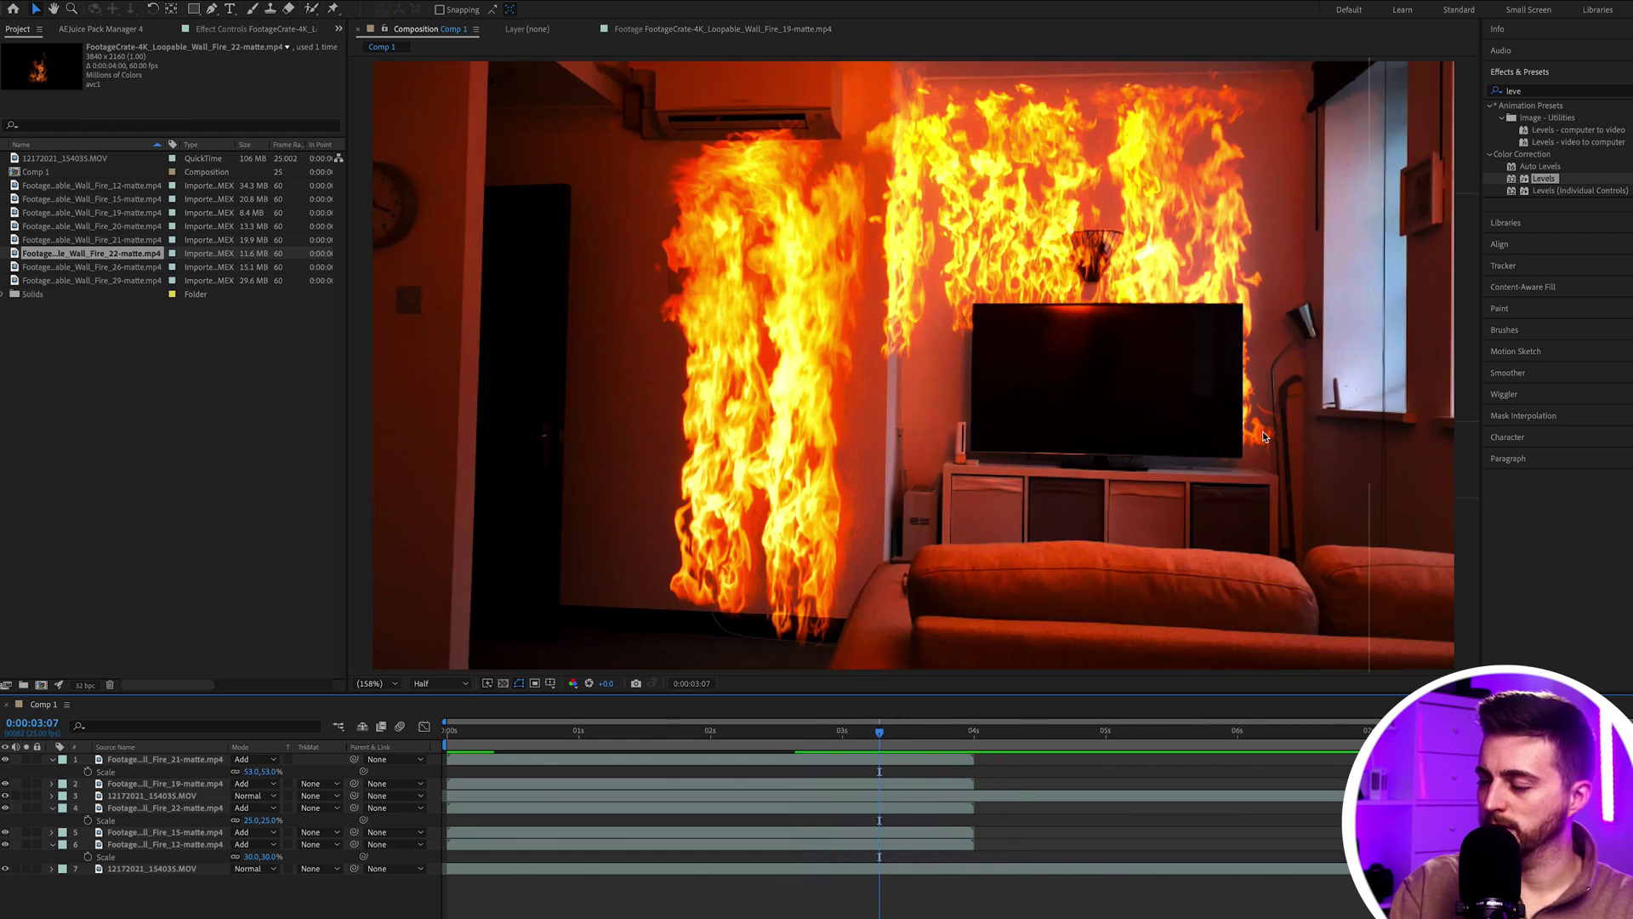
{"action": "key", "text": "period"}
{"action": "key", "text": "period"}
{"action": "key", "text": "h"}
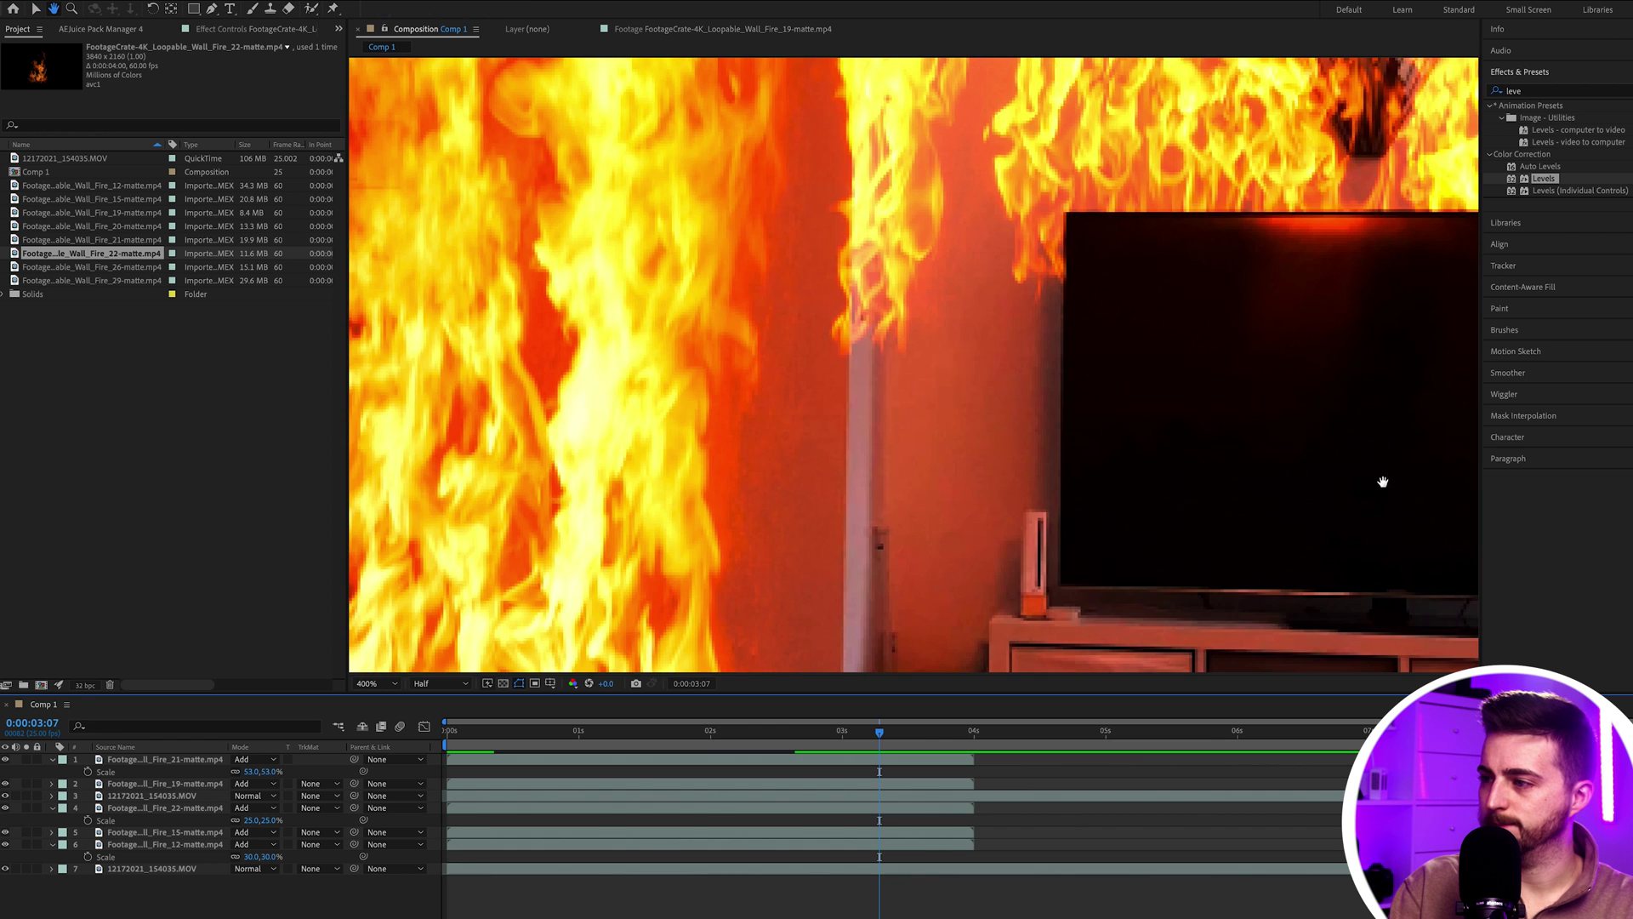
{"action": "left_click_drag", "start_coordinate": [1381, 477], "coordinate": [442, 349]}
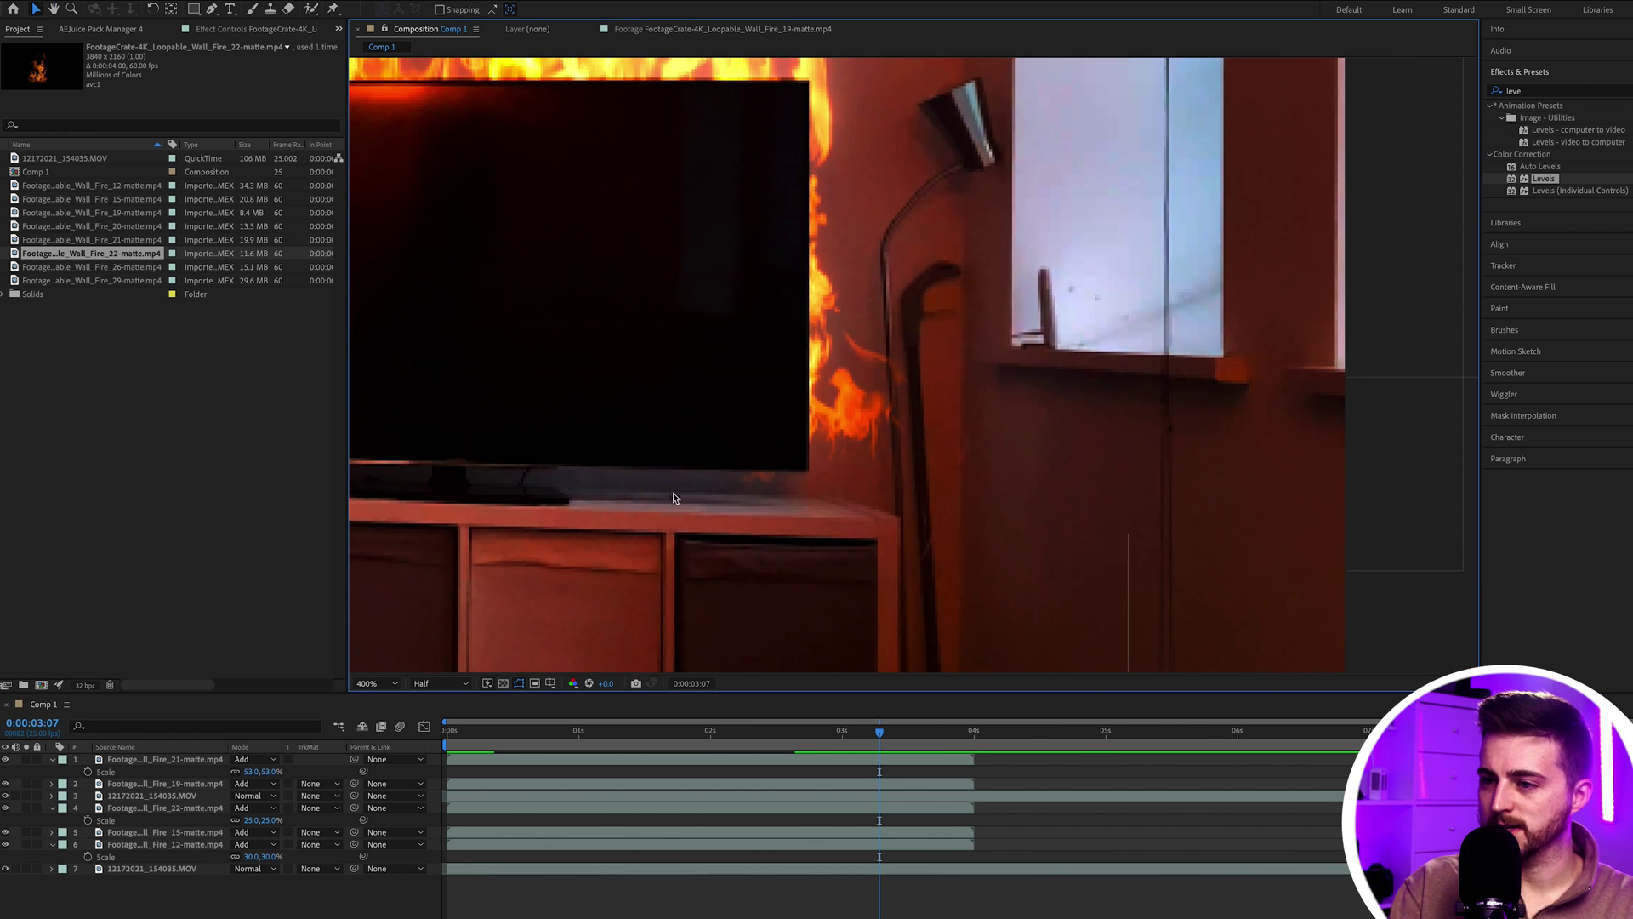
{"action": "left_click", "coordinate": [175, 832]}
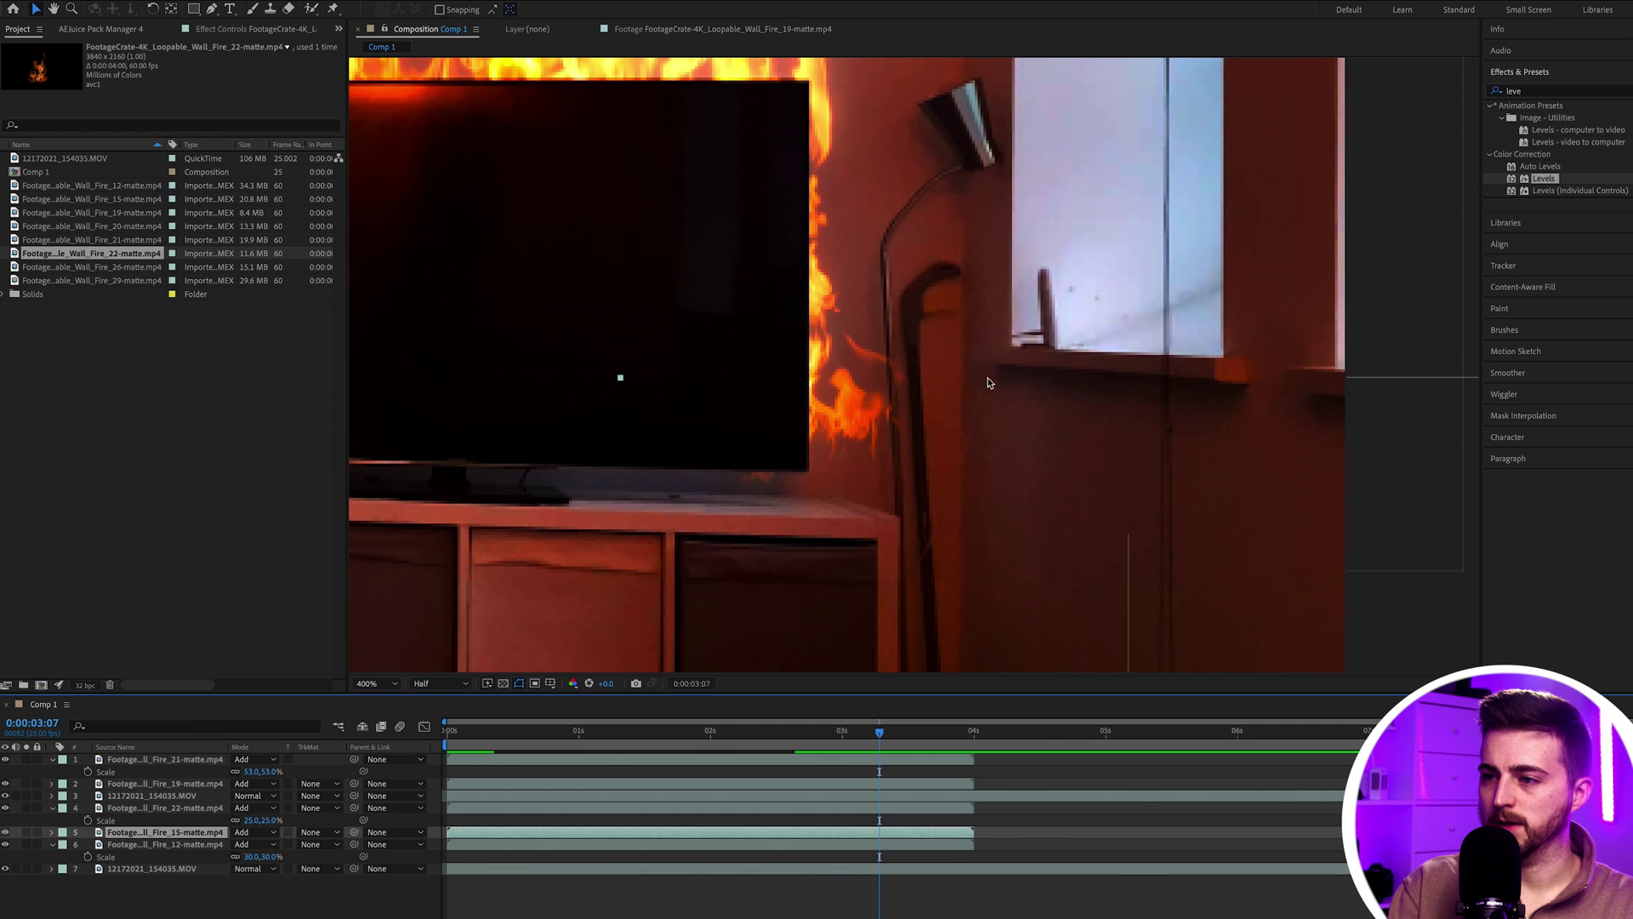
{"action": "left_click_drag", "start_coordinate": [1544, 179], "coordinate": [1391, 562]}
Preview, step back one frame, and nudge the fire layer up slightly
{"action": "key", "text": "space"}
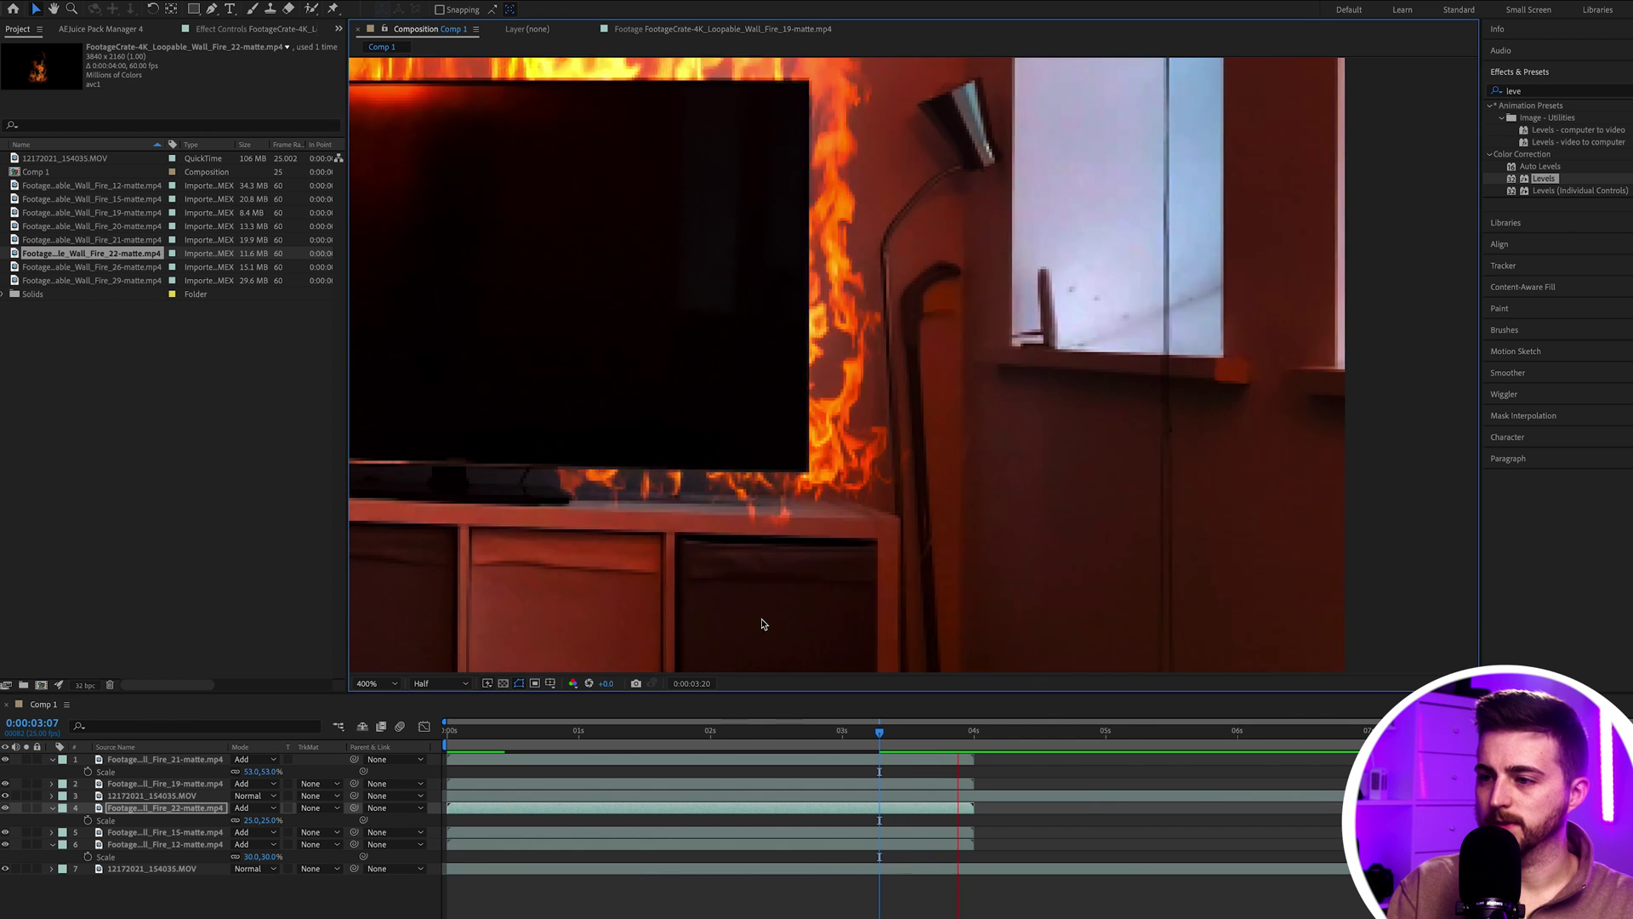
{"action": "key", "text": "space"}
{"action": "key", "text": "Page_Up"}
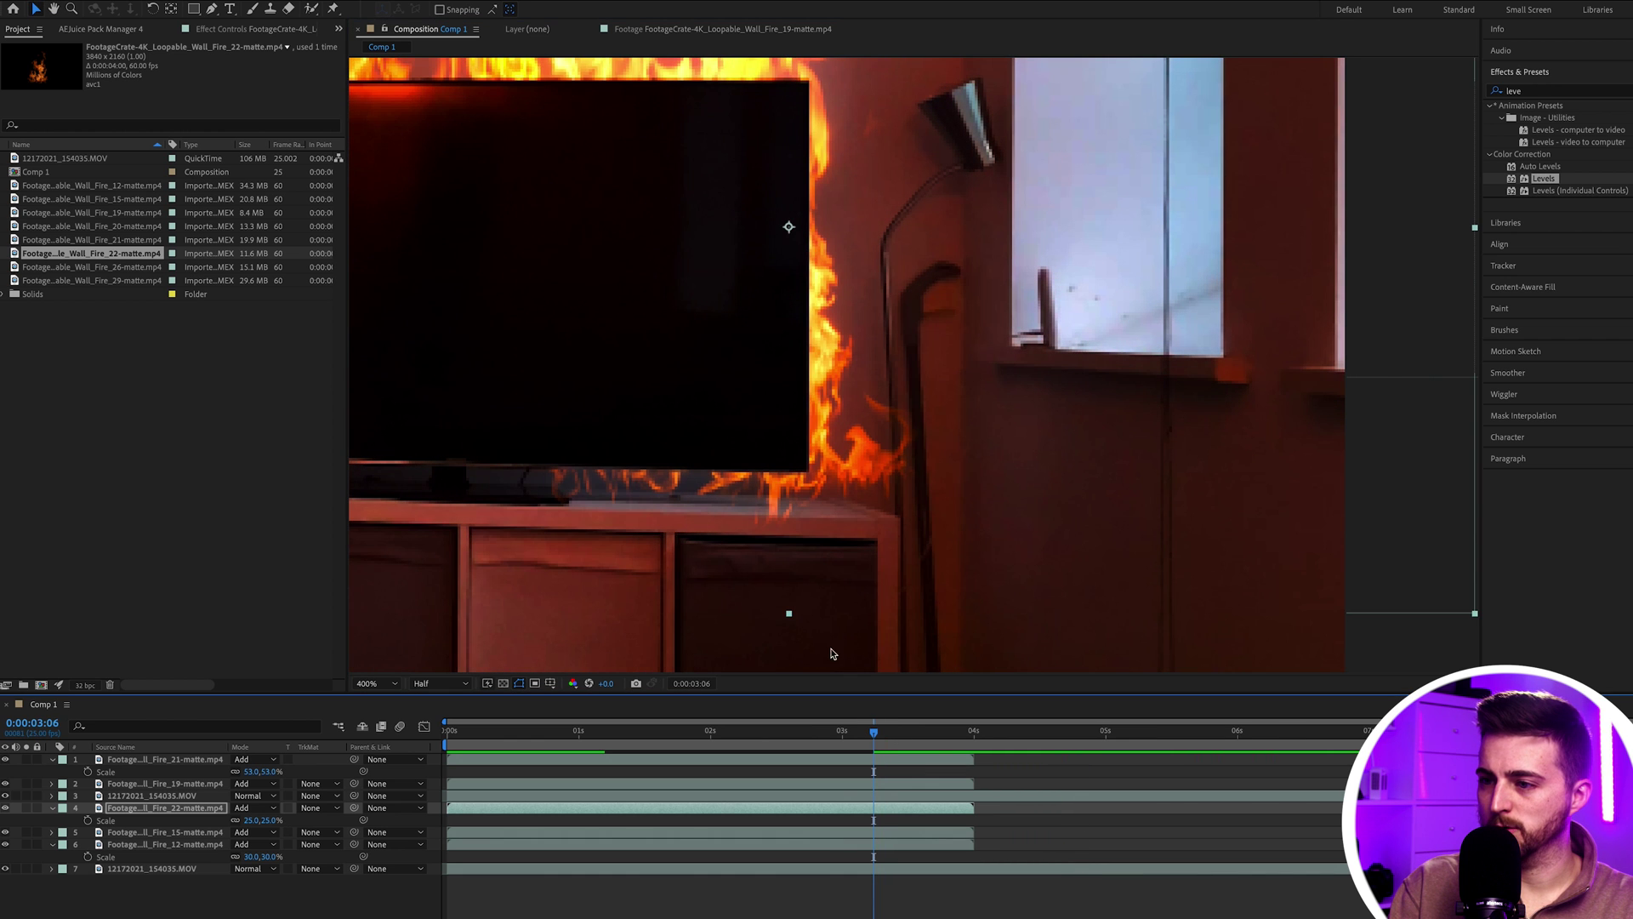
{"action": "left_click", "coordinate": [1382, 531]}
{"action": "key", "text": "Up"}
{"action": "key", "text": "Up"}
{"action": "key", "text": "Up"}
{"action": "key", "text": "Up"}
{"action": "key", "text": "Up"}
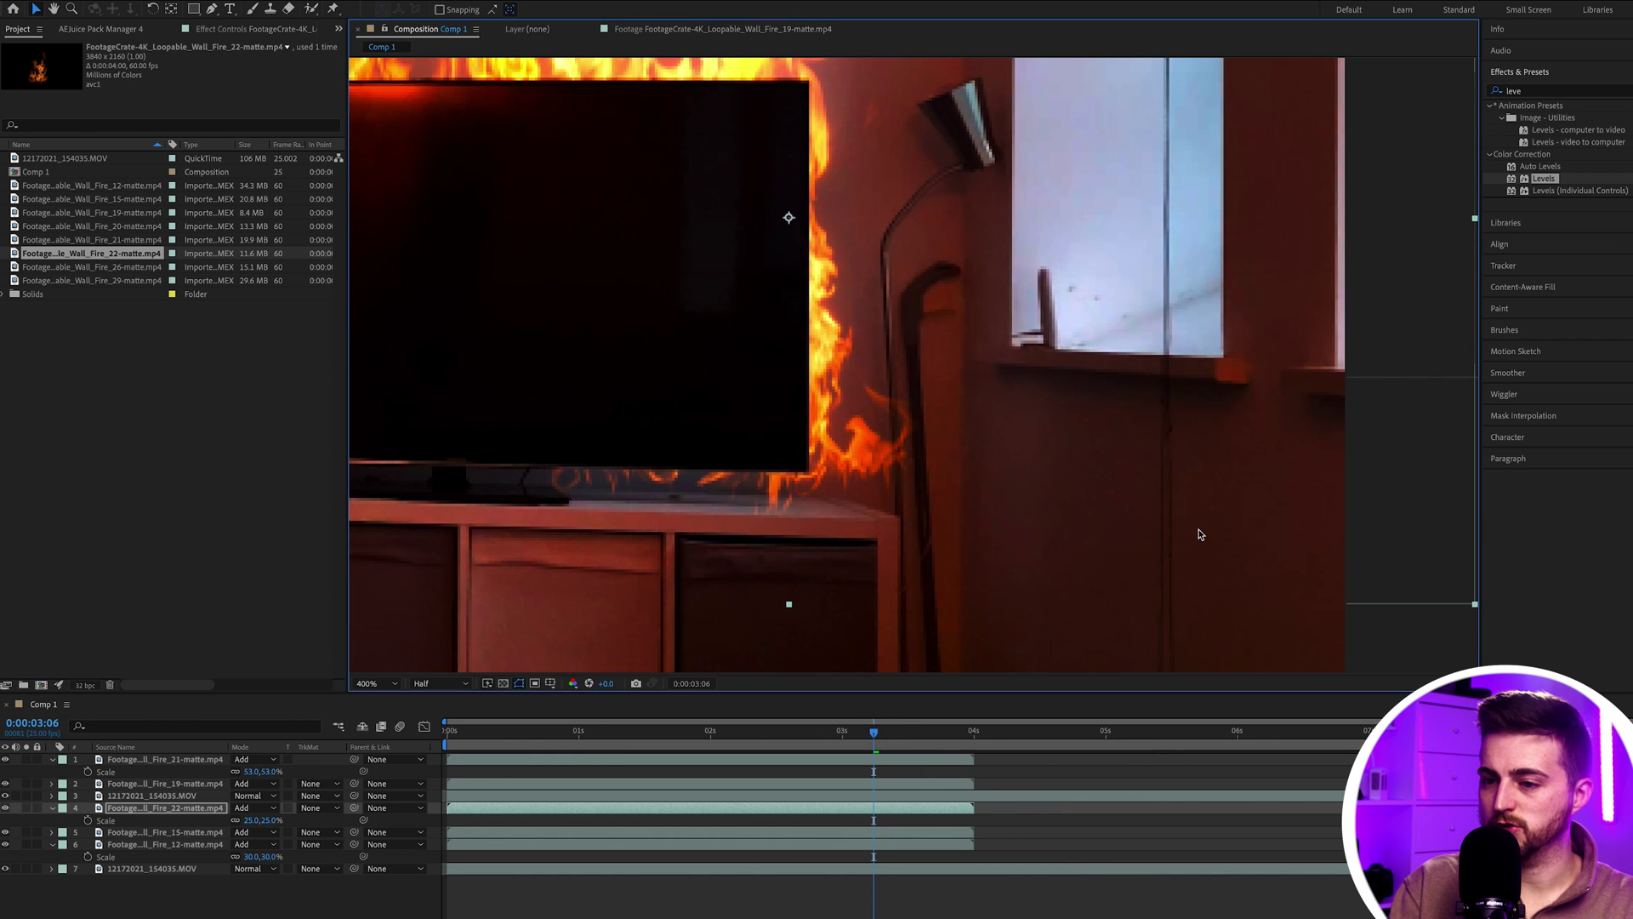
Fit the composition in view and play it from the start to review the wall fires
{"action": "key", "text": "shift+slash"}
{"action": "key", "text": "Home"}
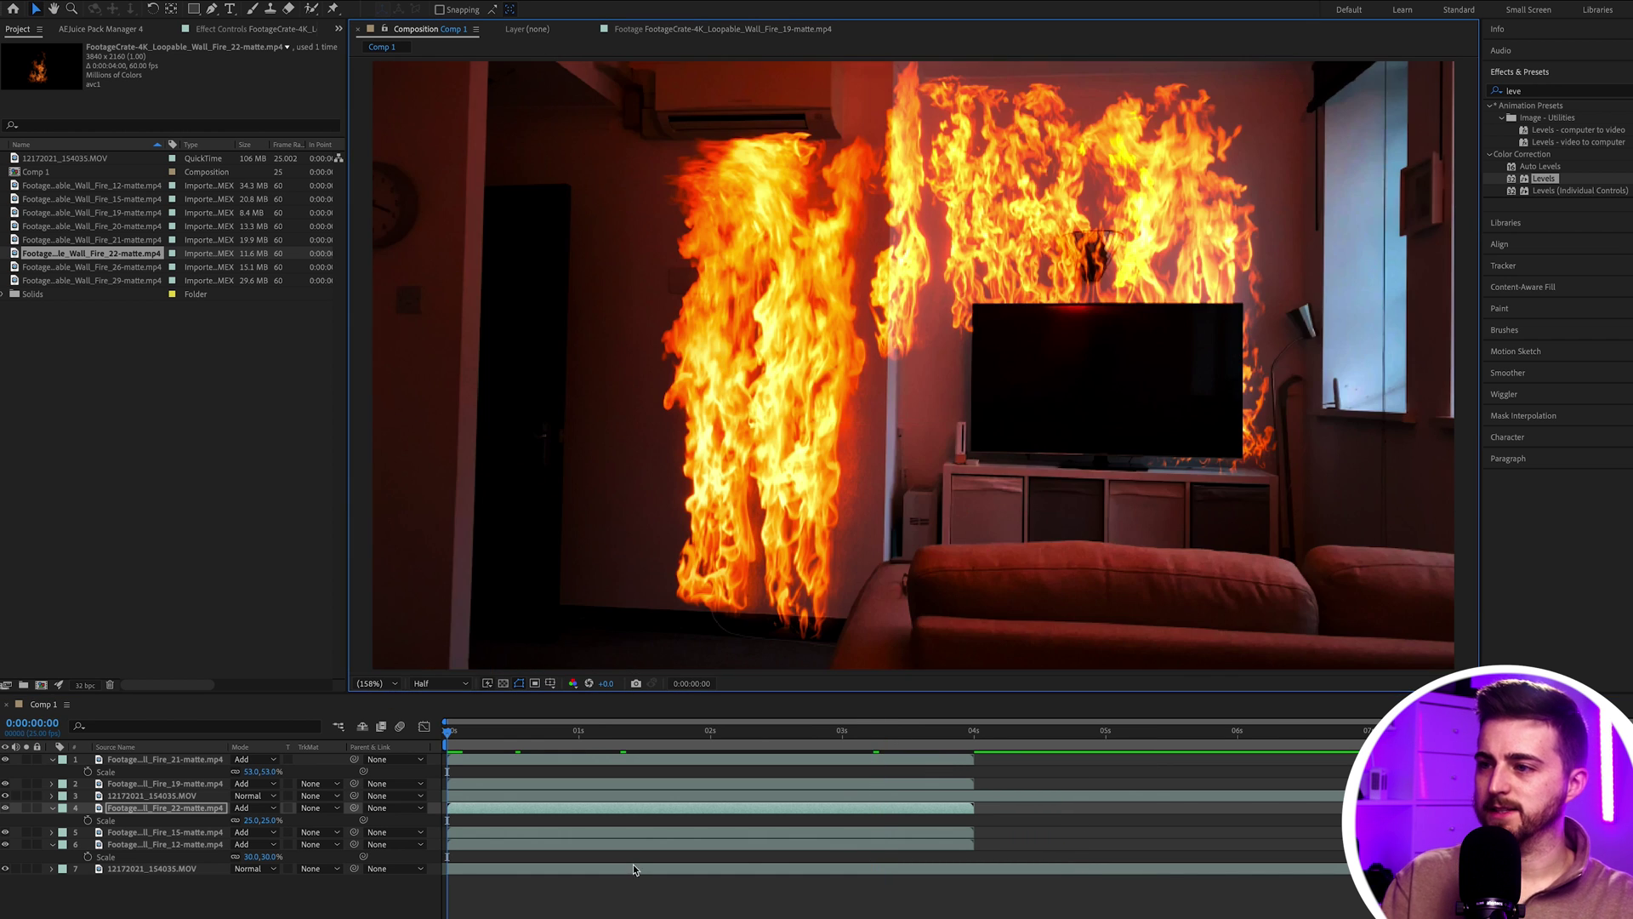
{"action": "key", "text": "space"}
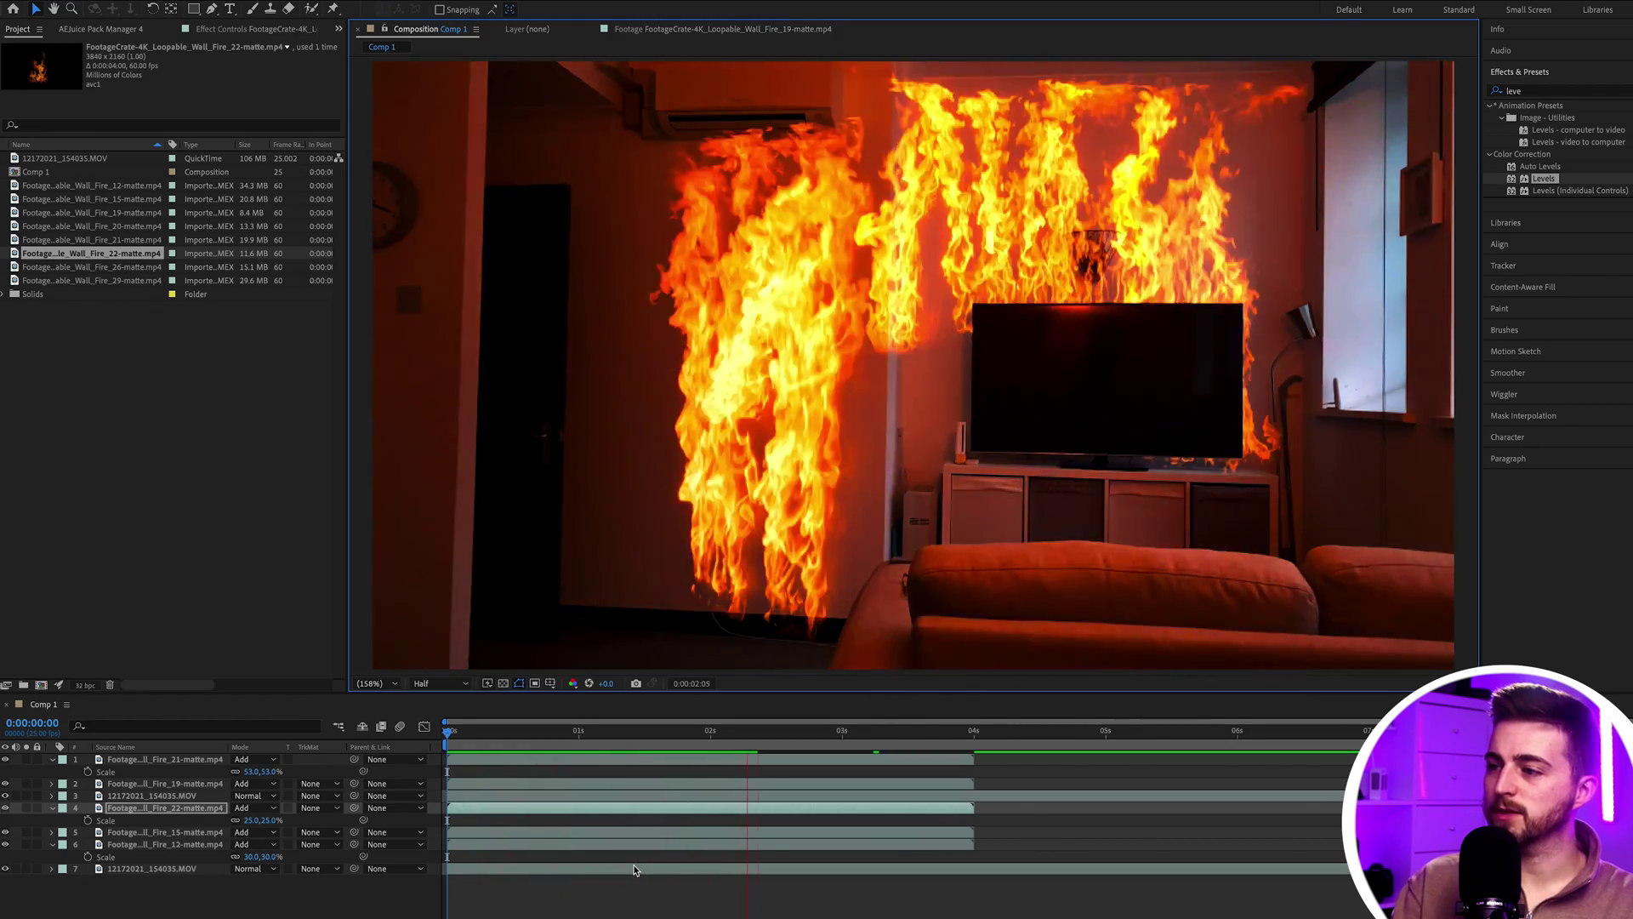
{"action": "key", "text": "space"}
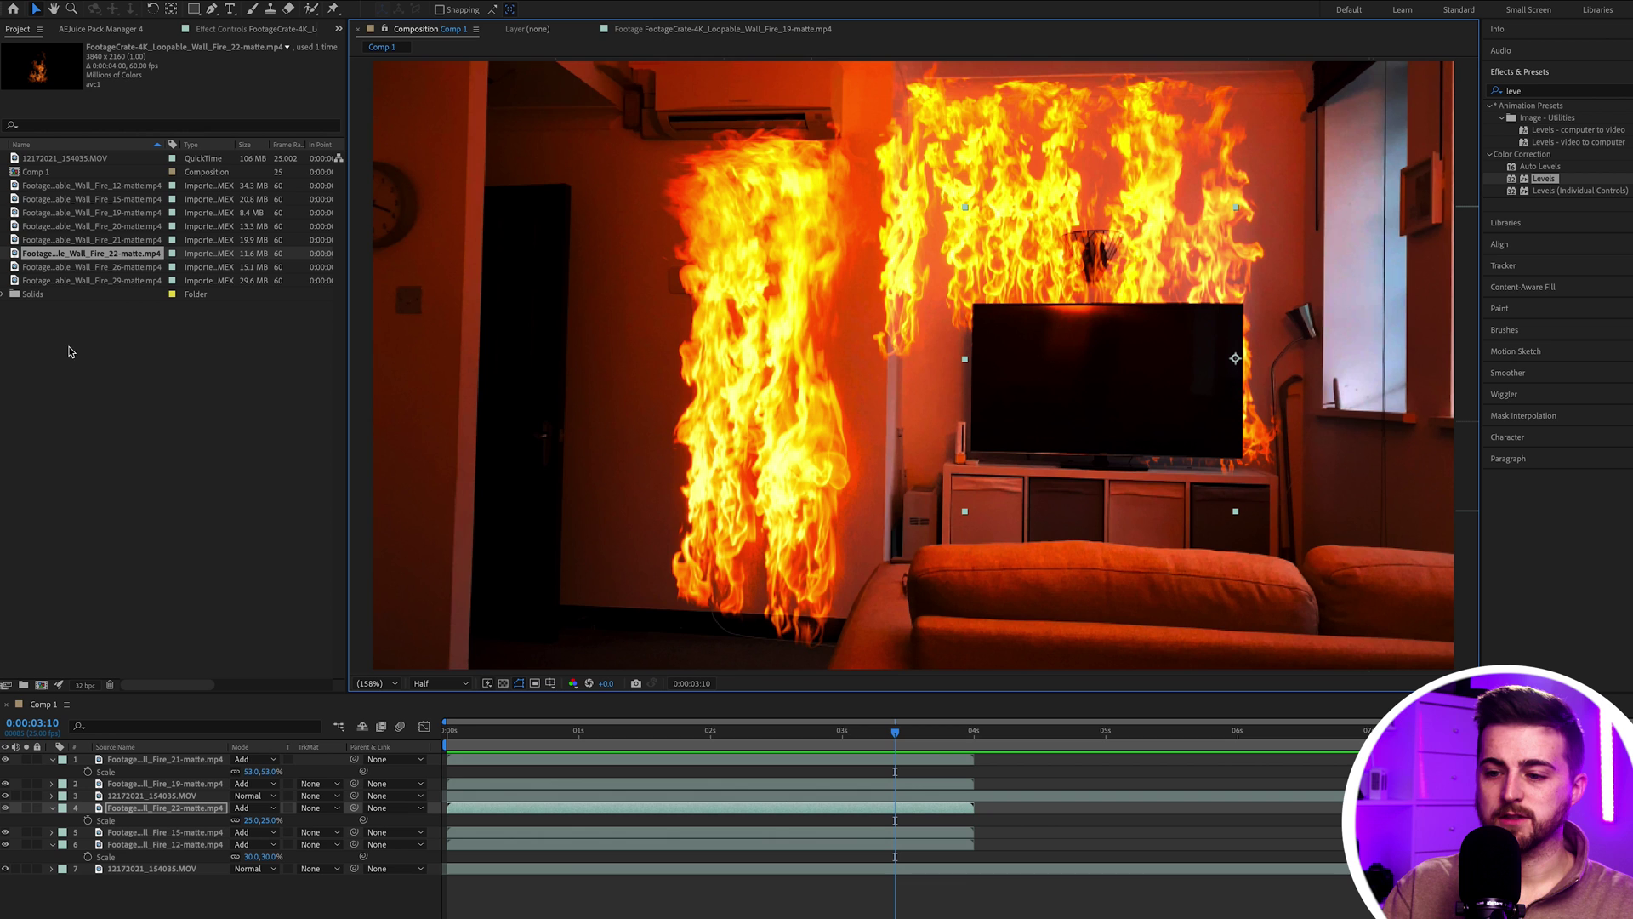
Pick Loopable_Ground_Fire_50-matte in the Fire Assets folder and drag it into the Project panel
{"action": "key", "text": "super+Tab"}
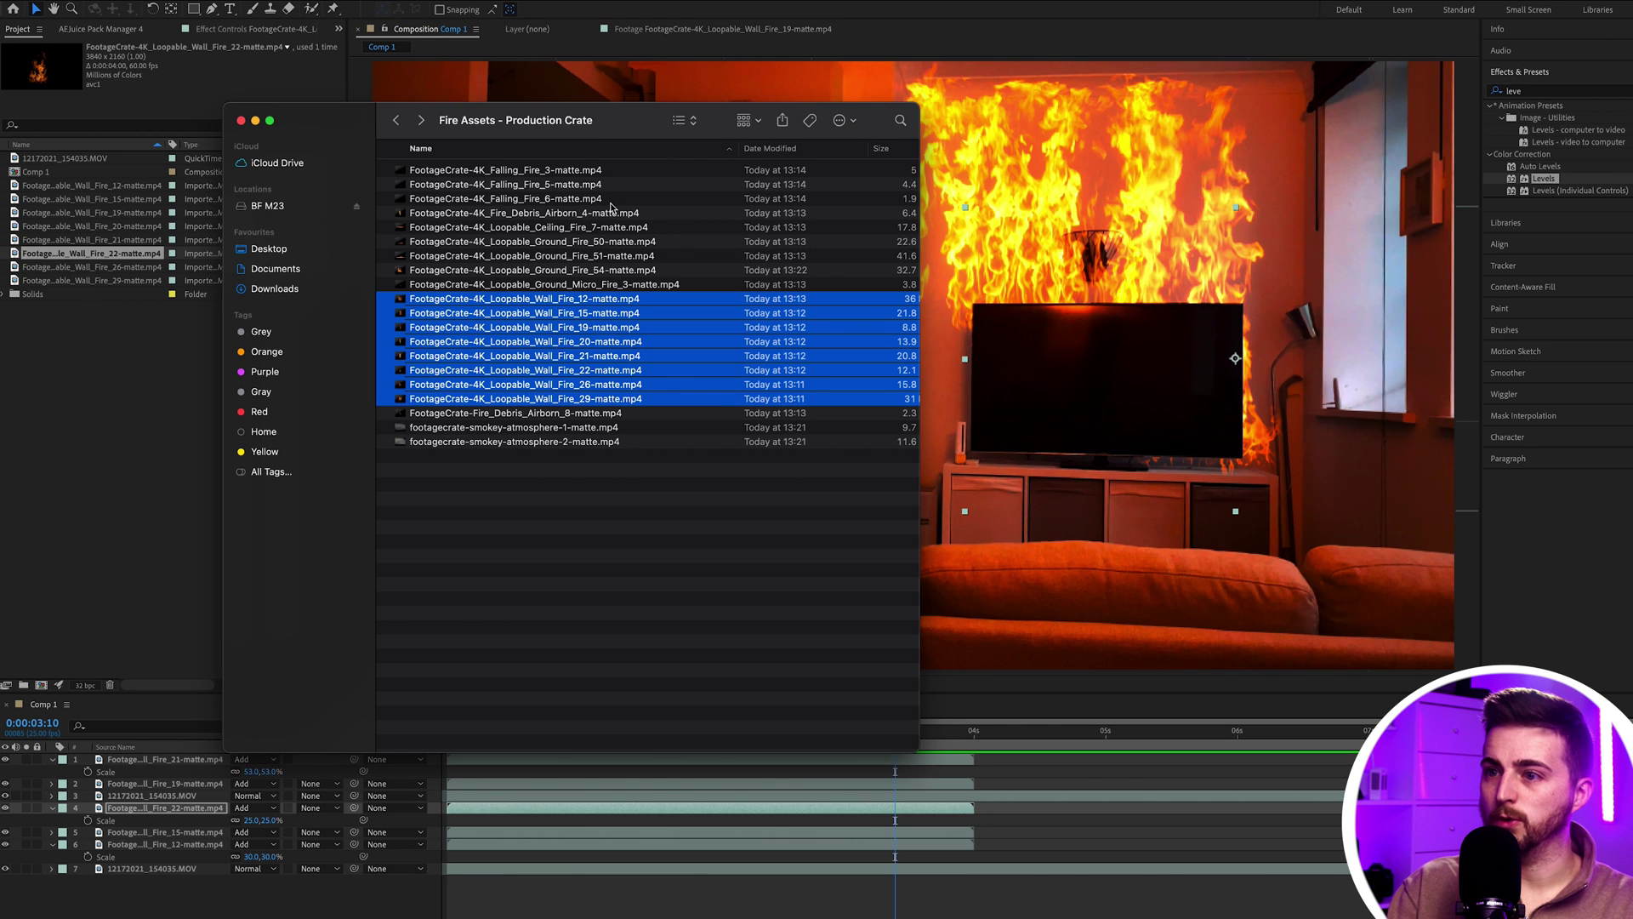
{"action": "left_click", "coordinate": [637, 240]}
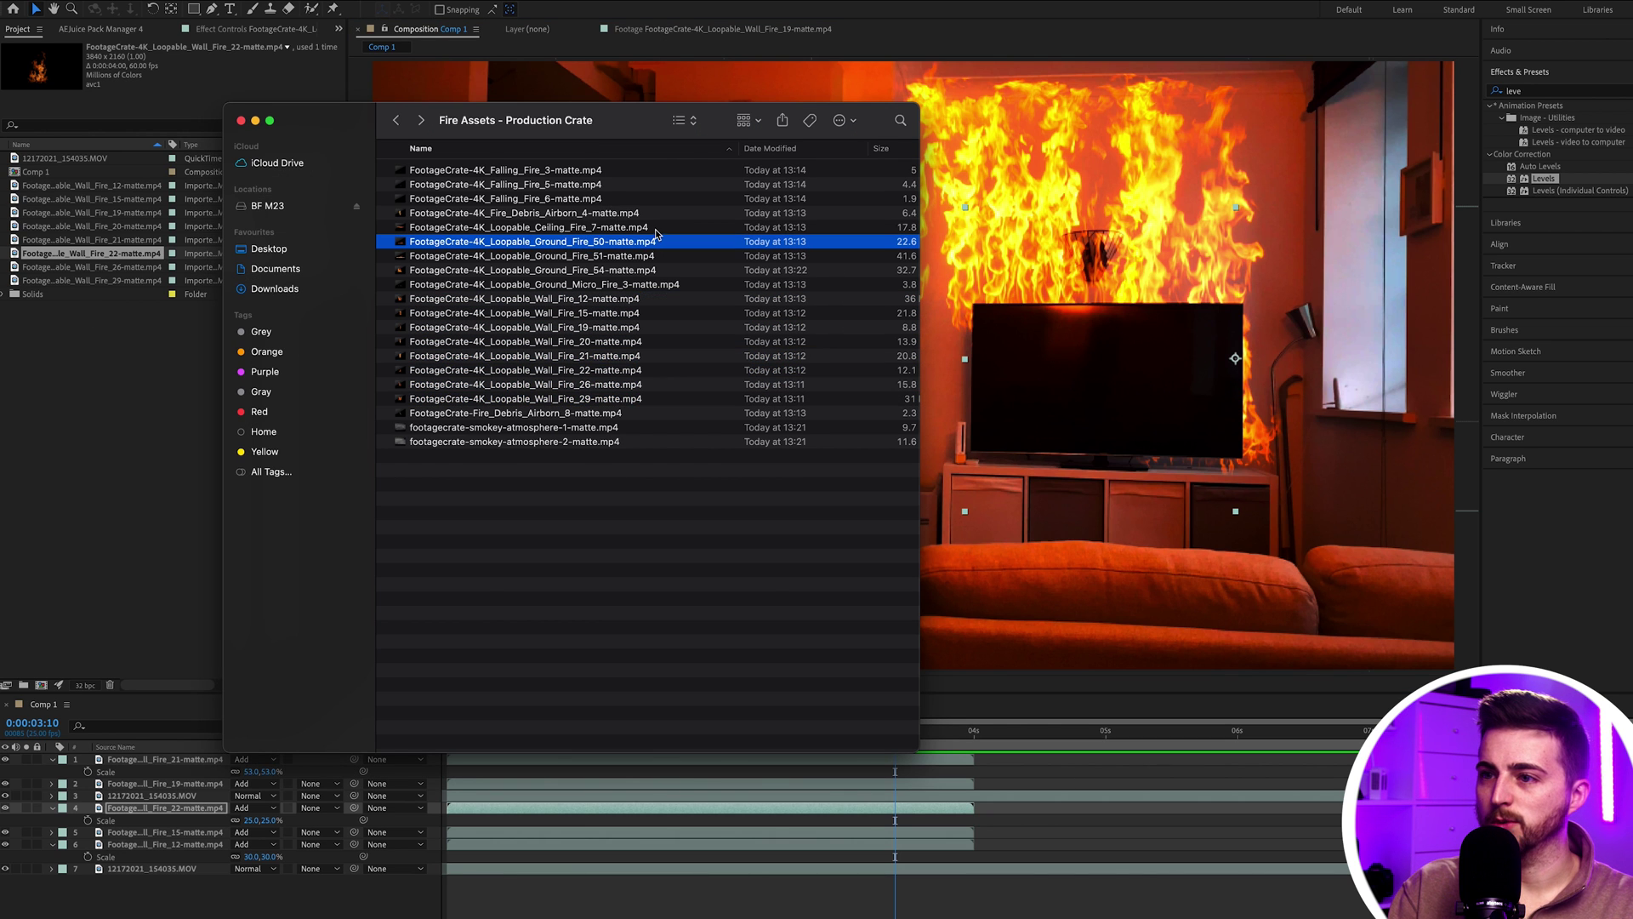
{"action": "left_click", "coordinate": [609, 257]}
{"action": "left_click", "coordinate": [562, 202]}
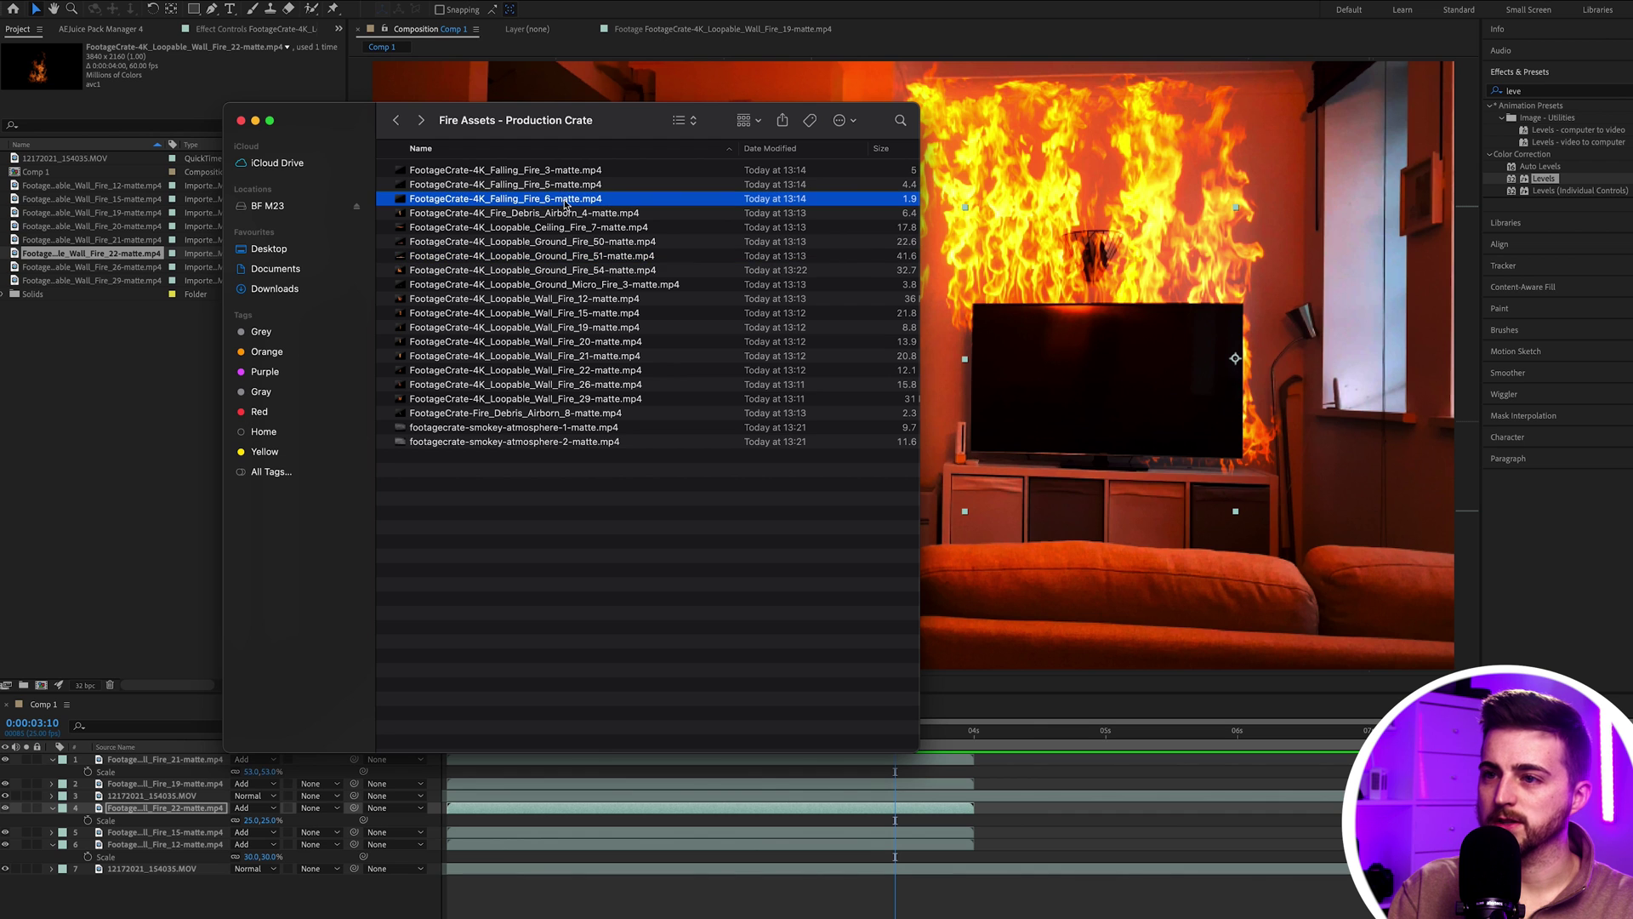
{"action": "left_click", "coordinate": [515, 186]}
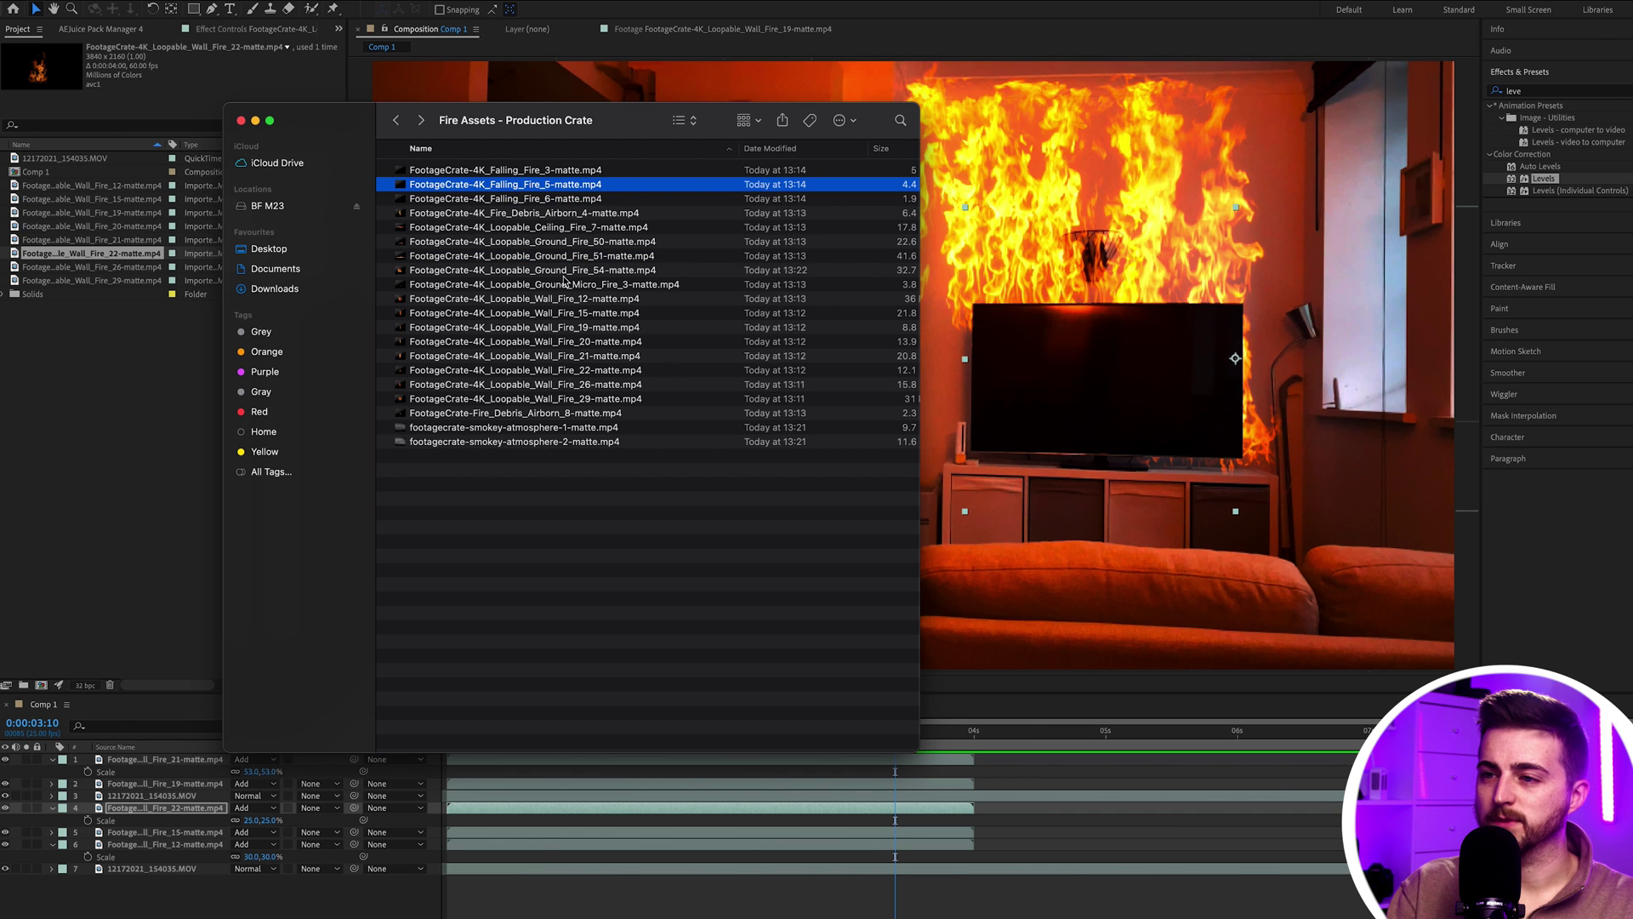
{"action": "left_click", "coordinate": [587, 258]}
{"action": "left_click", "coordinate": [604, 244]}
{"action": "left_click_drag", "start_coordinate": [572, 247], "coordinate": [166, 425]}
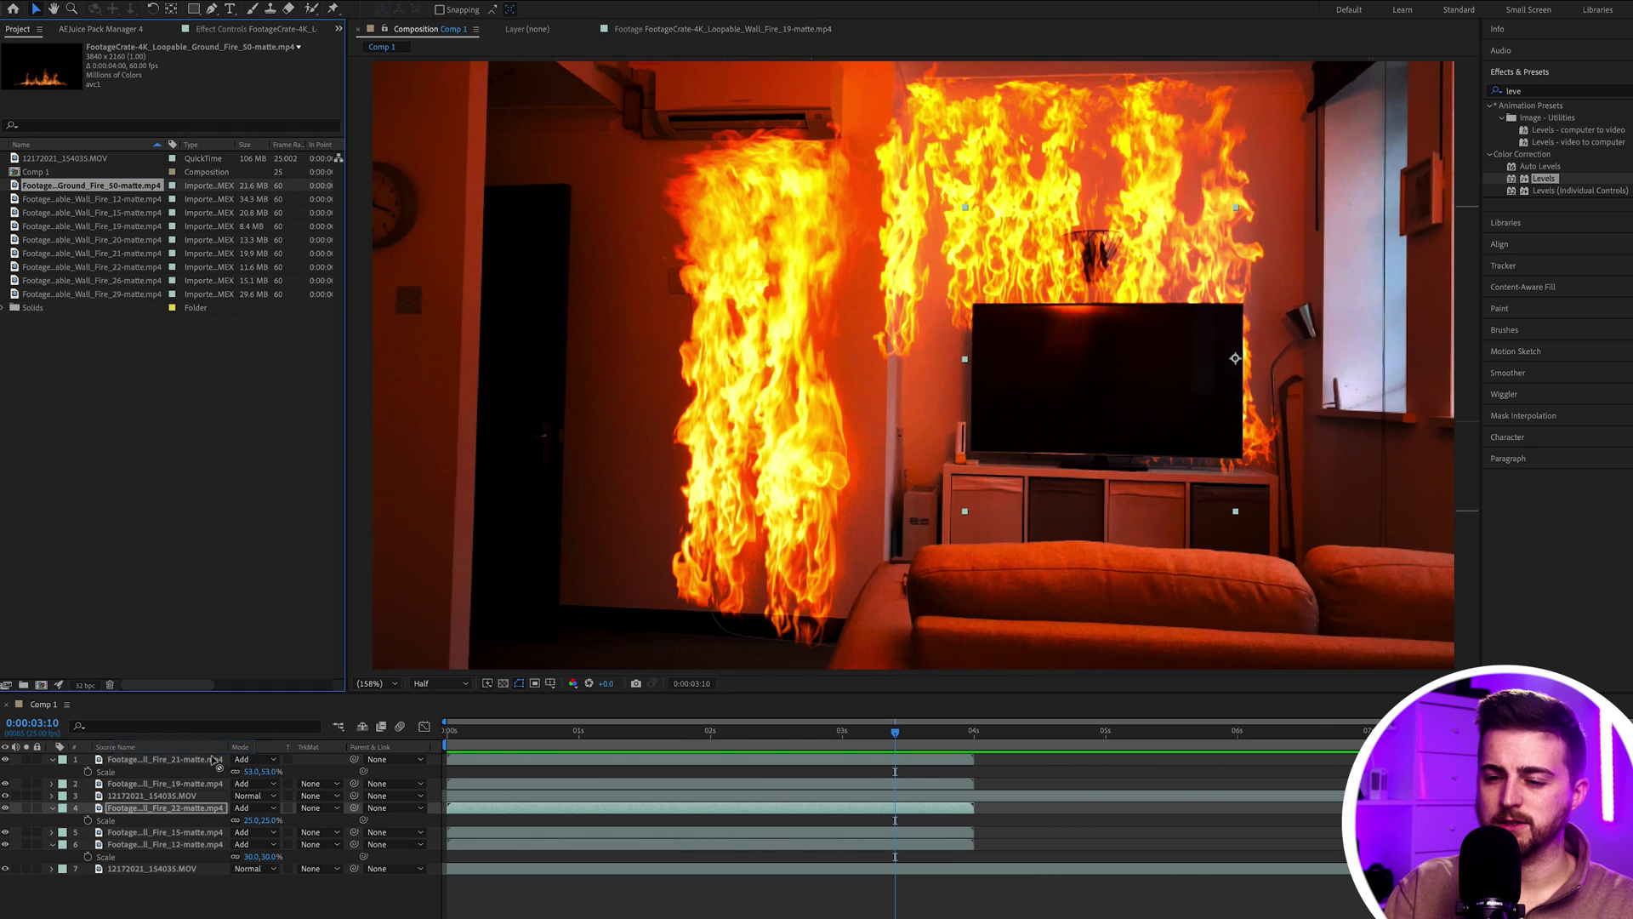
Add the ground-fire clip as the top layer and scale it to 40%
{"action": "left_click_drag", "start_coordinate": [213, 760], "coordinate": [211, 762]}
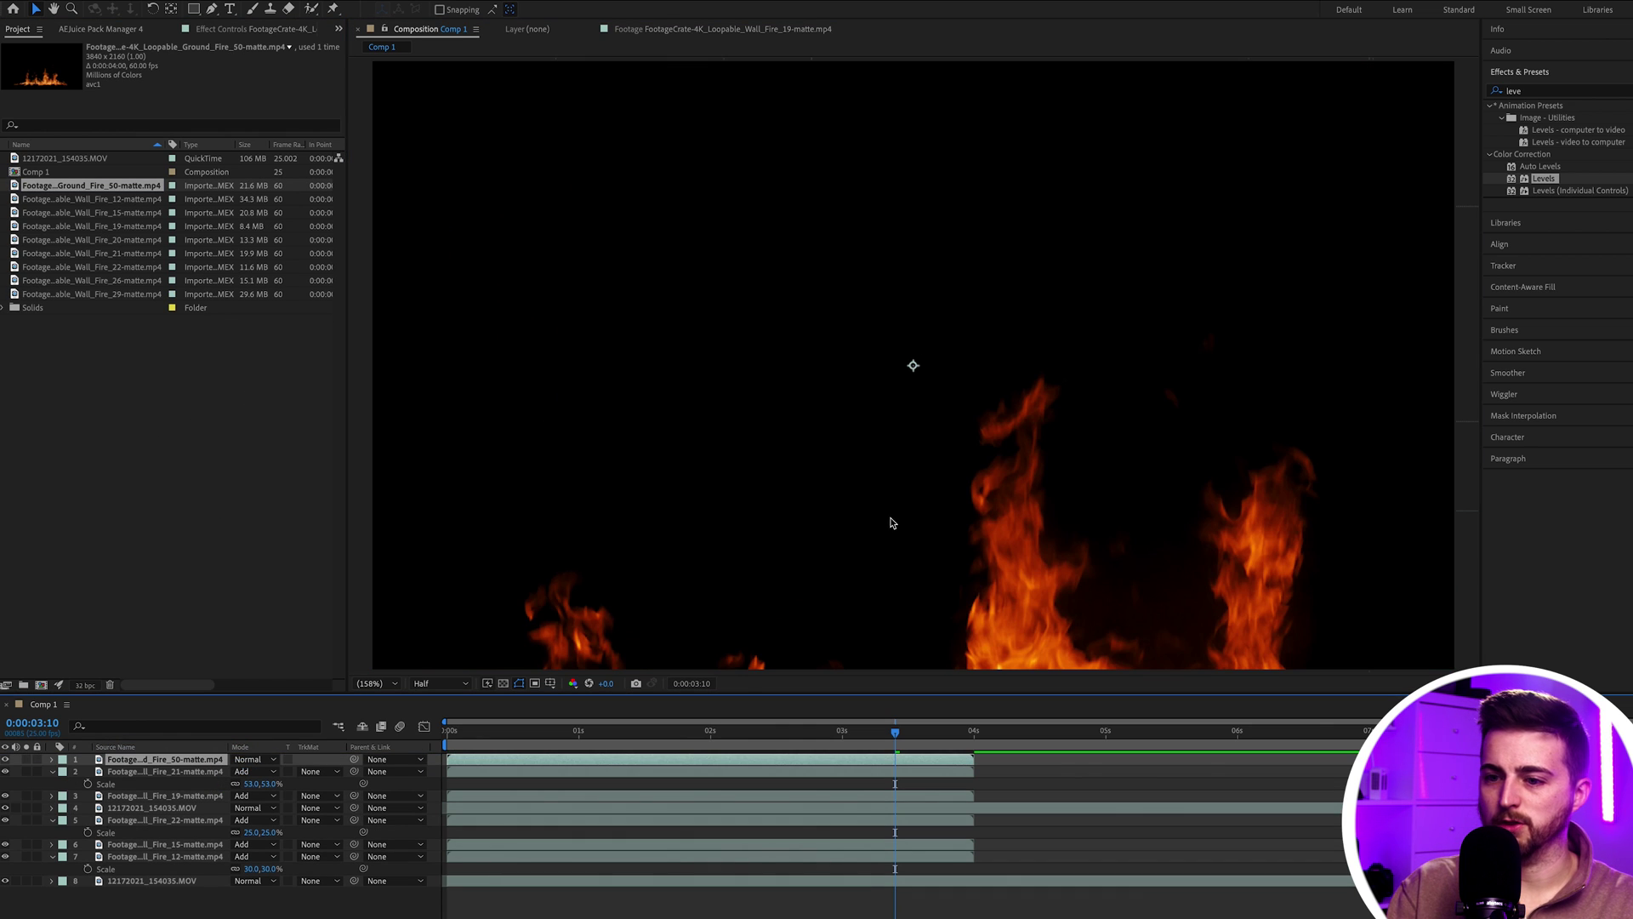
{"action": "key", "text": "s"}
{"action": "left_click_drag", "start_coordinate": [236, 772], "coordinate": [210, 774]}
{"action": "left_click_drag", "start_coordinate": [1033, 524], "coordinate": [1181, 584]}
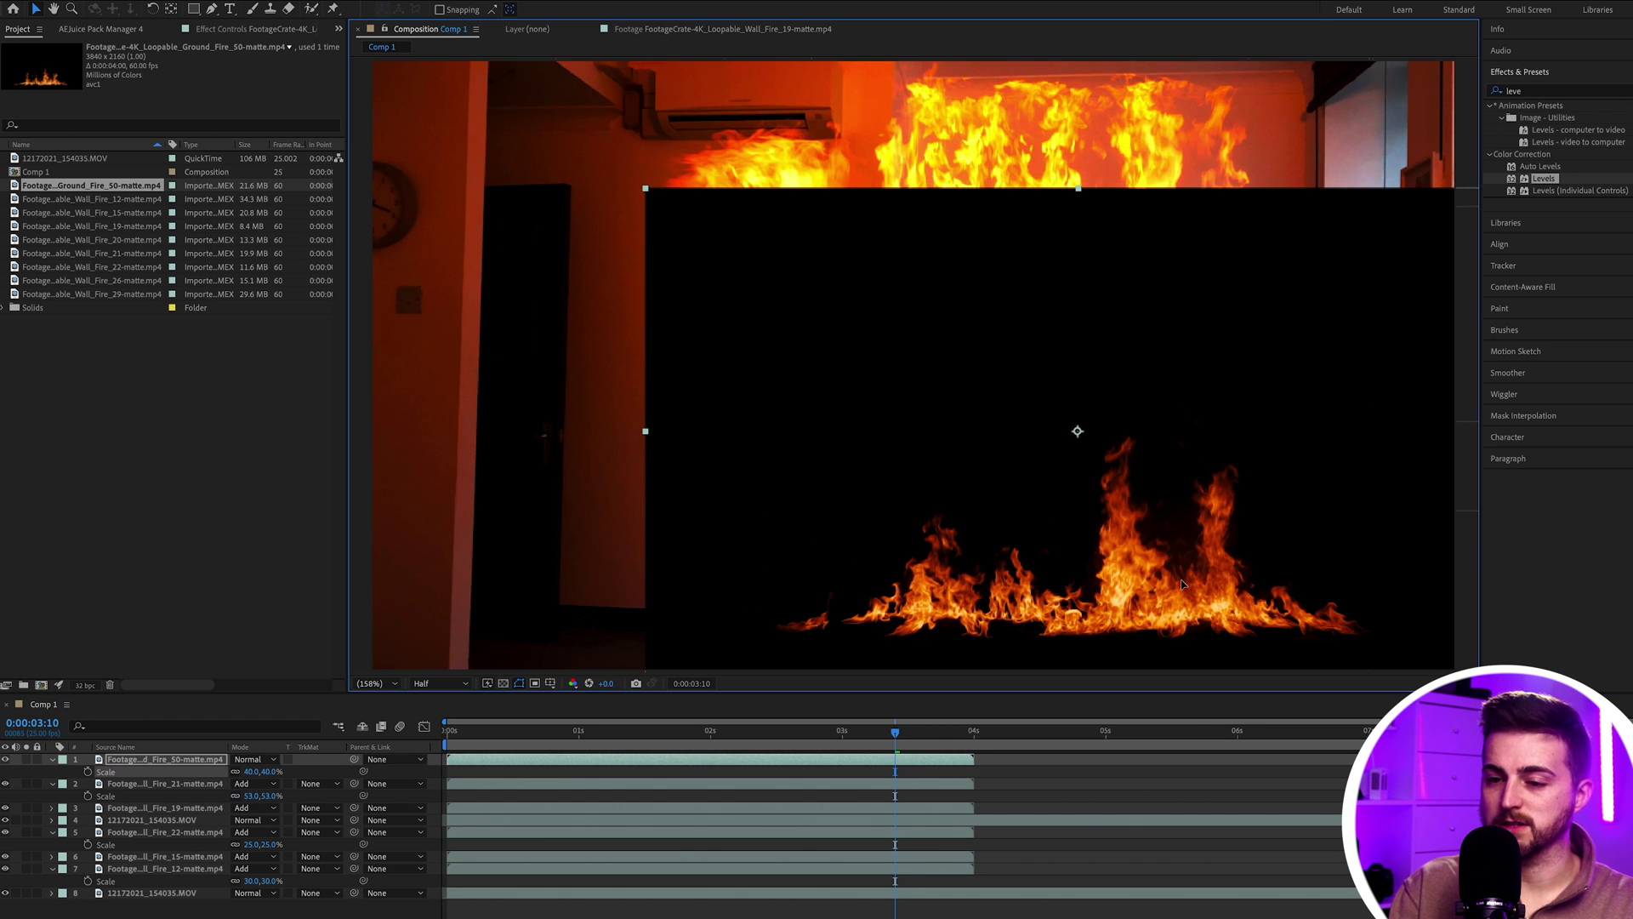
Set the ground fire to Add and move it down over the sofa
{"action": "left_click", "coordinate": [255, 759]}
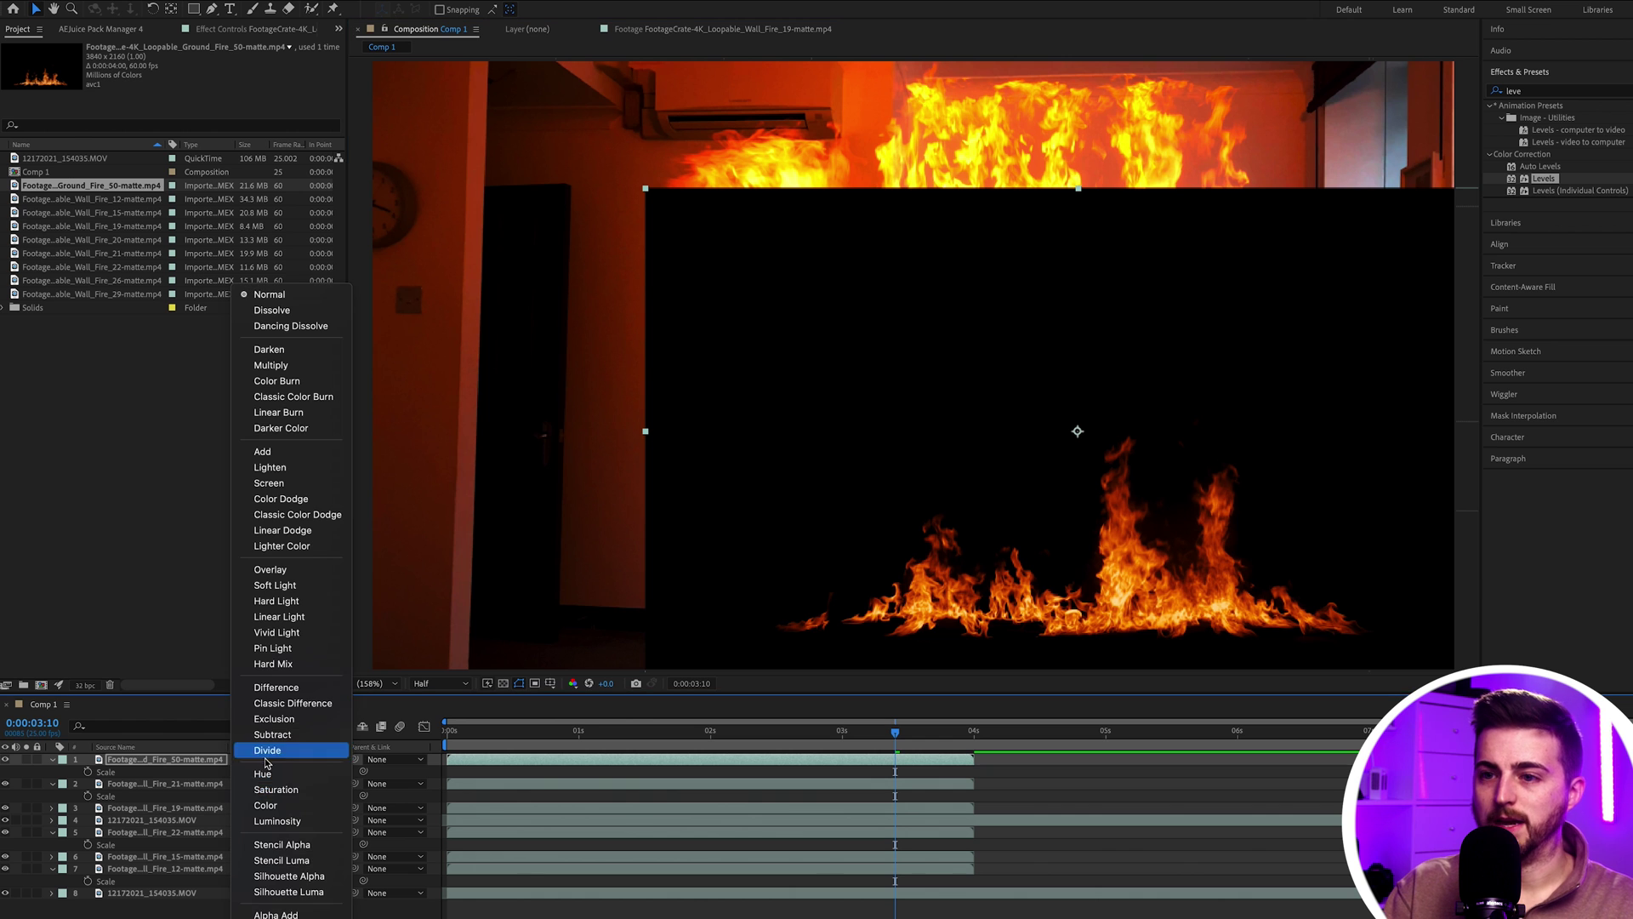
{"action": "left_click", "coordinate": [270, 458]}
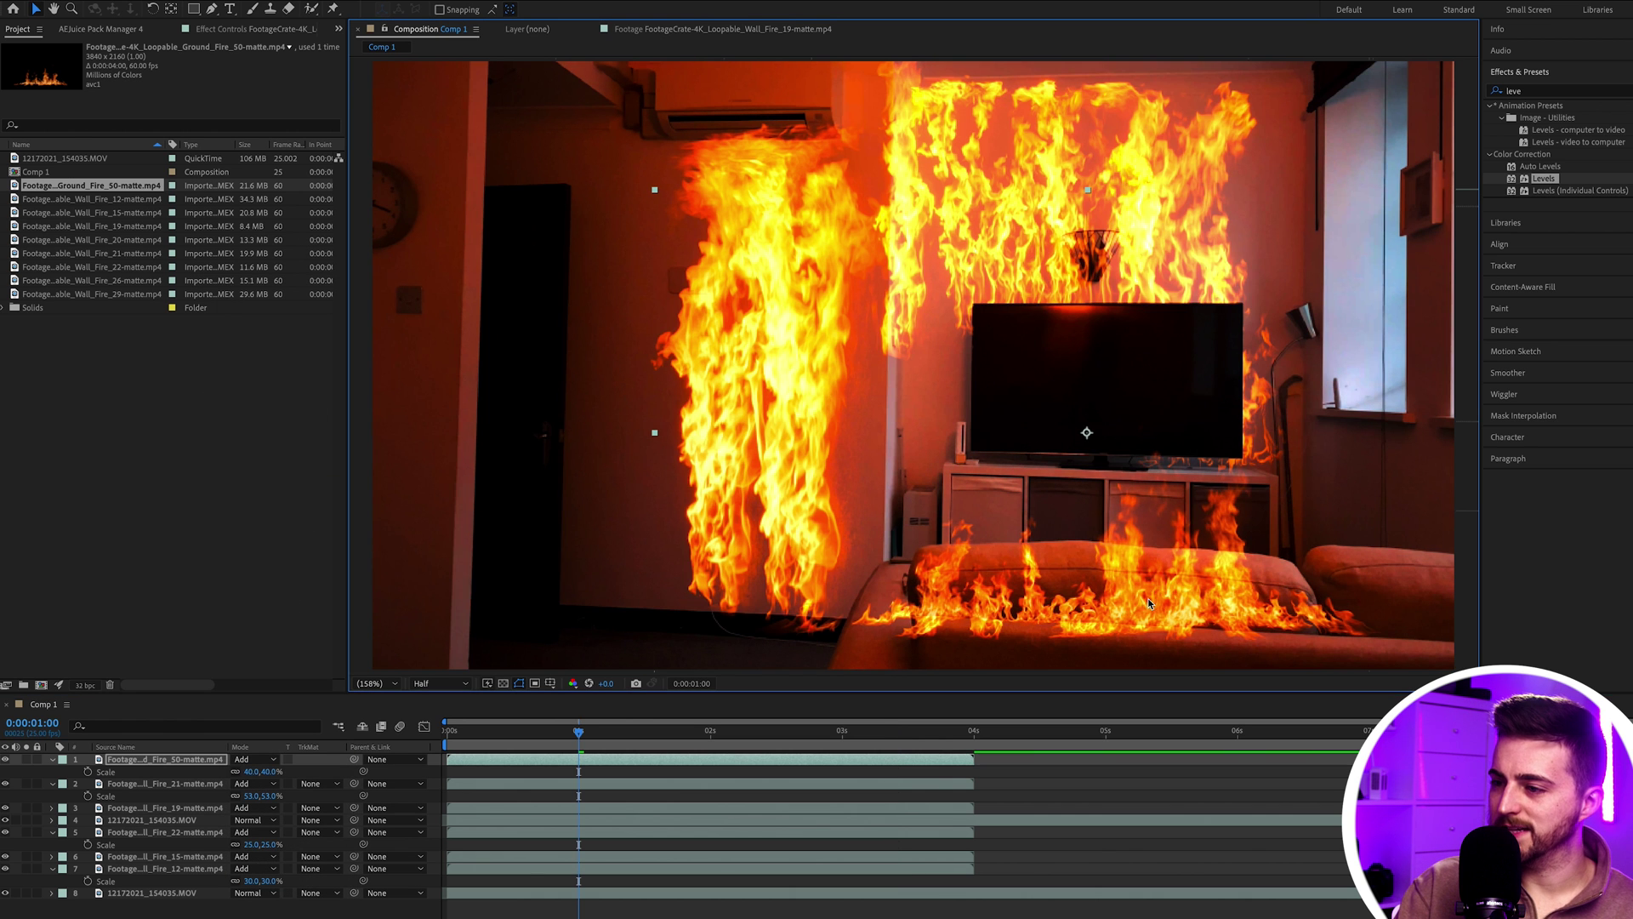
{"action": "left_click_drag", "start_coordinate": [1148, 603], "coordinate": [1216, 606]}
{"action": "left_click", "coordinate": [647, 772]}
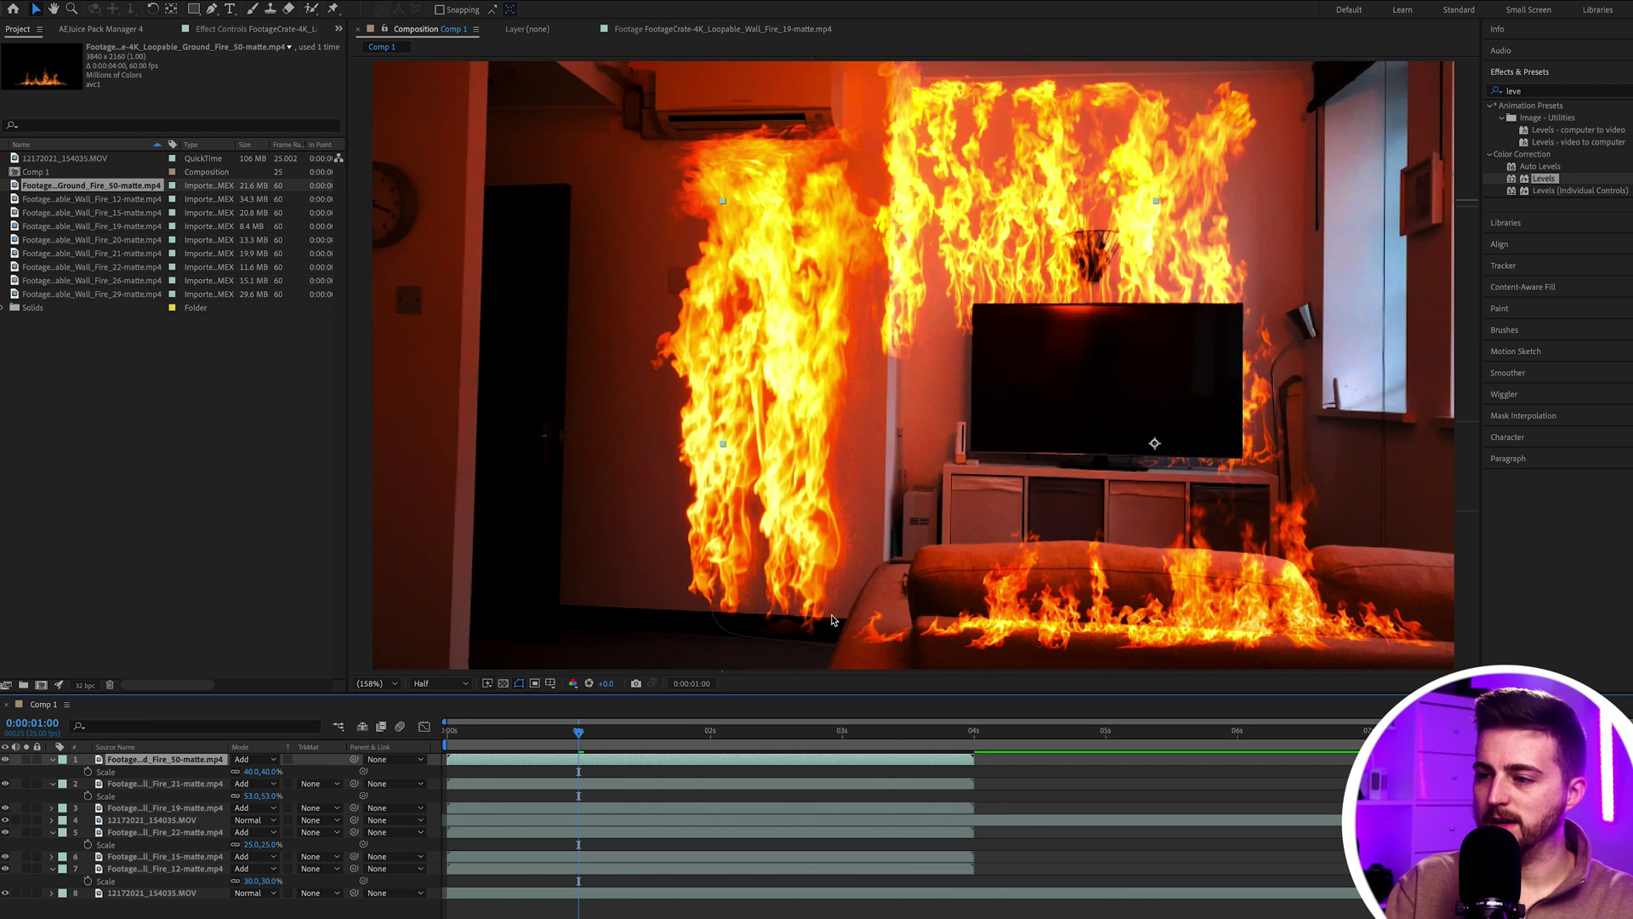
{"action": "left_click", "coordinate": [151, 820]}
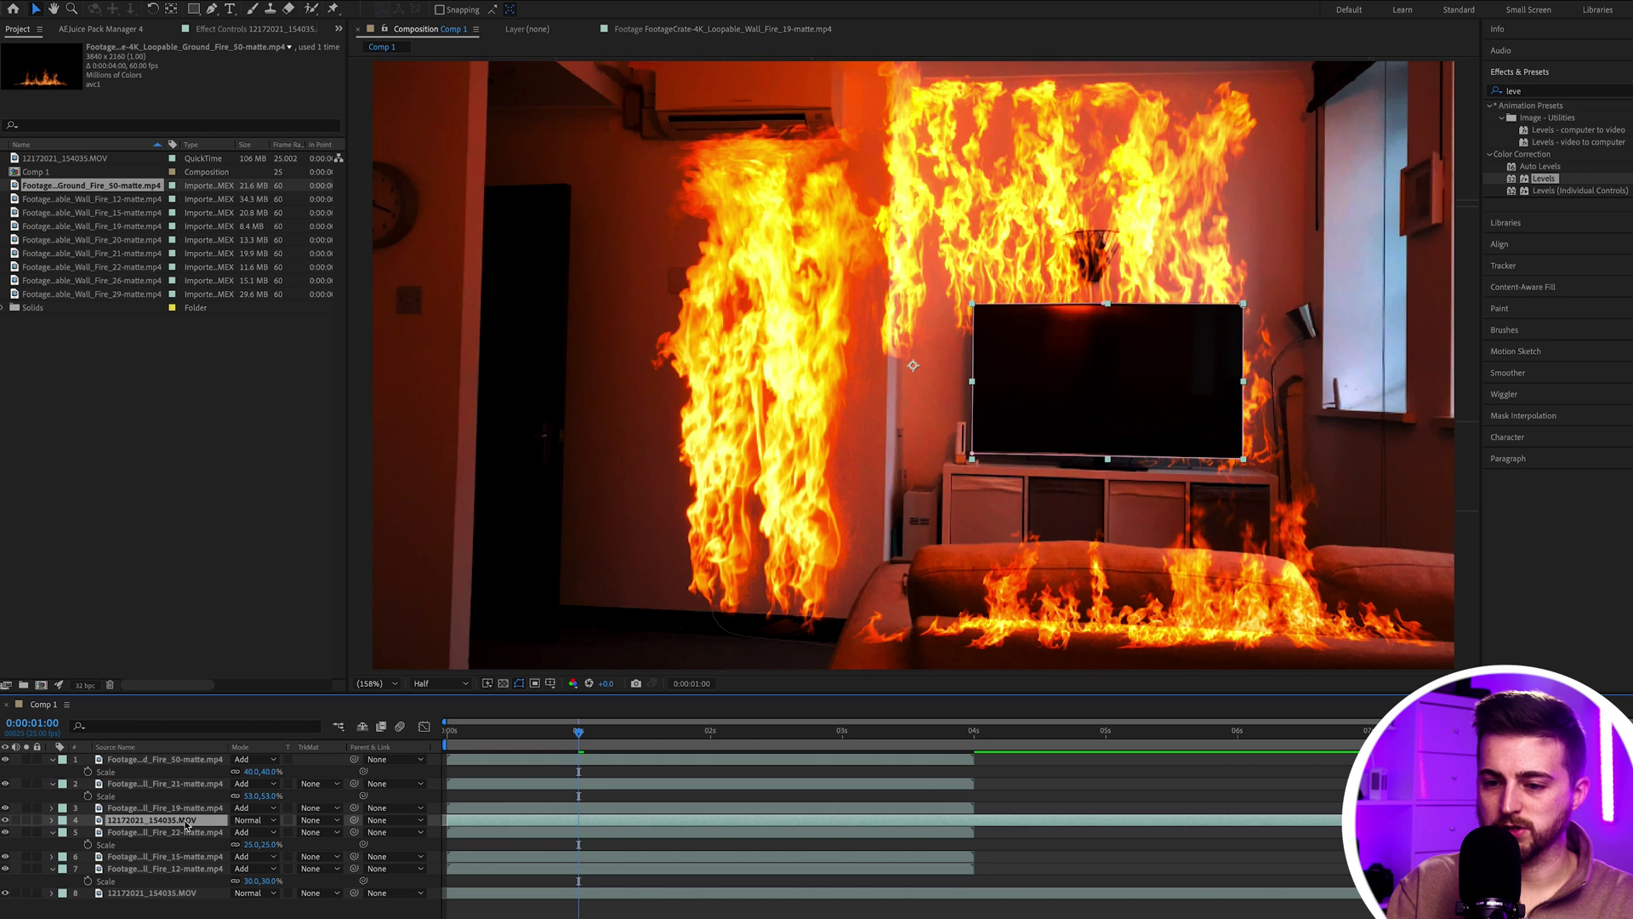
Move the room footage copy above all fire layers and zoom in on the sofa
{"action": "left_click", "coordinate": [154, 895]}
{"action": "left_click_drag", "start_coordinate": [155, 899], "coordinate": [176, 760]}
{"action": "scroll", "coordinate": [930, 572], "scroll_direction": "up", "scroll_amount": 1}
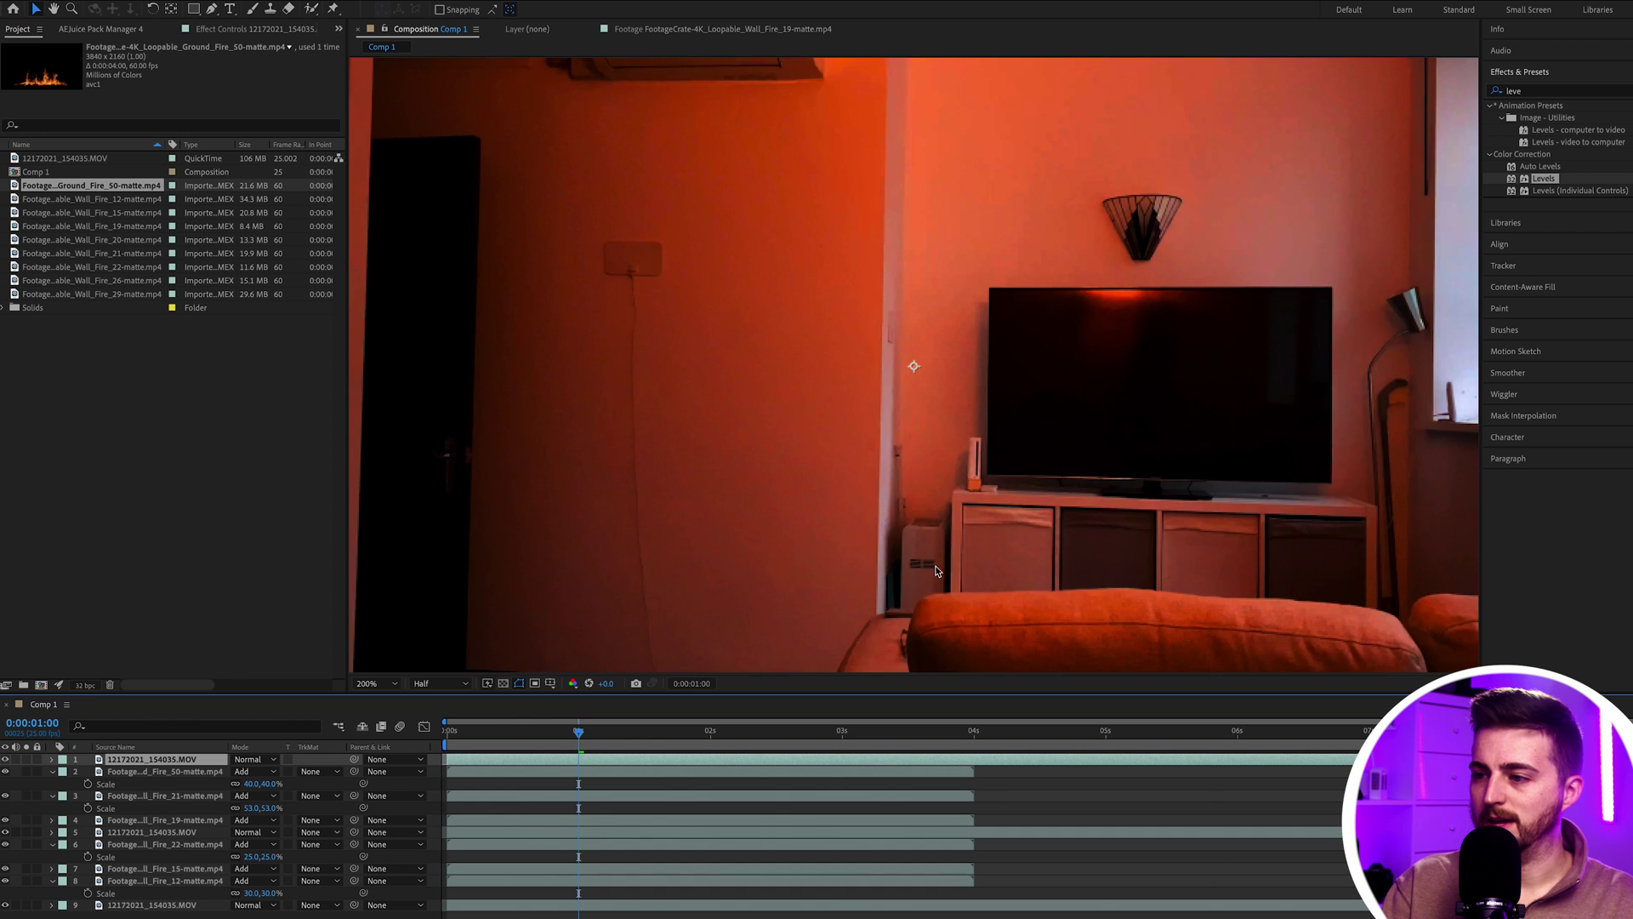
{"action": "key", "text": "h"}
{"action": "left_click_drag", "start_coordinate": [930, 572], "coordinate": [873, 302]}
{"action": "scroll", "coordinate": [721, 466], "scroll_direction": "up", "scroll_amount": 2}
{"action": "key", "text": "h"}
{"action": "left_click_drag", "start_coordinate": [655, 477], "coordinate": [1024, 460]}
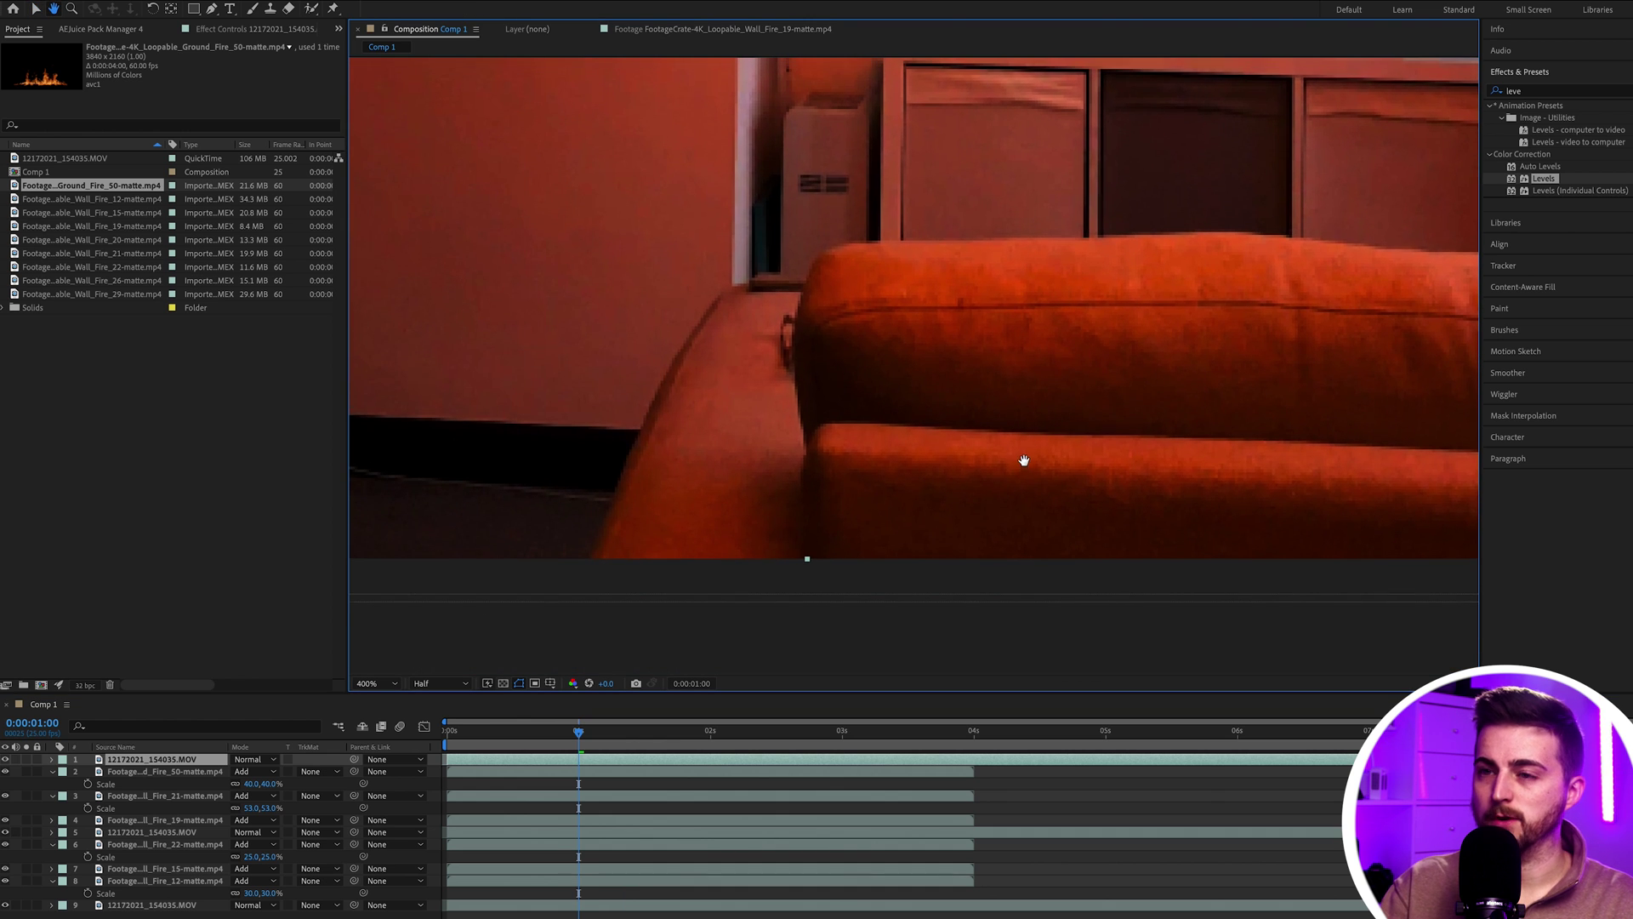
Draw a Pen mask around the sofa on the room footage copy, then fit the view
{"action": "left_click", "coordinate": [213, 8]}
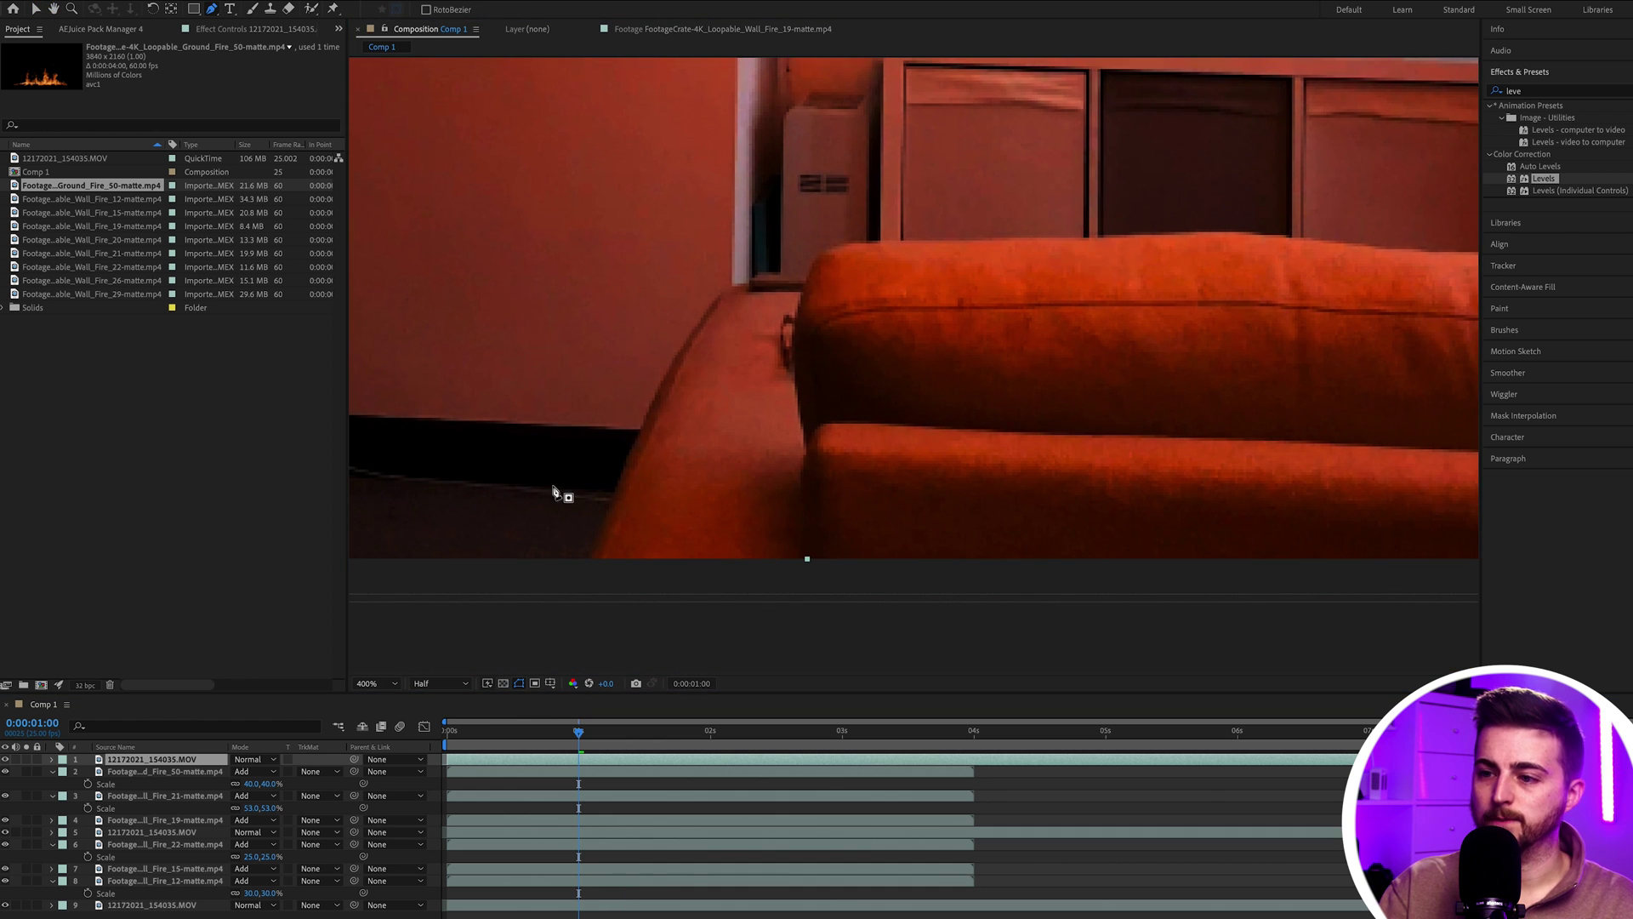
{"action": "left_click_drag", "start_coordinate": [570, 584], "coordinate": [579, 565]}
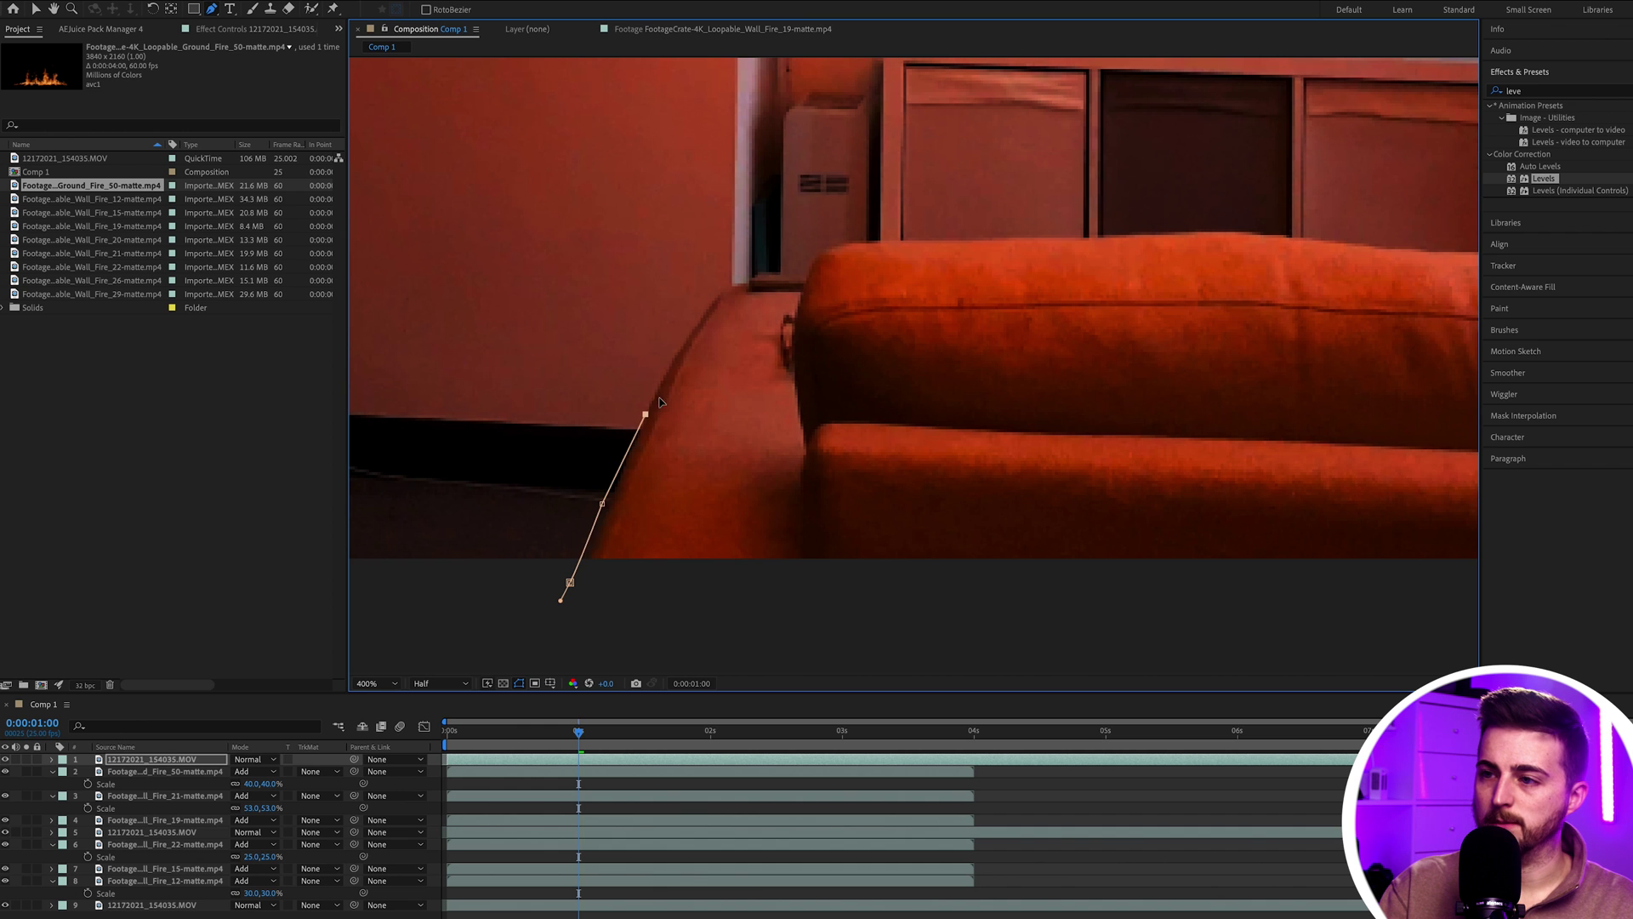
{"action": "key", "text": "h"}
{"action": "left_click_drag", "start_coordinate": [801, 285], "coordinate": [1038, 289]}
{"action": "scroll", "coordinate": [395, 367], "scroll_direction": "up", "scroll_amount": 2}
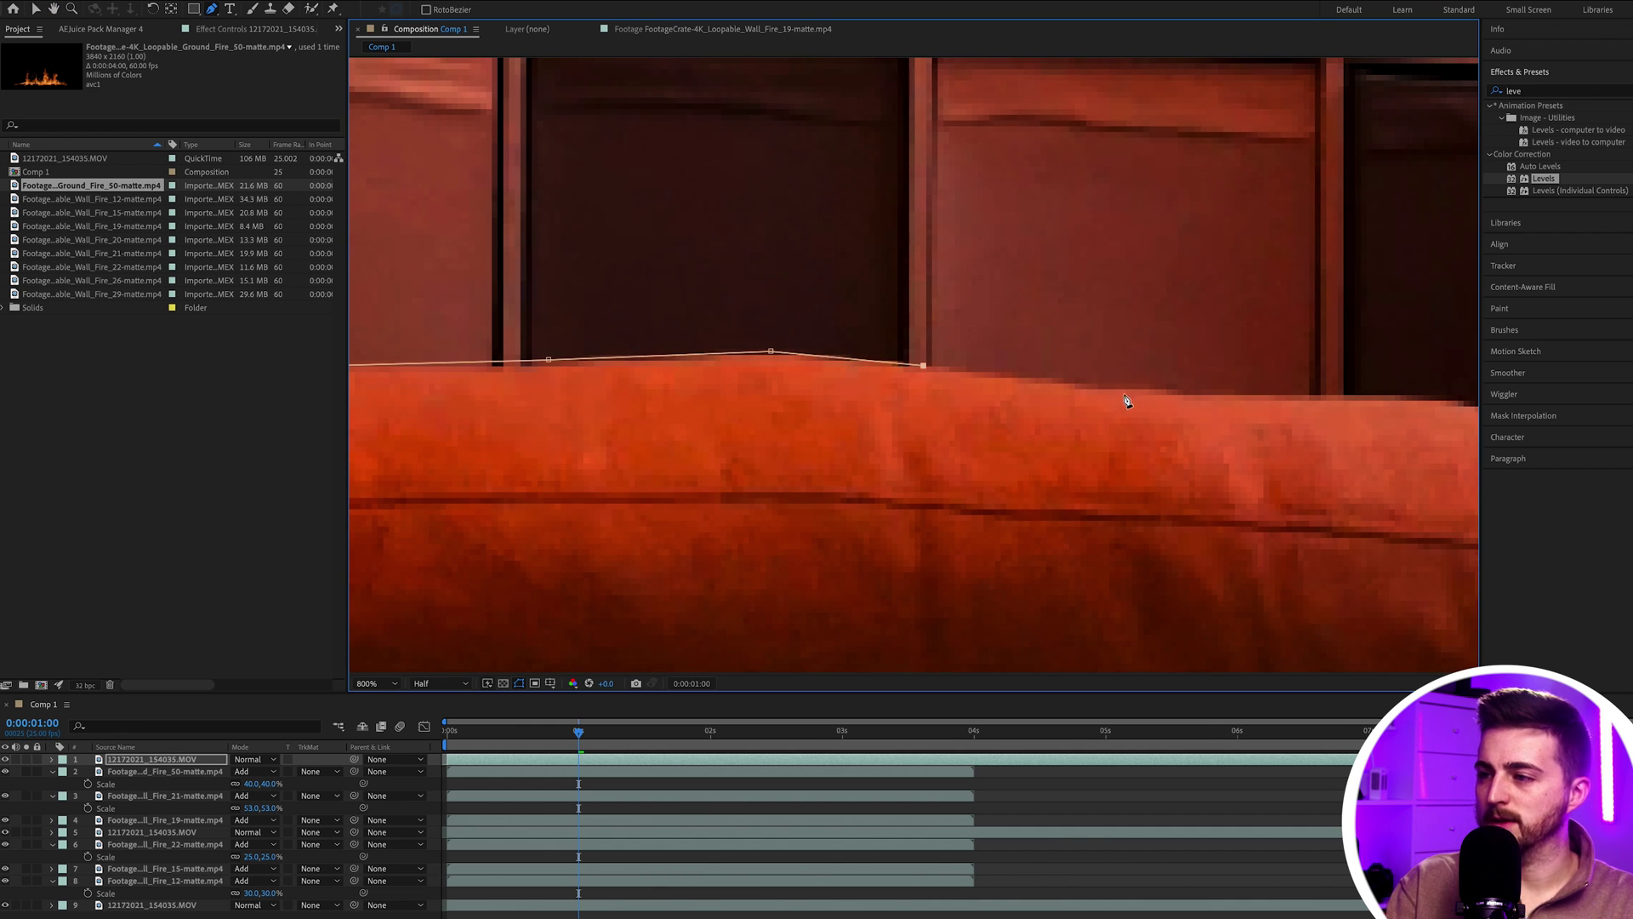
{"action": "left_click_drag", "start_coordinate": [1169, 414], "coordinate": [427, 438]}
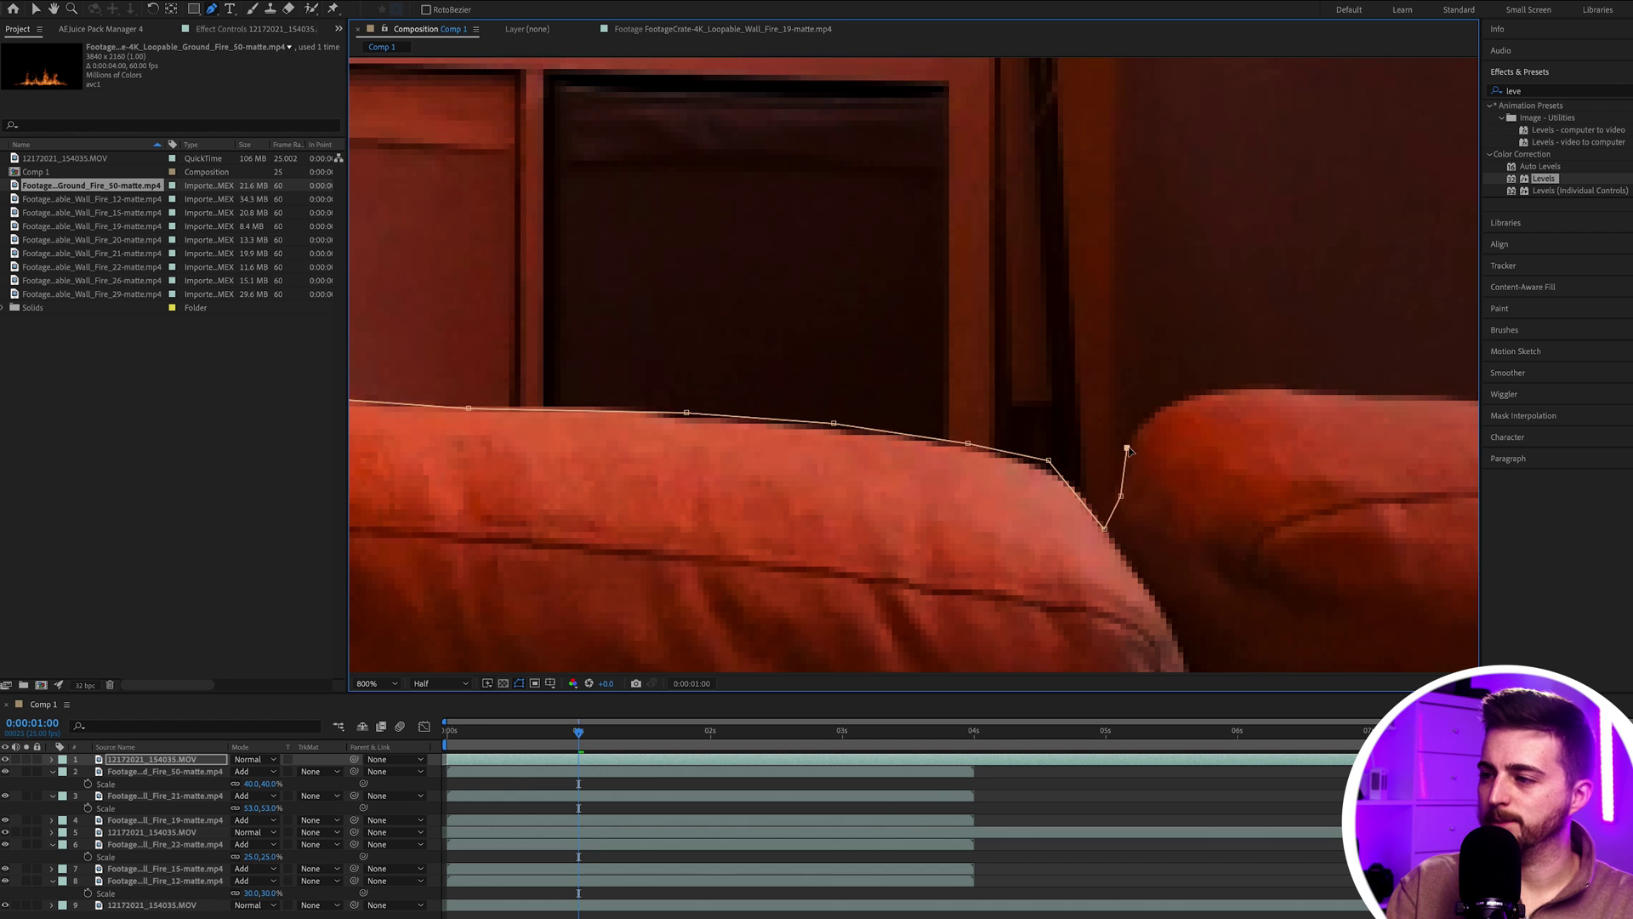
{"action": "scroll", "coordinate": [1413, 396], "scroll_direction": "up", "scroll_amount": 1}
{"action": "left_click_drag", "start_coordinate": [1412, 397], "coordinate": [652, 477]}
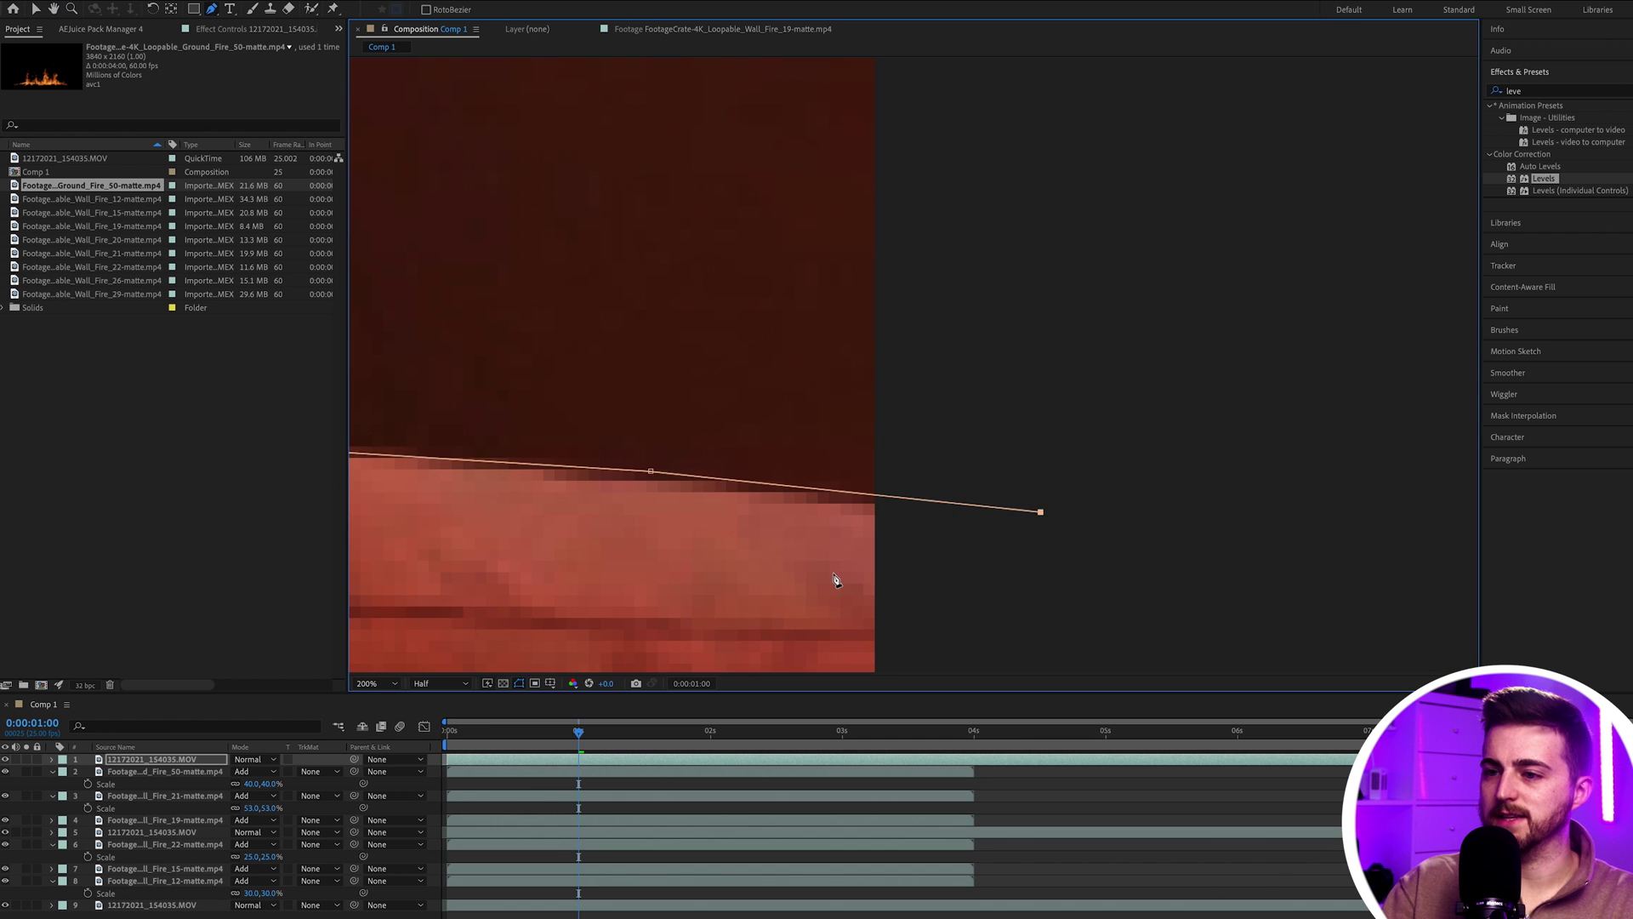
{"action": "scroll", "coordinate": [836, 579], "scroll_direction": "down", "scroll_amount": 4}
{"action": "scroll", "coordinate": [601, 641], "scroll_direction": "up", "scroll_amount": 2}
{"action": "left_click", "coordinate": [372, 685]}
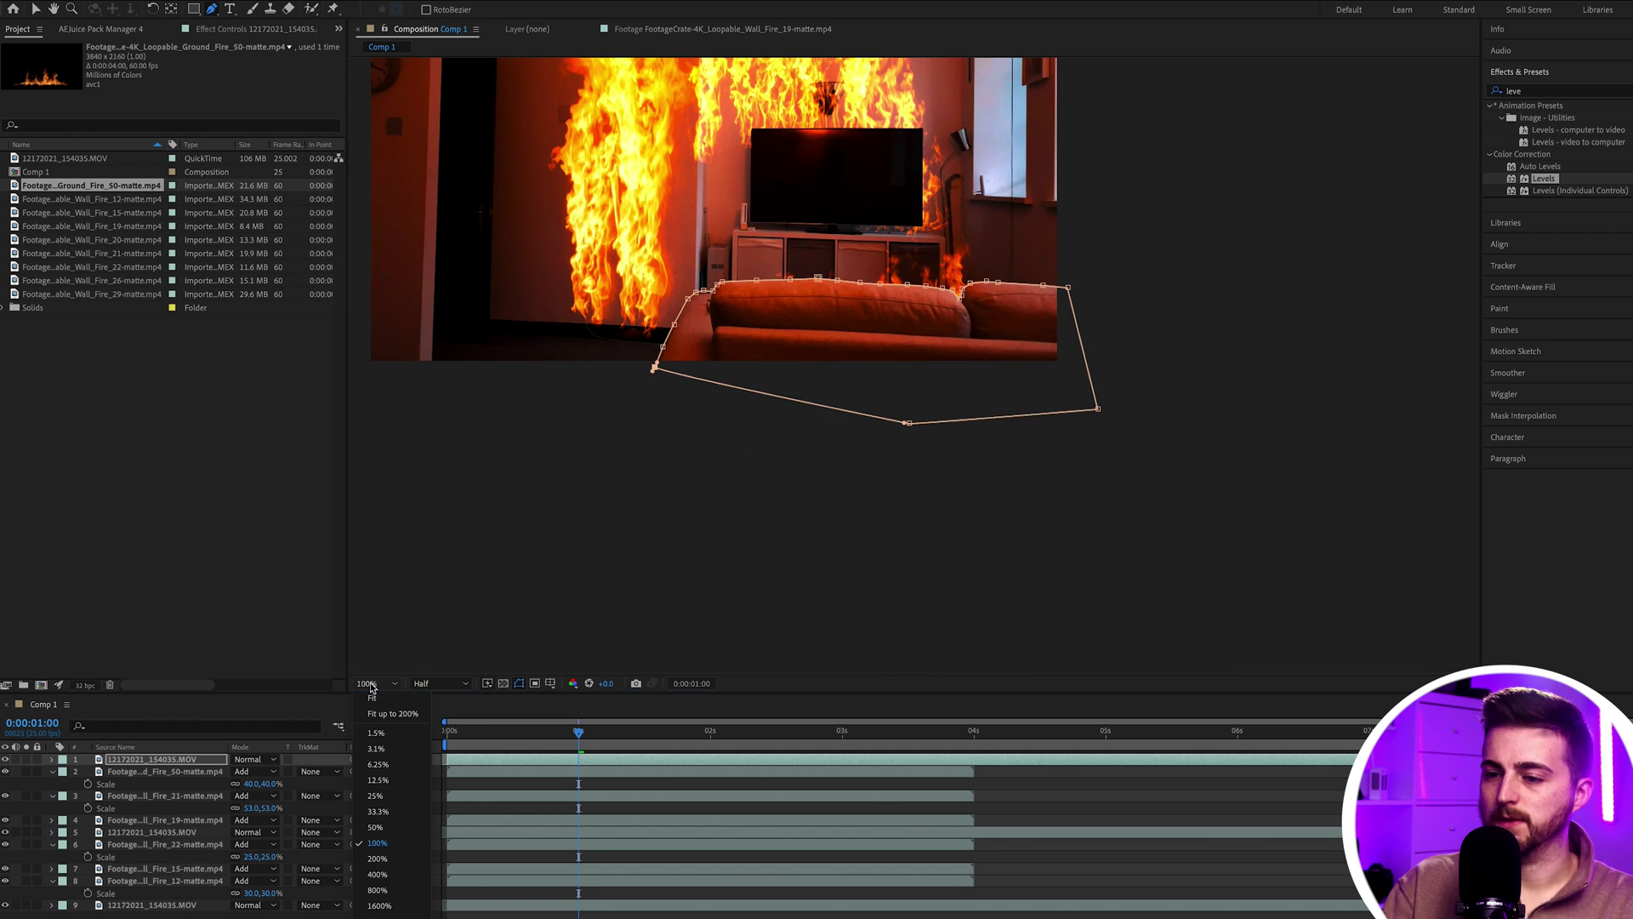
{"action": "left_click", "coordinate": [373, 697]}
{"action": "left_click", "coordinate": [1237, 810]}
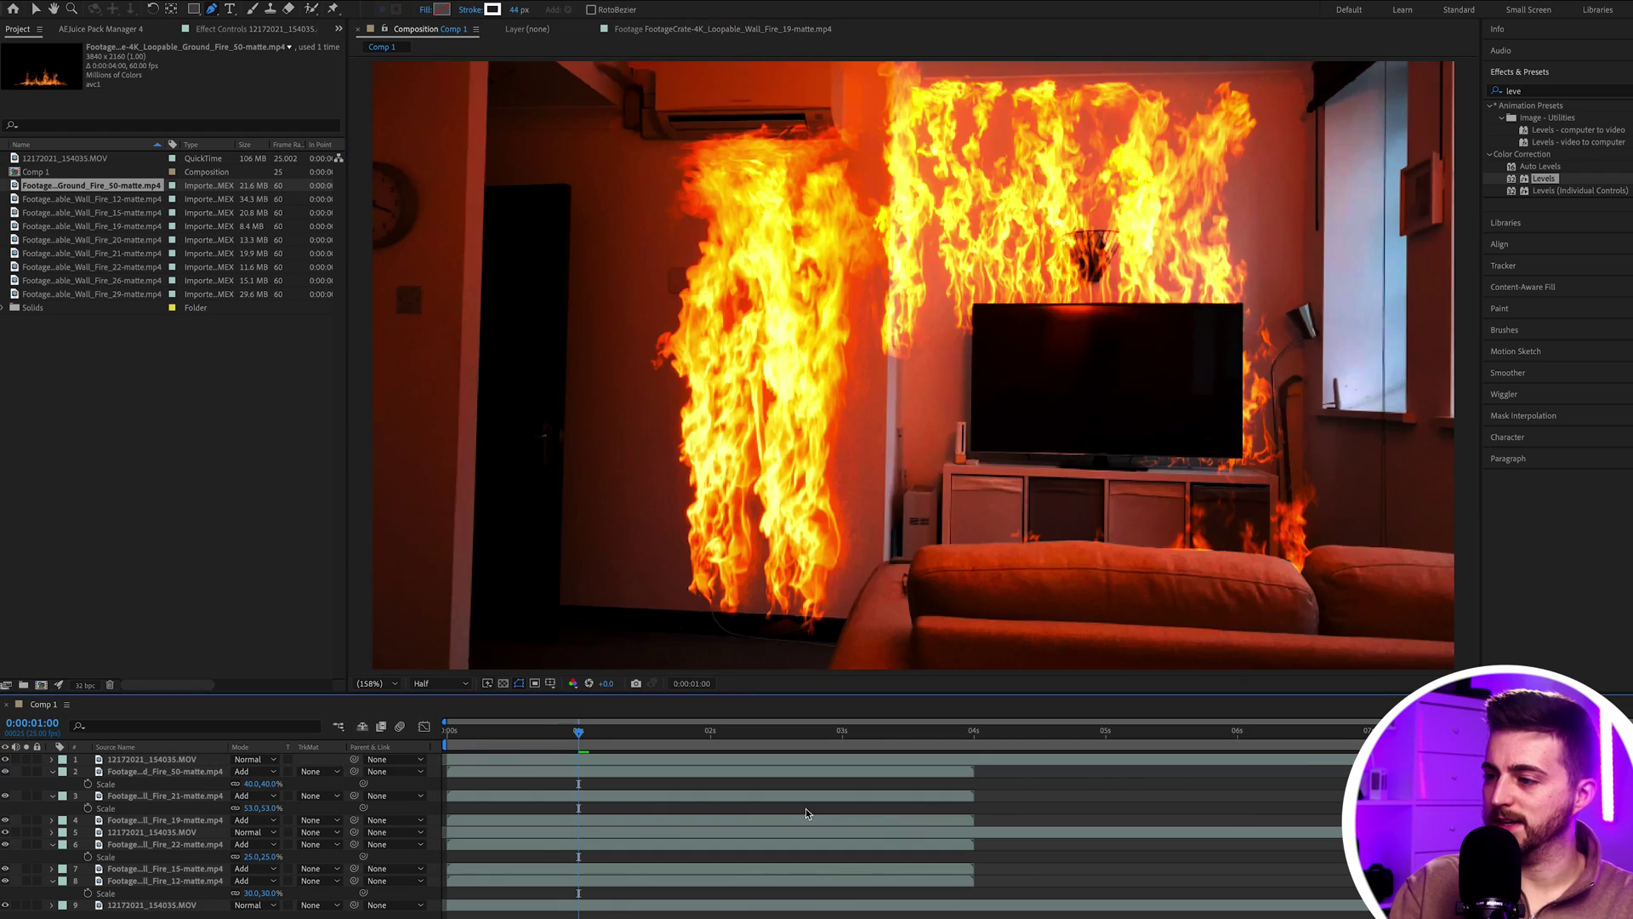
Preview the masked sofa and raise the ground fire slightly behind it
{"action": "key", "text": "space"}
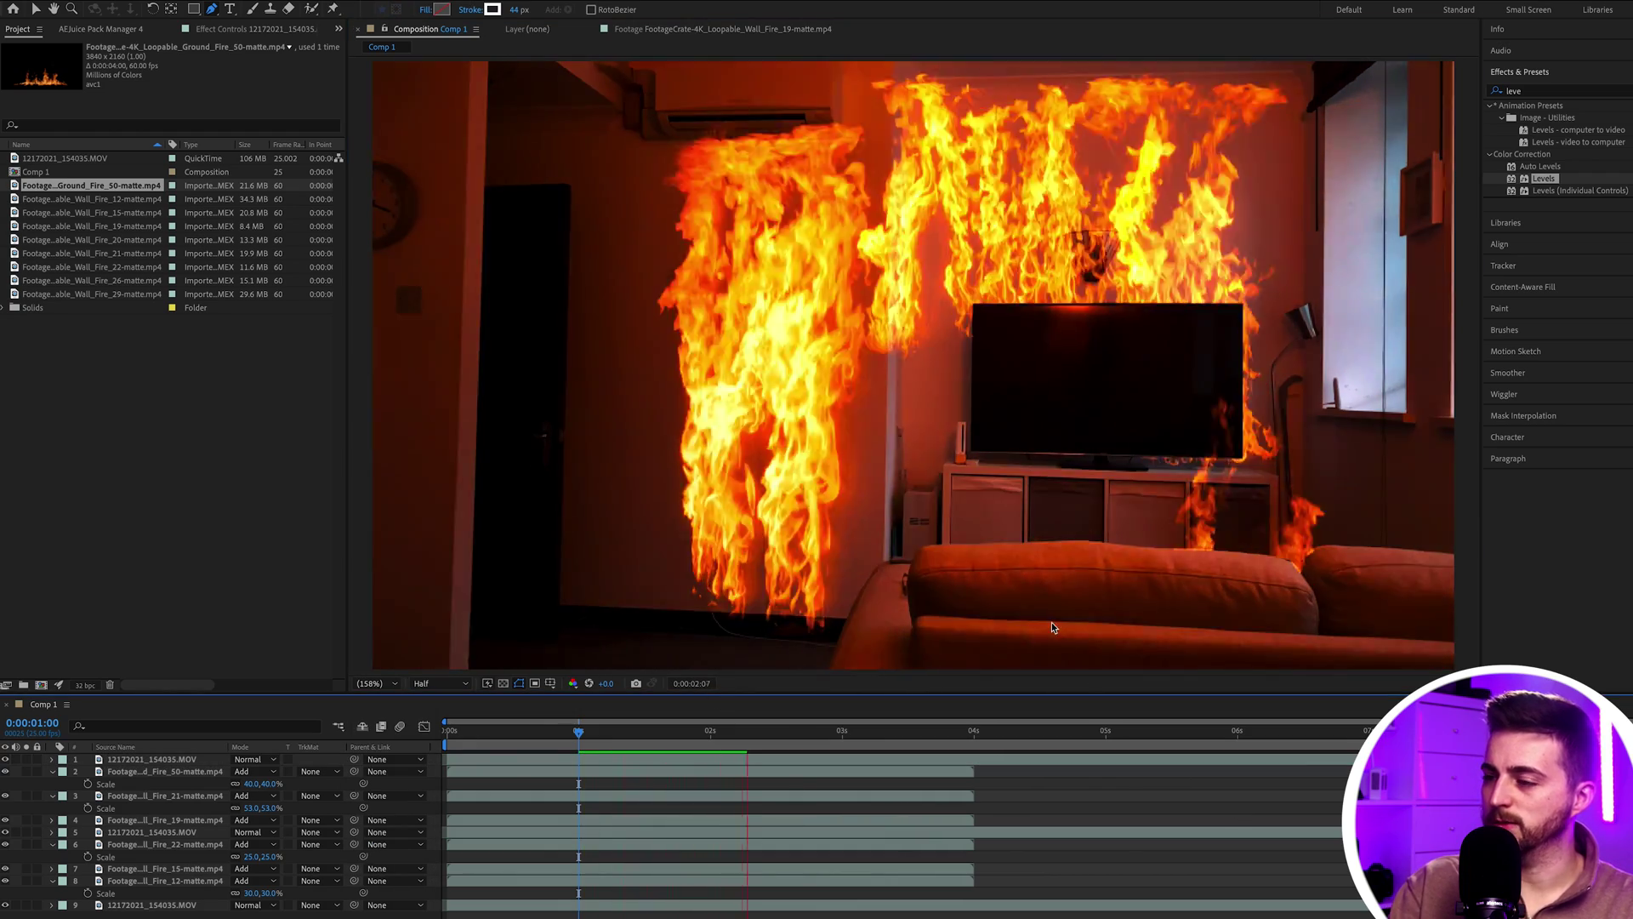
{"action": "left_click", "coordinate": [51, 10]}
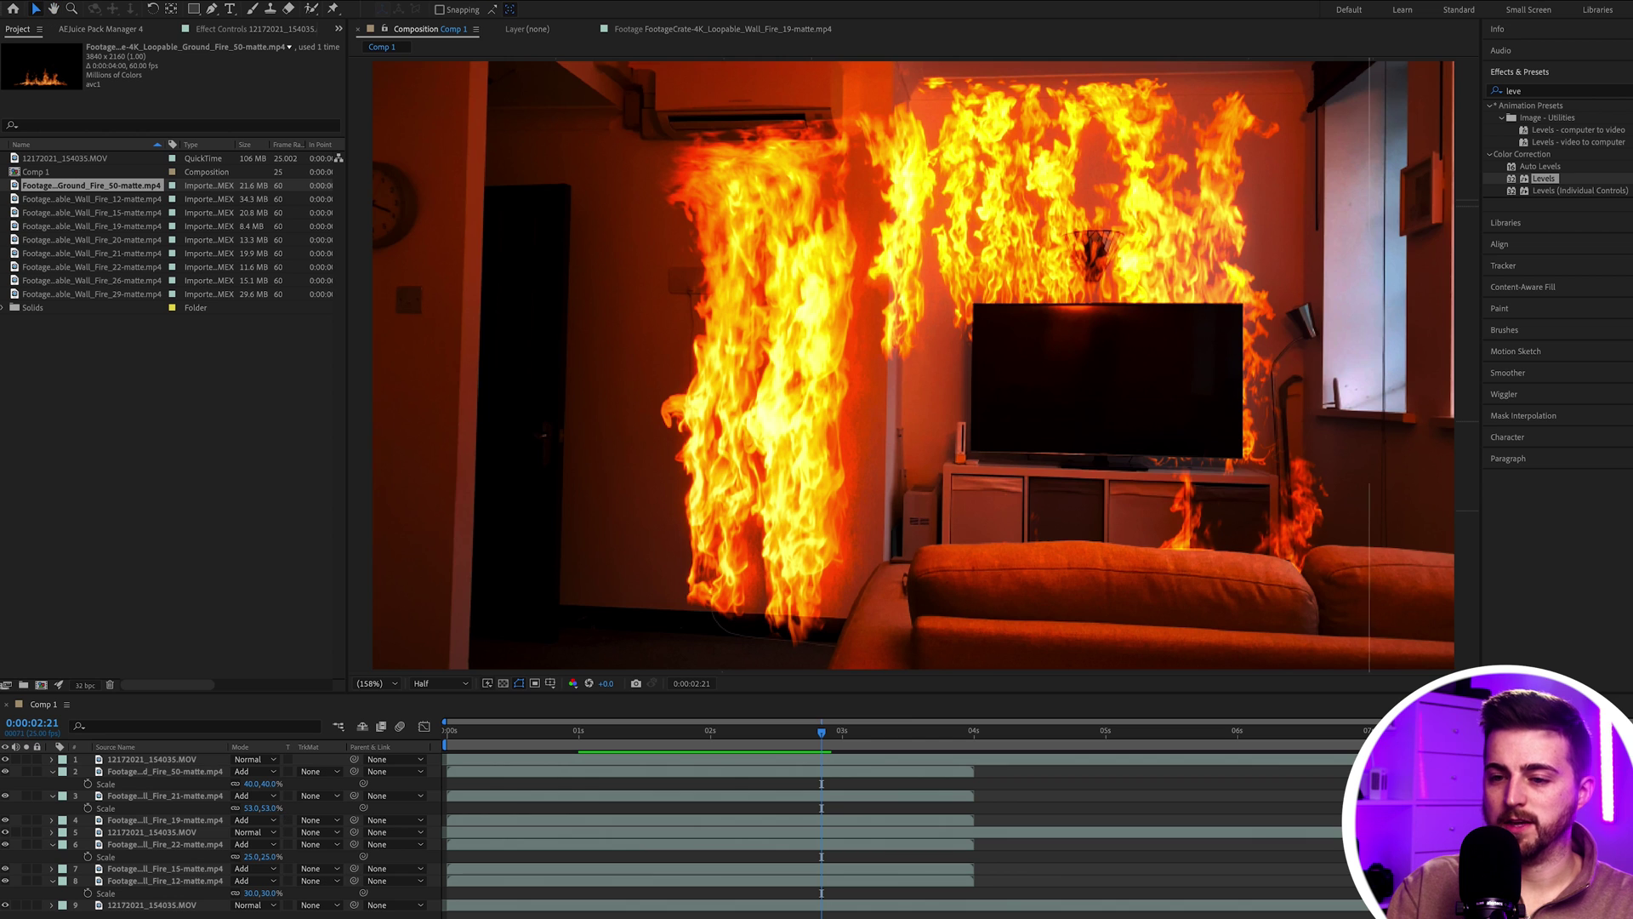
{"action": "left_click", "coordinate": [160, 772]}
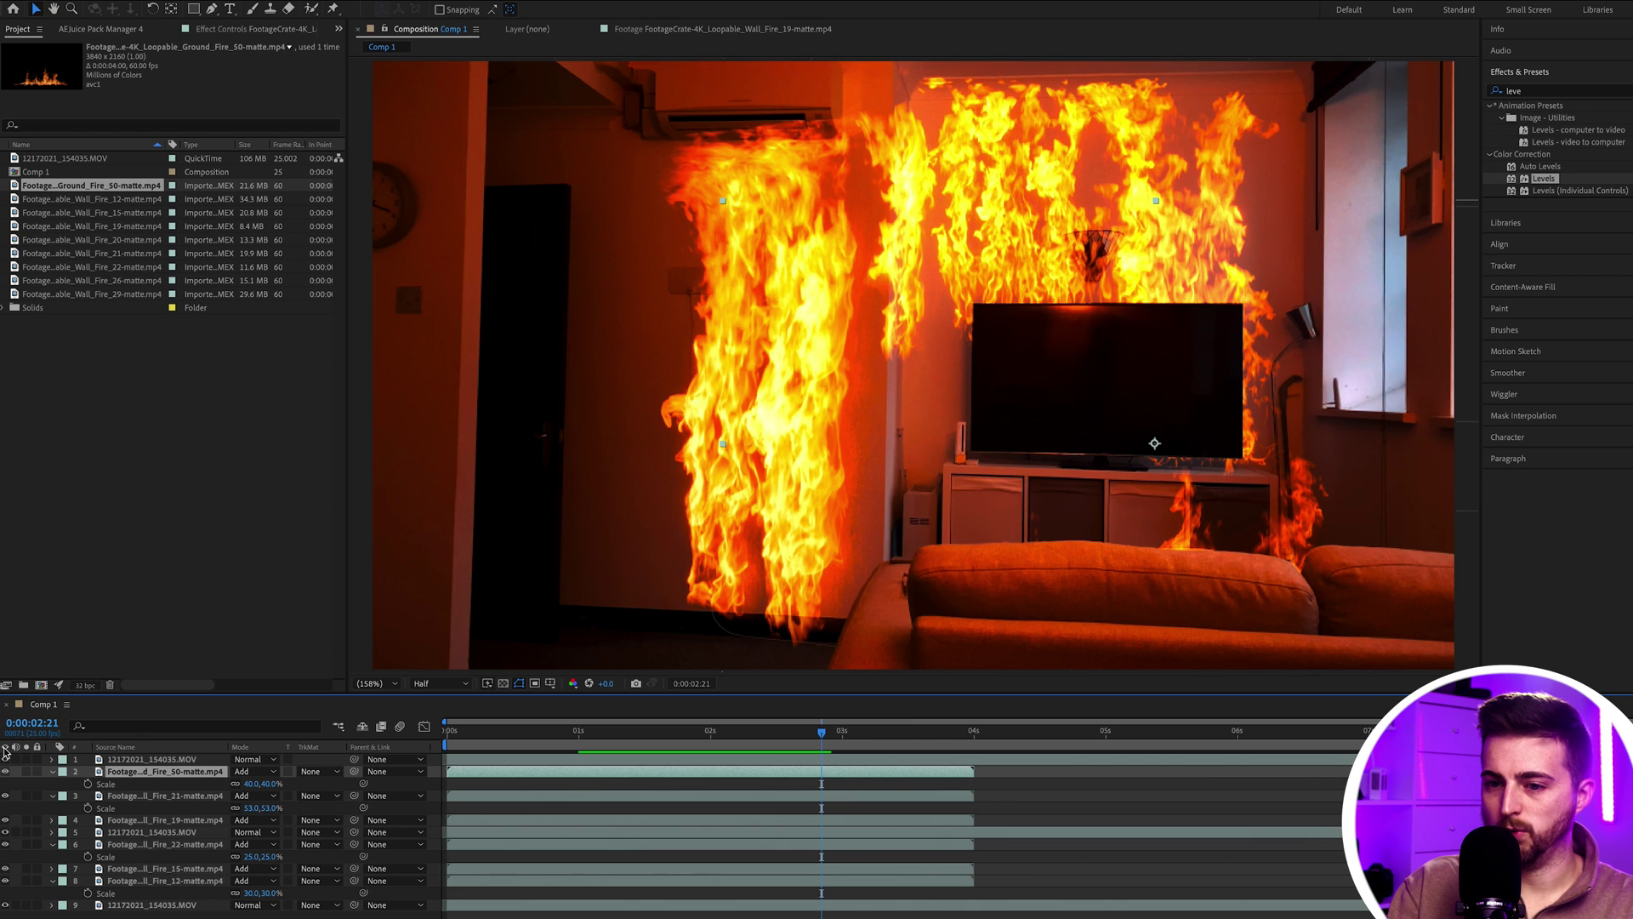
{"action": "left_click_drag", "start_coordinate": [1193, 529], "coordinate": [1191, 503]}
{"action": "key", "text": "space"}
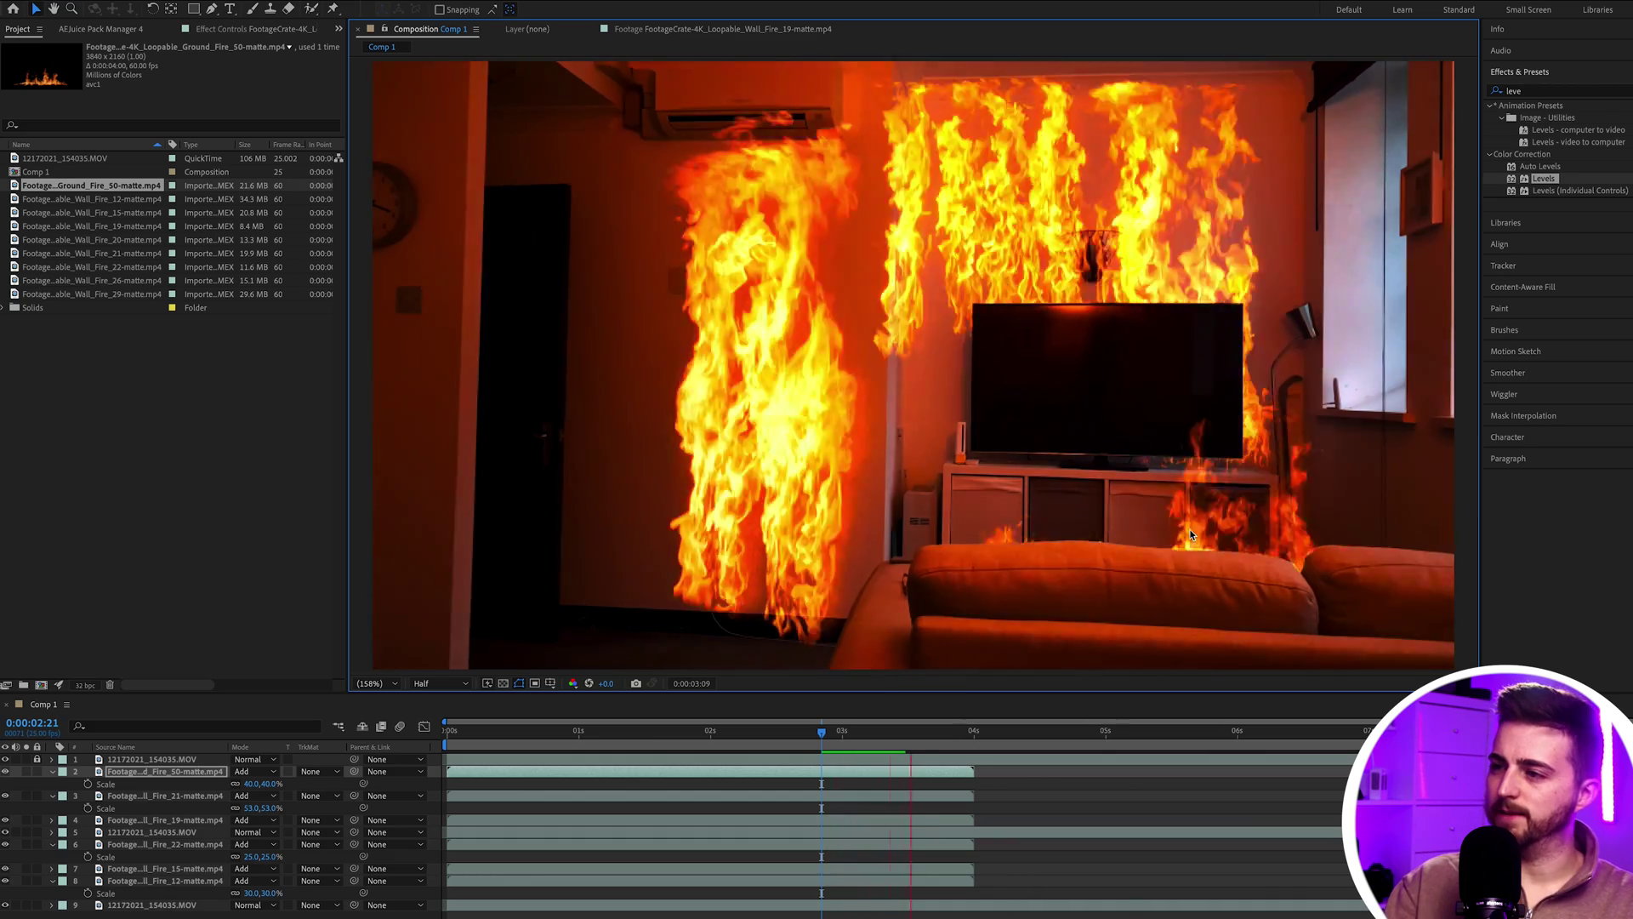
{"action": "key", "text": "Home"}
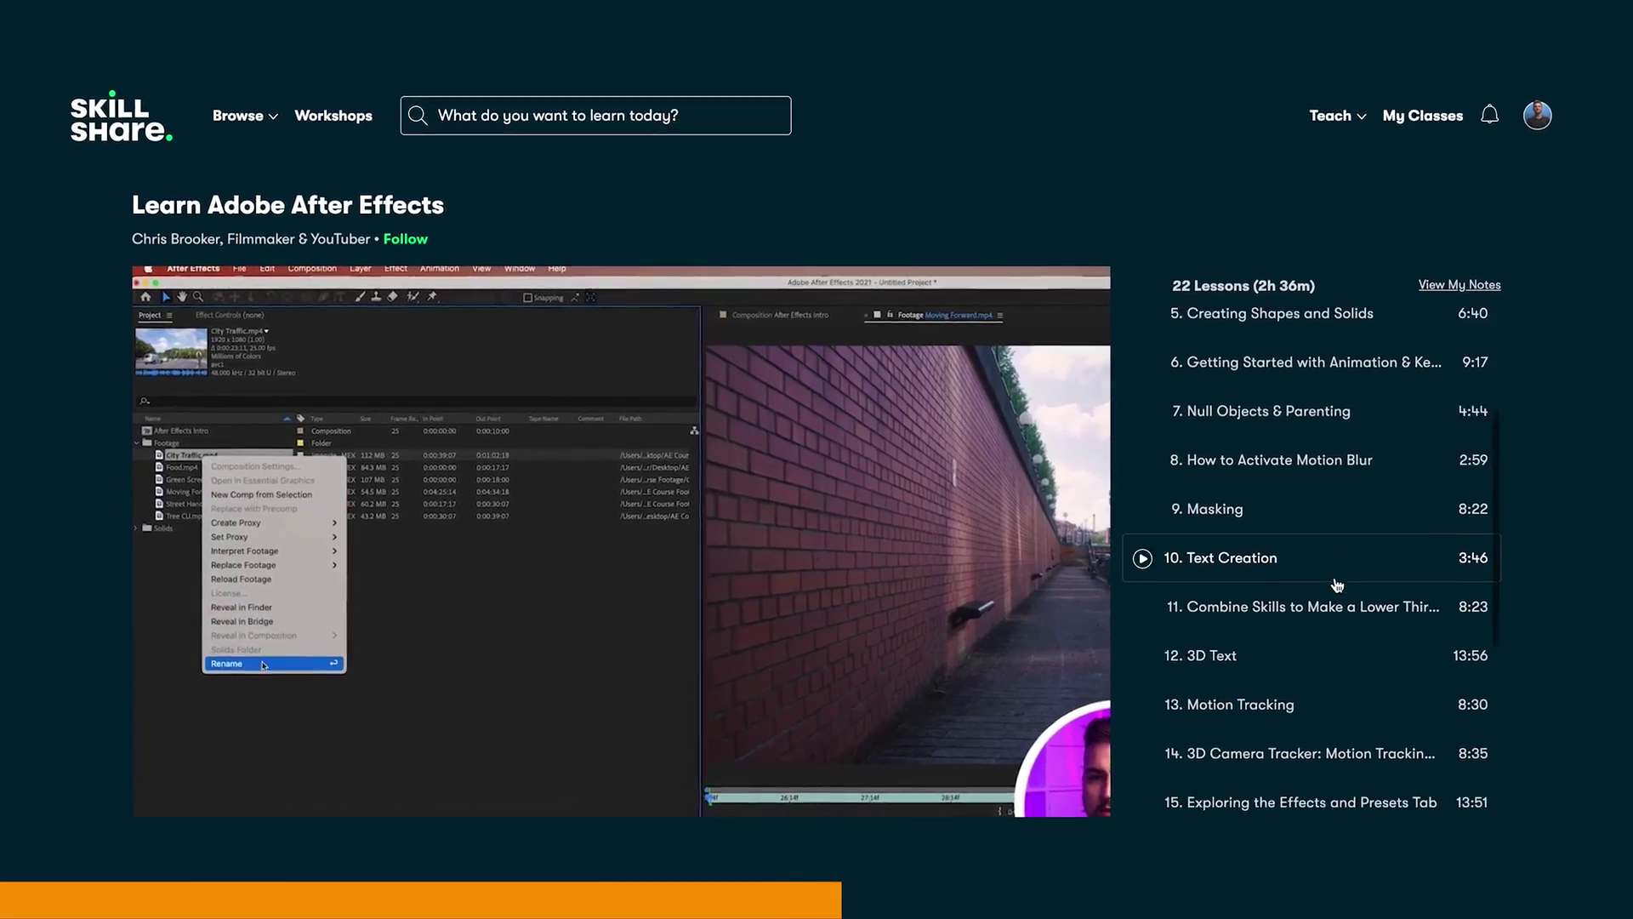
{"action": "scroll", "coordinate": [1337, 585], "scroll_direction": "down", "scroll_amount": 5}
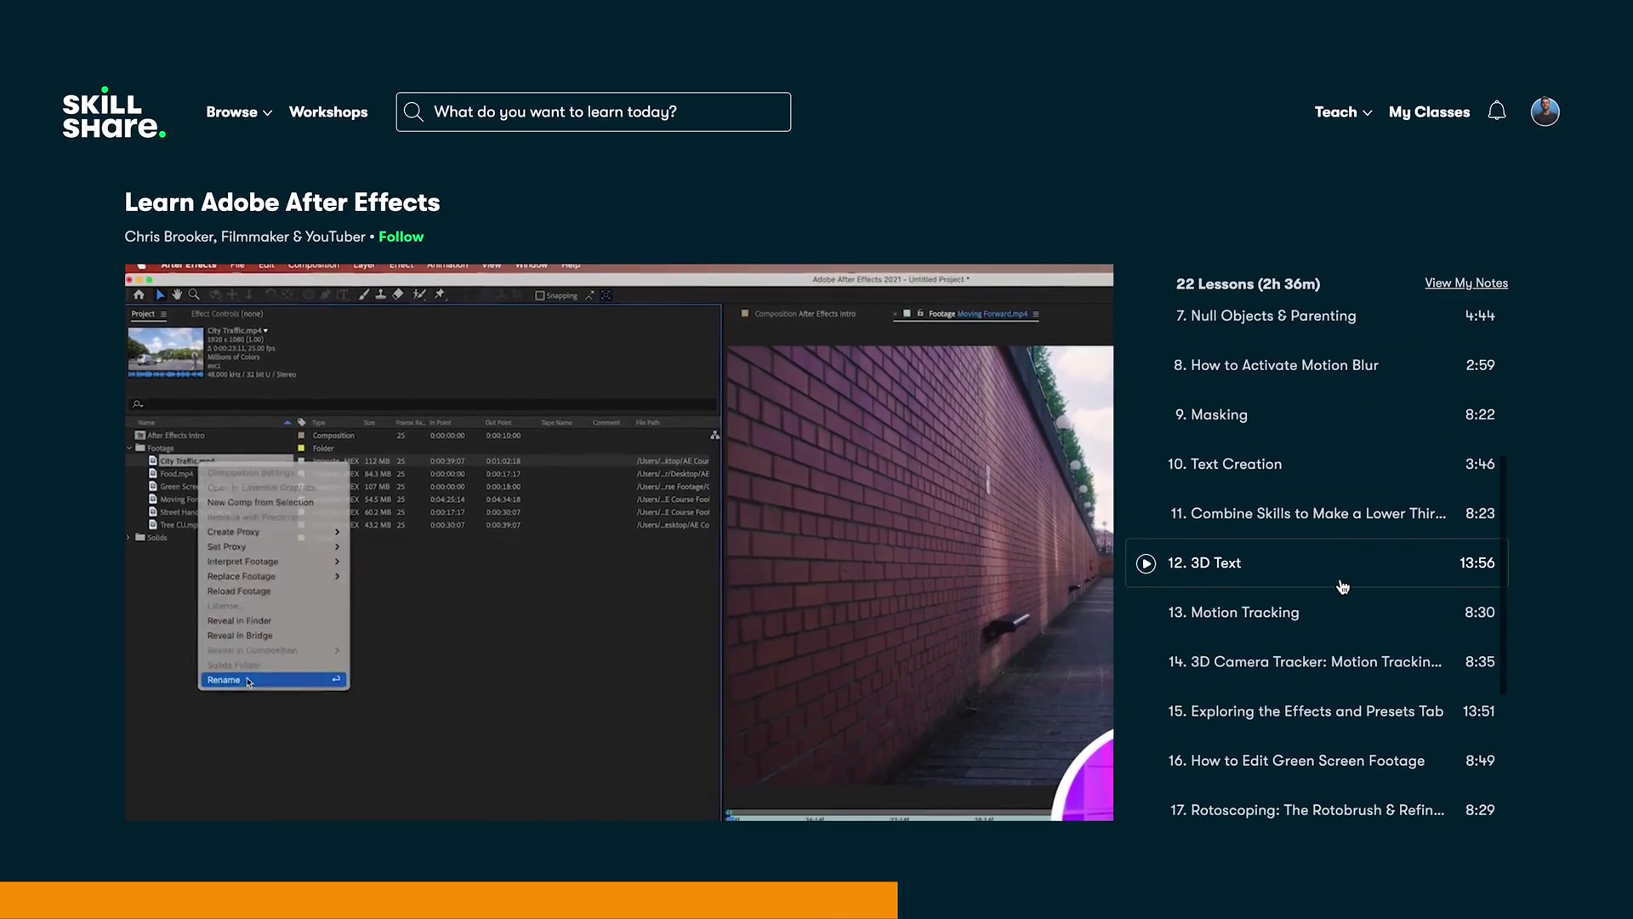
{"action": "scroll", "coordinate": [1349, 587], "scroll_direction": "down", "scroll_amount": 3}
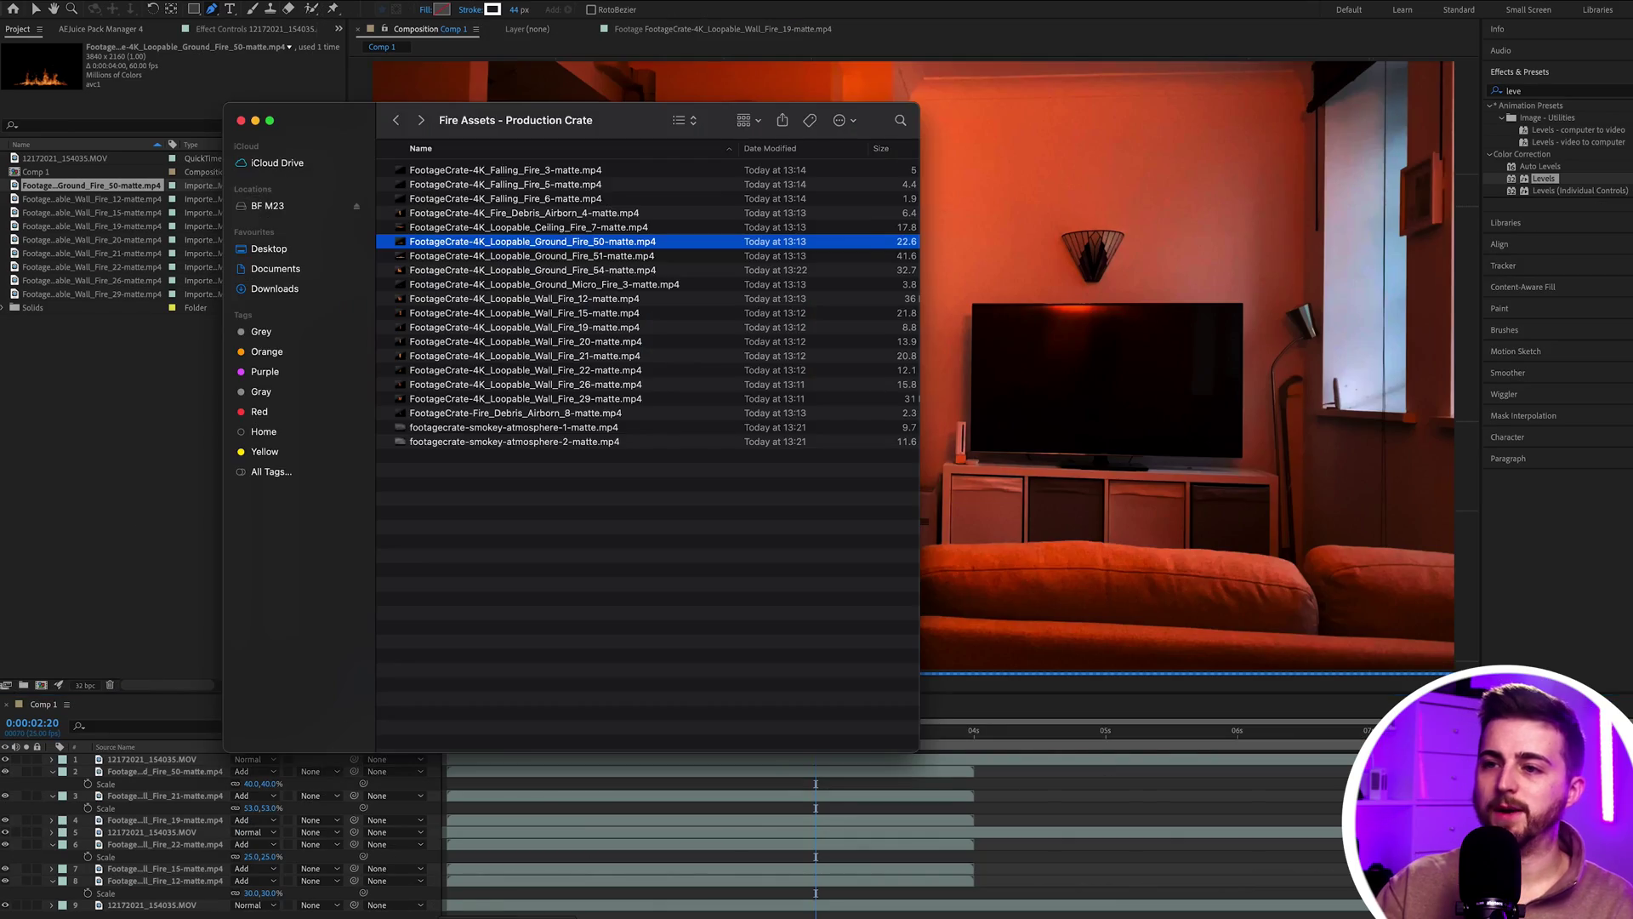
Import the Loopable_Ceiling_Fire_7 clip from Finder into the project
{"action": "left_click", "coordinate": [484, 172]}
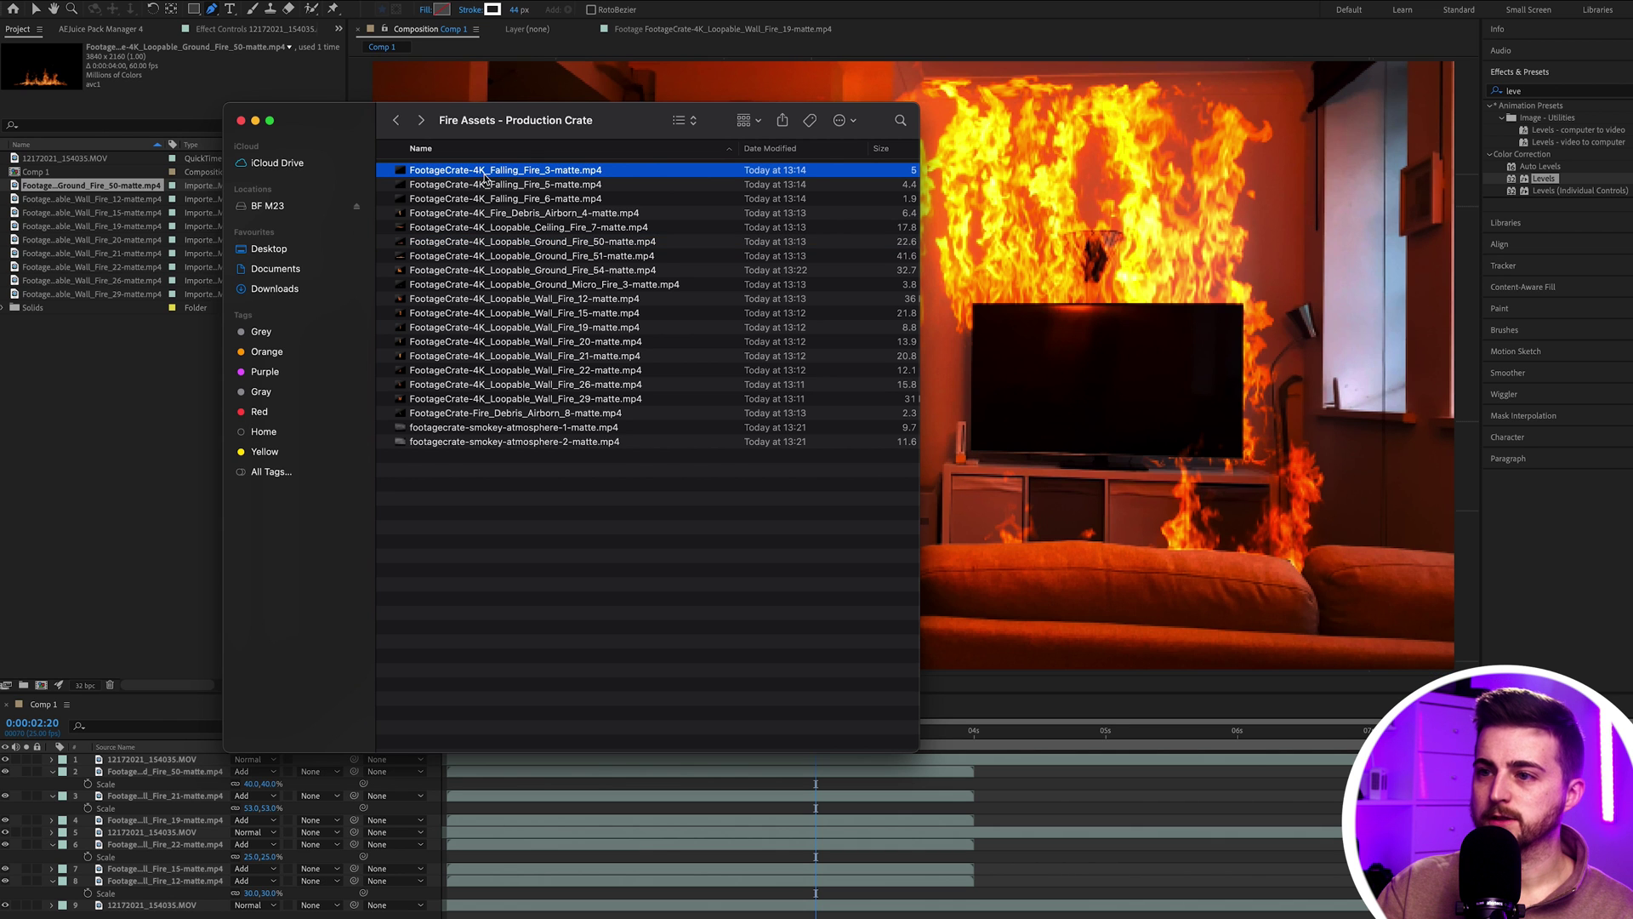
{"action": "left_click", "coordinate": [538, 244]}
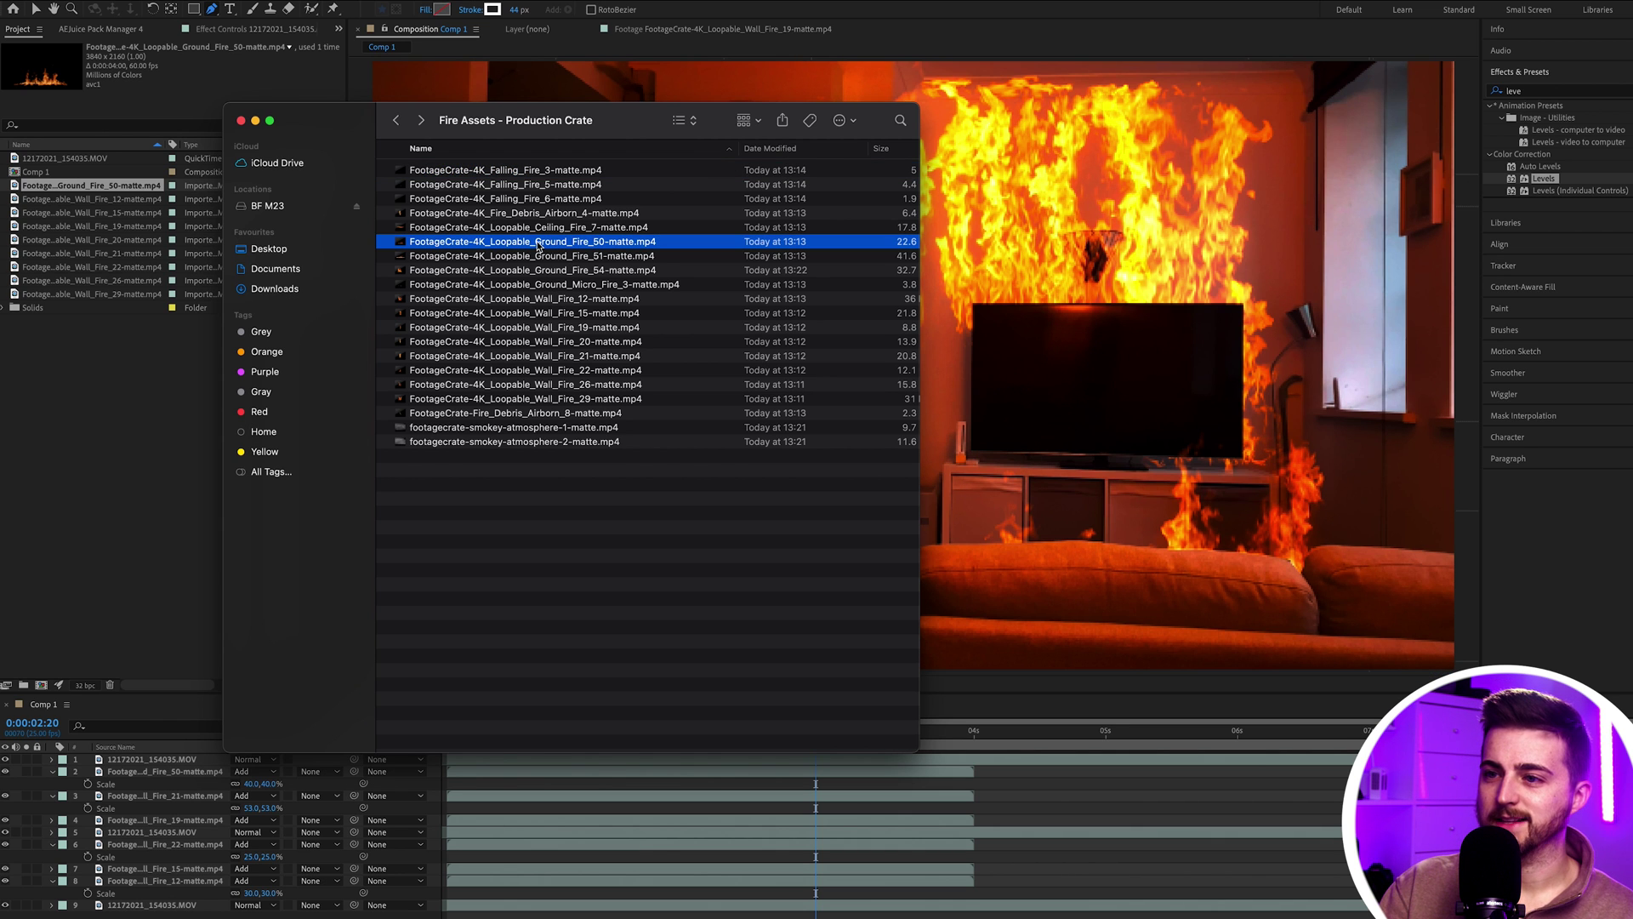
{"action": "left_click", "coordinate": [566, 230]}
{"action": "left_click_drag", "start_coordinate": [578, 231], "coordinate": [84, 390]}
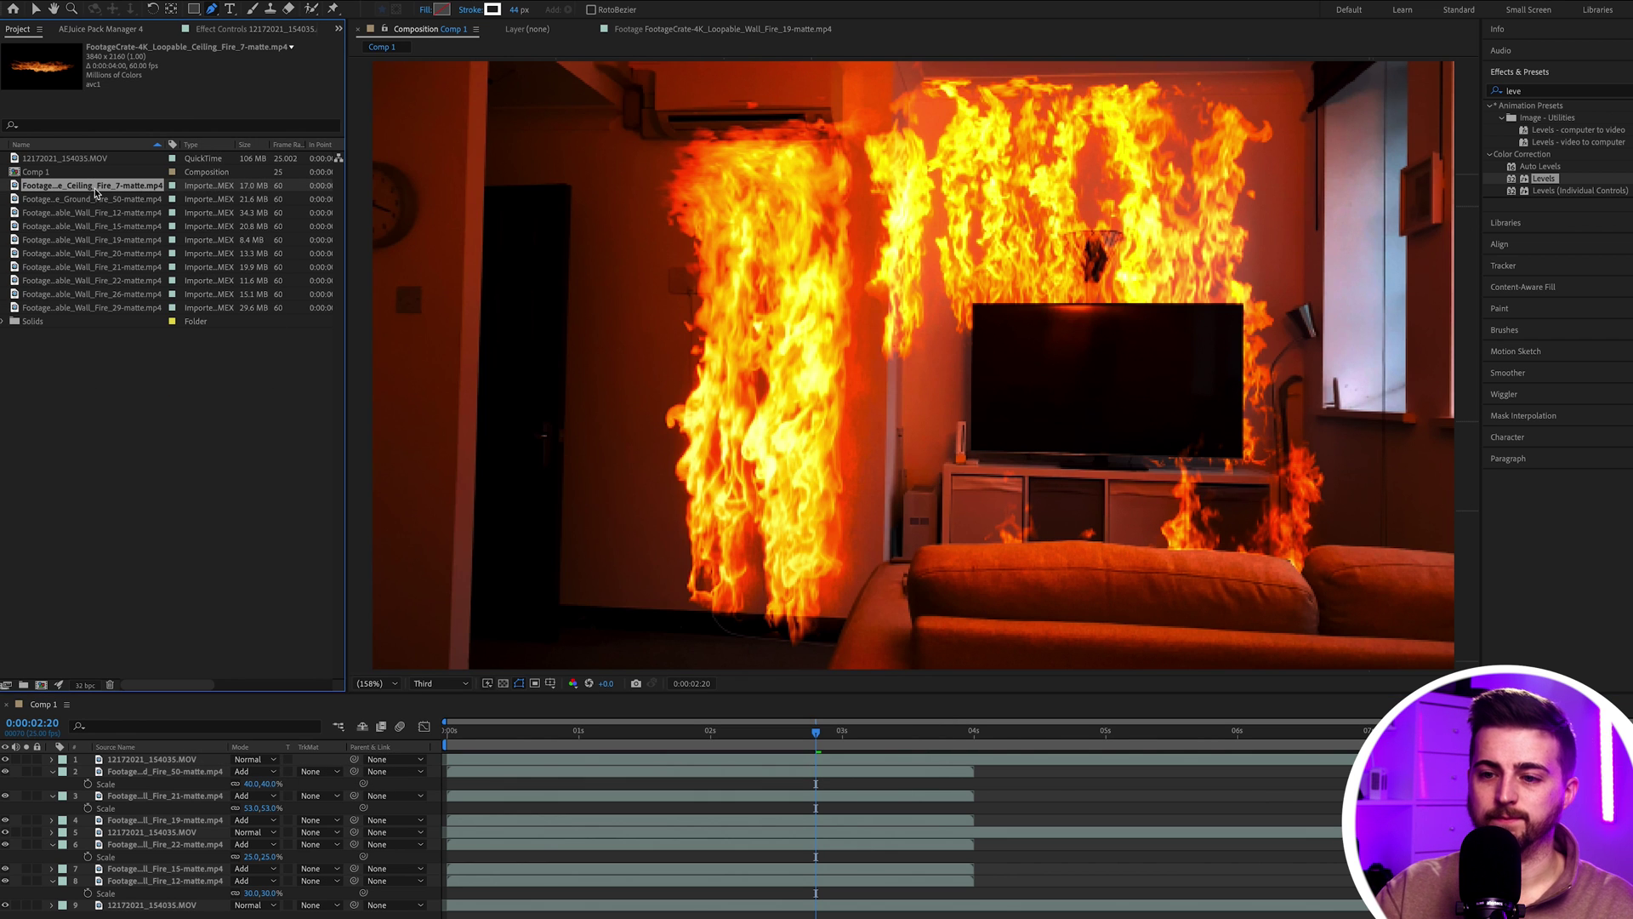
Add the ceiling fire to the comp on Add, move it onto the ceiling, and scale it to 34%
{"action": "left_click_drag", "start_coordinate": [167, 760], "coordinate": [174, 758]}
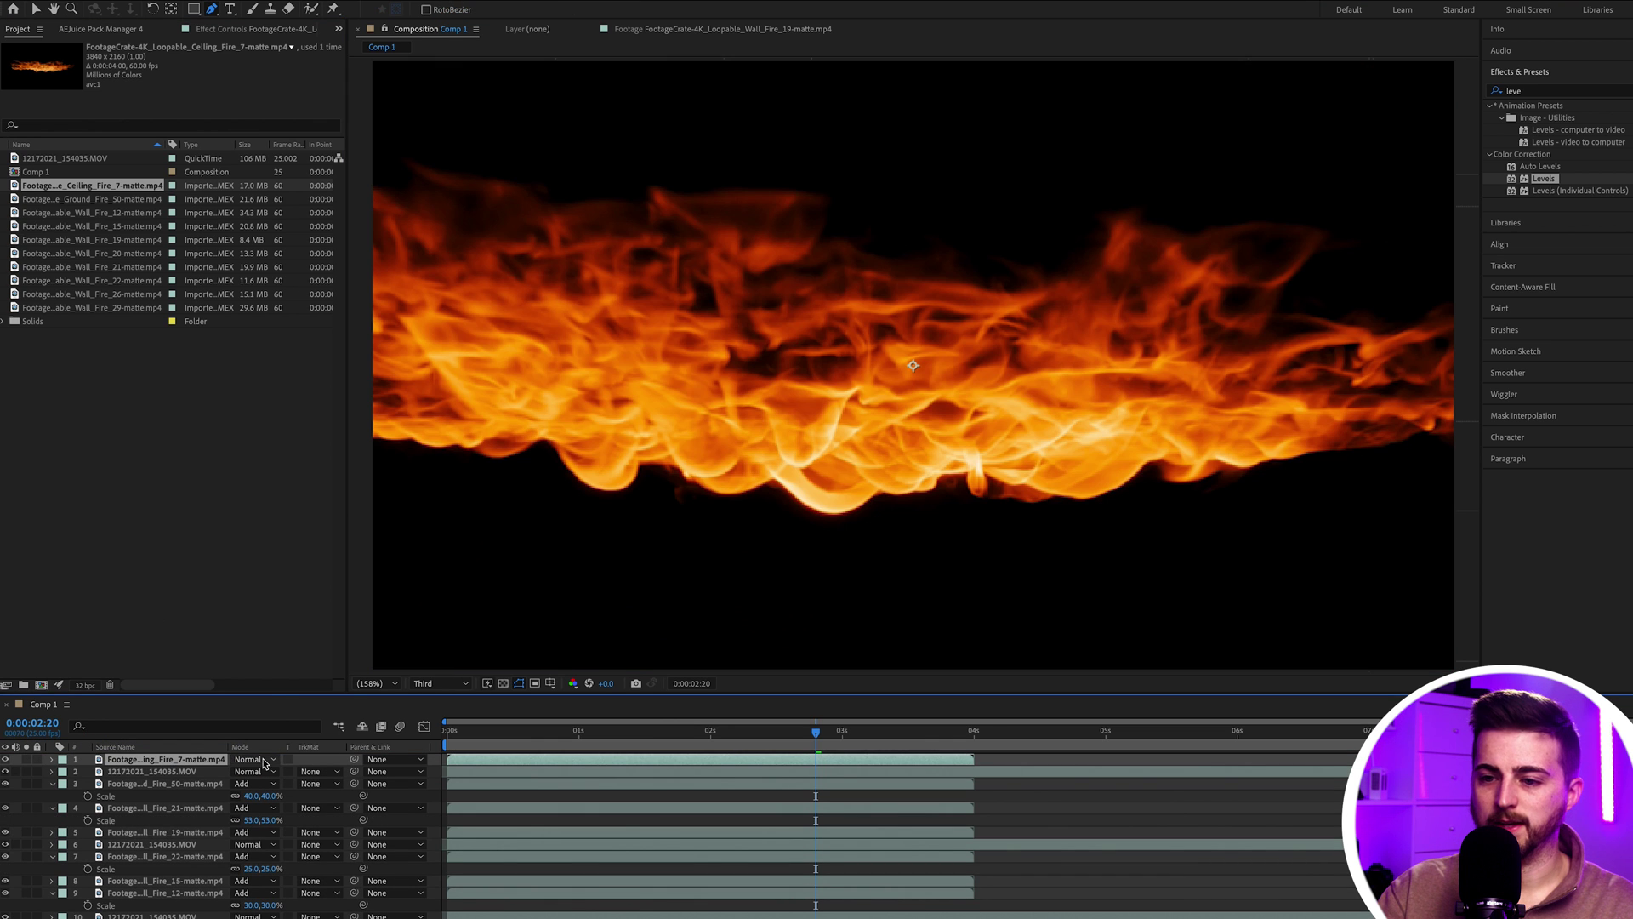
{"action": "left_click", "coordinate": [255, 759]}
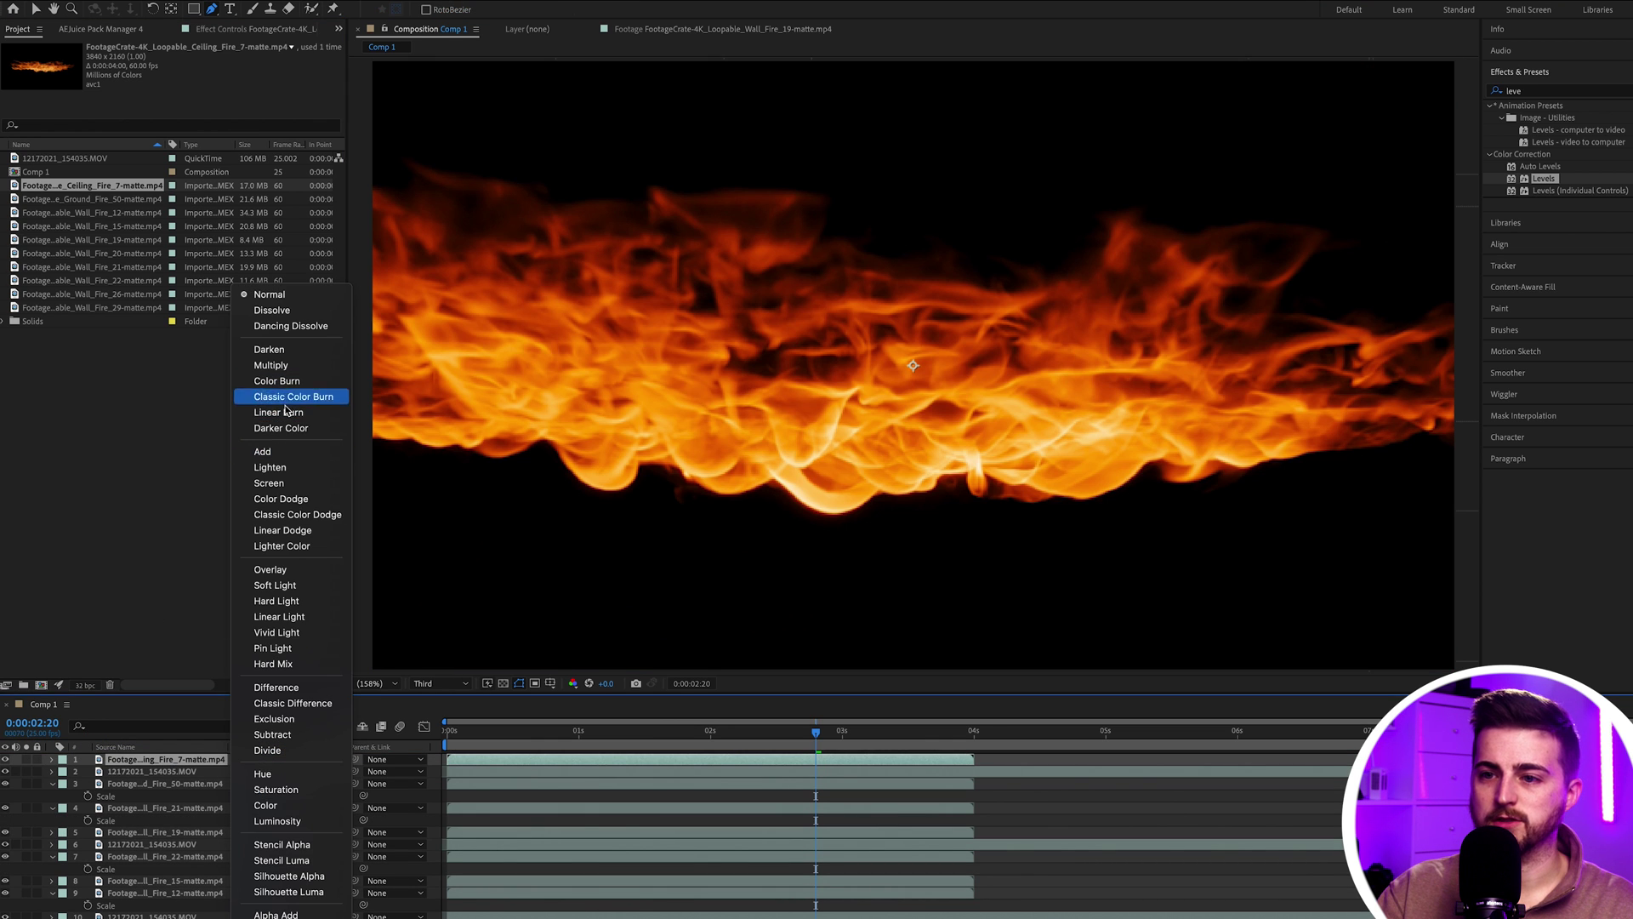
{"action": "left_click", "coordinate": [276, 453]}
{"action": "key", "text": "s"}
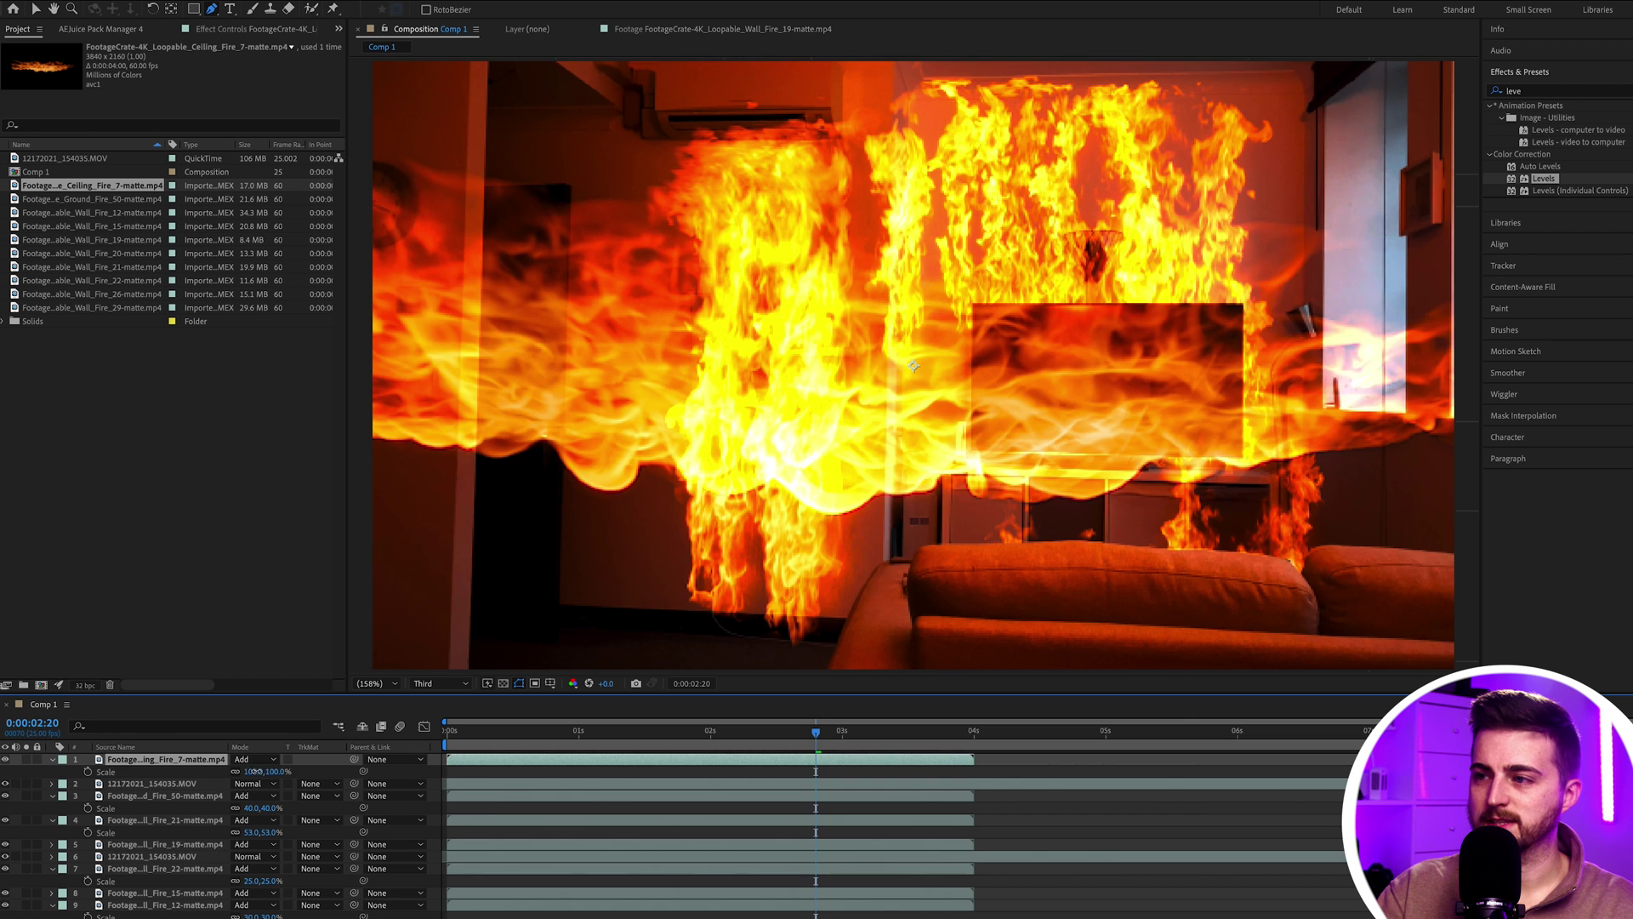
{"action": "left_click_drag", "start_coordinate": [254, 770], "coordinate": [204, 771]}
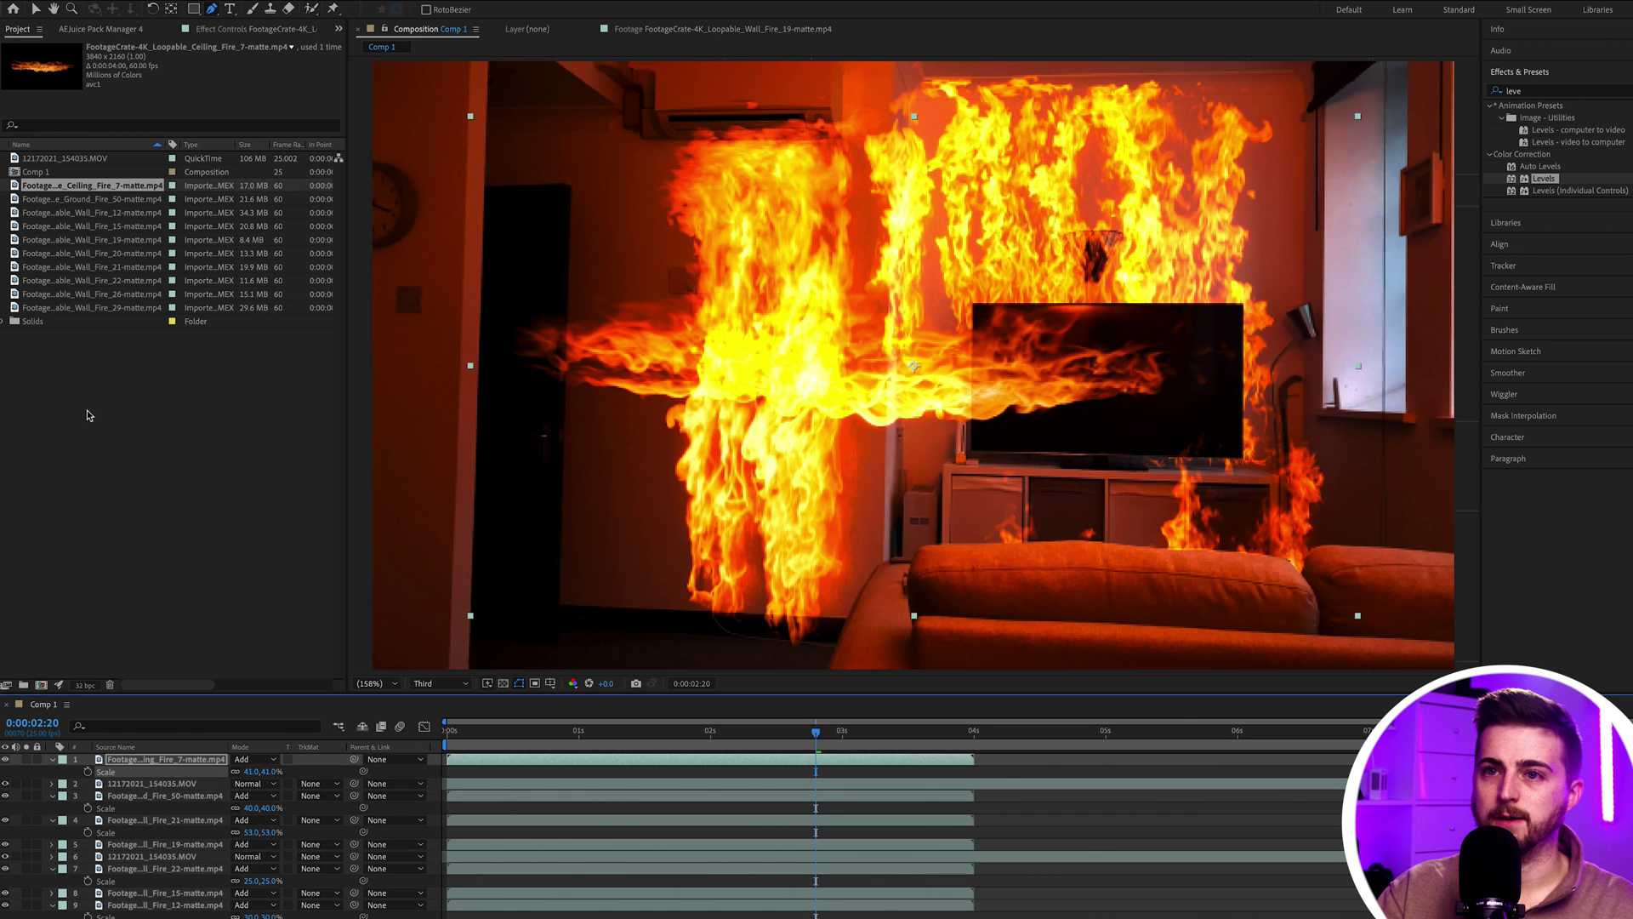
{"action": "left_click", "coordinate": [37, 11]}
{"action": "left_click_drag", "start_coordinate": [894, 374], "coordinate": [1099, 34]}
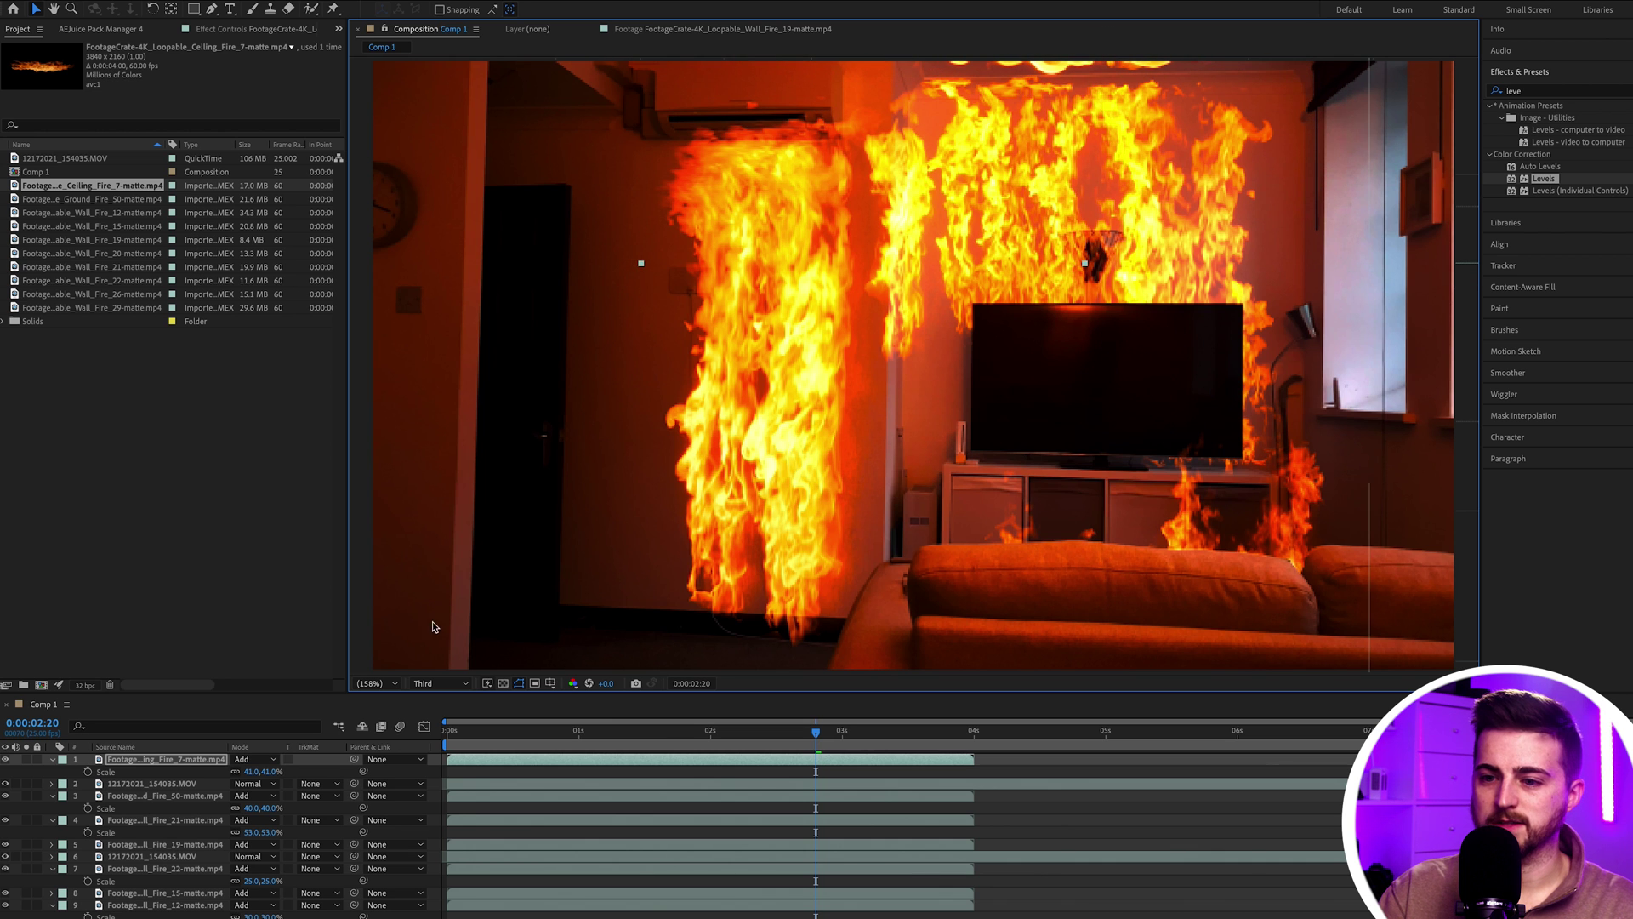
{"action": "left_click_drag", "start_coordinate": [259, 771], "coordinate": [249, 772]}
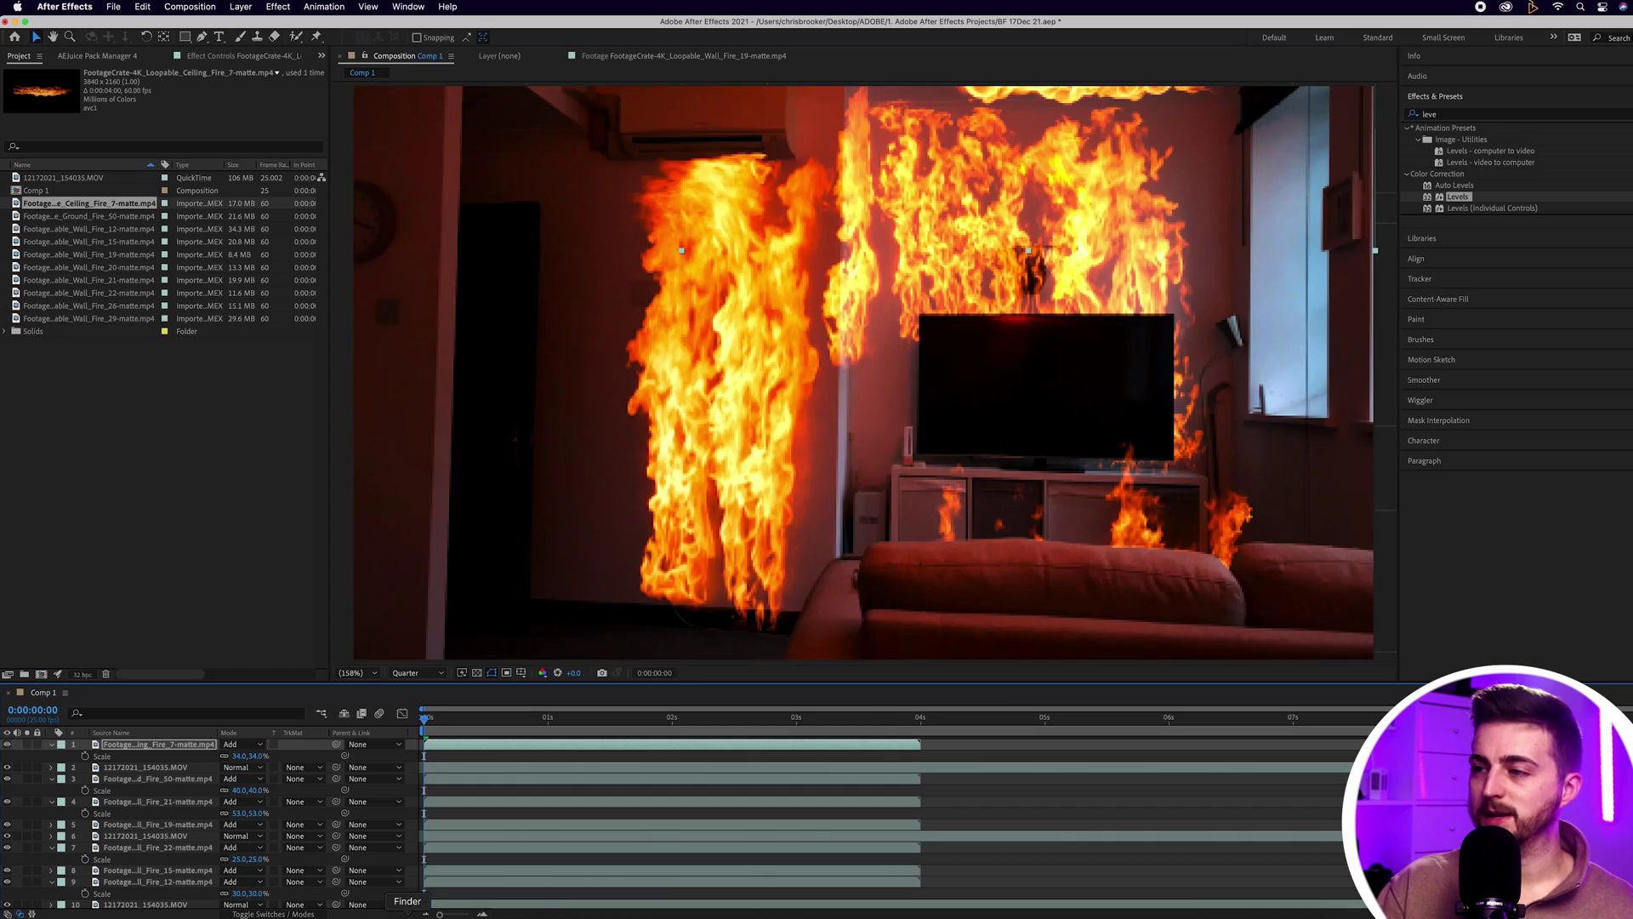
Import Falling_Fire_5-matte from the fire assets folder and add it to the composition
{"action": "left_click", "coordinate": [408, 914]}
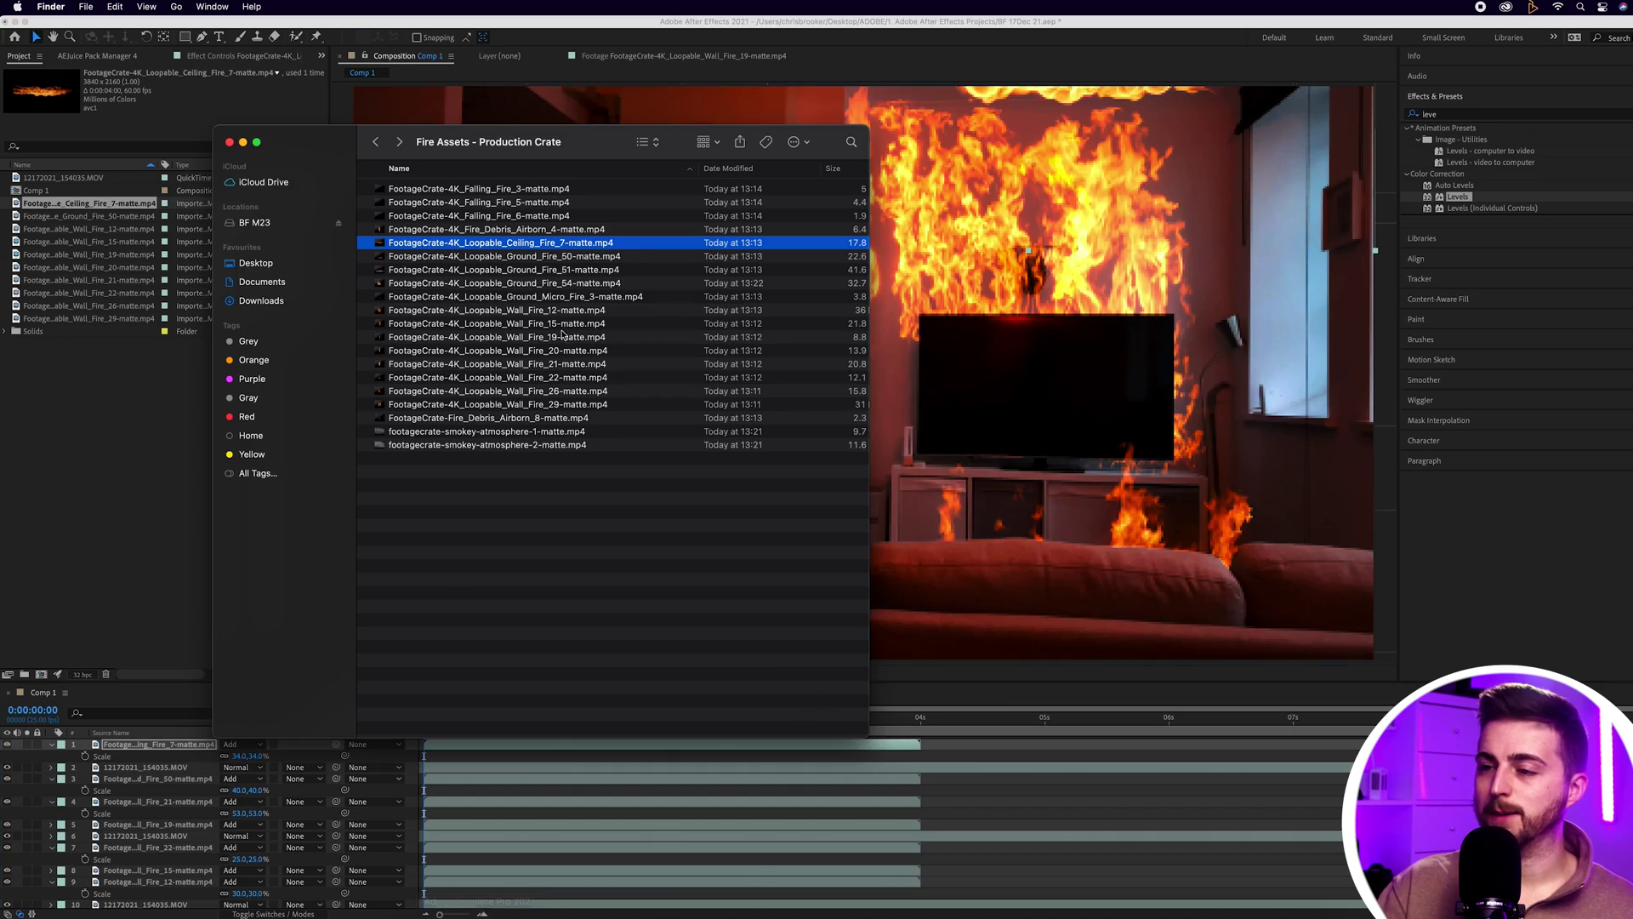
{"action": "left_click", "coordinate": [501, 257]}
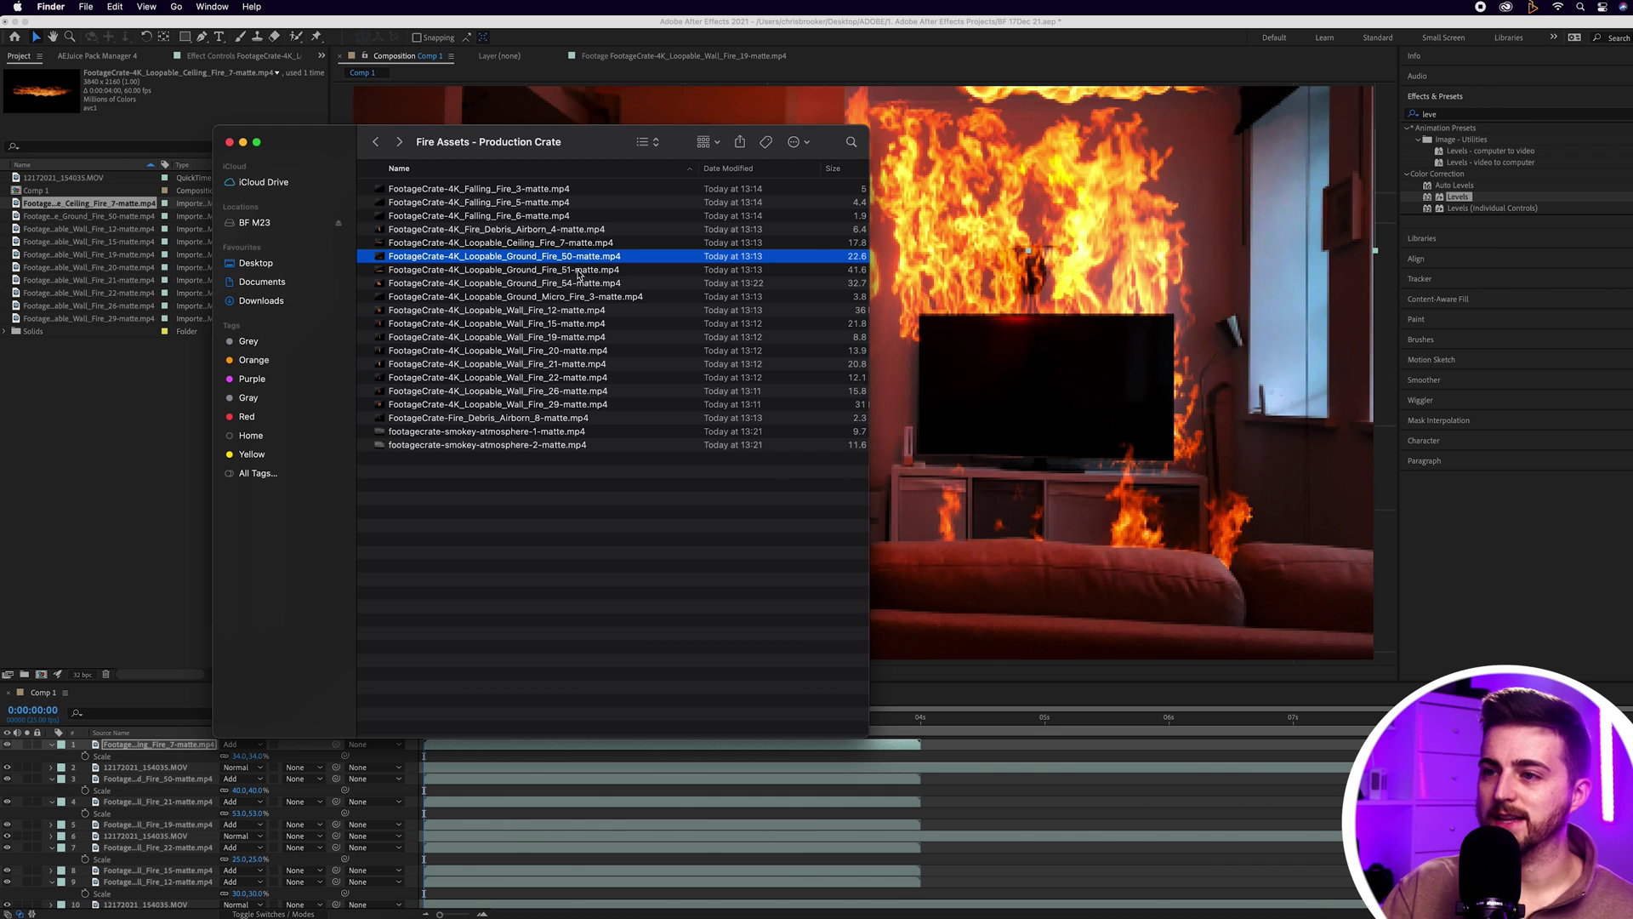
{"action": "left_click_drag", "start_coordinate": [527, 202], "coordinate": [202, 459]}
{"action": "left_click_drag", "start_coordinate": [104, 204], "coordinate": [181, 746]}
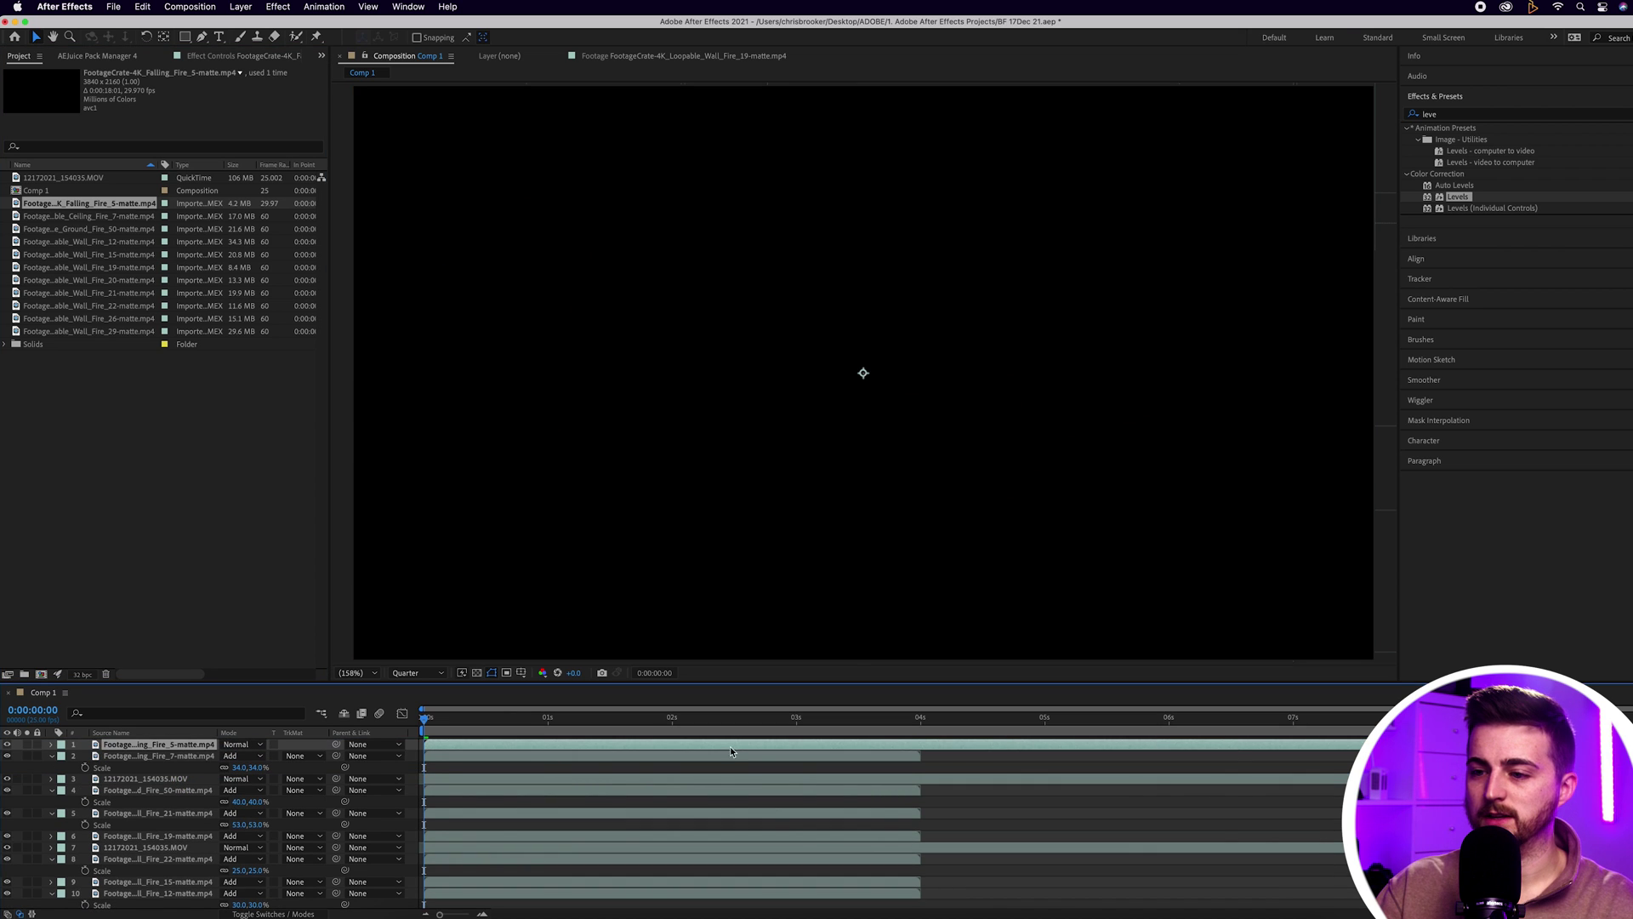
Set the falling fire layer to Add and move it to third in the stack
{"action": "key", "text": "s"}
{"action": "left_click", "coordinate": [448, 724]}
{"action": "left_click_drag", "start_coordinate": [459, 724], "coordinate": [532, 722]}
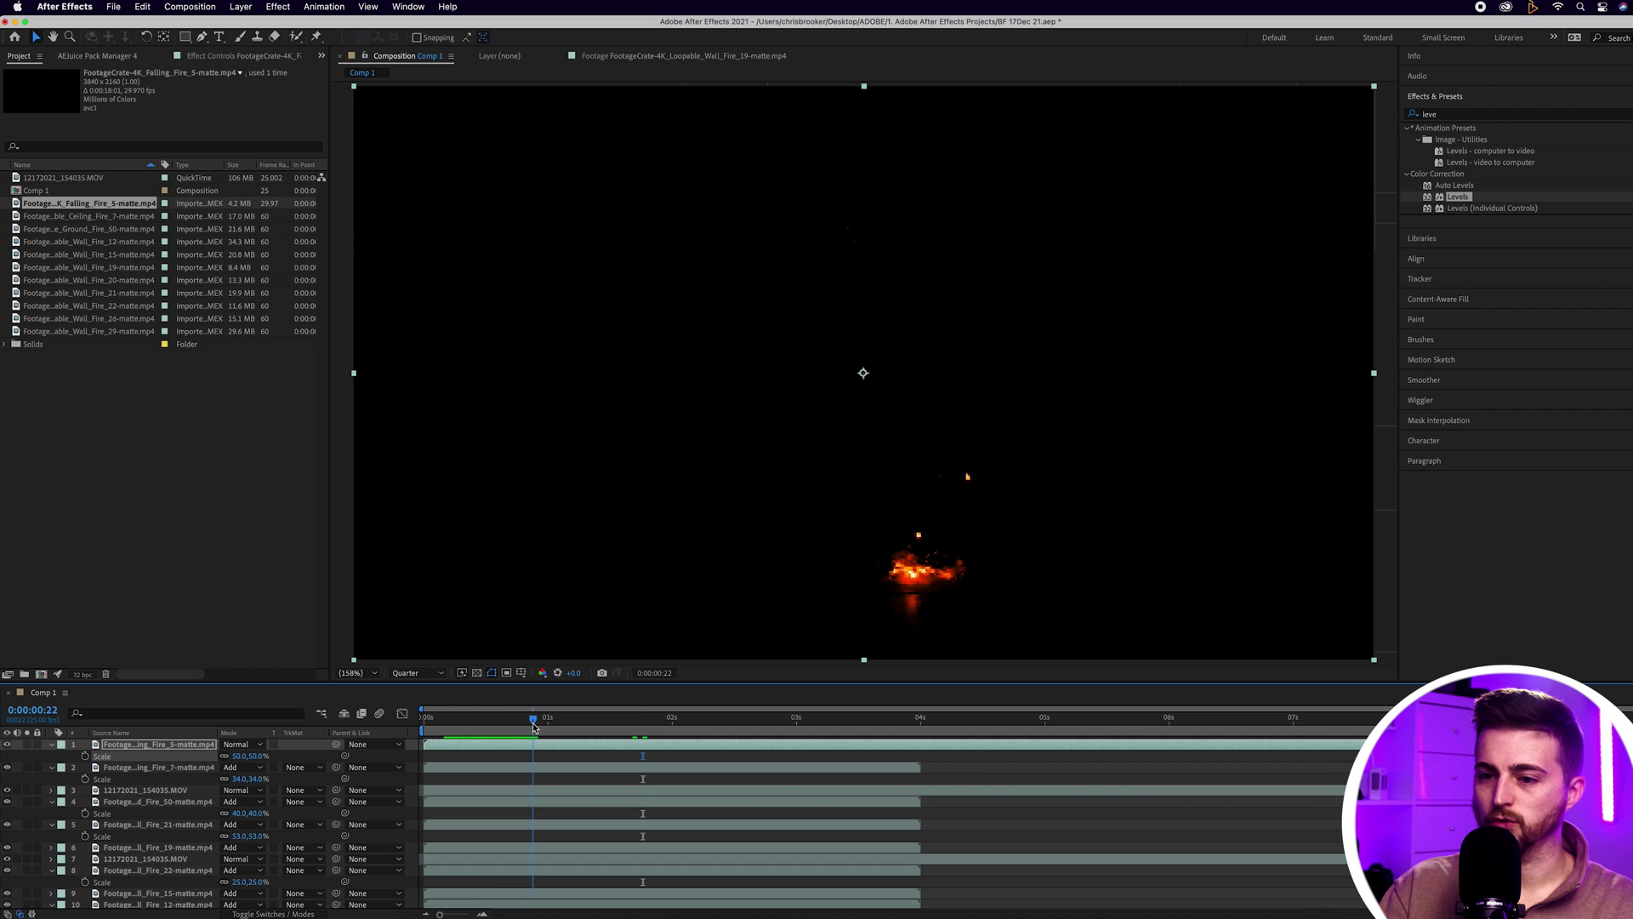
{"action": "left_click", "coordinate": [247, 744]}
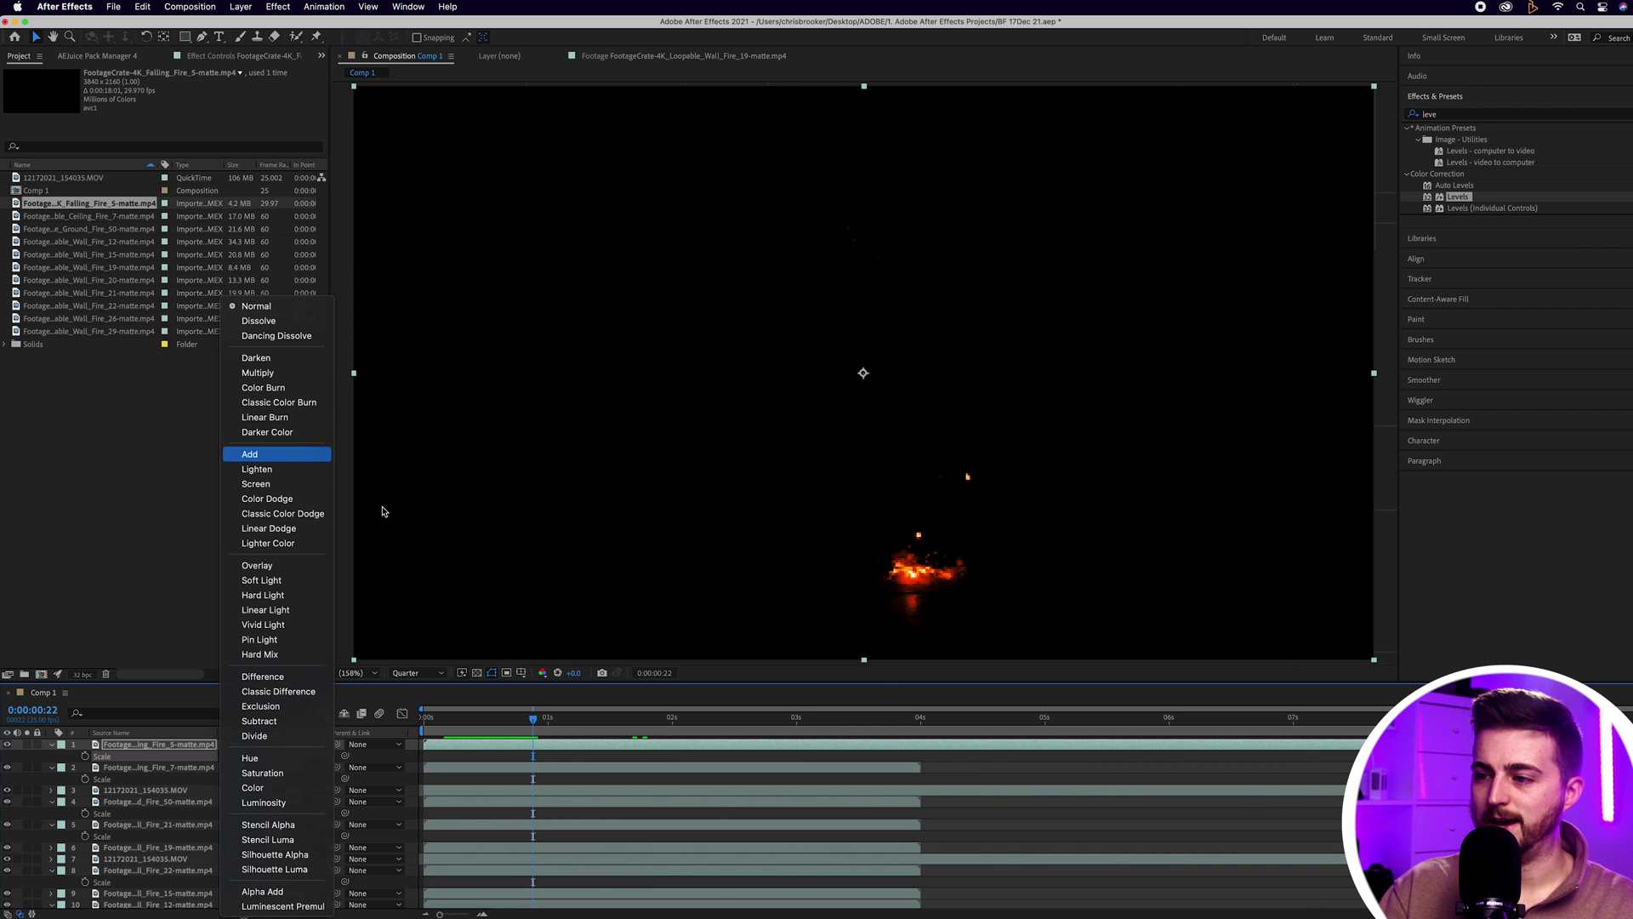
{"action": "key", "text": "Return"}
{"action": "left_click_drag", "start_coordinate": [189, 748], "coordinate": [179, 798]}
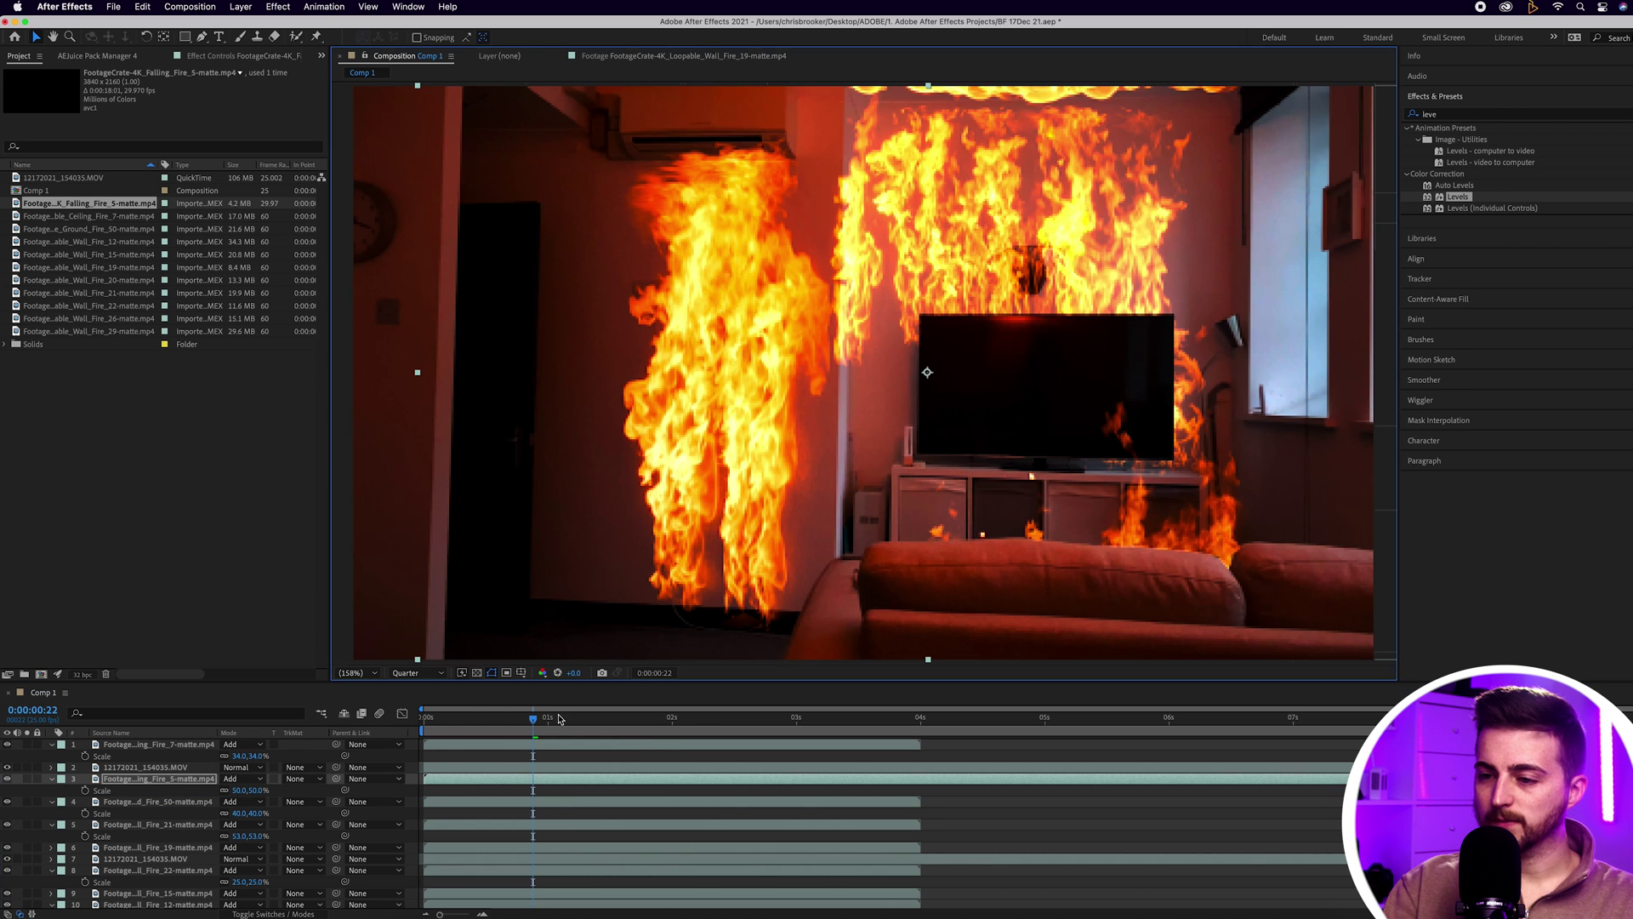
{"action": "left_click_drag", "start_coordinate": [533, 719], "coordinate": [425, 719]}
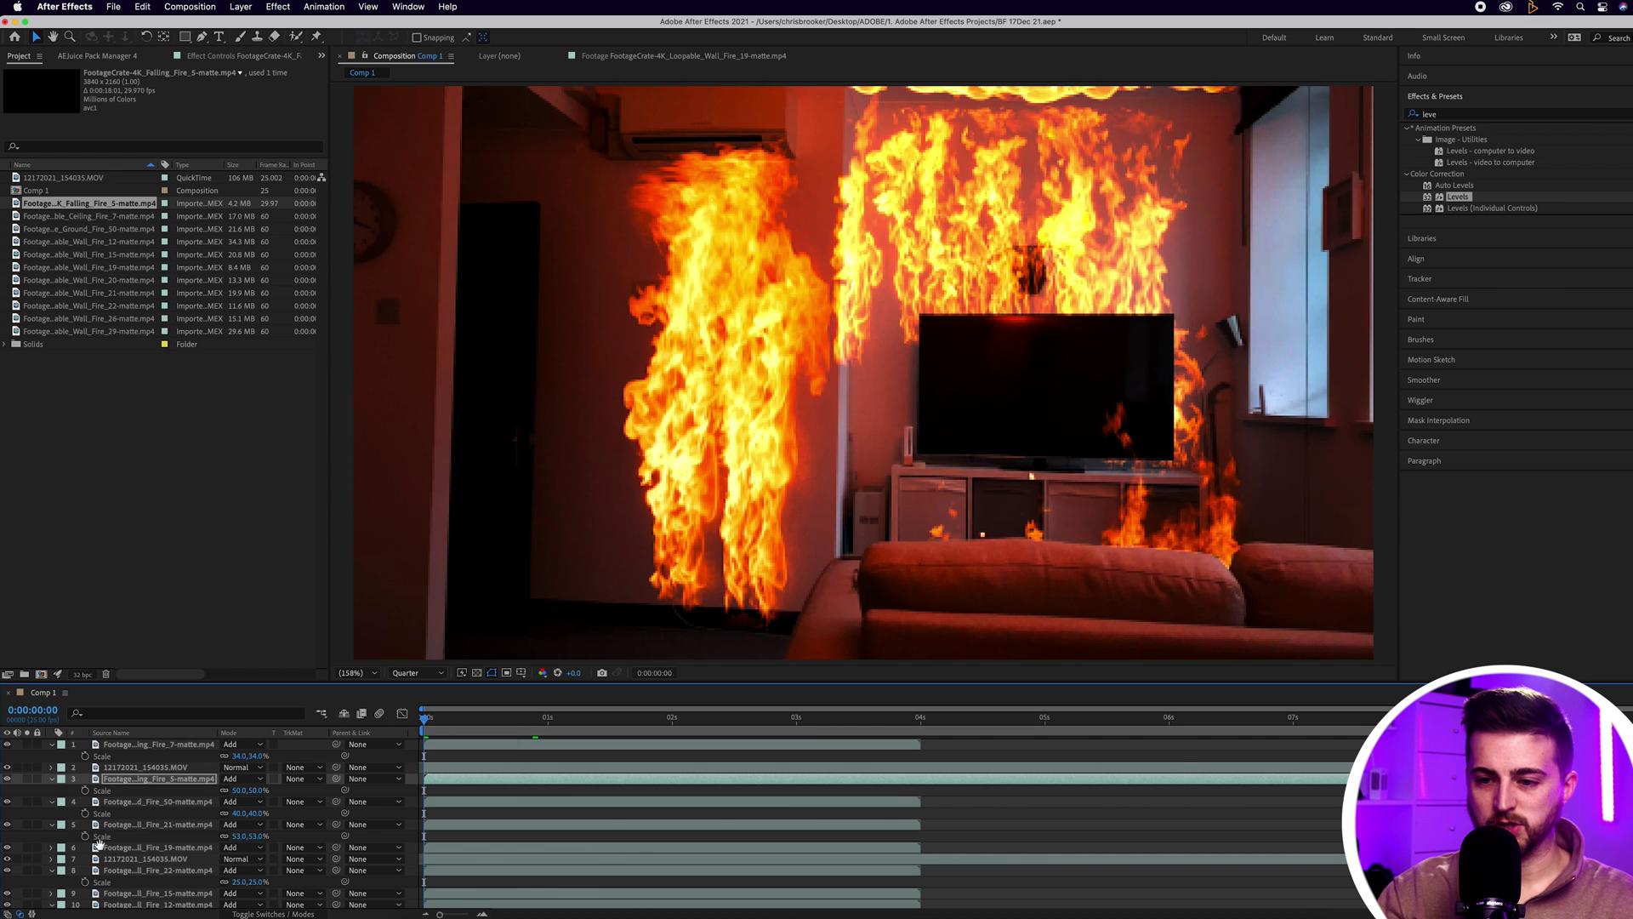
Solo the falling fire with the room footage and preview the playback
{"action": "left_click", "coordinate": [27, 778]}
{"action": "left_click", "coordinate": [26, 778]}
{"action": "left_click", "coordinate": [27, 778]}
{"action": "left_click", "coordinate": [27, 767]}
{"action": "key", "text": "space"}
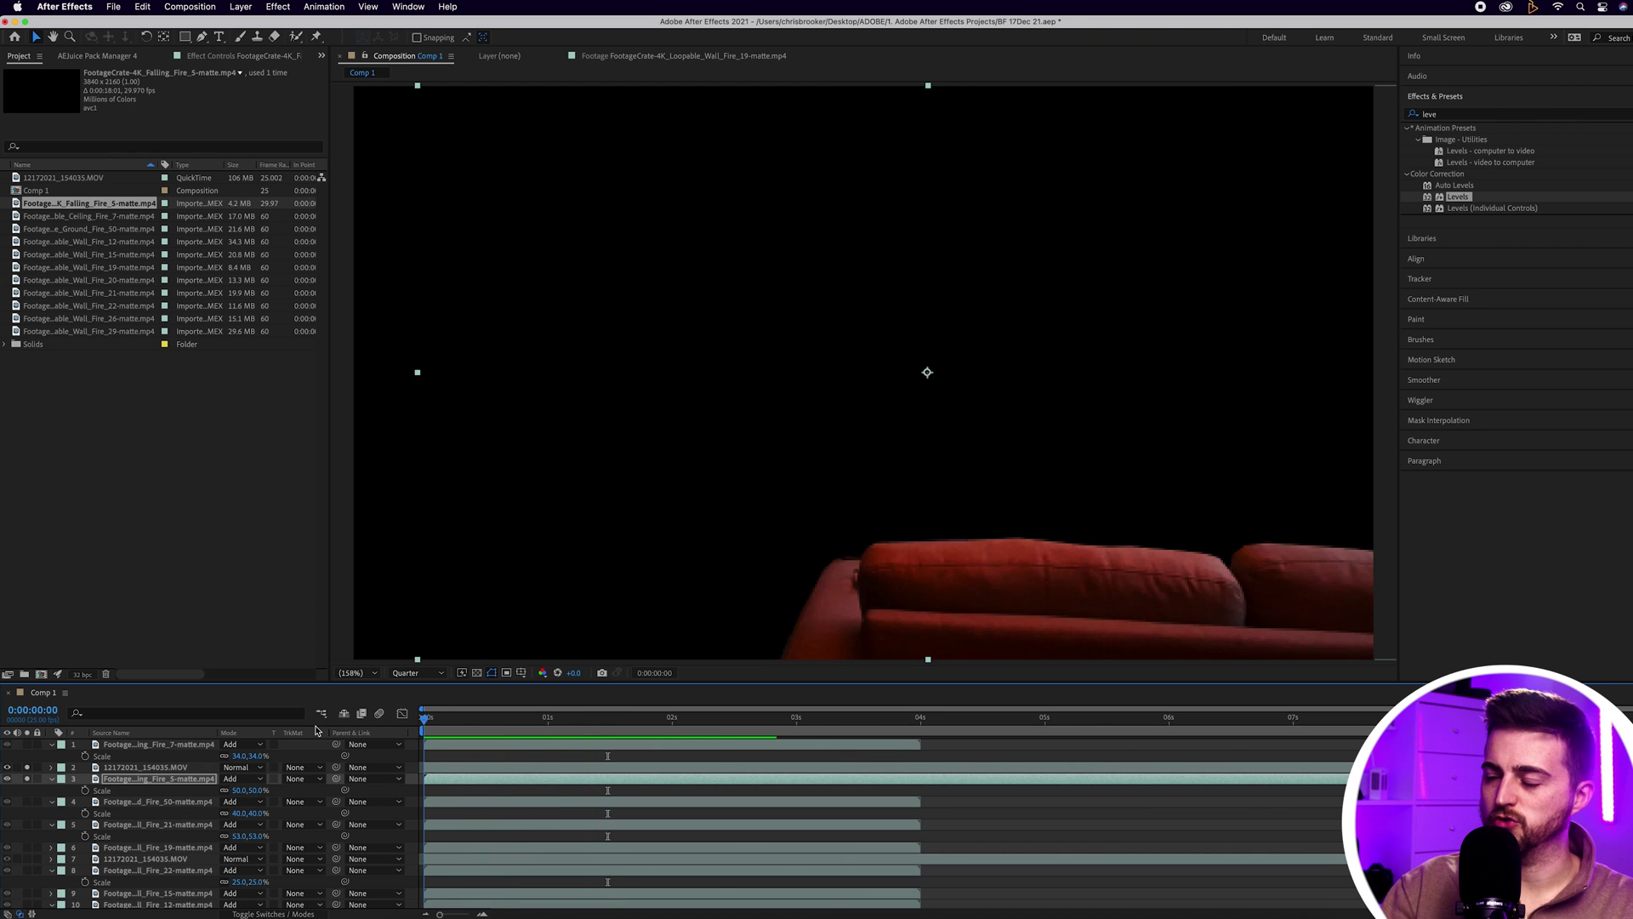
Shift the Falling_Fire_5 layer to start about 0.7 seconds in and preview the drop
{"action": "key", "text": "space"}
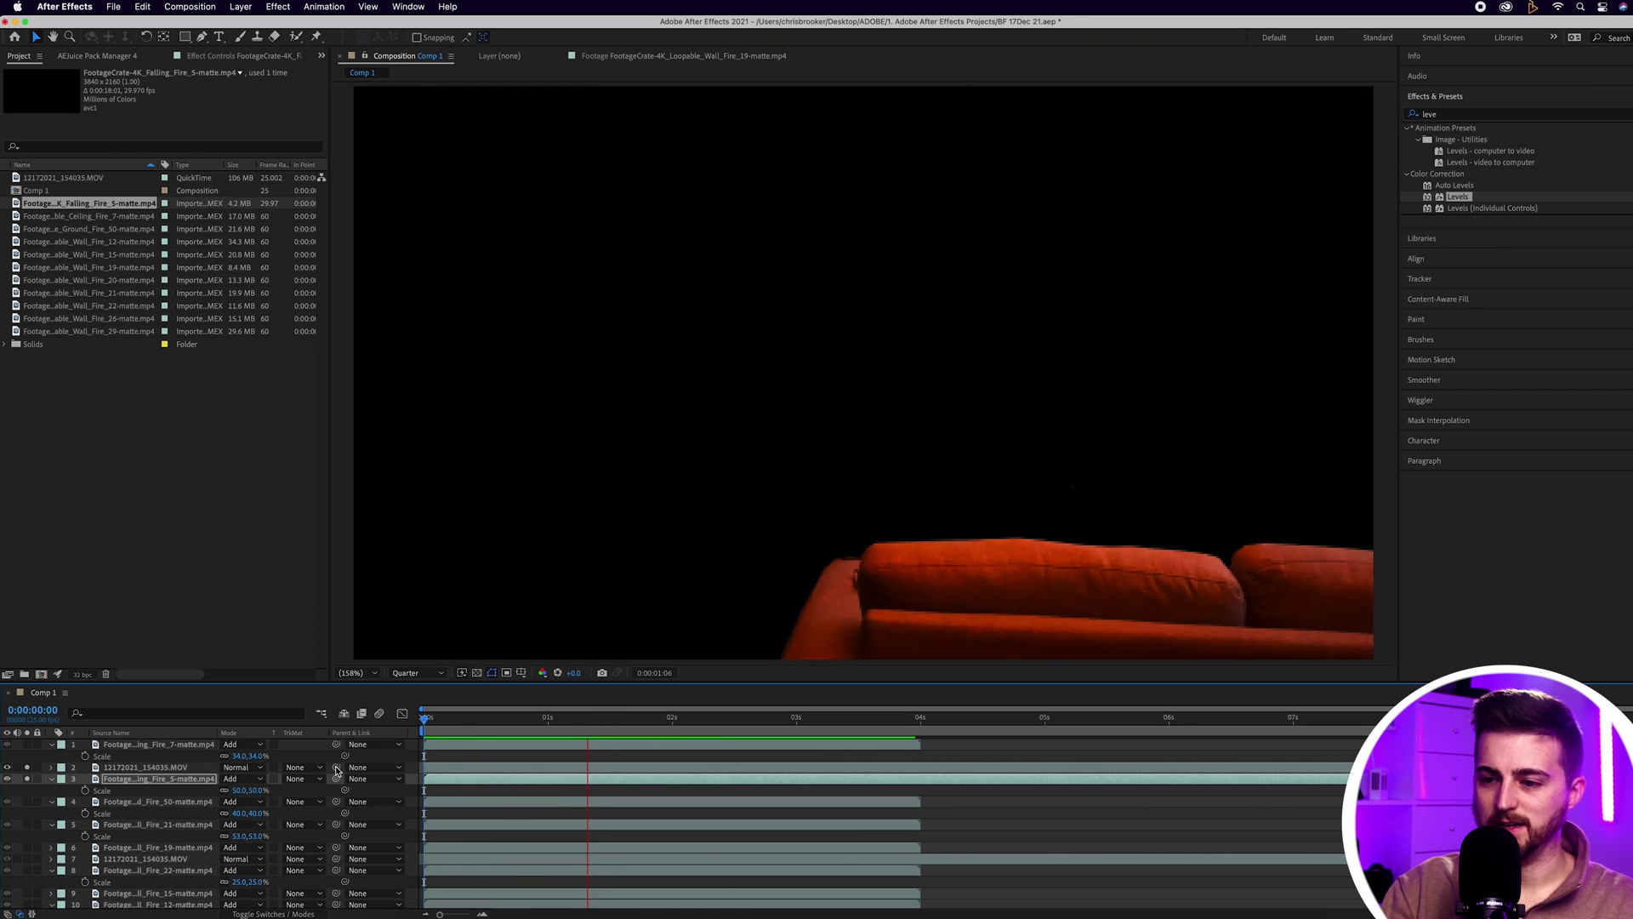
{"action": "left_click_drag", "start_coordinate": [473, 778], "coordinate": [563, 779]}
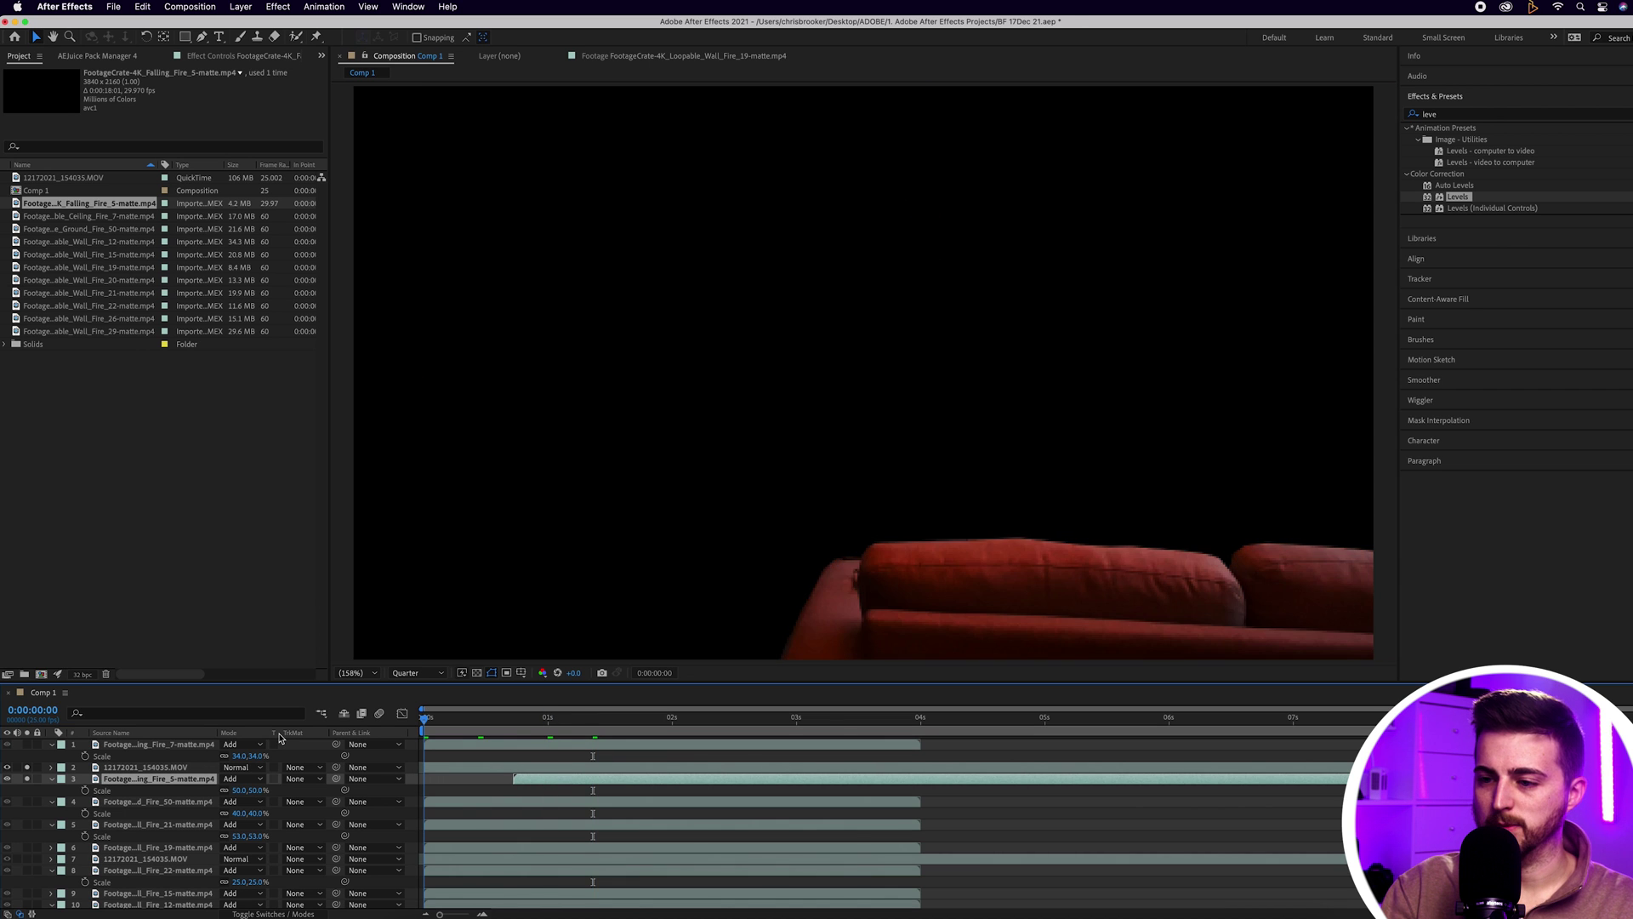
{"action": "key", "text": "space"}
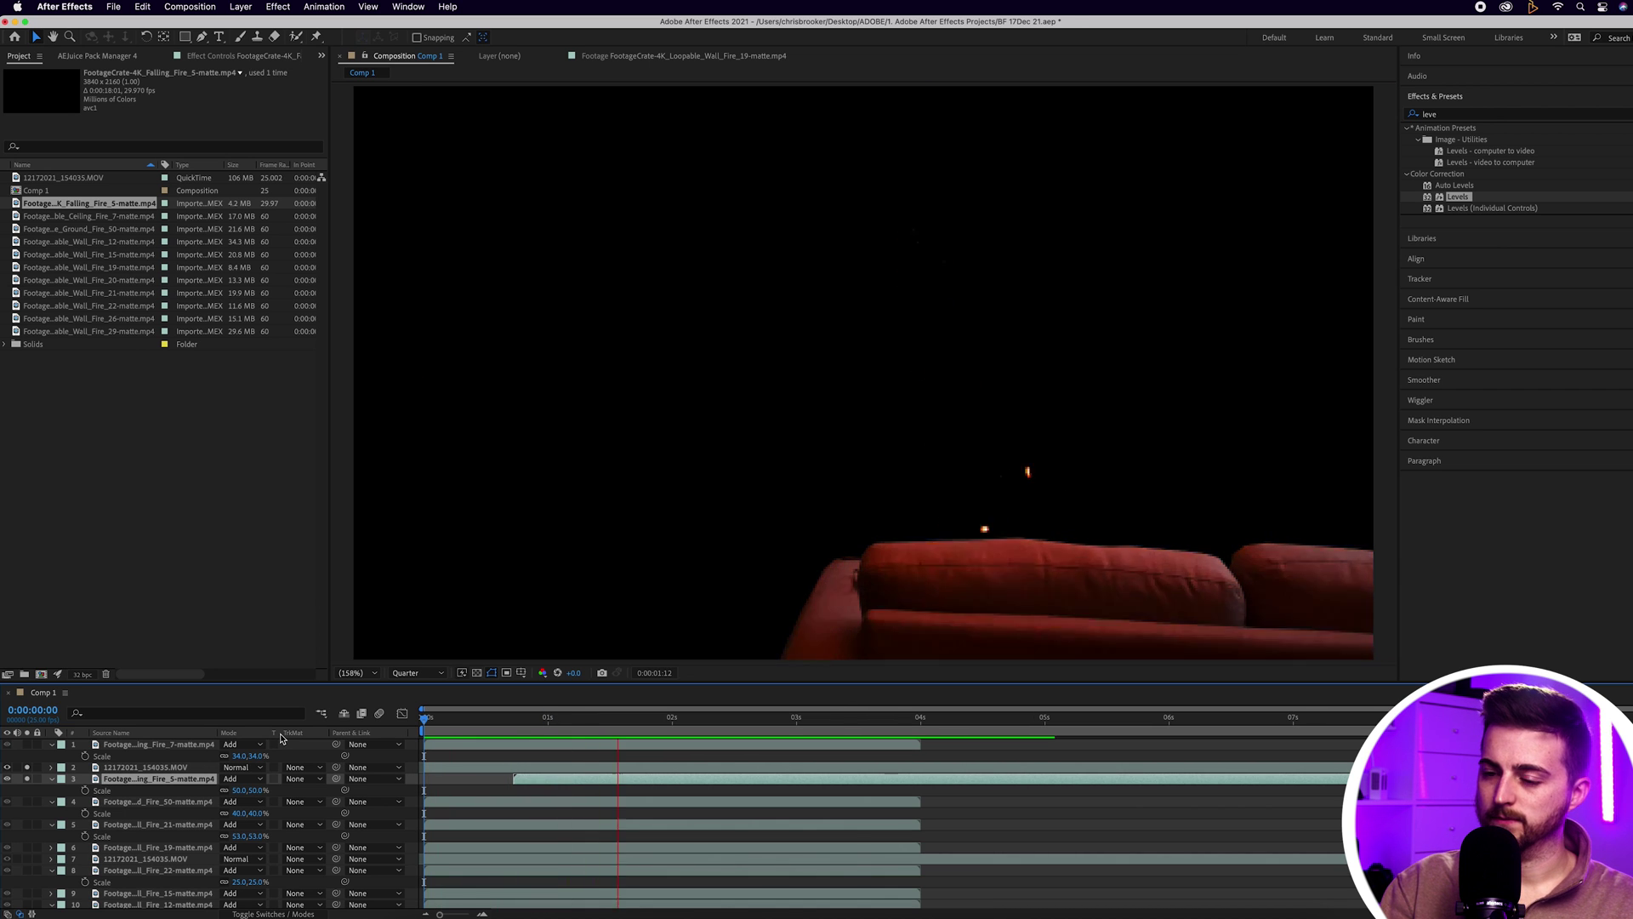
{"action": "mouse_move", "coordinate": [549, 724]}
{"action": "left_mouse_down"}
{"action": "mouse_move", "coordinate": [535, 723]}
{"action": "mouse_move", "coordinate": [614, 724]}
{"action": "mouse_move", "coordinate": [577, 722]}
{"action": "left_mouse_up"}
{"action": "key", "text": "space"}
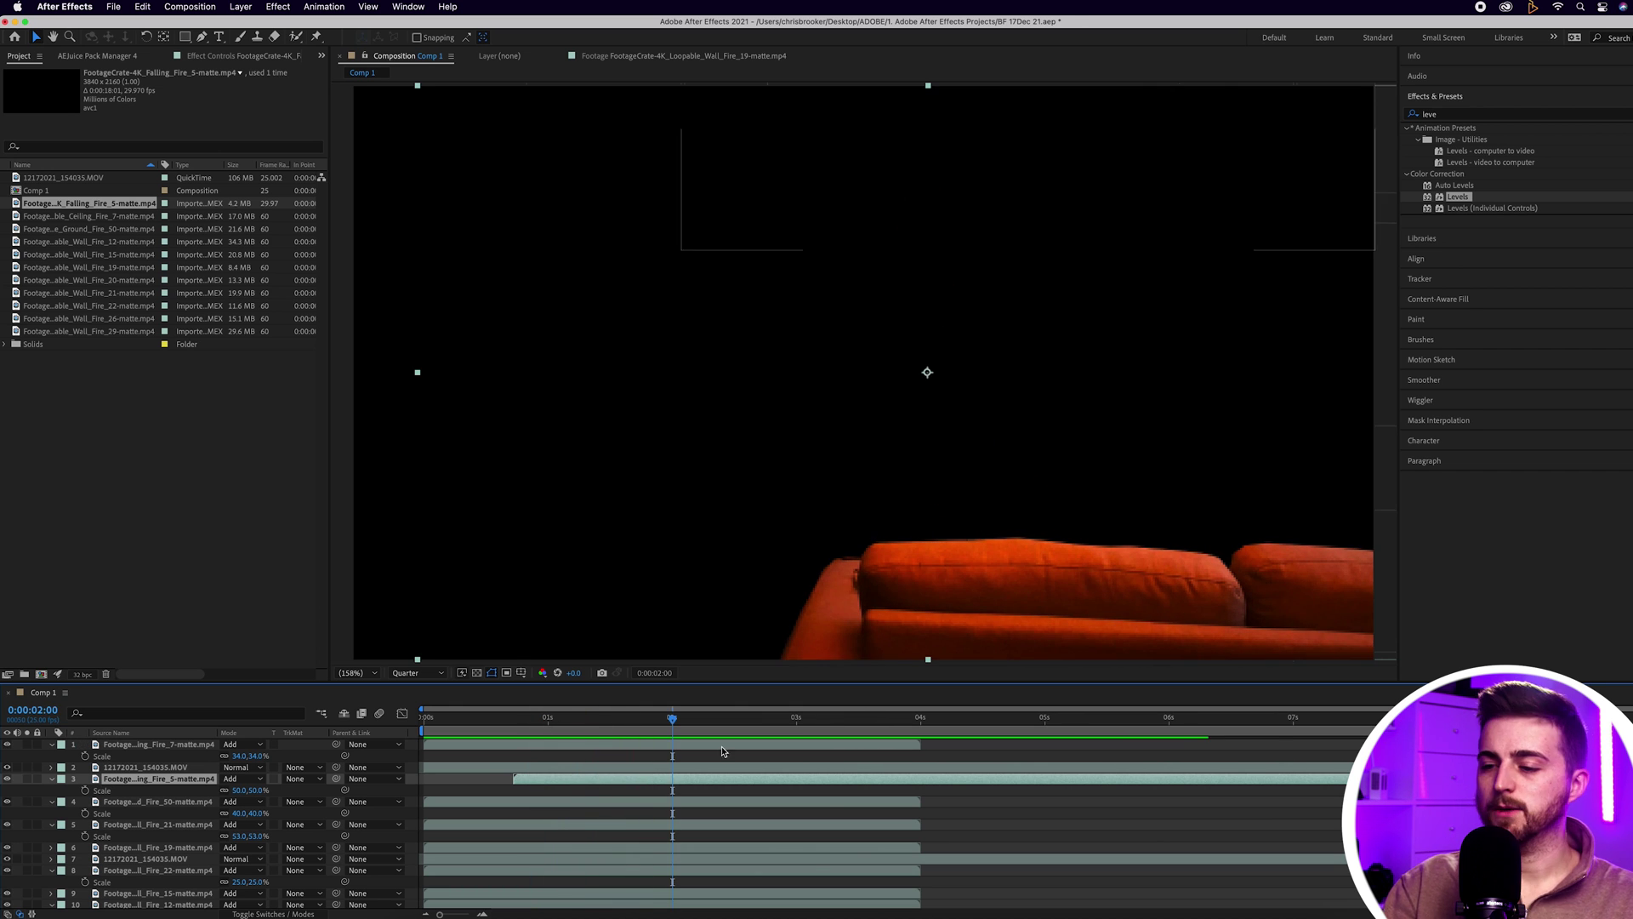
{"action": "left_click", "coordinate": [590, 790]}
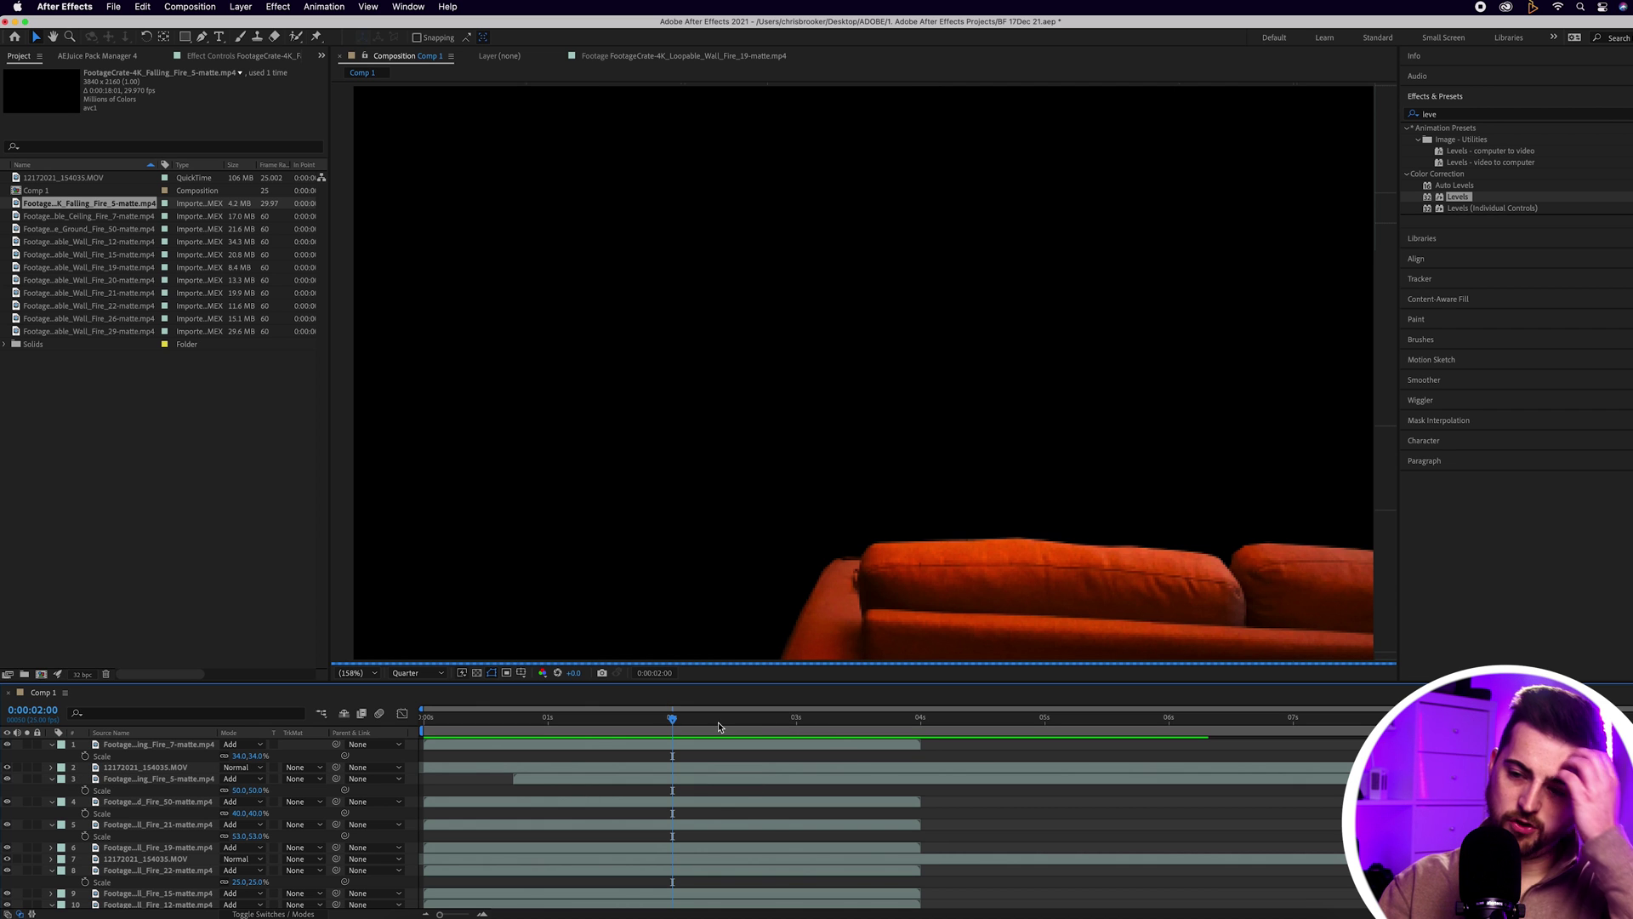
Import footagecrate-smokey-atmosphere-1-matte.mp4 from the fire assets folder into the project
{"action": "left_click", "coordinate": [663, 901]}
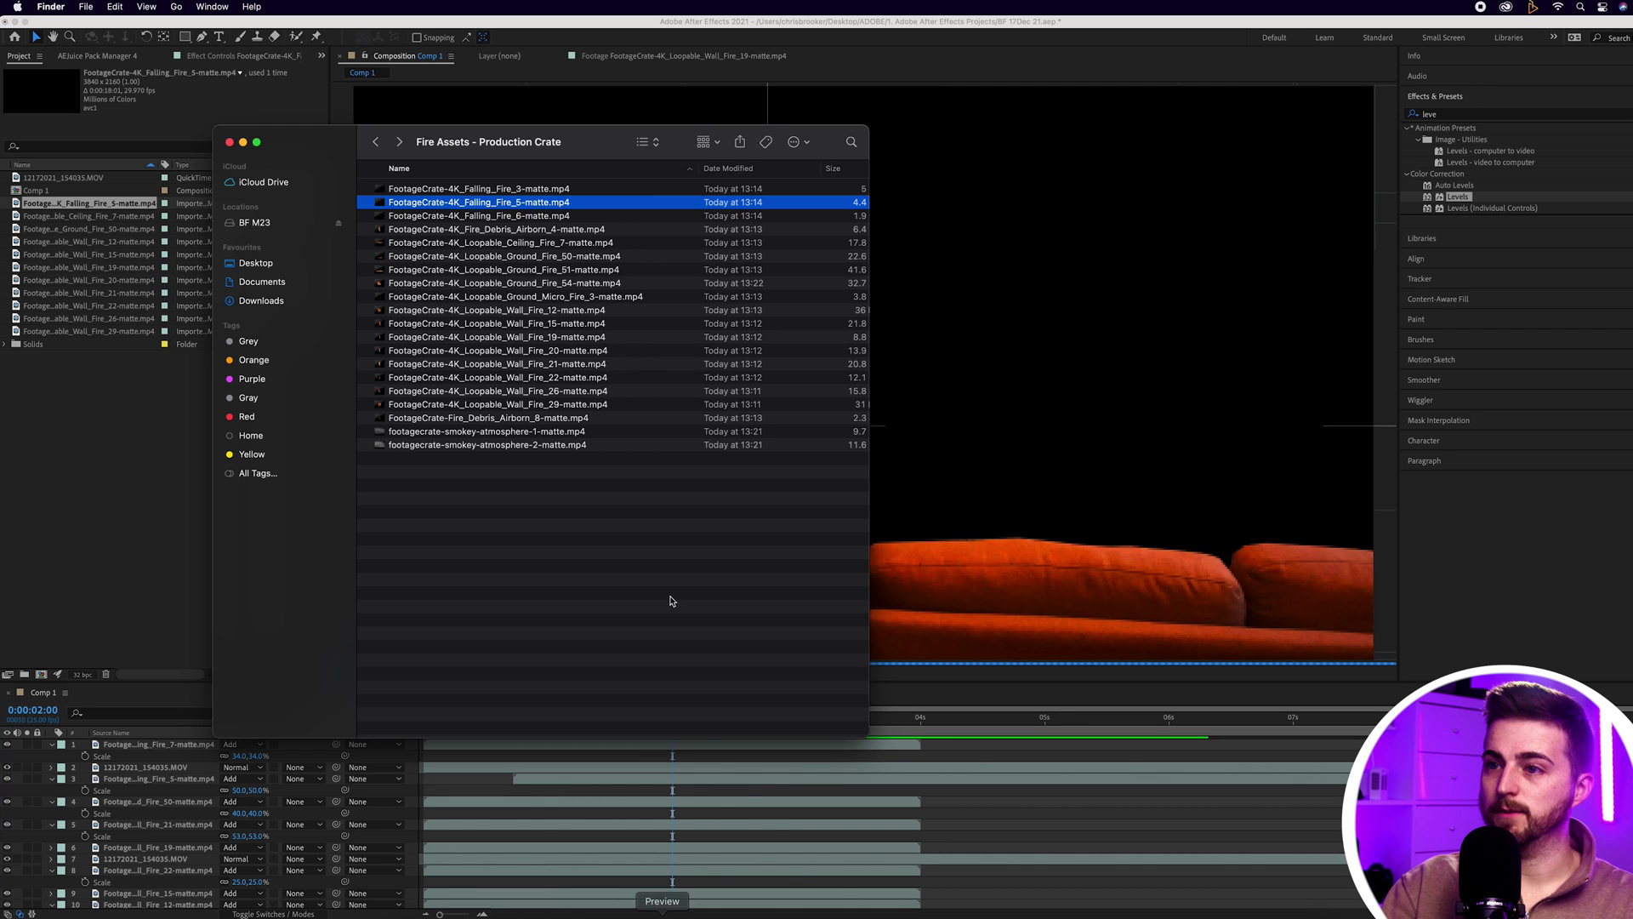
{"action": "left_click", "coordinate": [428, 432]}
{"action": "left_click", "coordinate": [473, 420]}
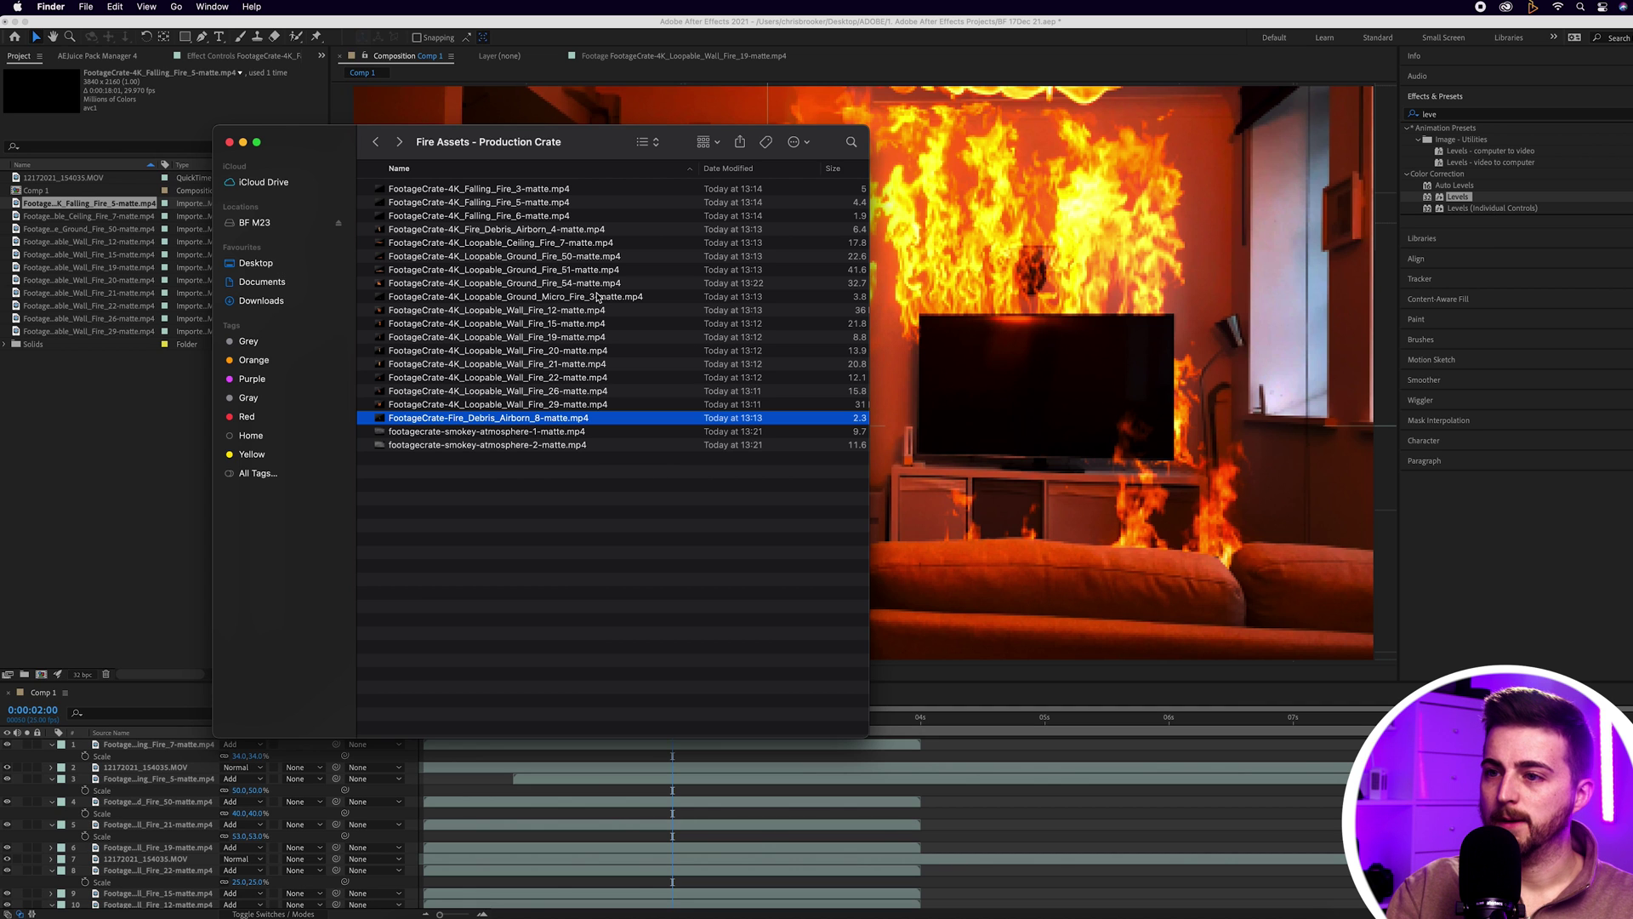
{"action": "left_click", "coordinate": [507, 432]}
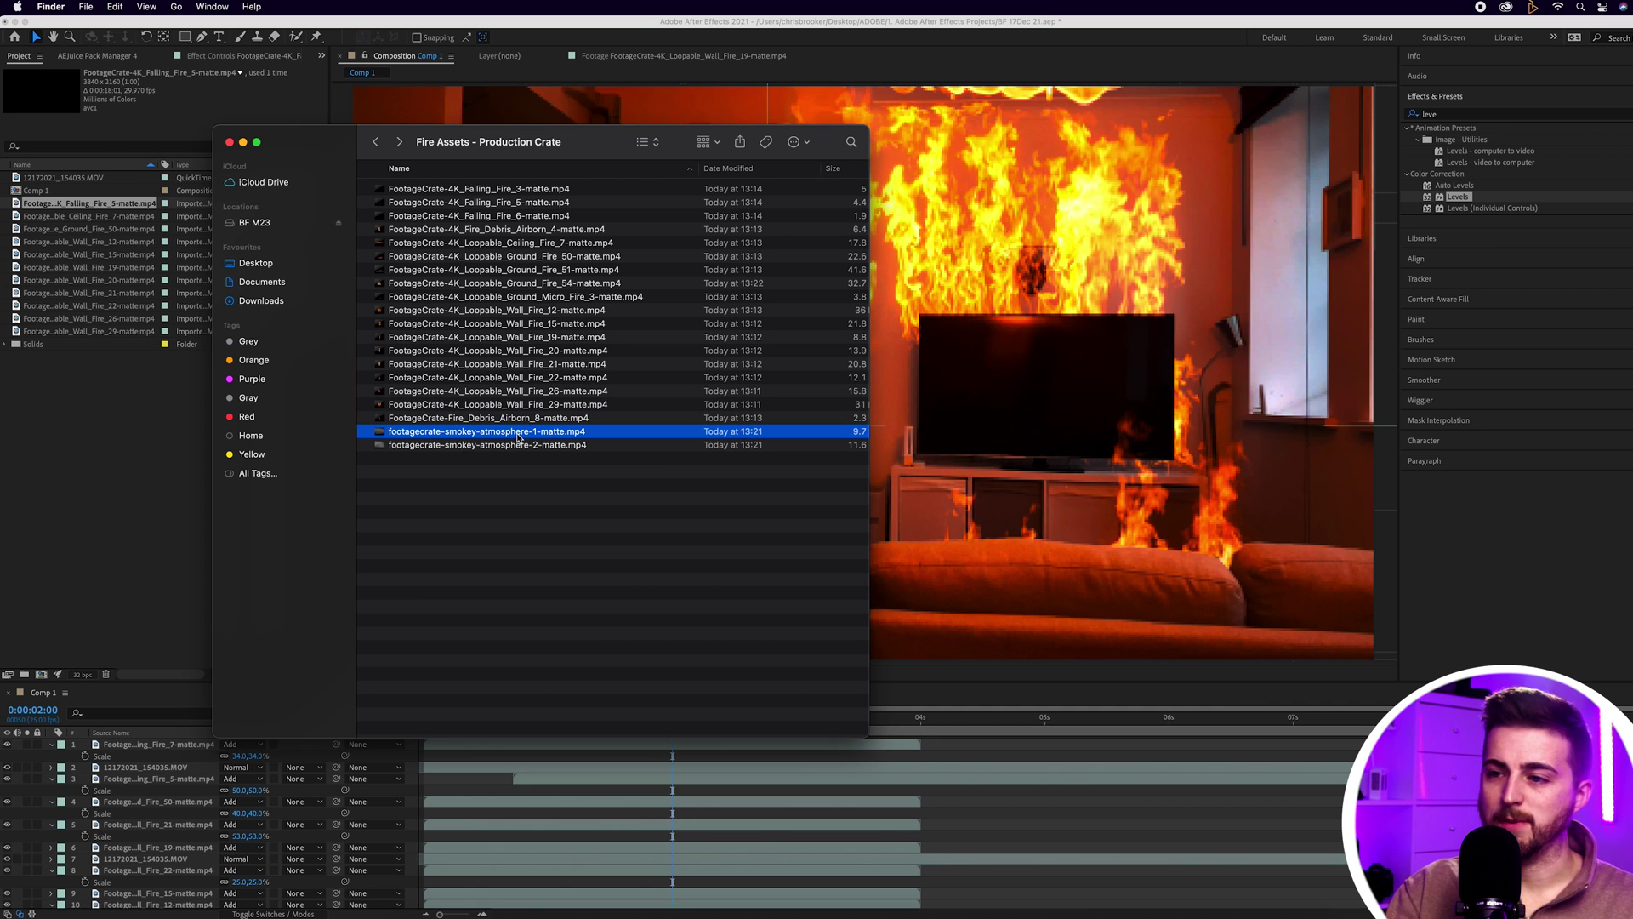
{"action": "left_click_drag", "start_coordinate": [466, 438], "coordinate": [166, 463]}
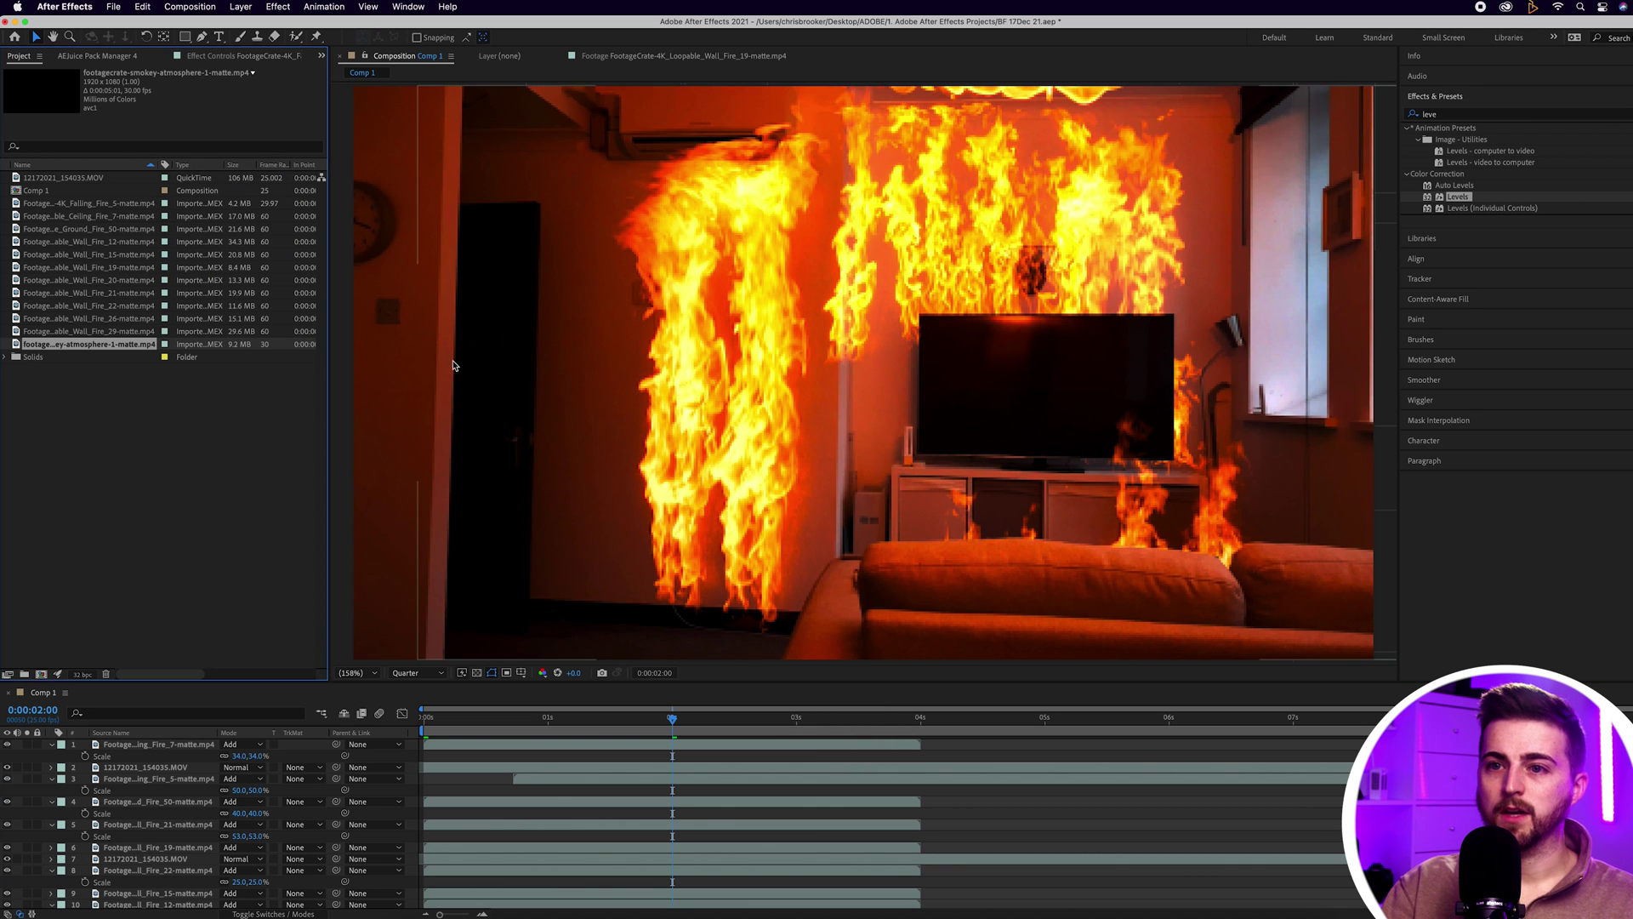
Place the smoke footage as the top layer of Comp 1 in Screen mode
{"action": "left_click_drag", "start_coordinate": [85, 345], "coordinate": [170, 747]}
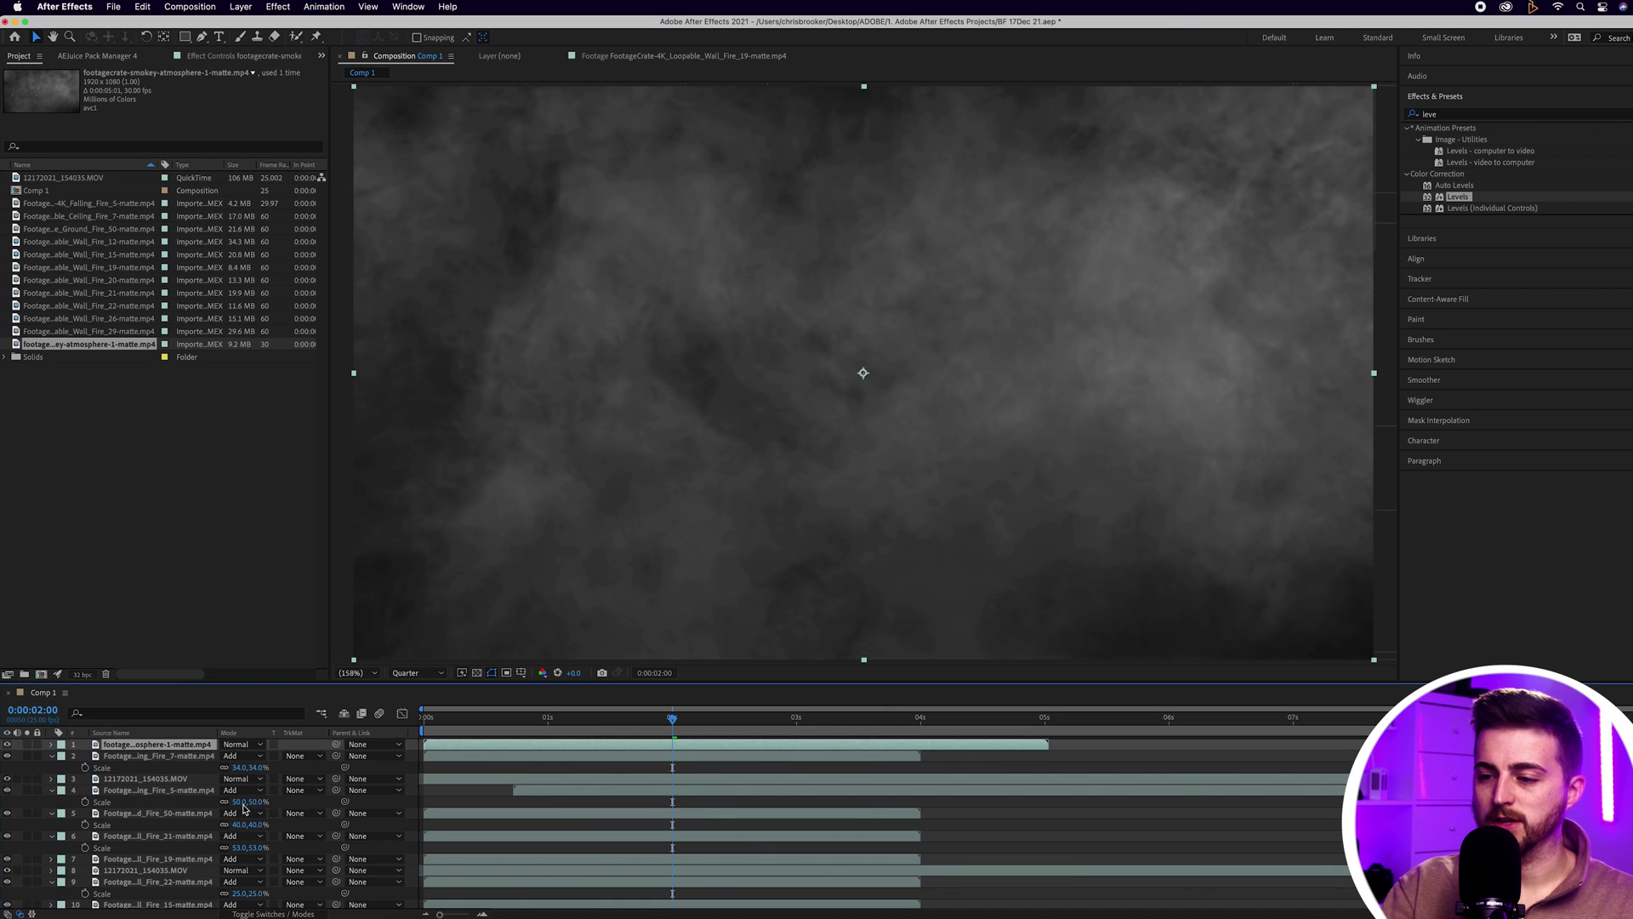
{"action": "left_click", "coordinate": [244, 745]}
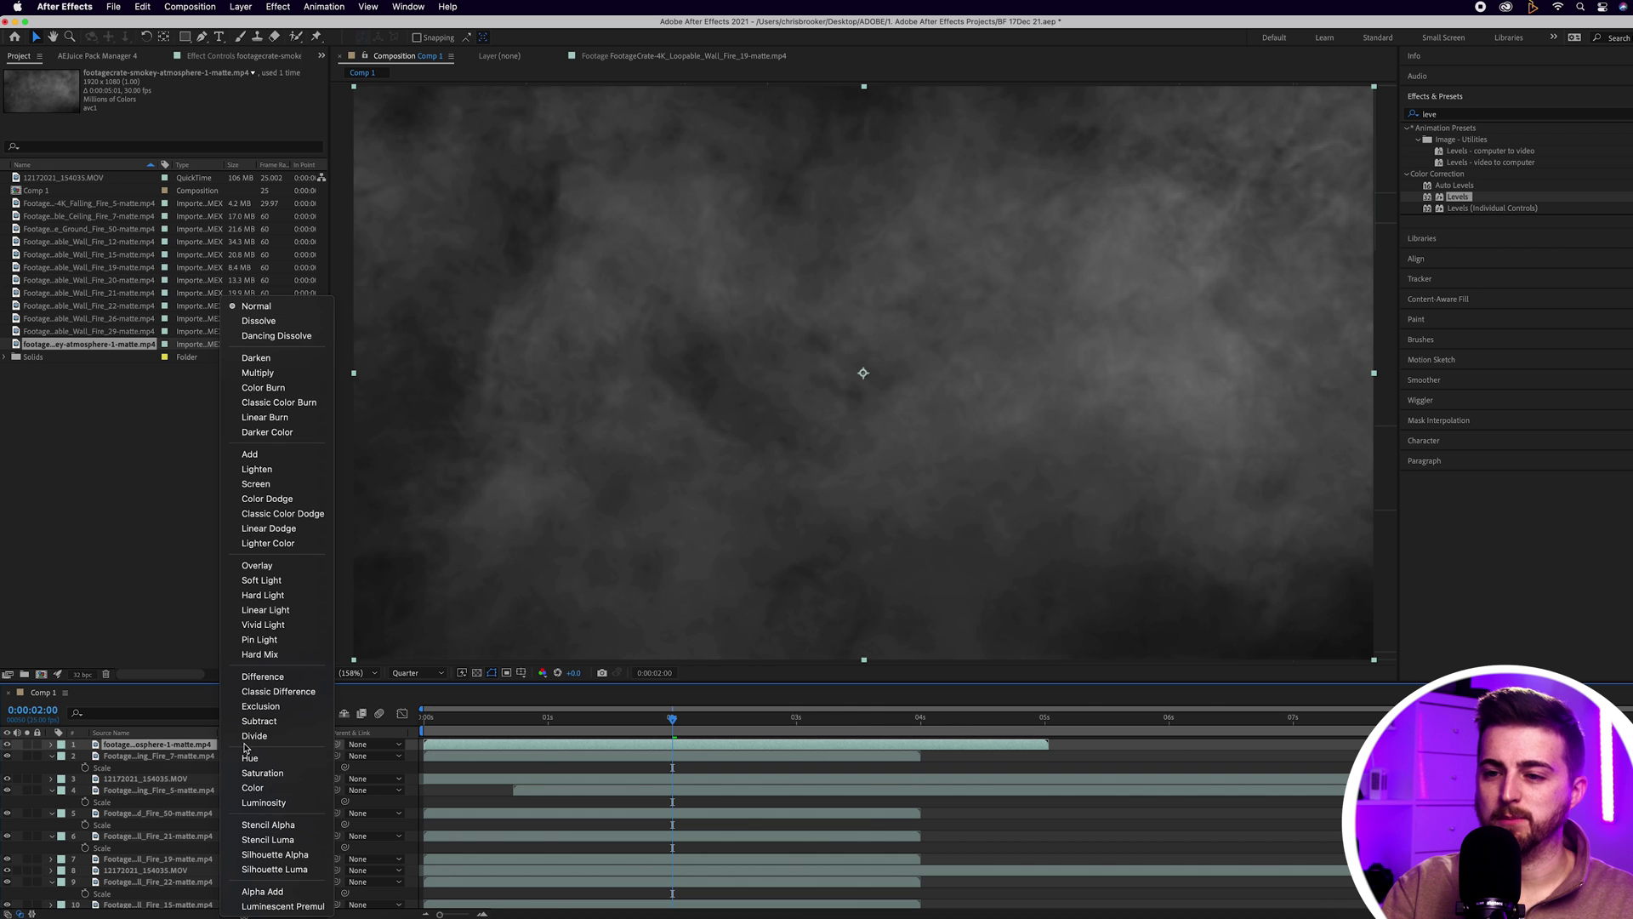
{"action": "left_click", "coordinate": [260, 483]}
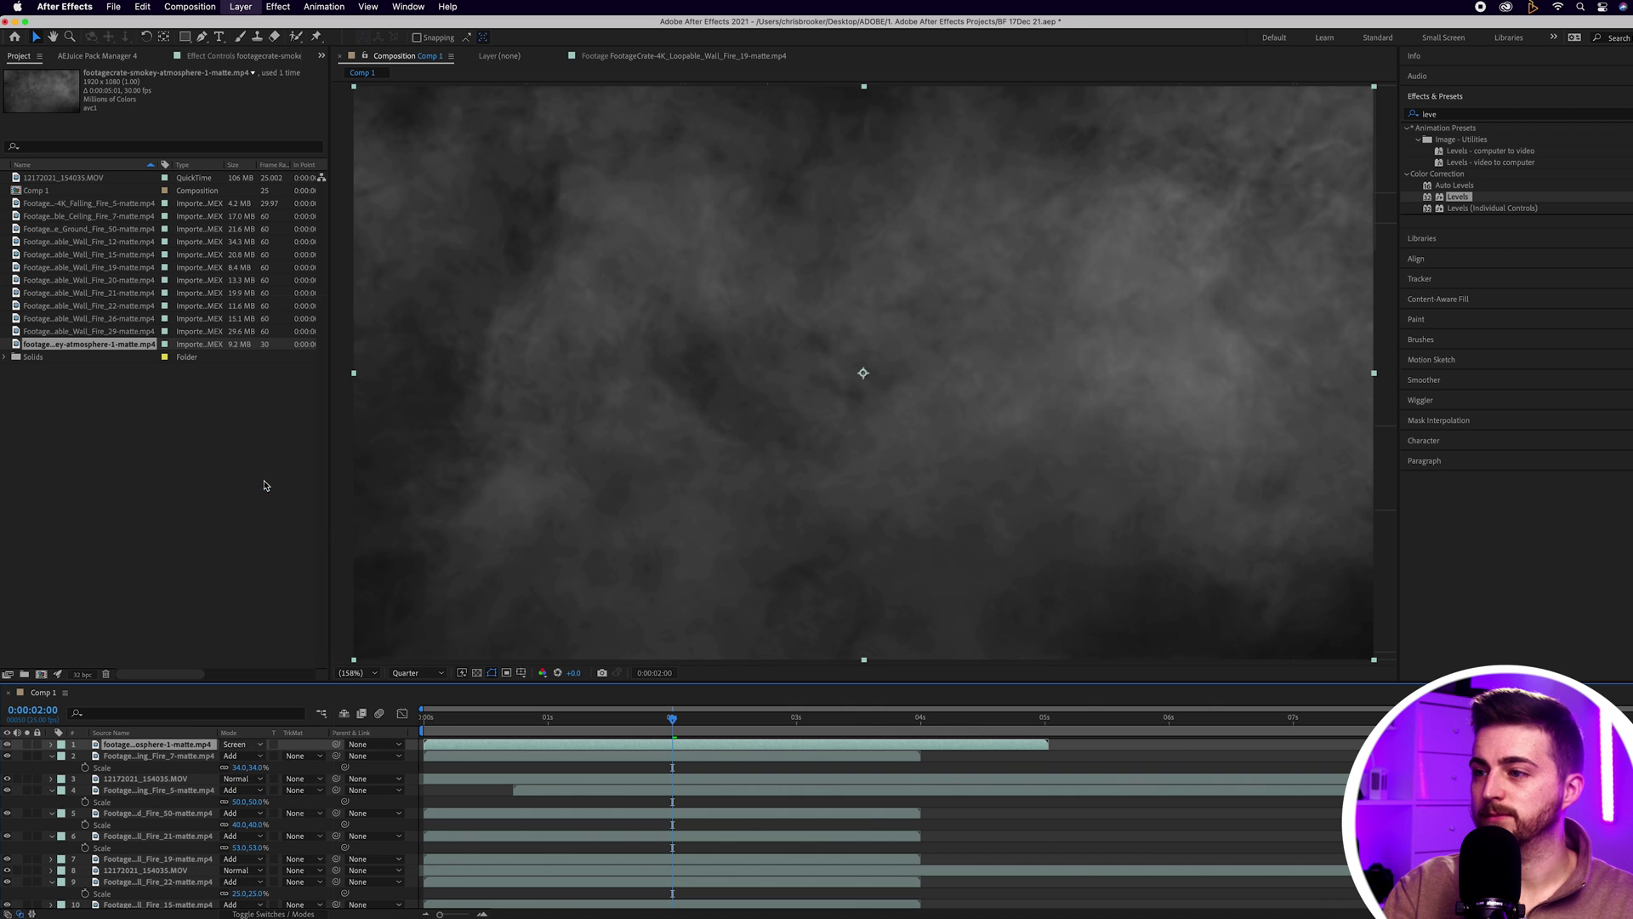
{"action": "left_click", "coordinate": [429, 721]}
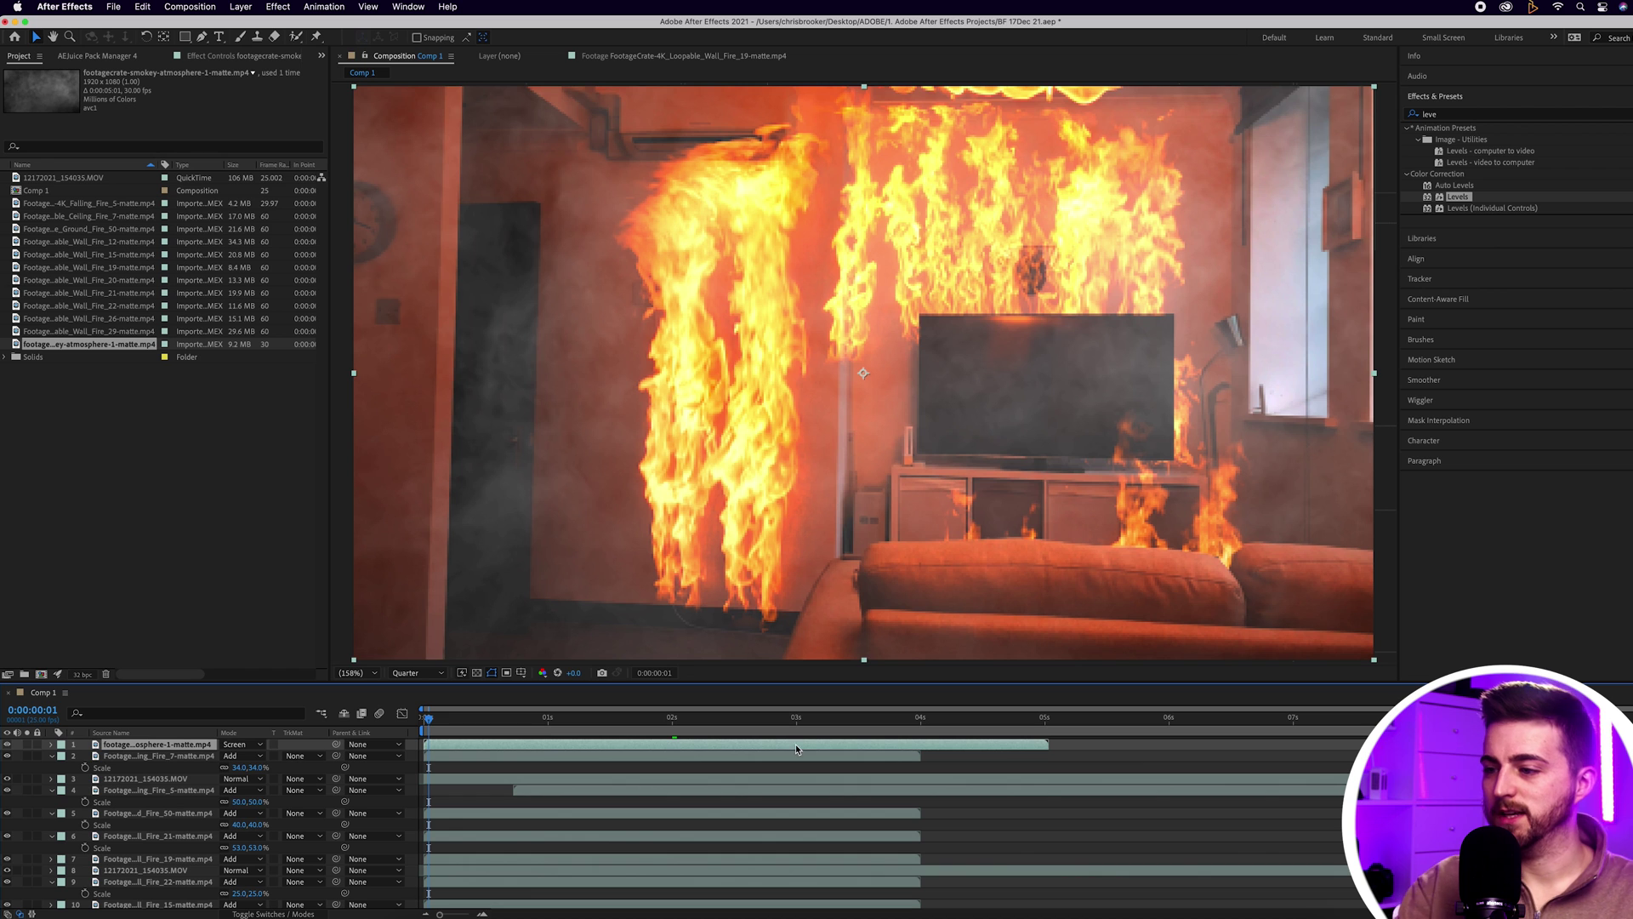
{"action": "left_click", "coordinate": [1028, 838]}
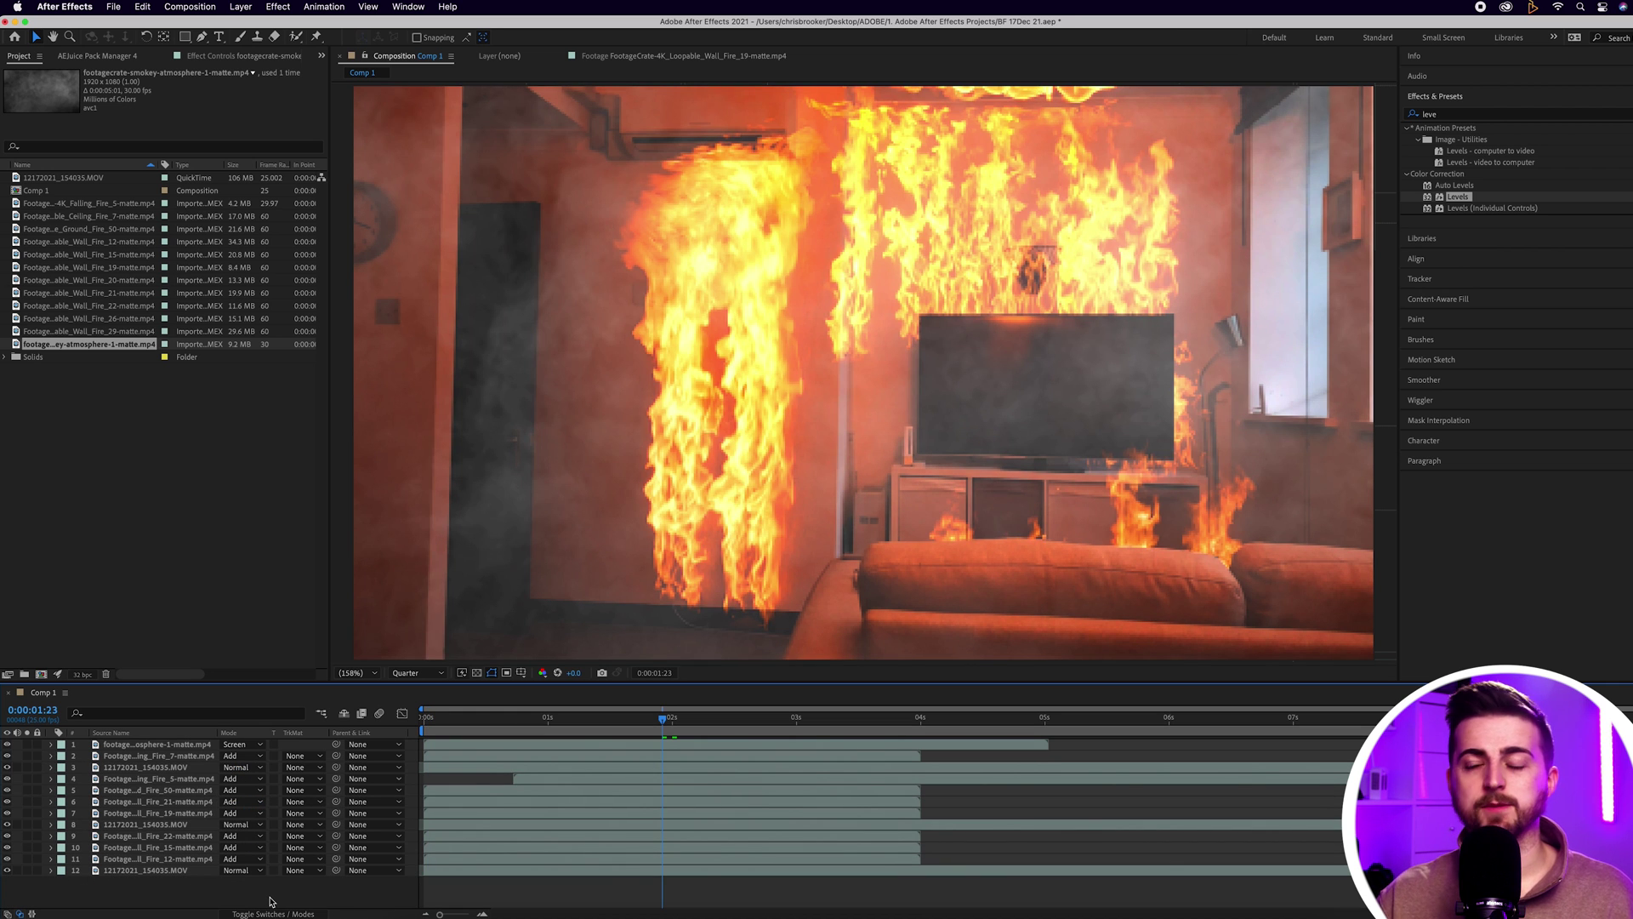
Add a new adjustment layer to Comp 1 below the smoke layer
{"action": "left_click", "coordinate": [240, 7]}
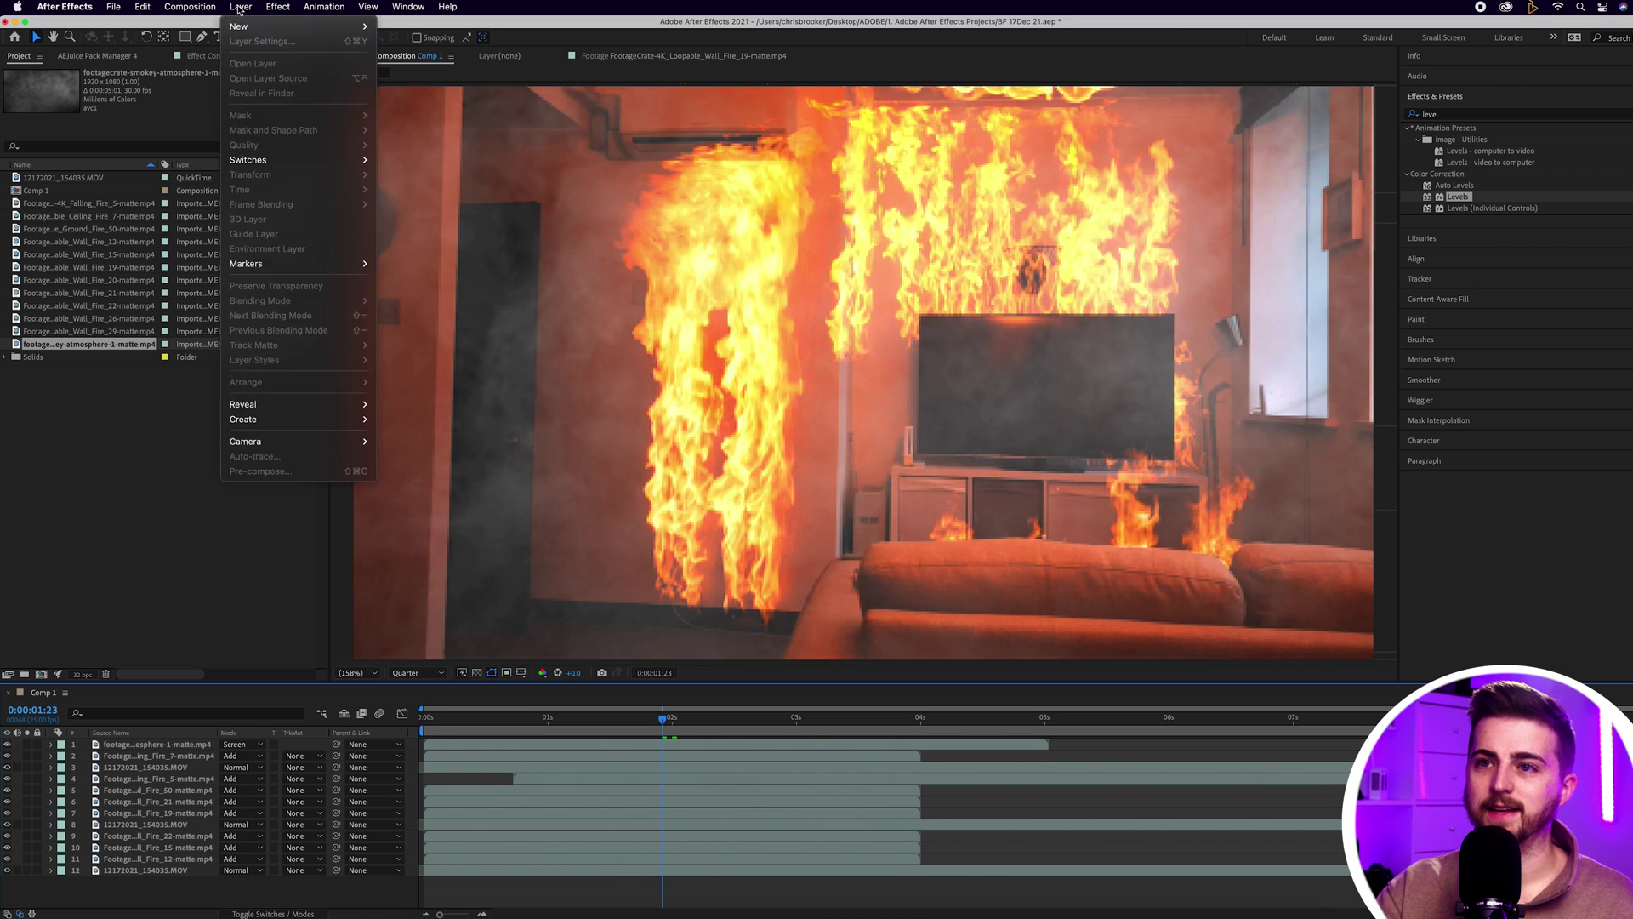
{"action": "mouse_move", "coordinate": [247, 27]}
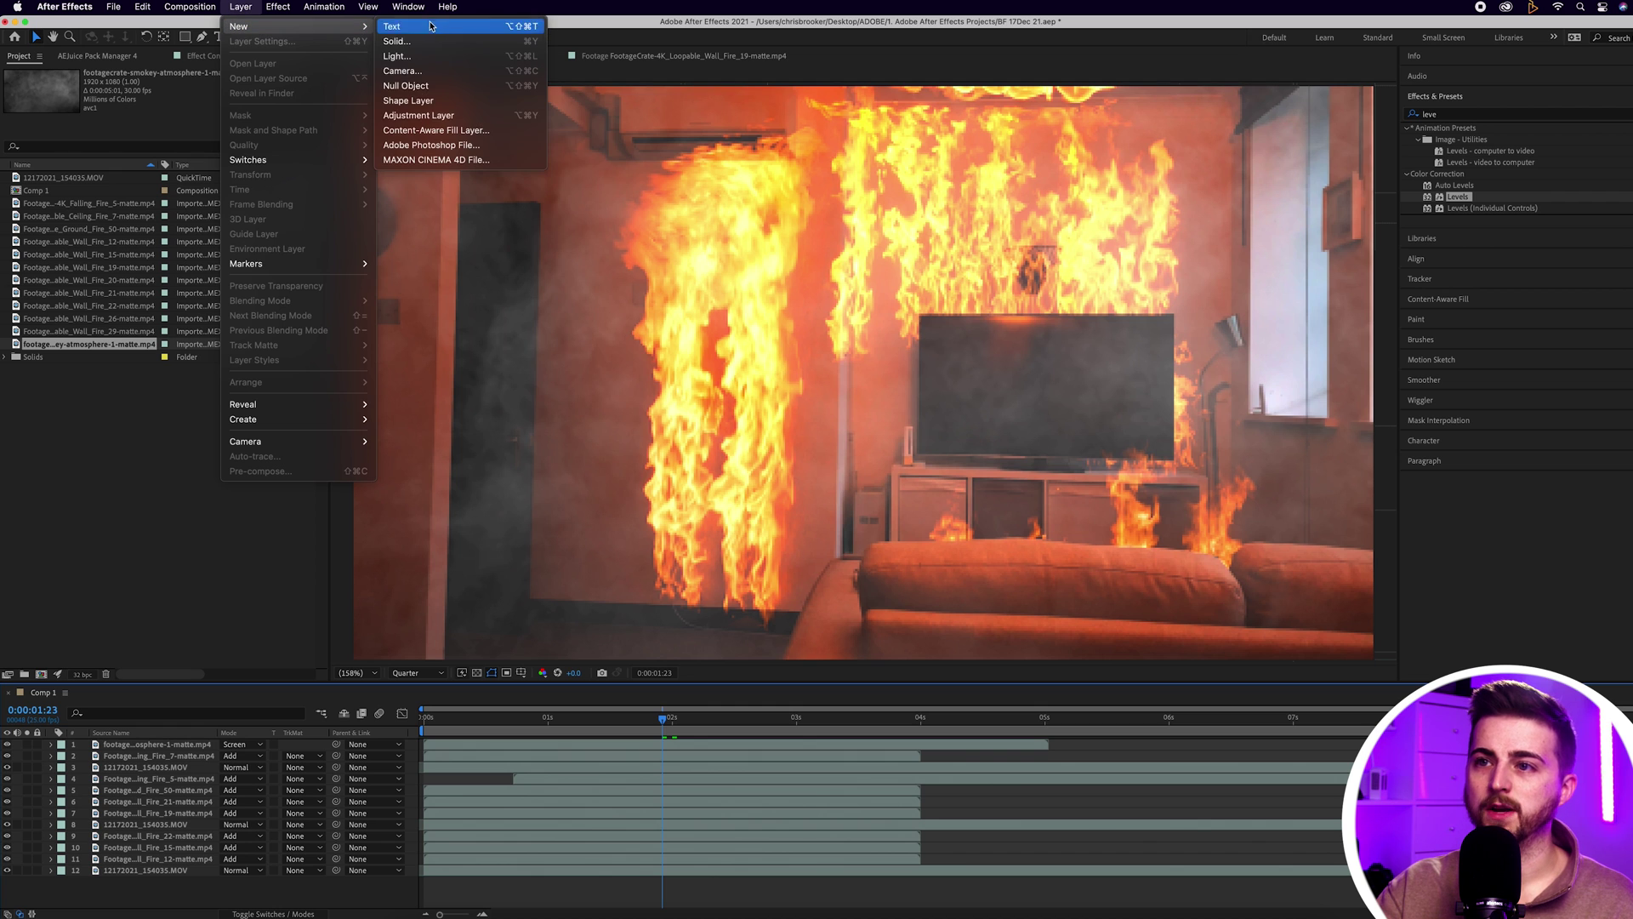
{"action": "left_click", "coordinate": [418, 115]}
{"action": "left_click_drag", "start_coordinate": [156, 754], "coordinate": [160, 761]}
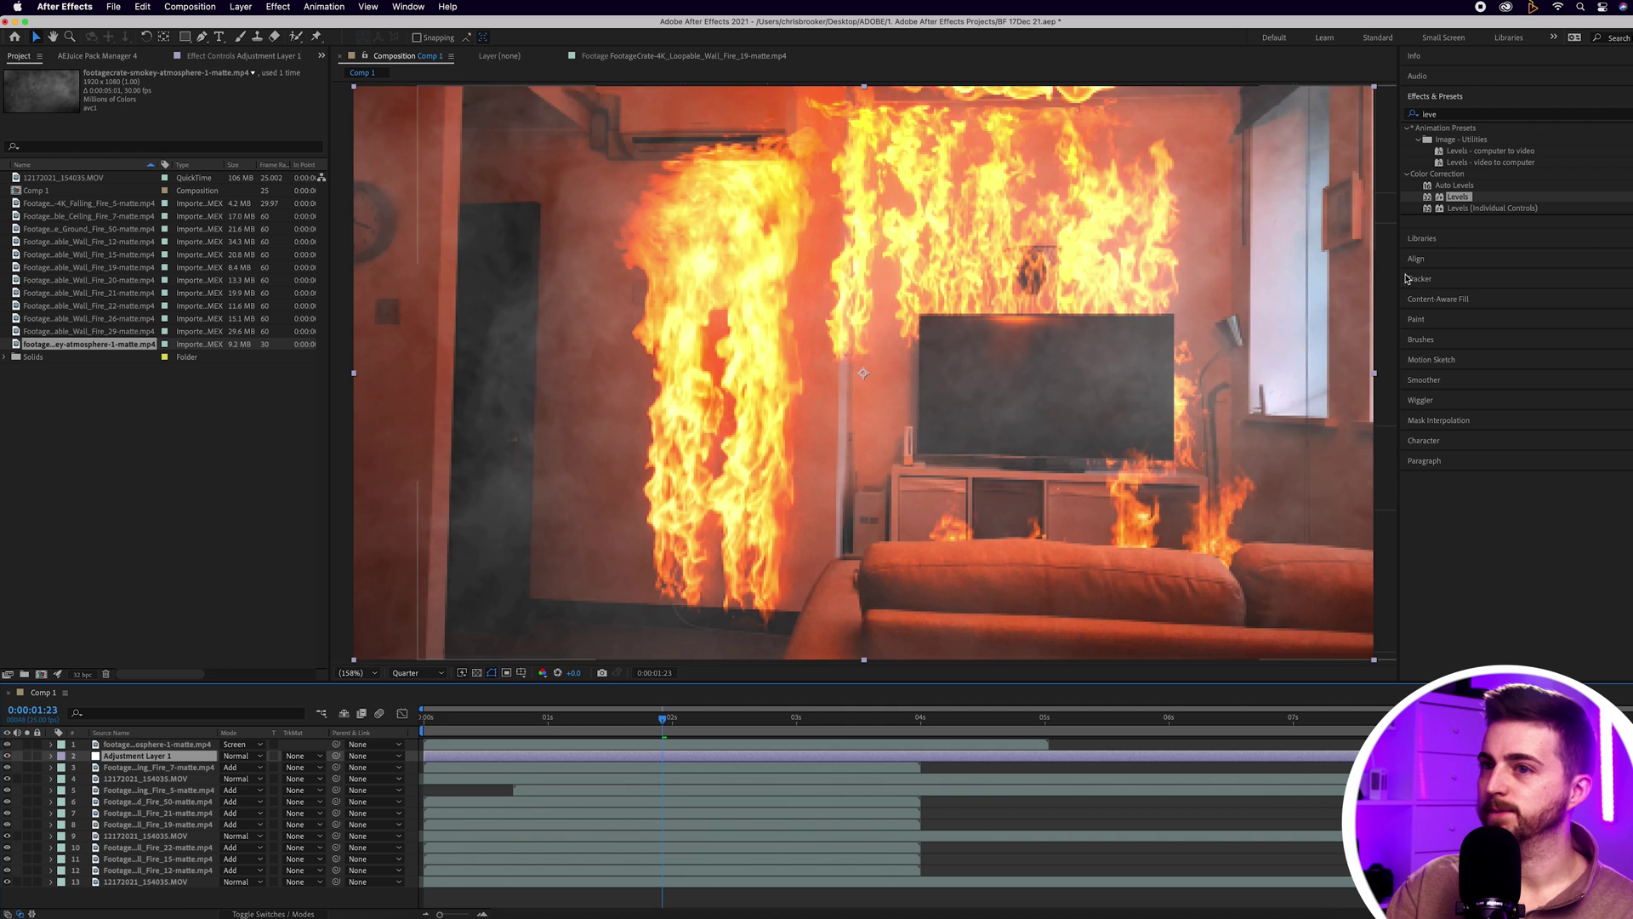
Draw ellipse masks around the ceiling, left wall and TV cabinet fires
{"action": "left_click_drag", "start_coordinate": [184, 36], "coordinate": [243, 68]}
{"action": "left_click_drag", "start_coordinate": [824, 115], "coordinate": [1231, 315]}
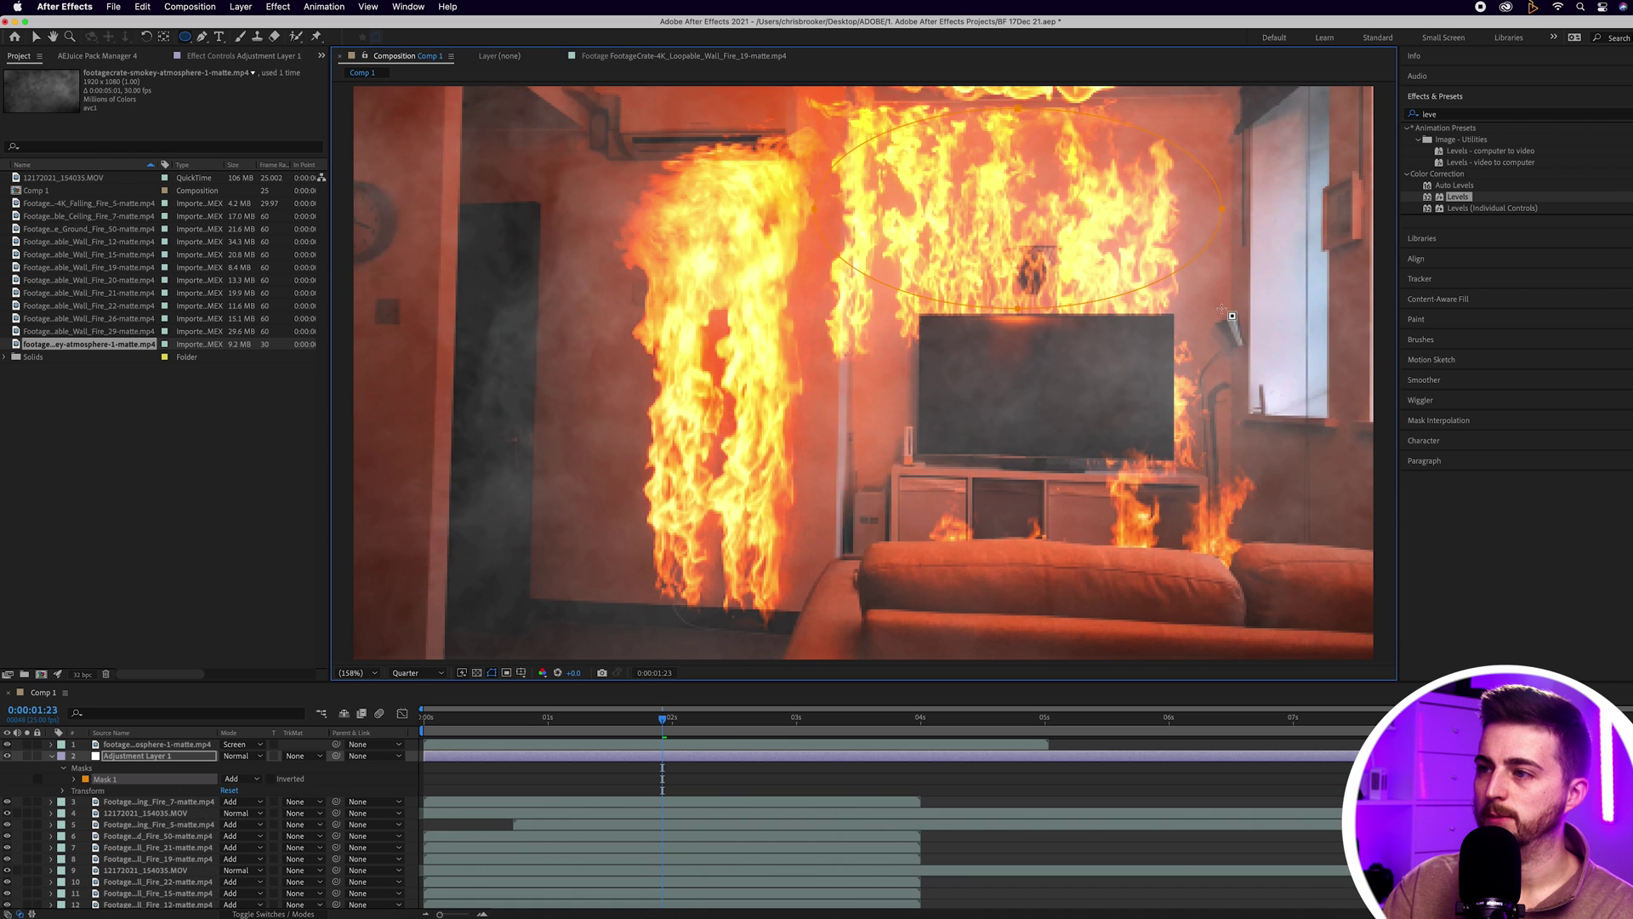
{"action": "left_click_drag", "start_coordinate": [595, 184], "coordinate": [810, 623]}
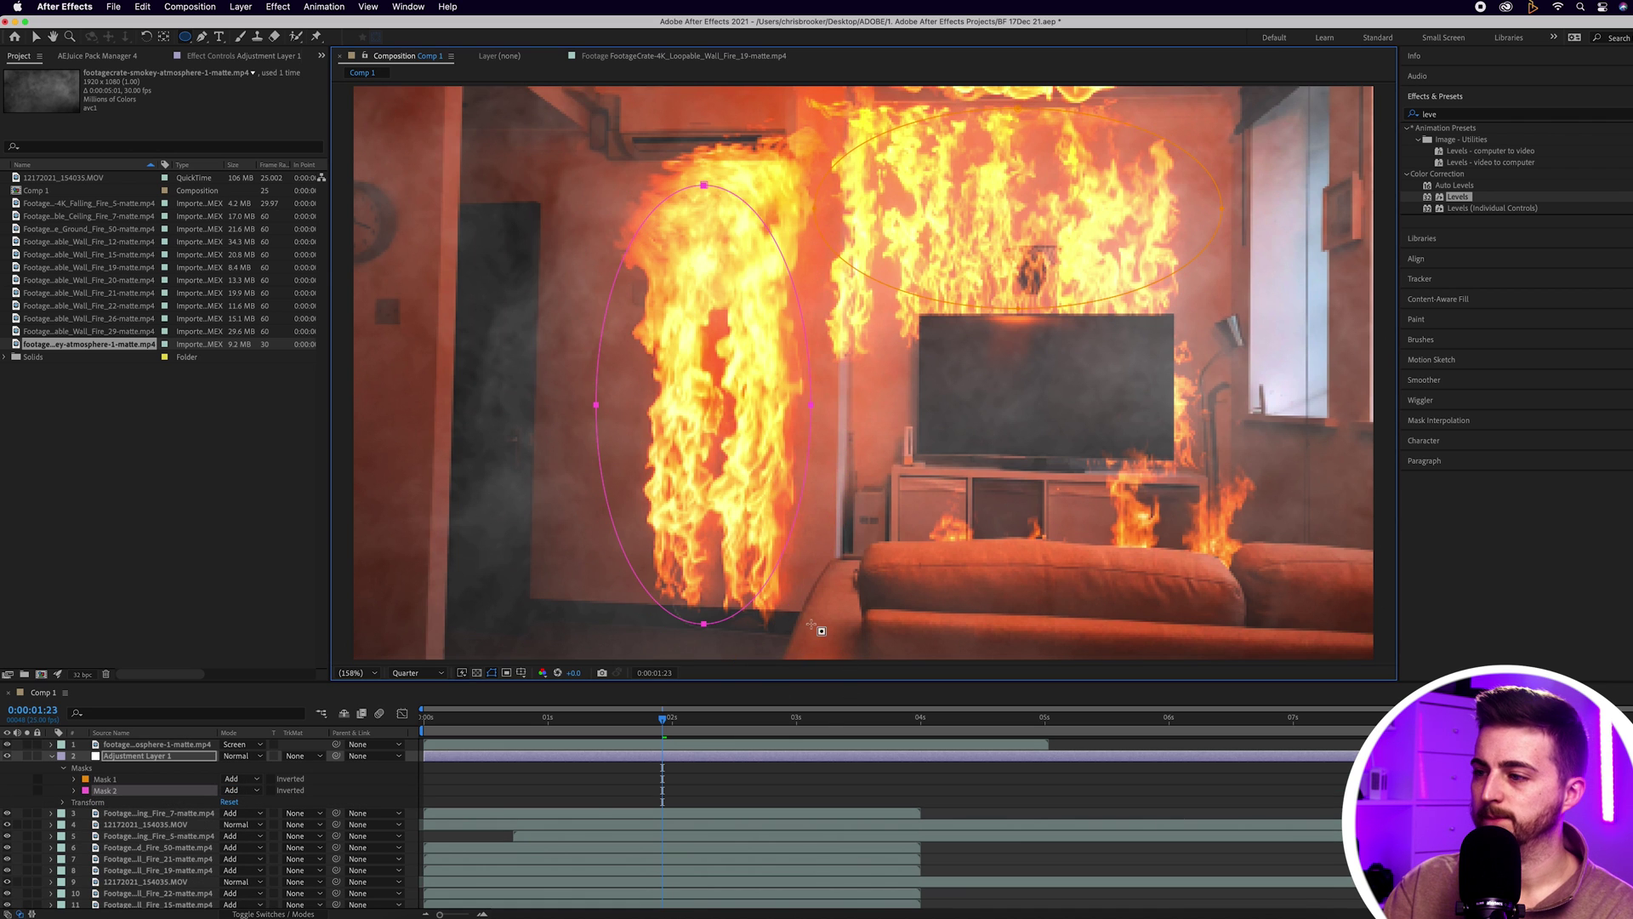
{"action": "left_click_drag", "start_coordinate": [919, 477], "coordinate": [1262, 569]}
Move the adjustment layer down to sit just above the room footage
{"action": "left_click_drag", "start_coordinate": [141, 757], "coordinate": [179, 844]}
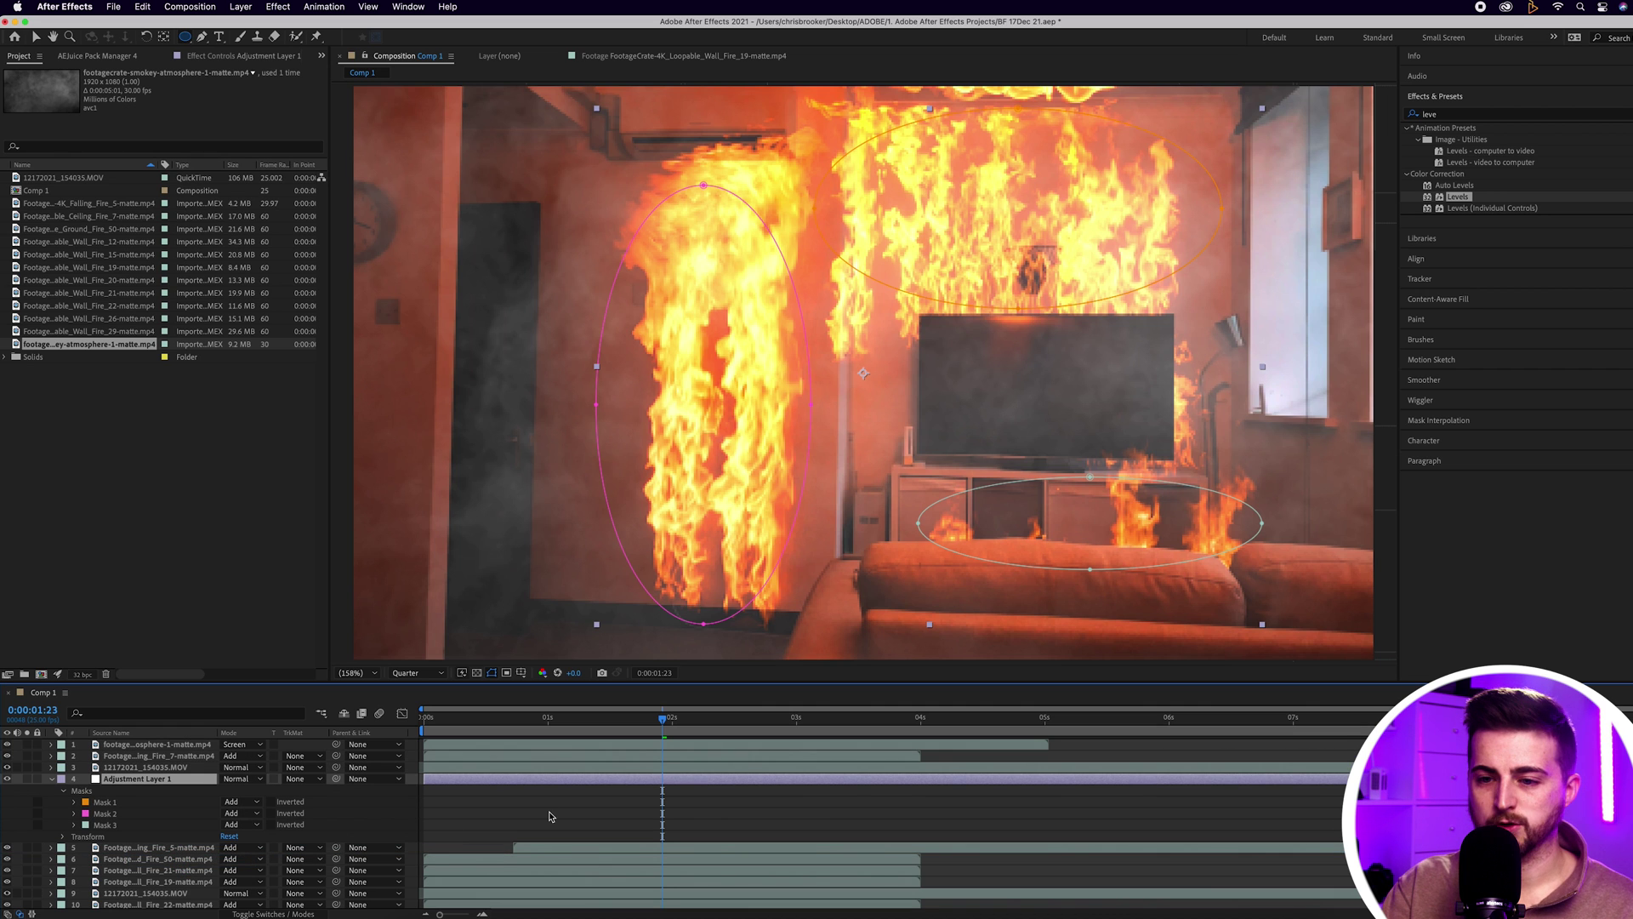
{"action": "left_click_drag", "start_coordinate": [194, 779], "coordinate": [213, 886]}
{"action": "left_click_drag", "start_coordinate": [146, 787], "coordinate": [170, 890]}
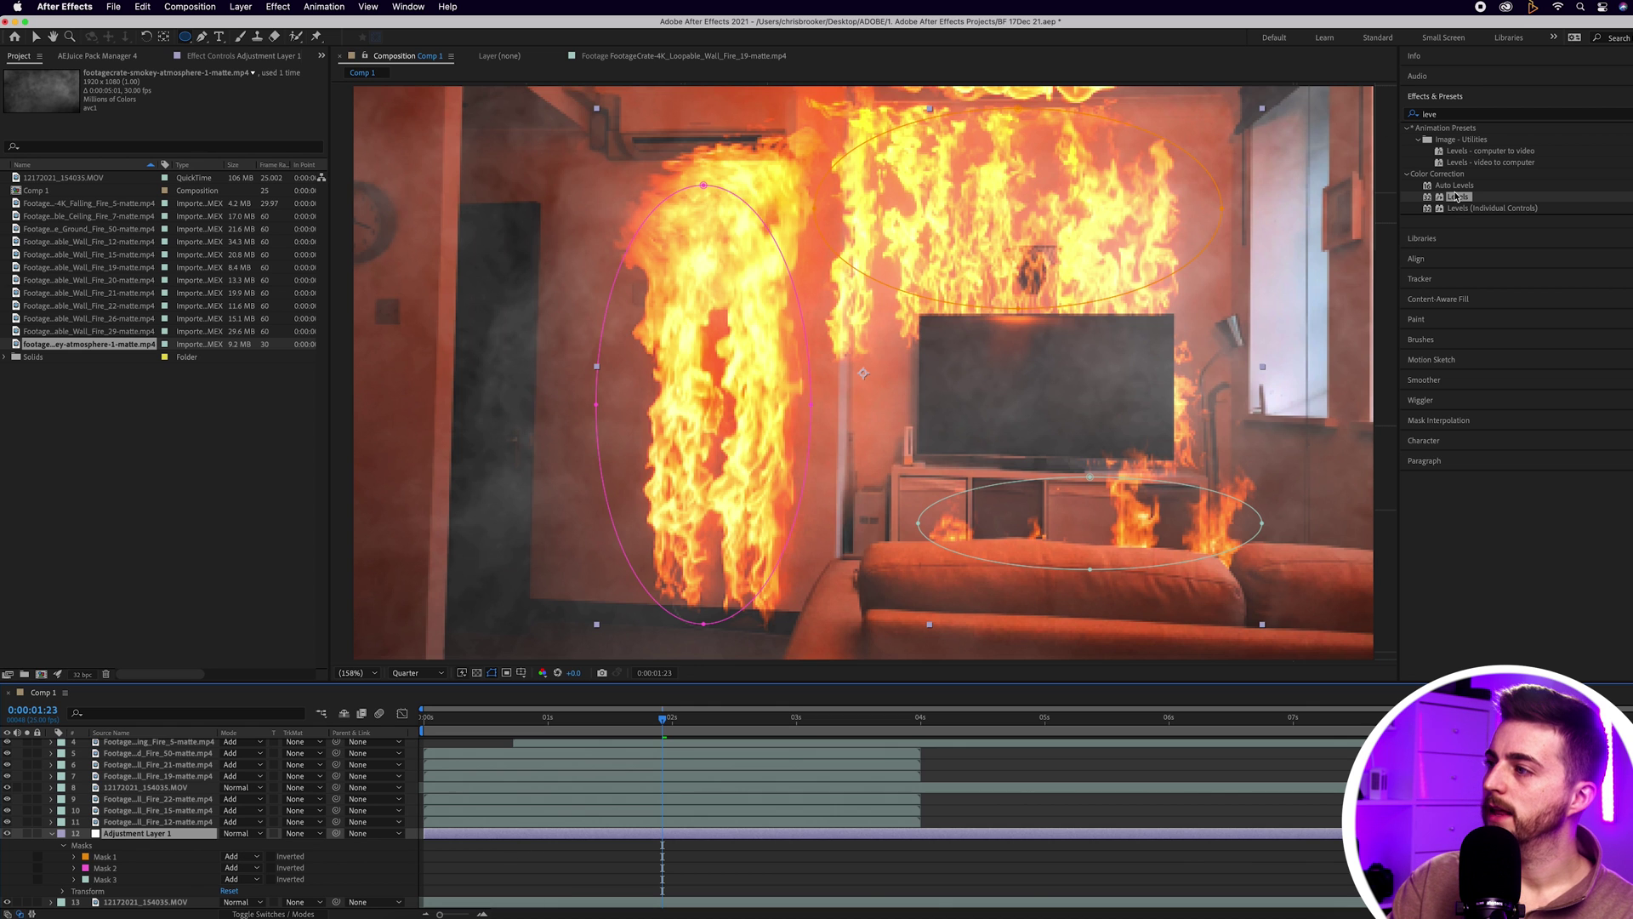
Apply Levels, lowering Input White and raising Gamma to 1.34 to brighten the masked areas
{"action": "left_click_drag", "start_coordinate": [1458, 202], "coordinate": [579, 836]}
{"action": "key", "text": "v"}
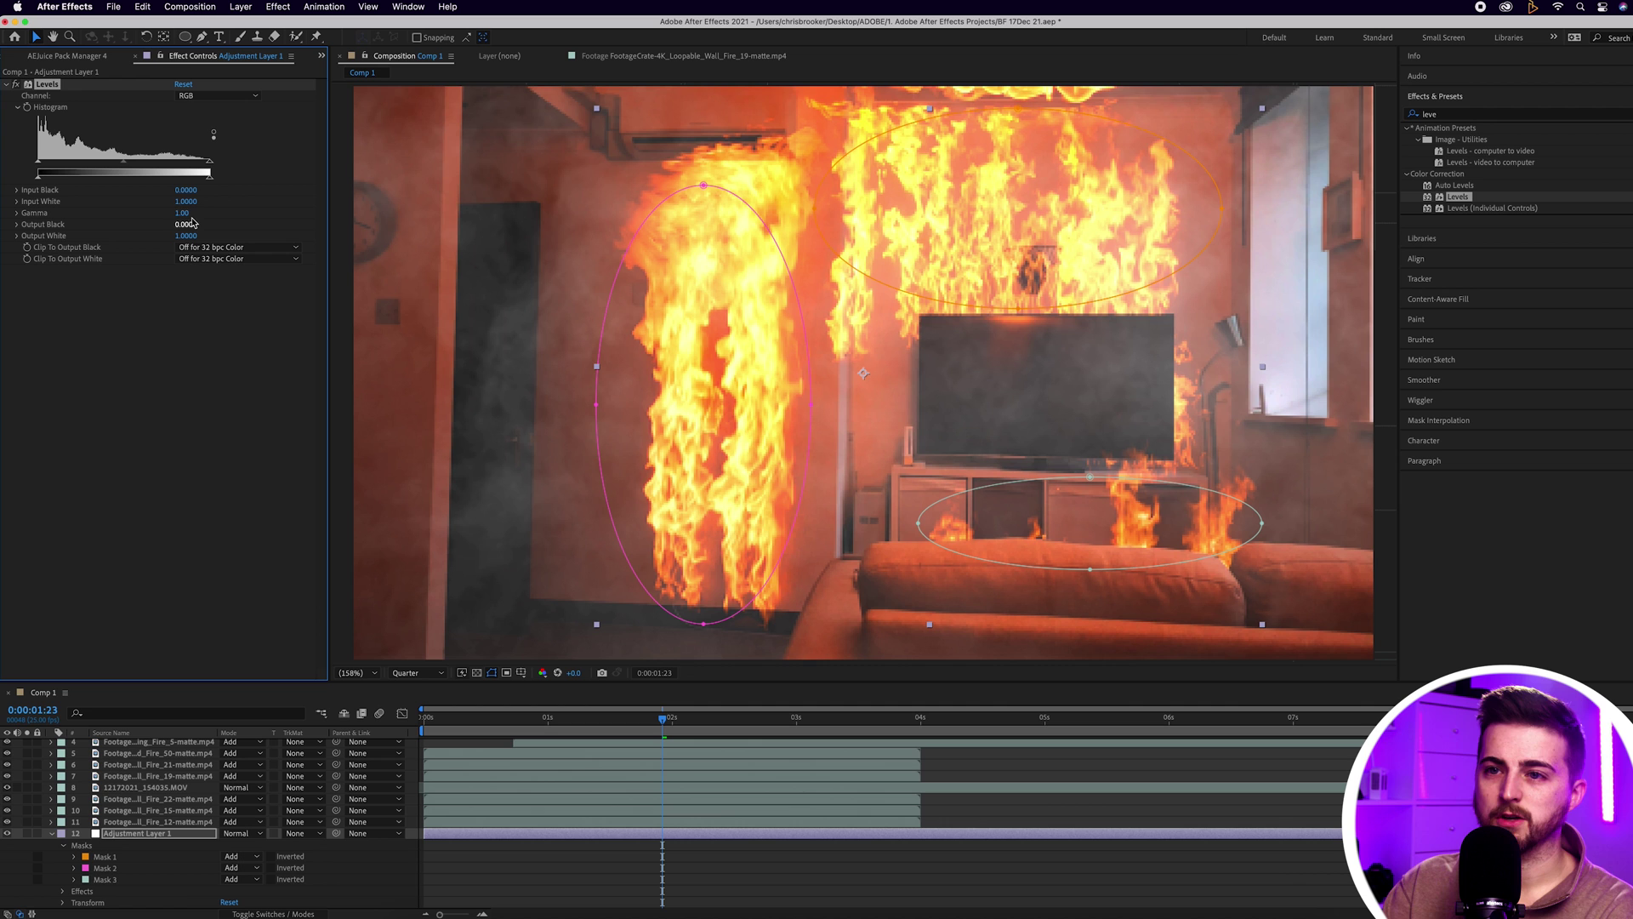
{"action": "left_click_drag", "start_coordinate": [187, 203], "coordinate": [167, 203]}
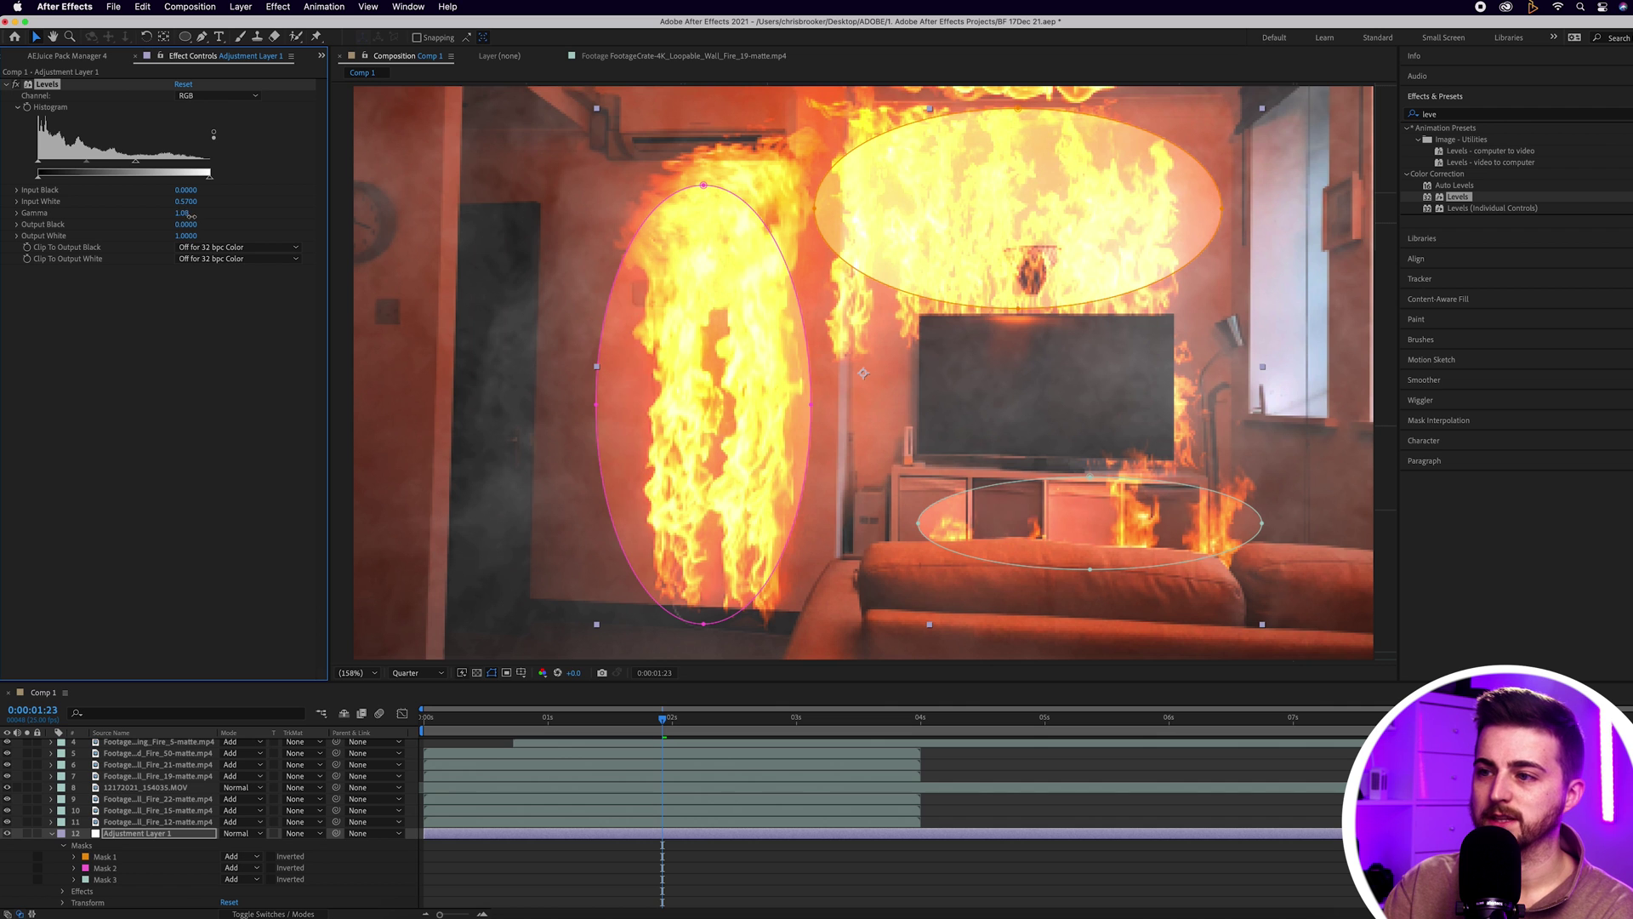
{"action": "left_click_drag", "start_coordinate": [205, 217], "coordinate": [209, 216]}
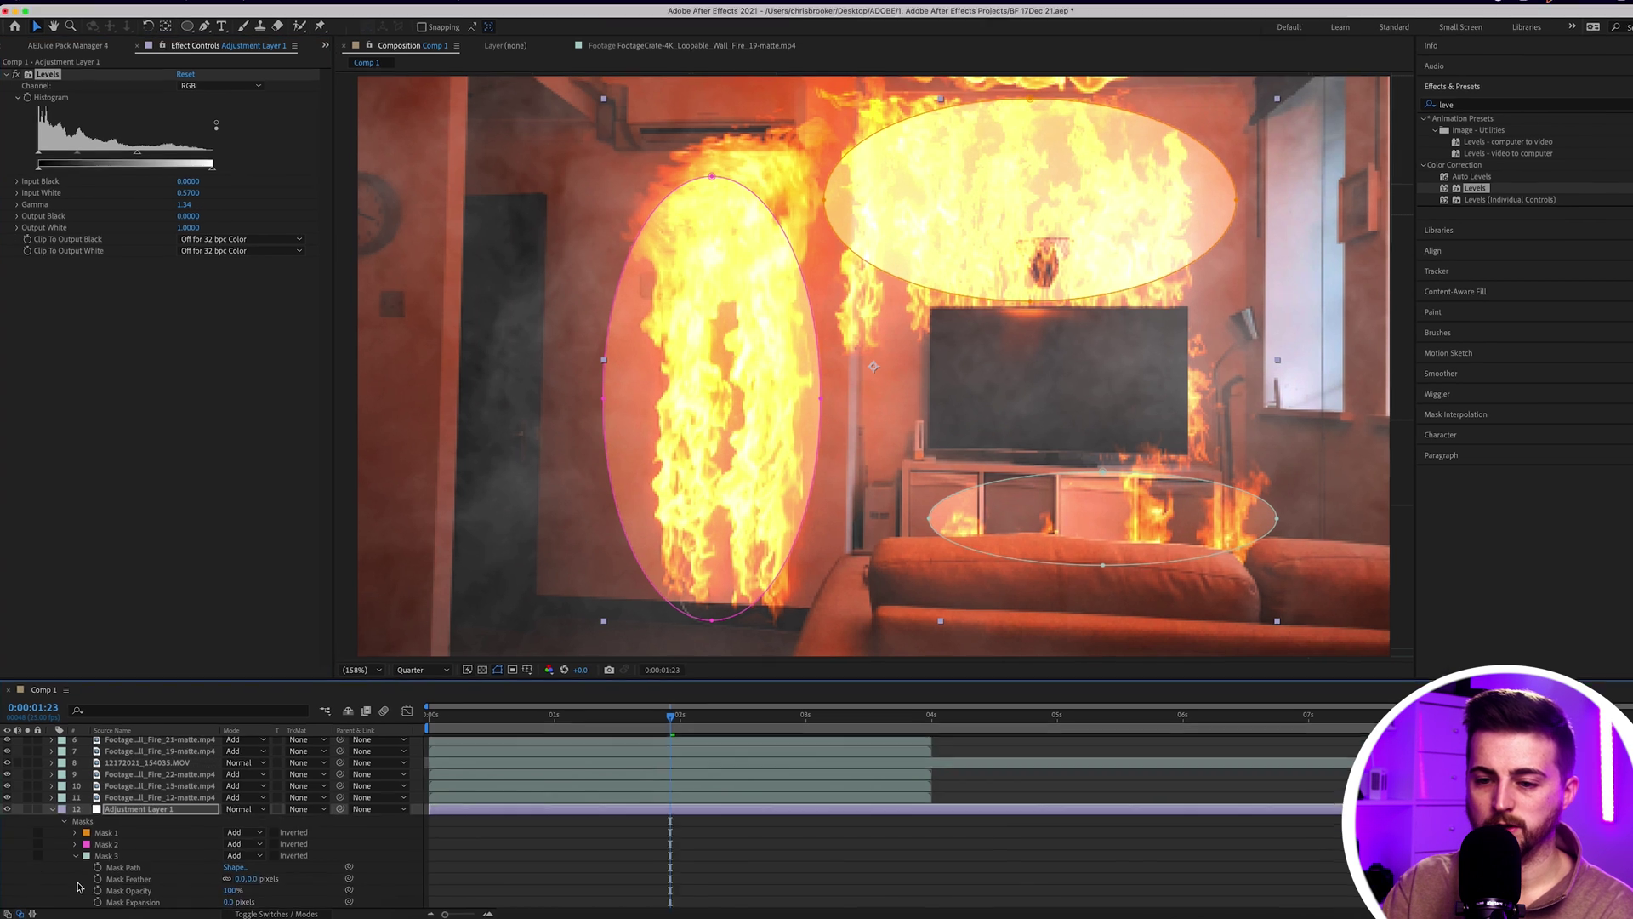
Feather the three masks to 142, 162 and 114 pixels
{"action": "key", "text": "m"}
{"action": "key", "text": "m"}
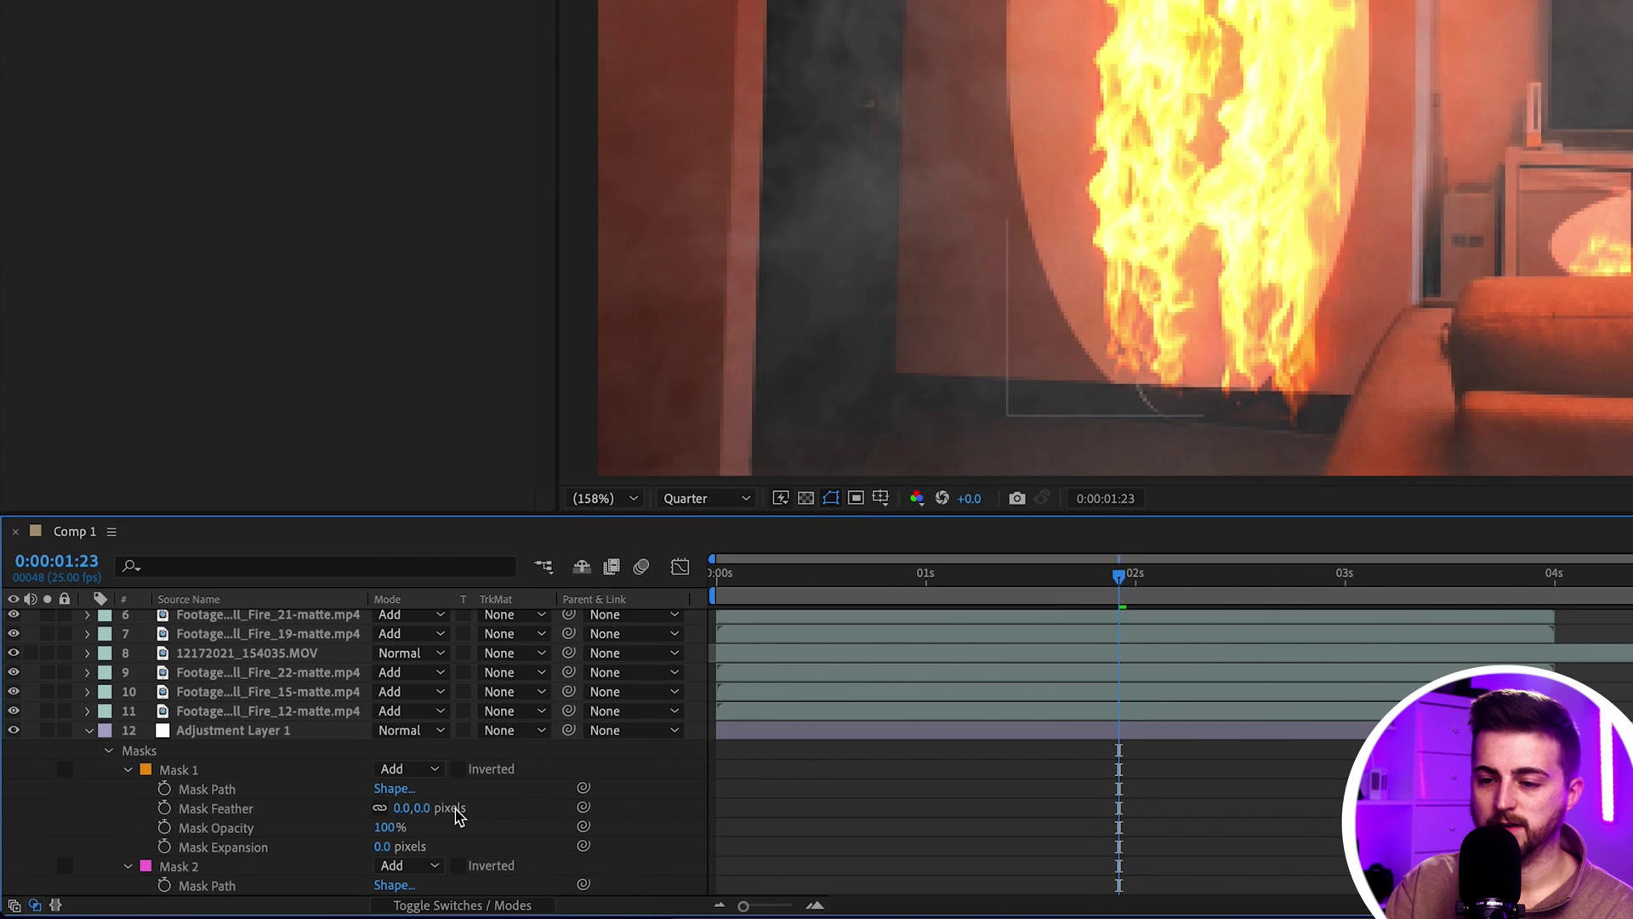
{"action": "left_click_drag", "start_coordinate": [425, 807], "coordinate": [586, 808]}
{"action": "scroll", "coordinate": [652, 867], "scroll_direction": "down", "scroll_amount": 5}
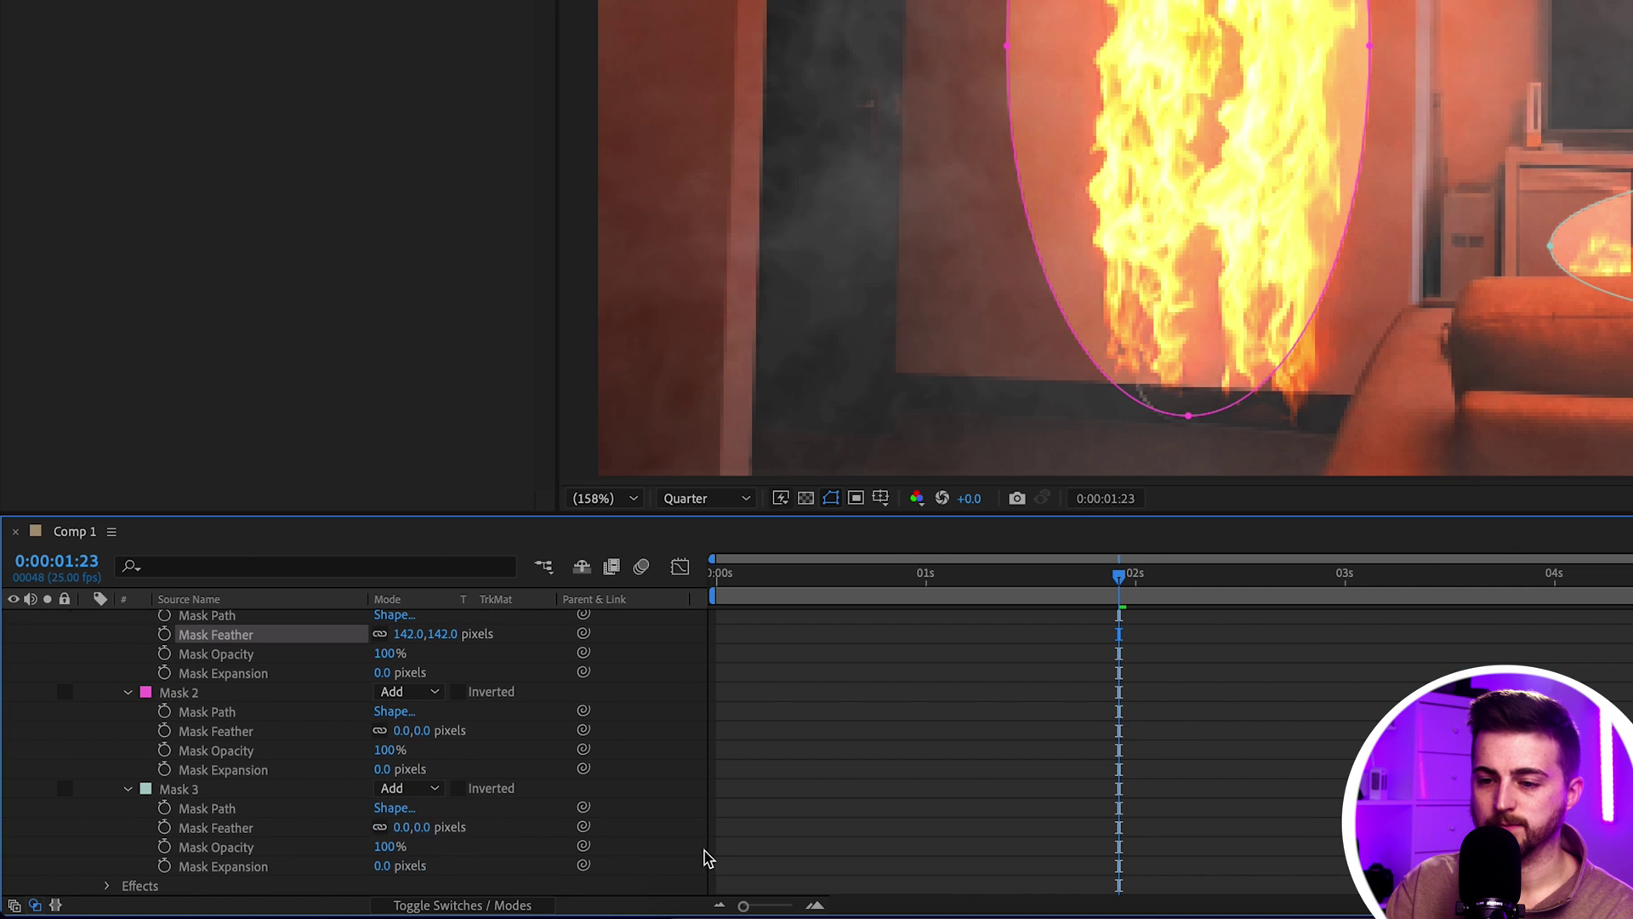
{"action": "left_click_drag", "start_coordinate": [408, 730], "coordinate": [595, 729]}
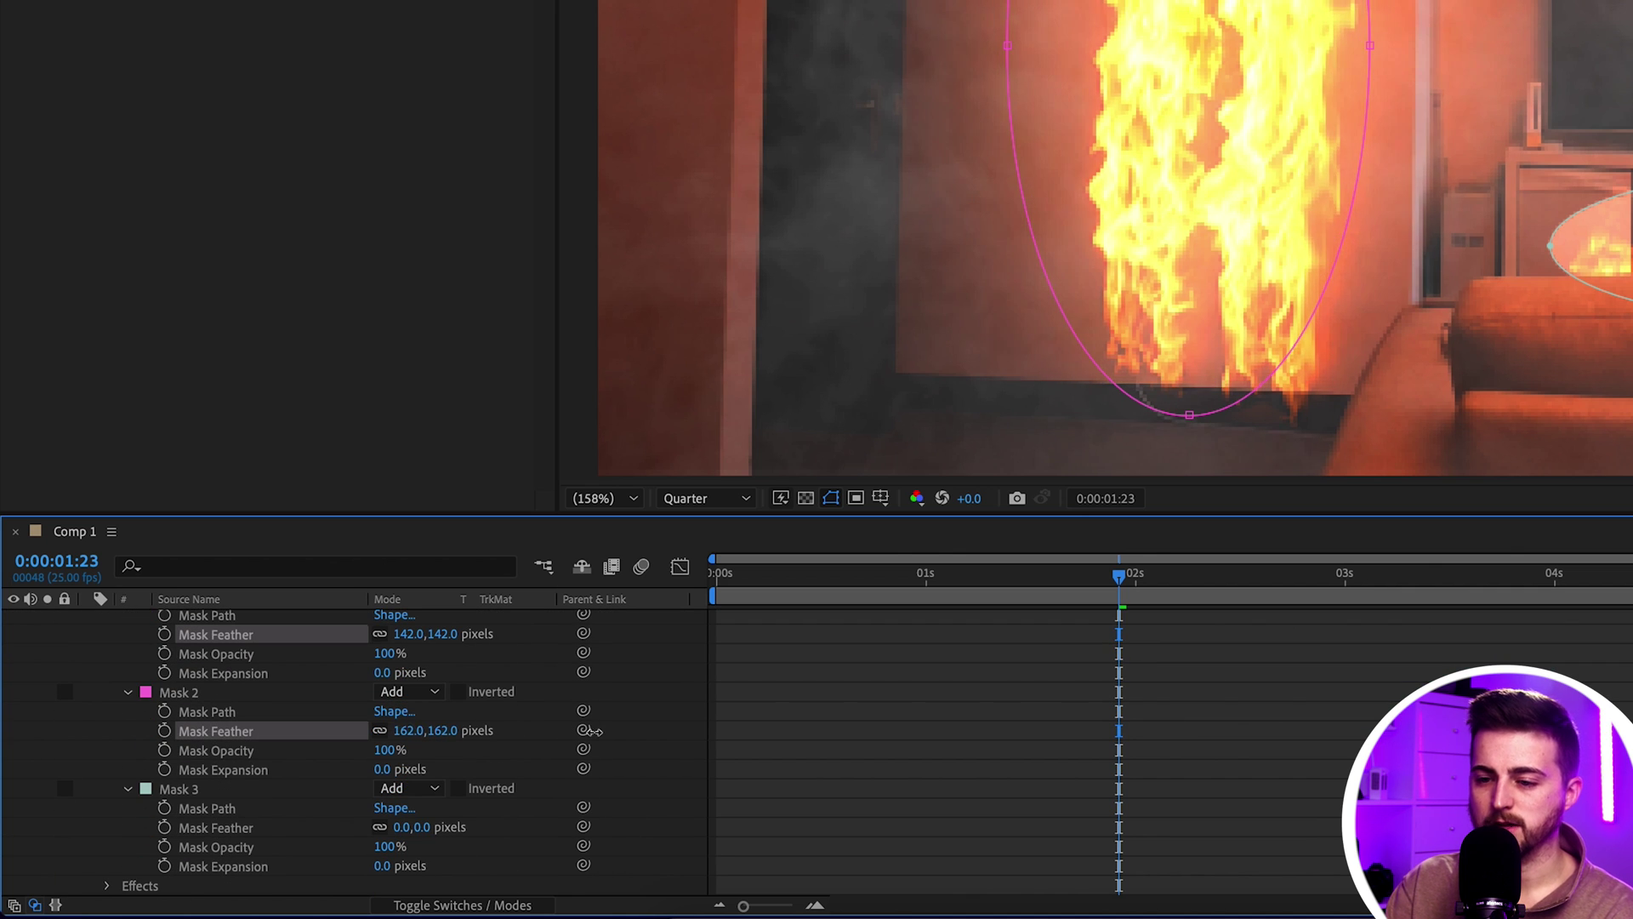
{"action": "left_click_drag", "start_coordinate": [412, 827], "coordinate": [571, 823]}
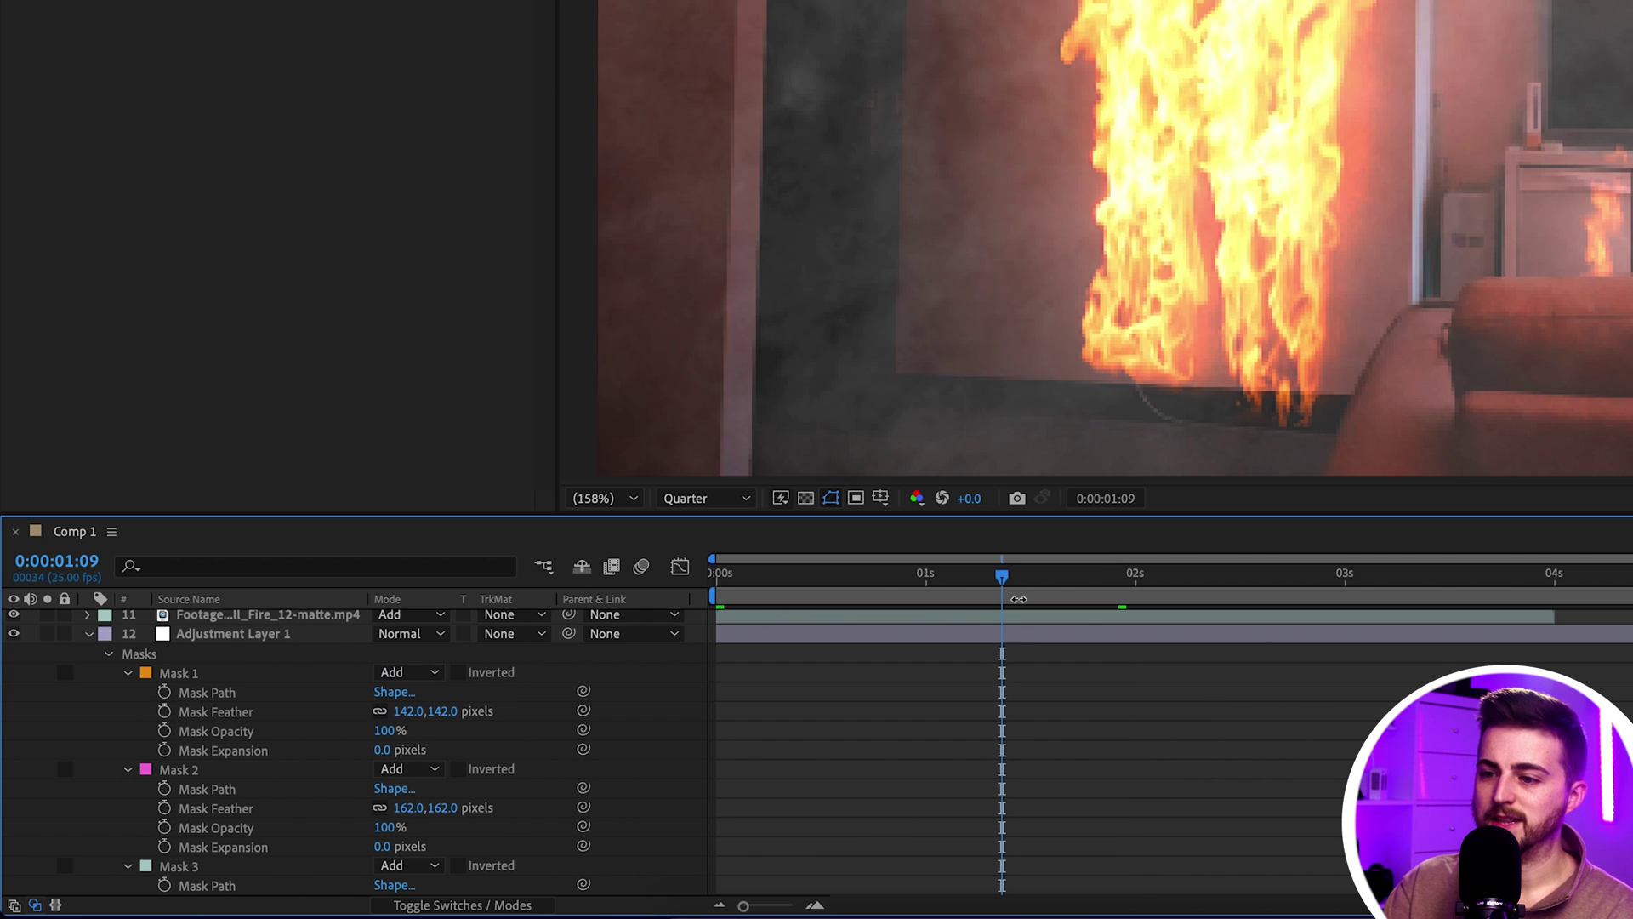
{"action": "left_click_drag", "start_coordinate": [1002, 579], "coordinate": [711, 583]}
{"action": "left_click", "coordinate": [243, 634]}
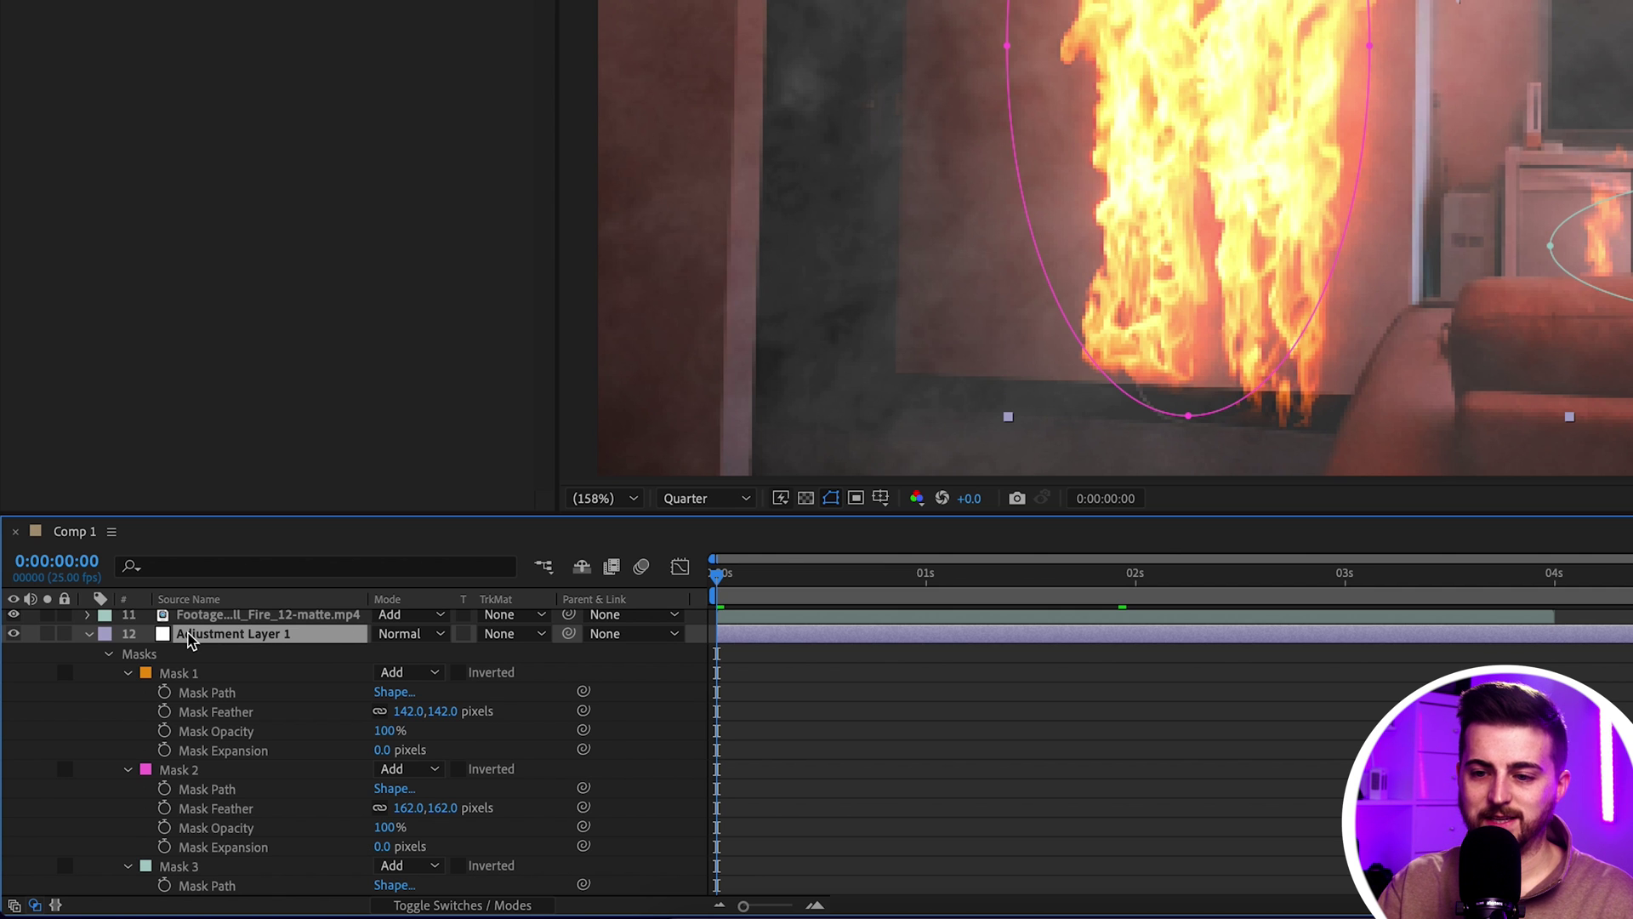
Give Adjustment Layer 1's Opacity a wiggle(5,20) expression
{"action": "key", "text": "t"}
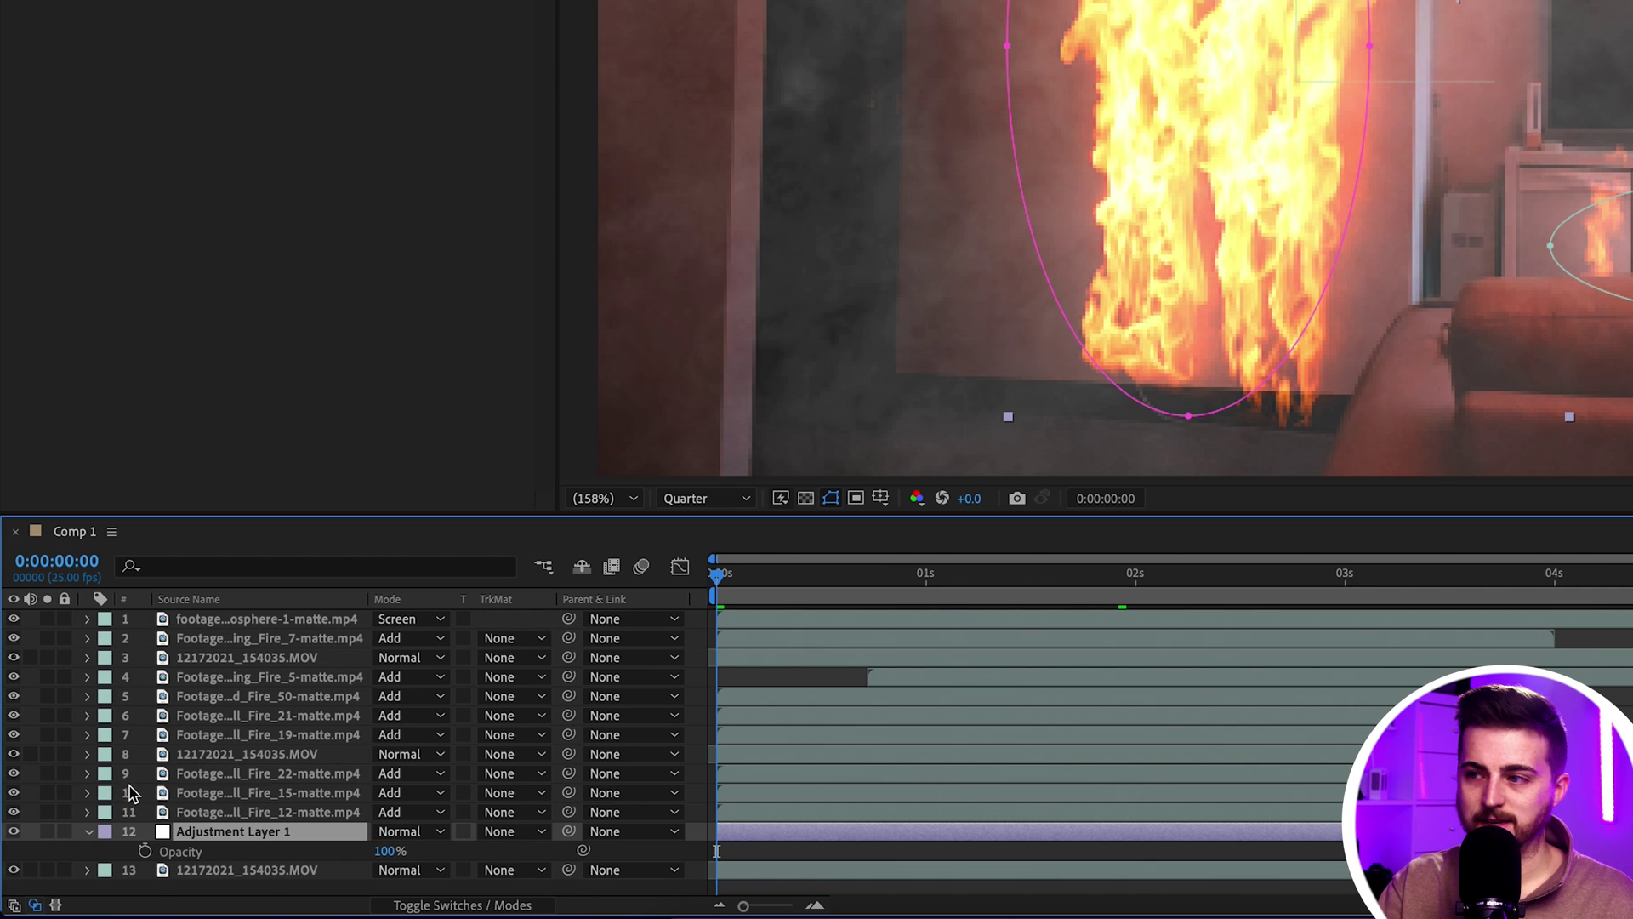
{"action": "left_click", "coordinate": [145, 852], "text": "alt"}
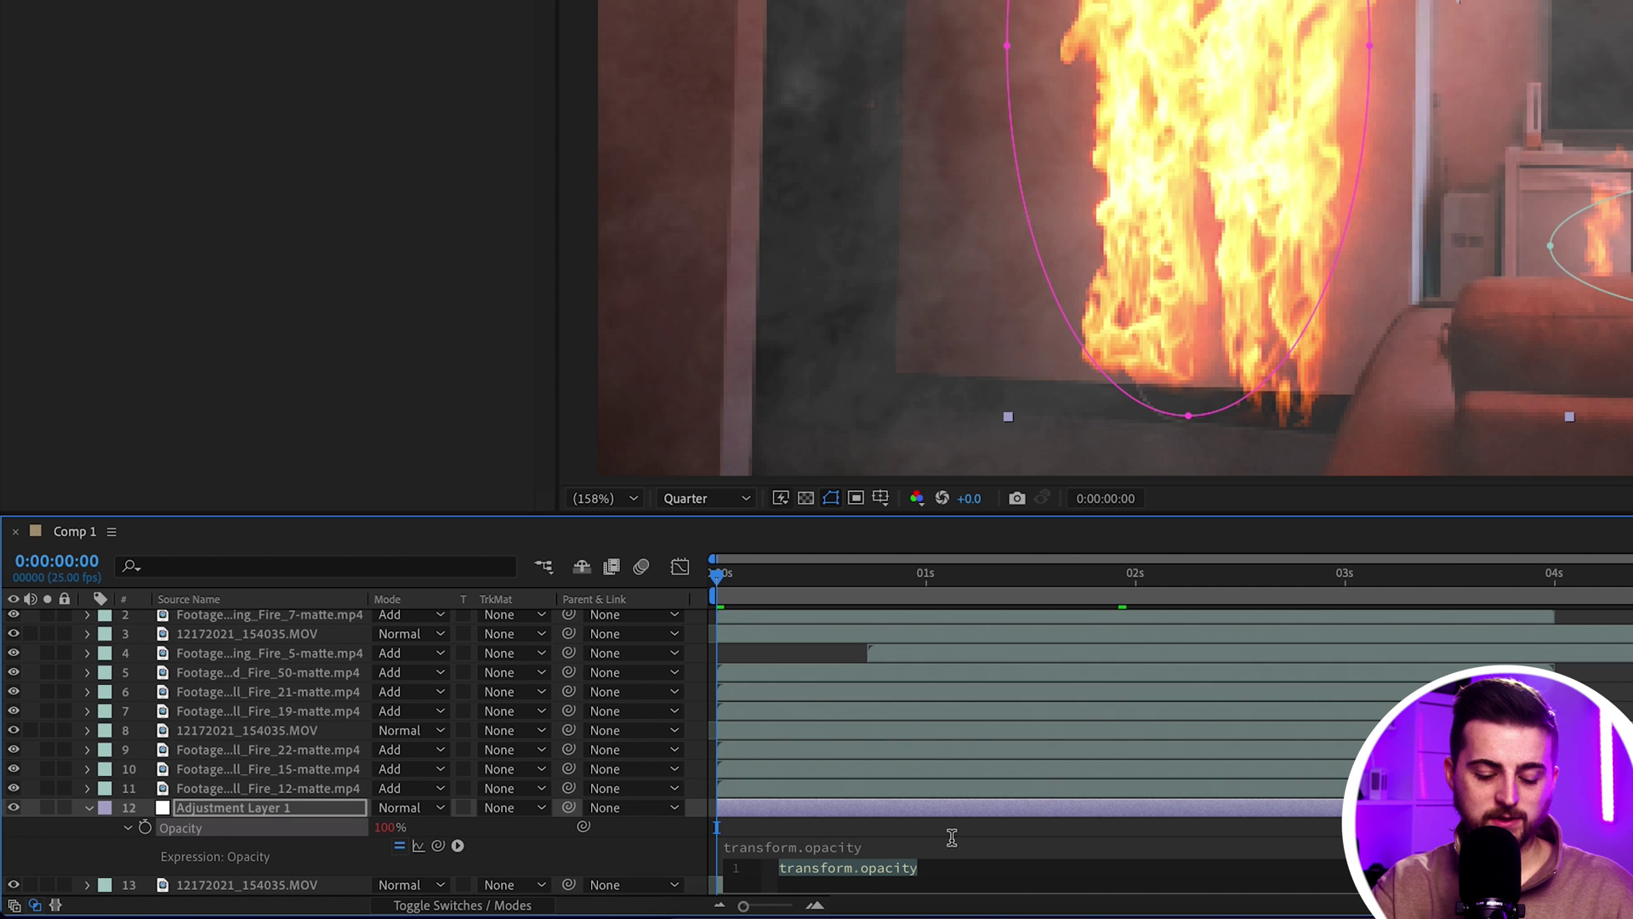
{"action": "type", "text": "wiggle(5,20"}
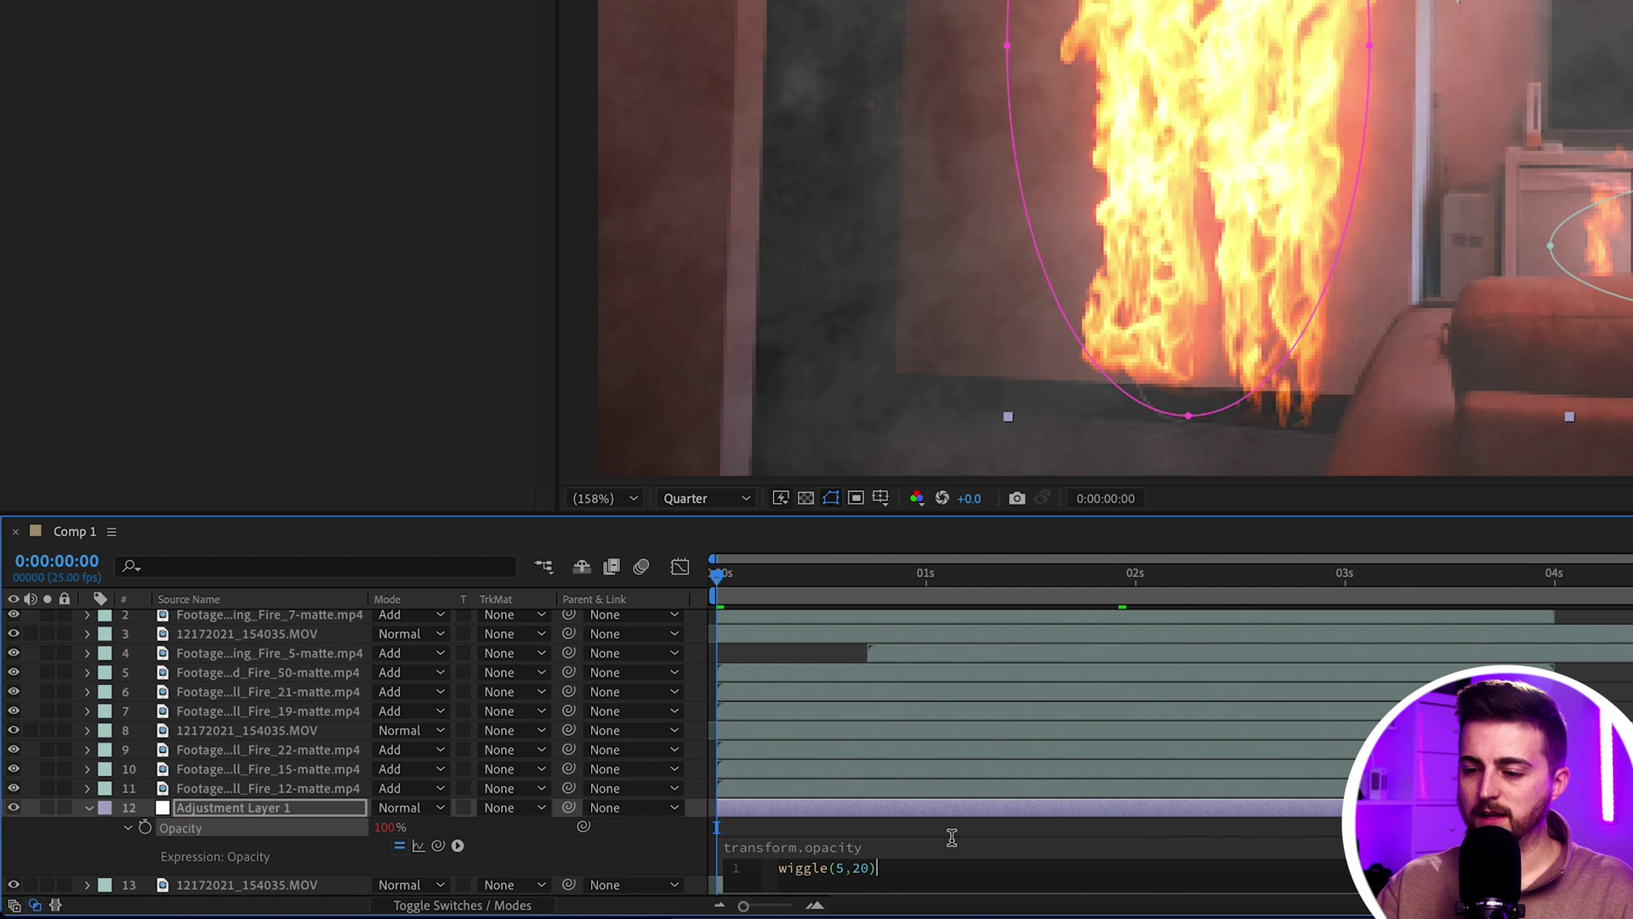
{"action": "key", "text": "KP_Enter"}
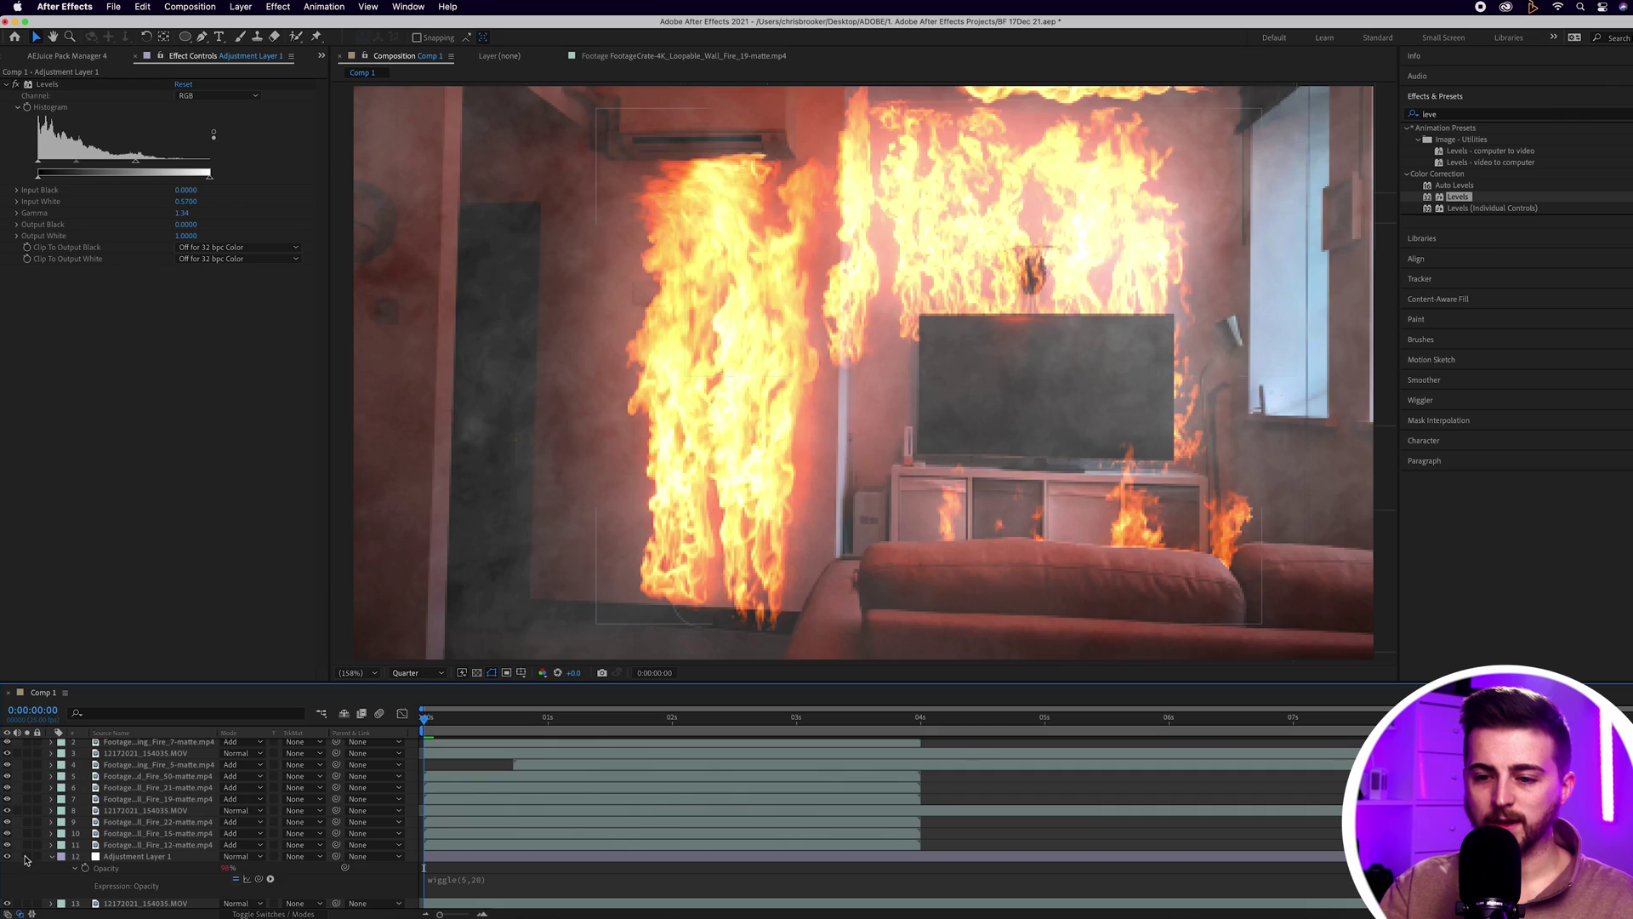
Solo the adjustment layer and room footage, then play back the flickering glow
{"action": "left_click", "coordinate": [27, 856]}
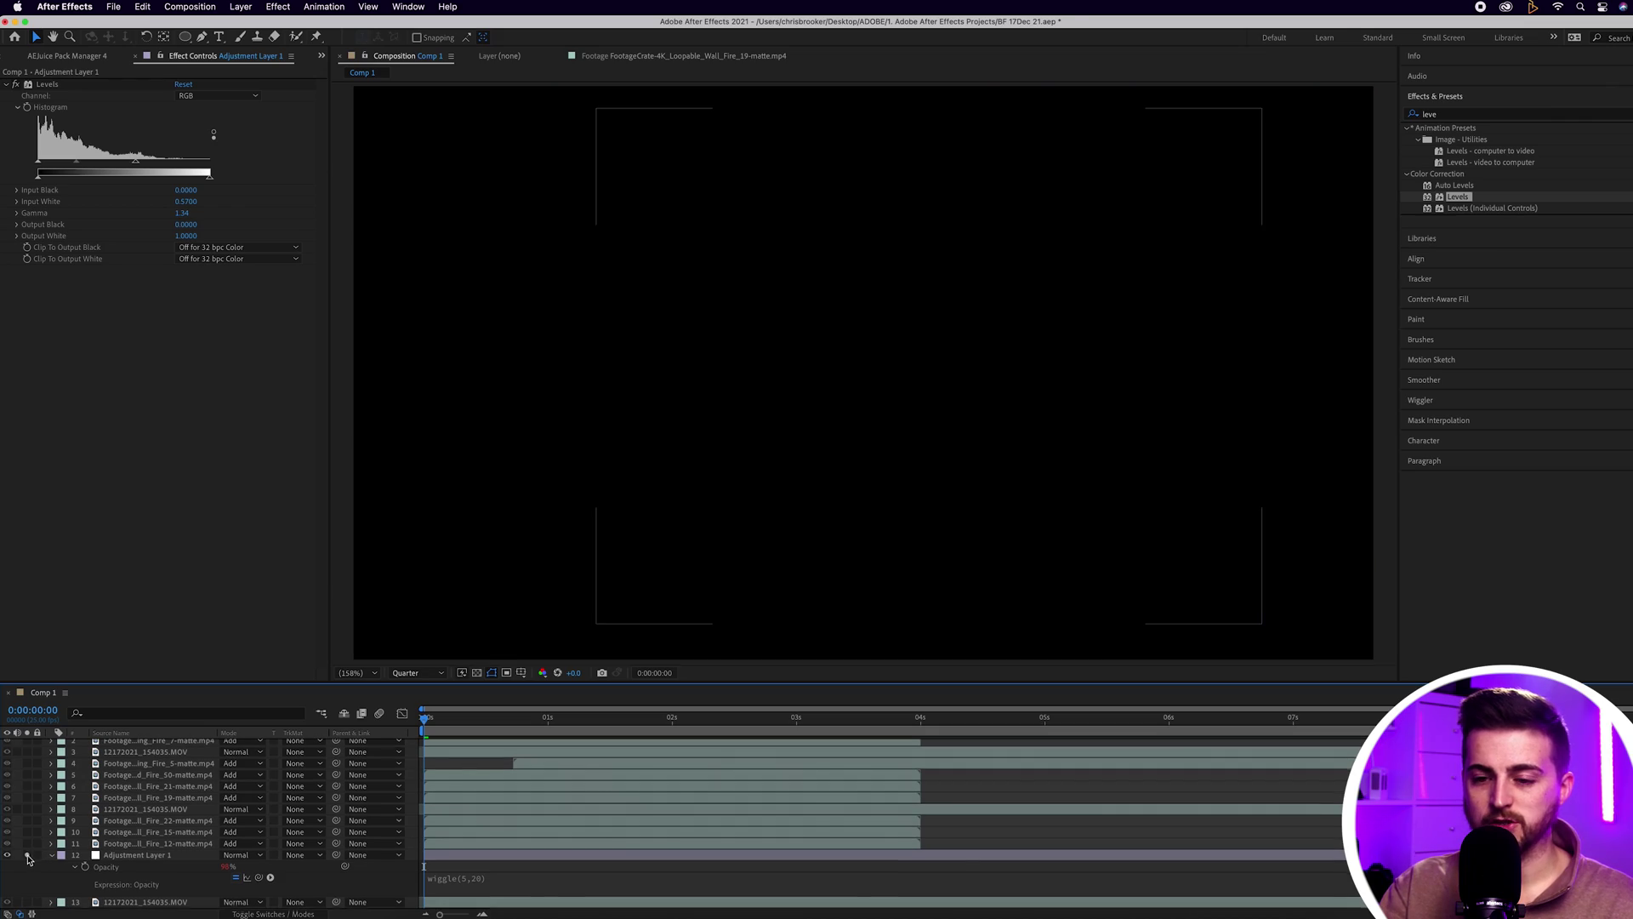
{"action": "left_click", "coordinate": [26, 901]}
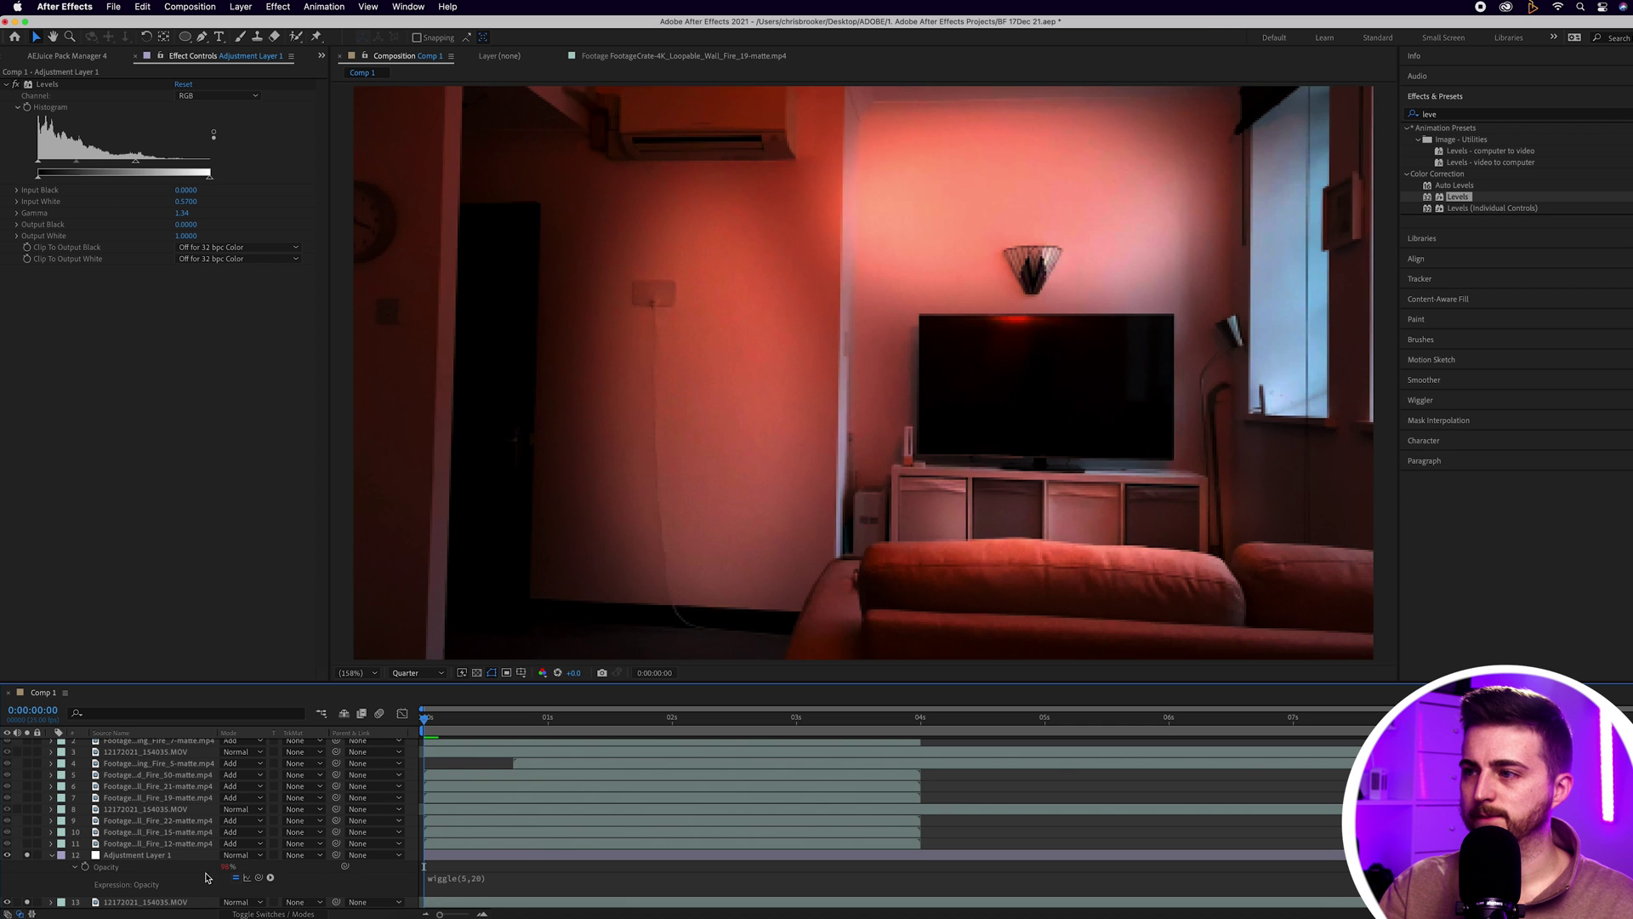
{"action": "key", "text": "space"}
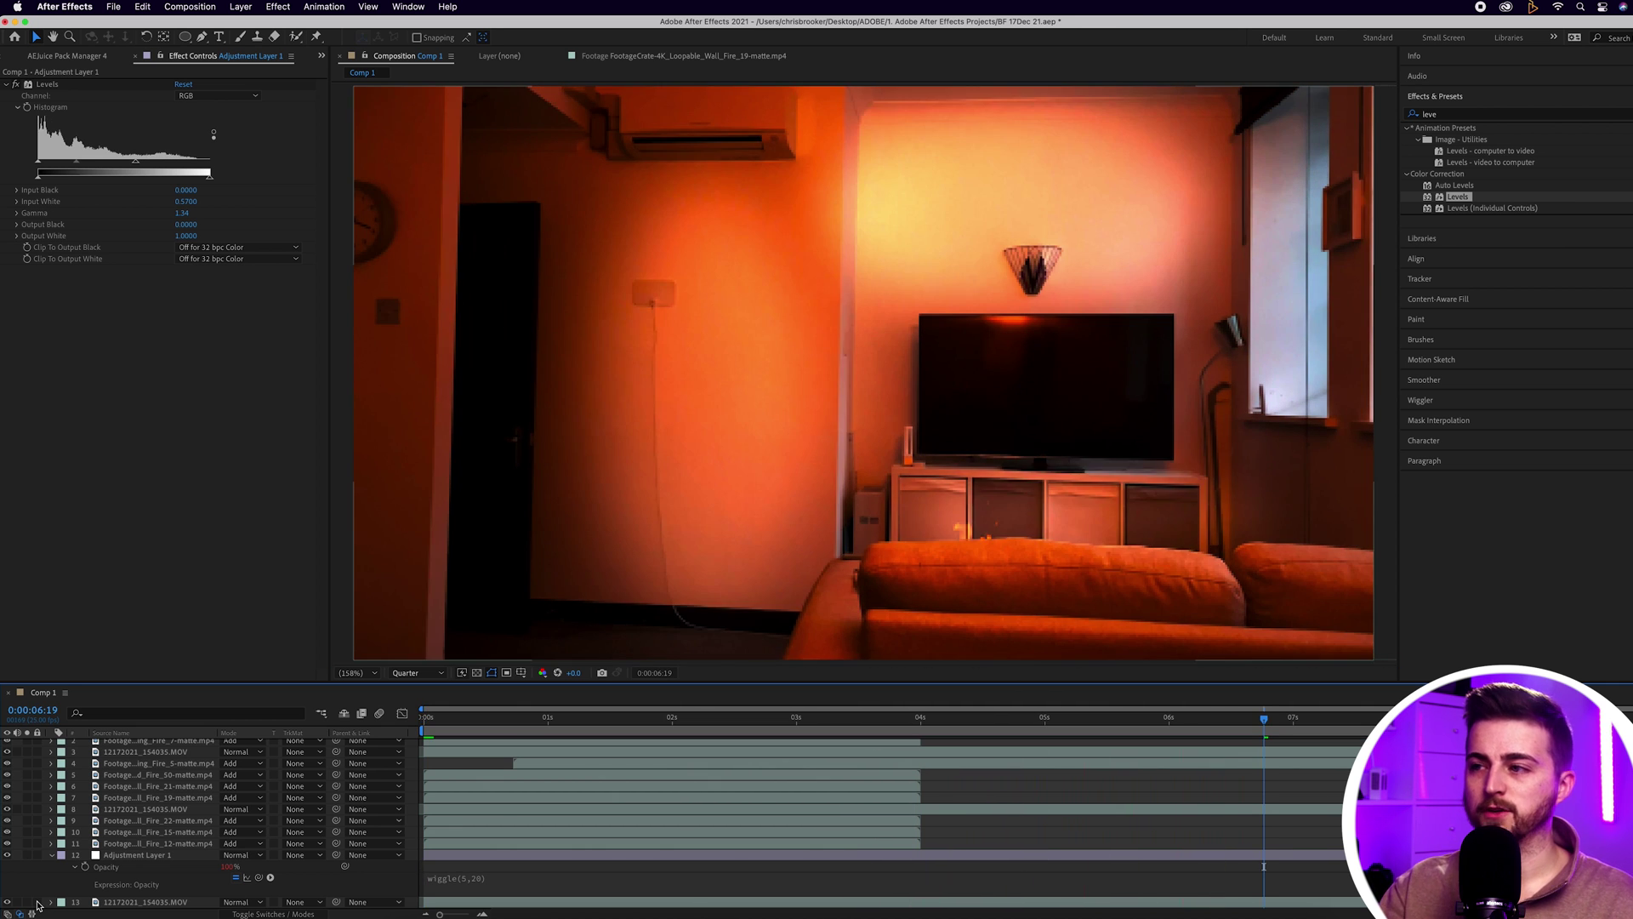
{"action": "key", "text": "space"}
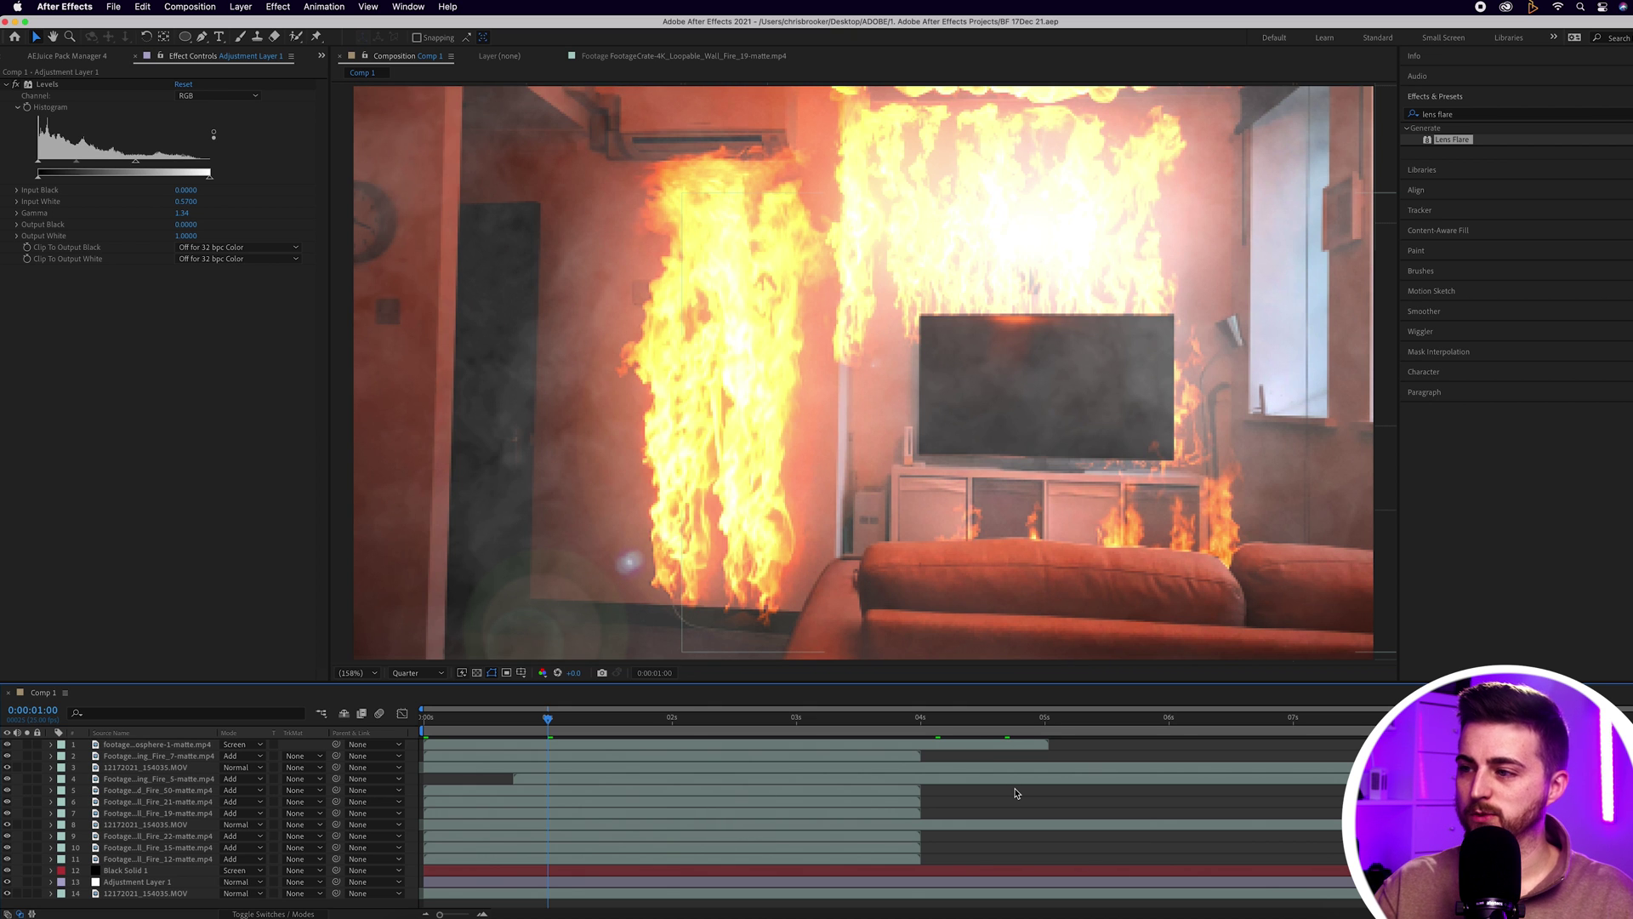
Pre-compose all layers into 'Fire Precomp' and reveal its Position property
{"action": "key", "text": "super+a"}
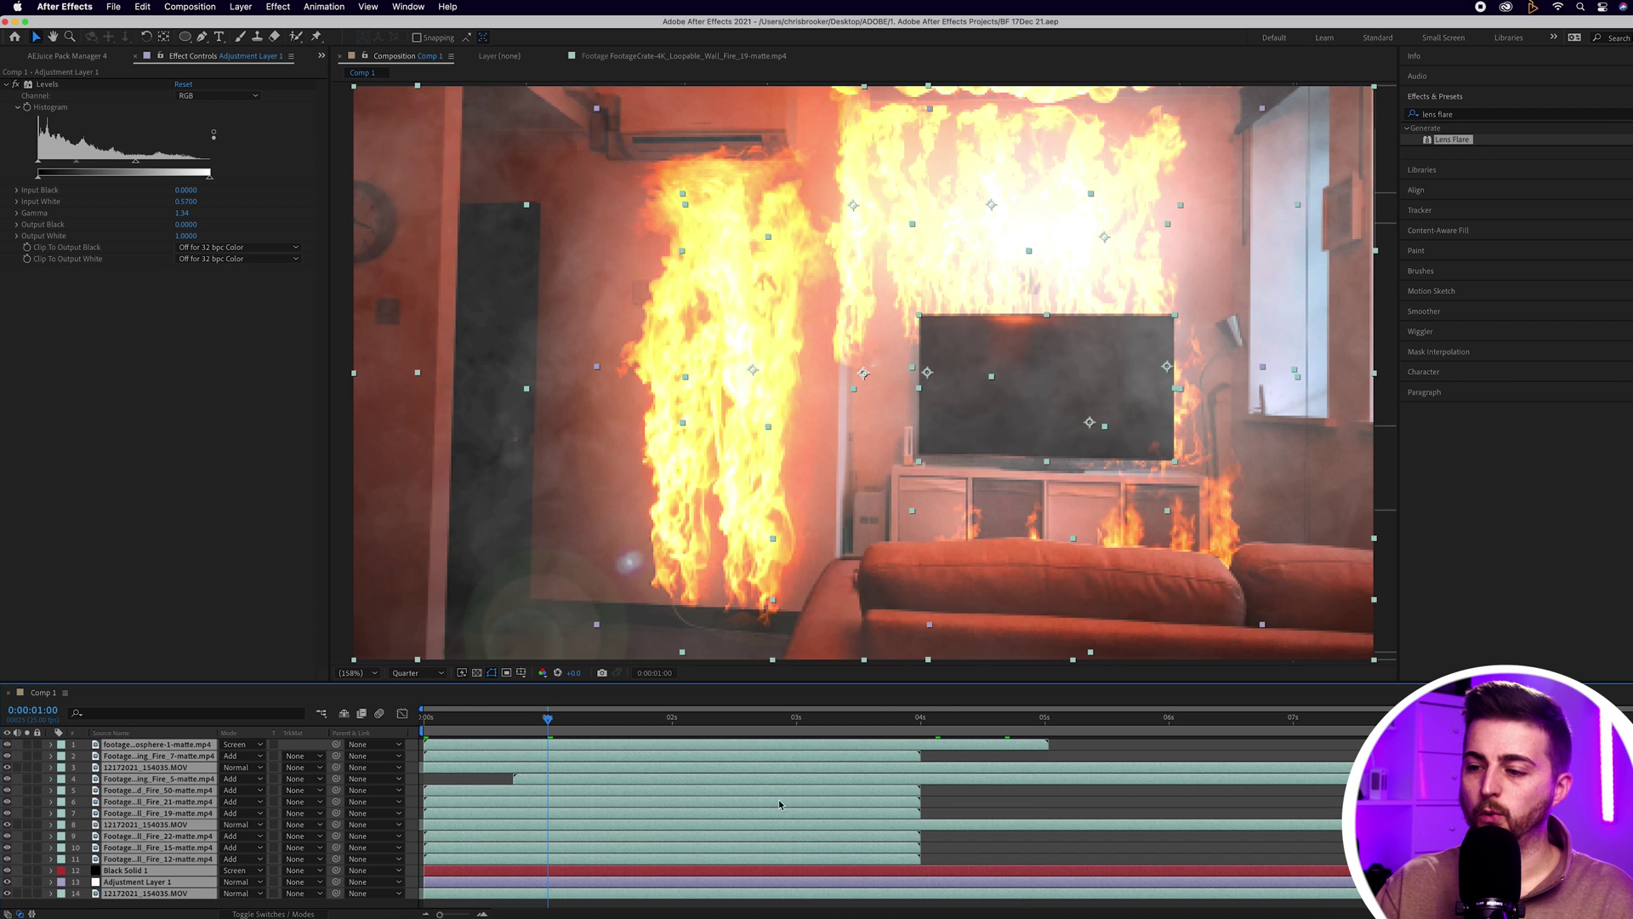
{"action": "right_click", "coordinate": [624, 789]}
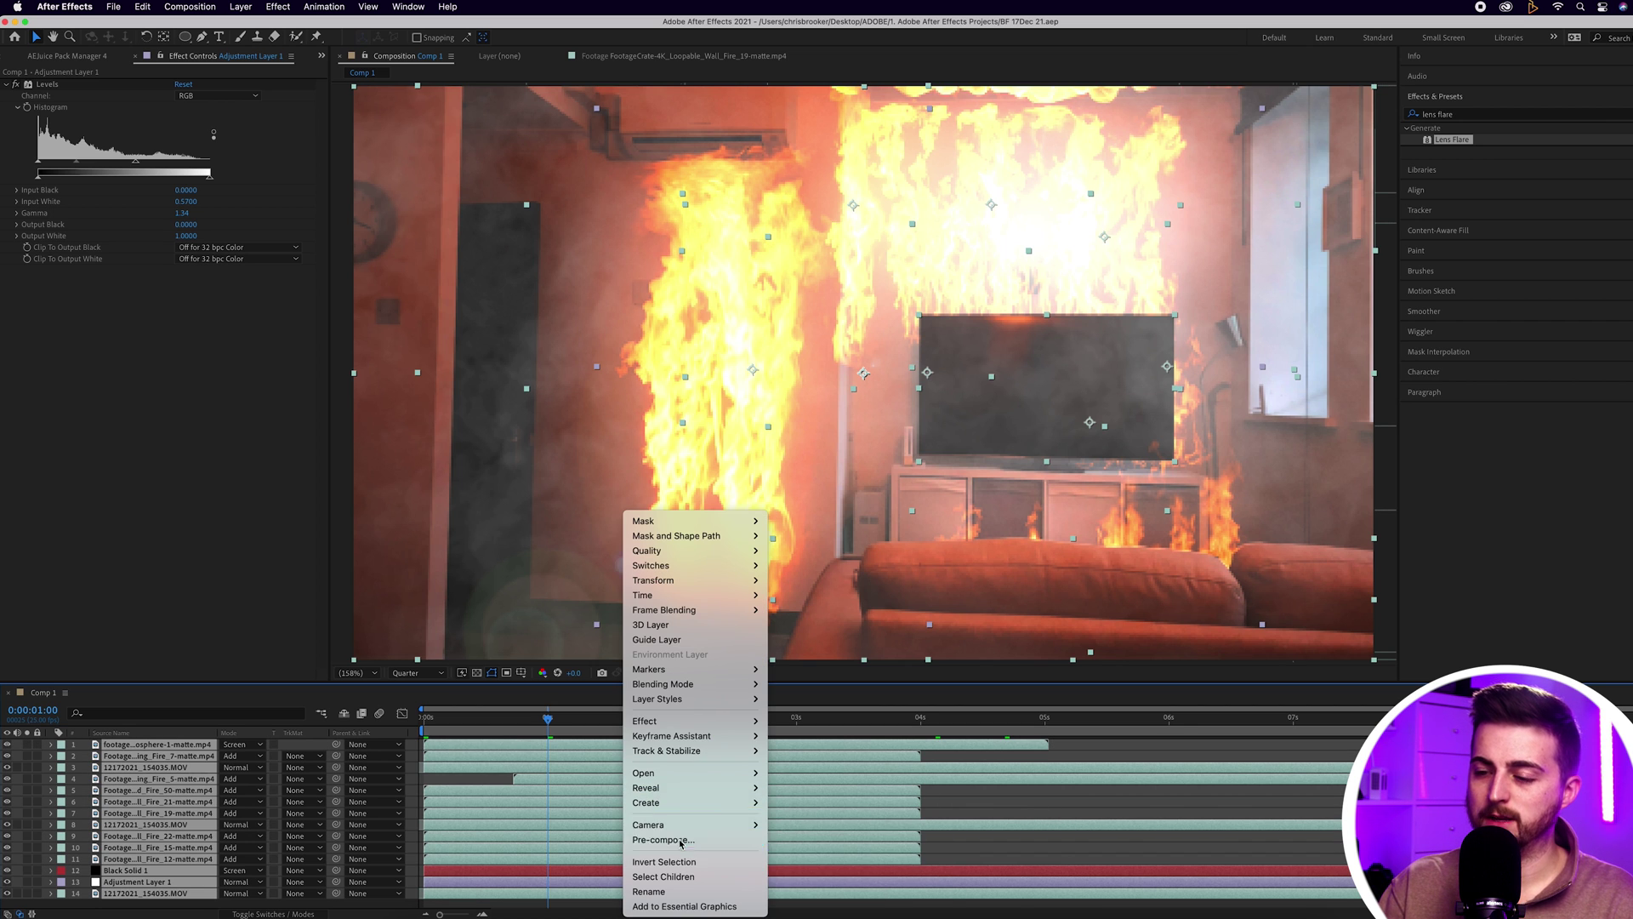
{"action": "left_click", "coordinate": [650, 840]}
{"action": "type", "text": "Fire Precomp"}
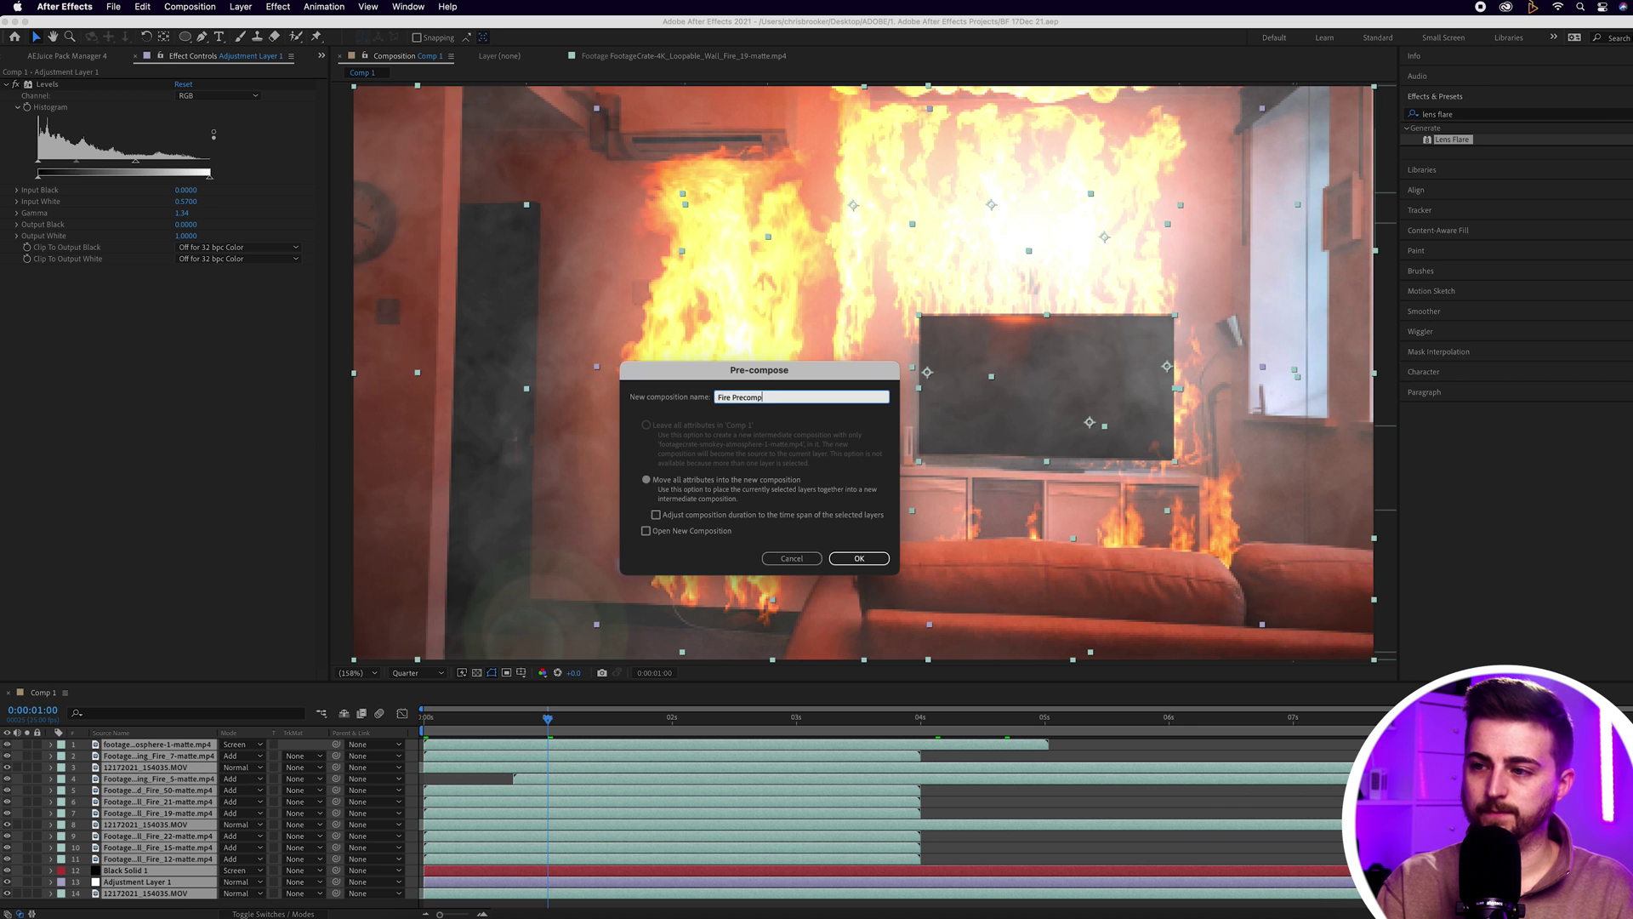
{"action": "key", "text": "Return"}
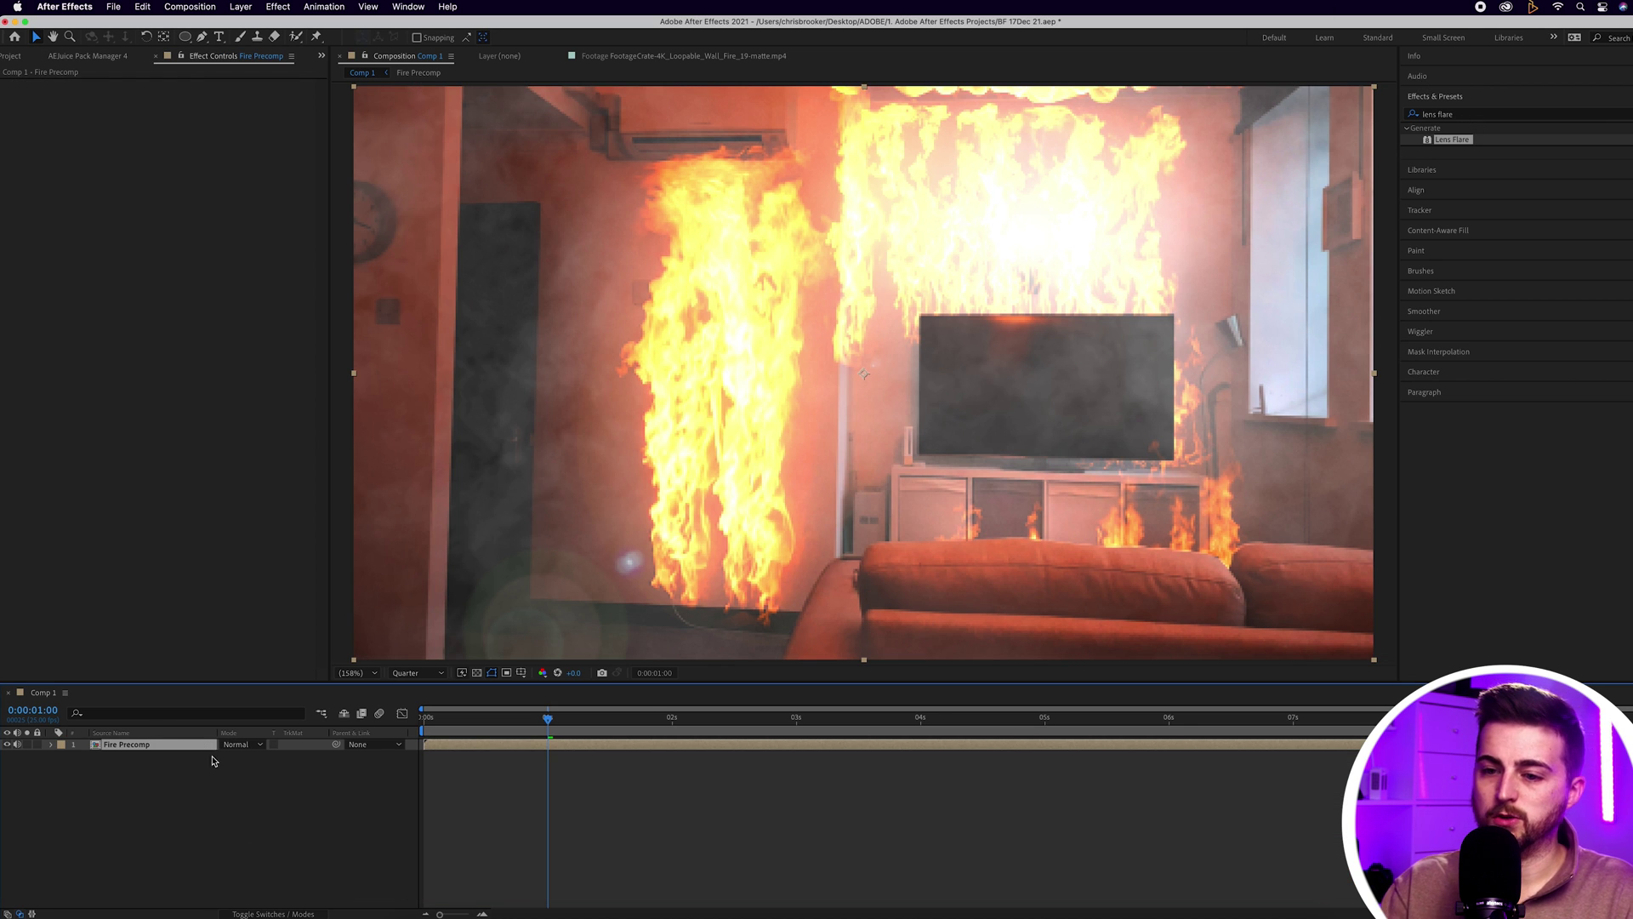
{"action": "key", "text": "p"}
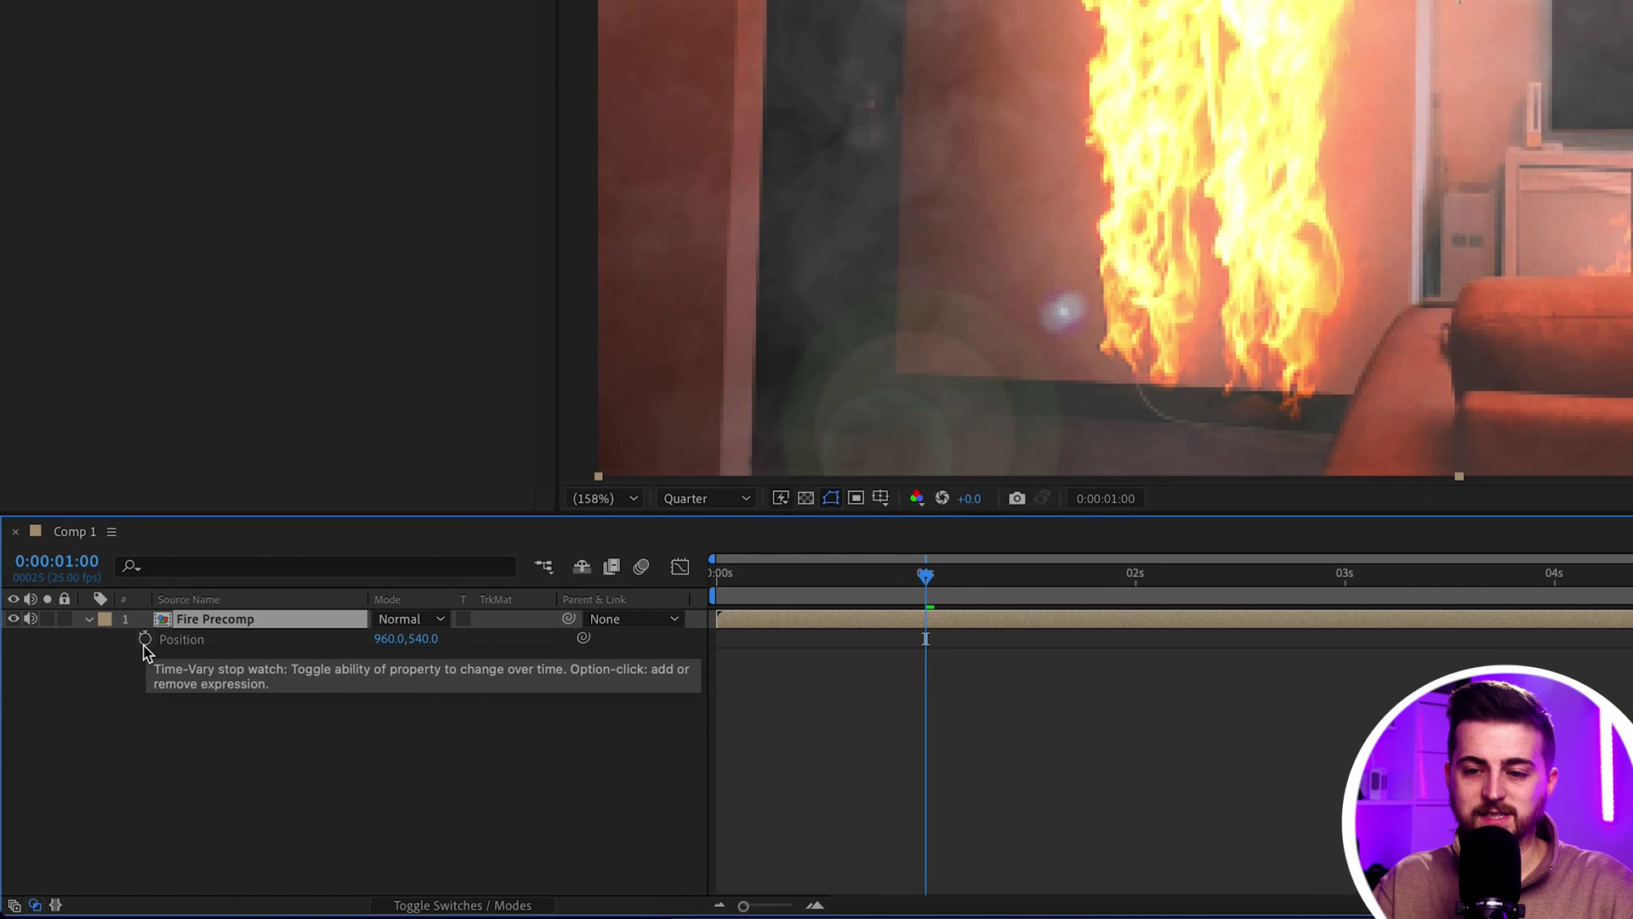
Add a wiggle(3,20) camera-shake expression to Position, then open Fire Precomp
{"action": "left_click", "coordinate": [126, 678], "text": "alt"}
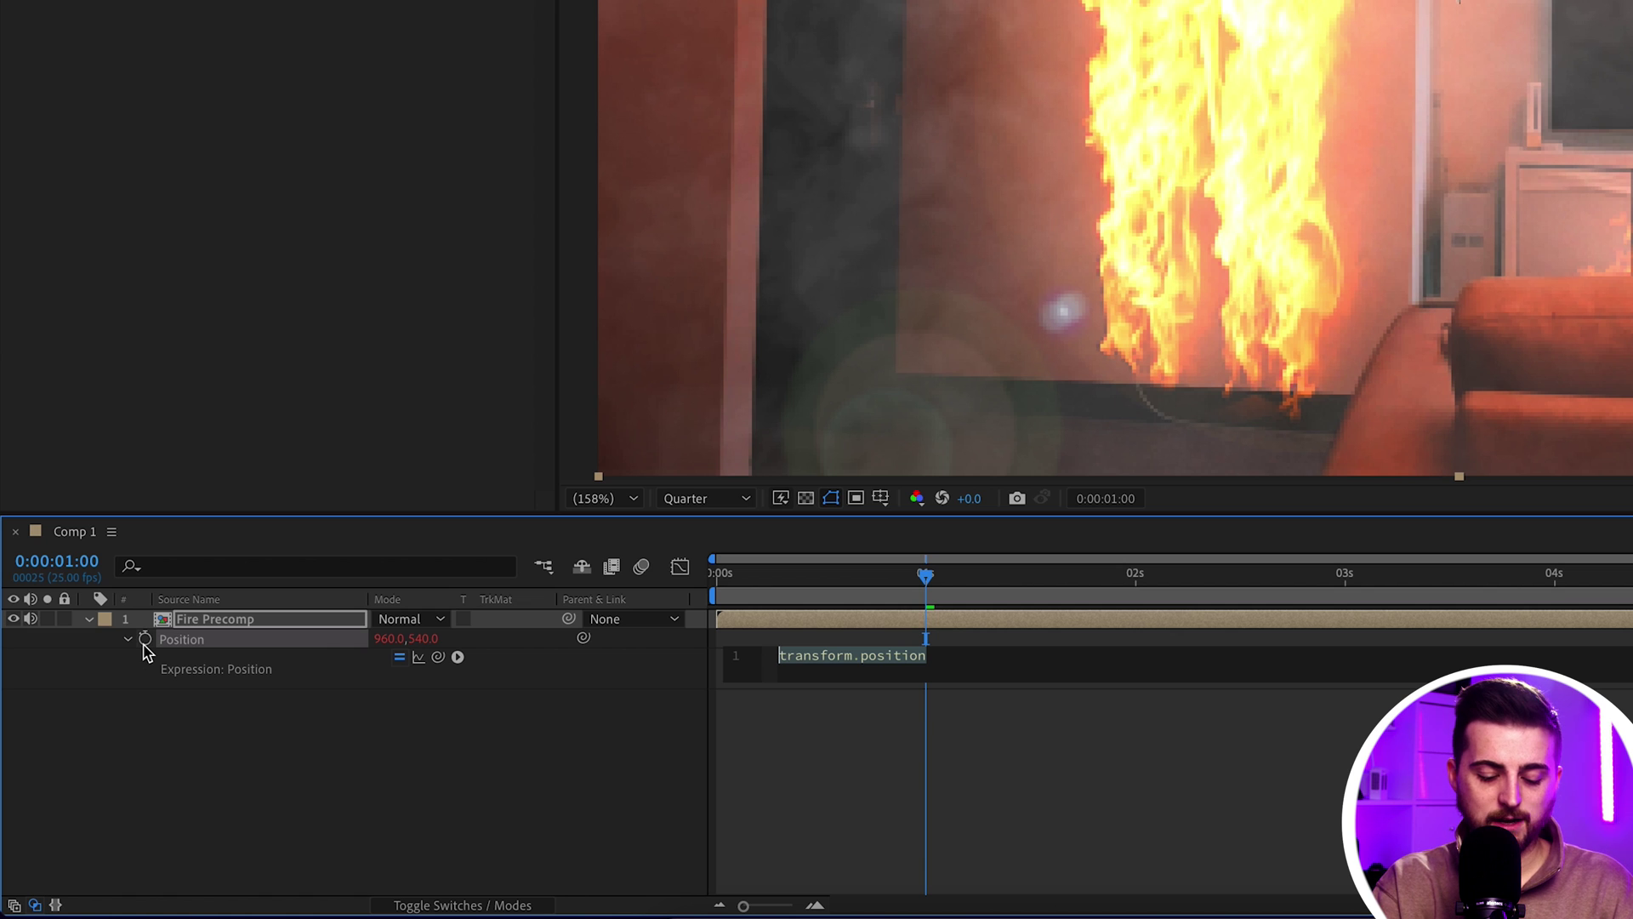
{"action": "type", "text": "wiggle"}
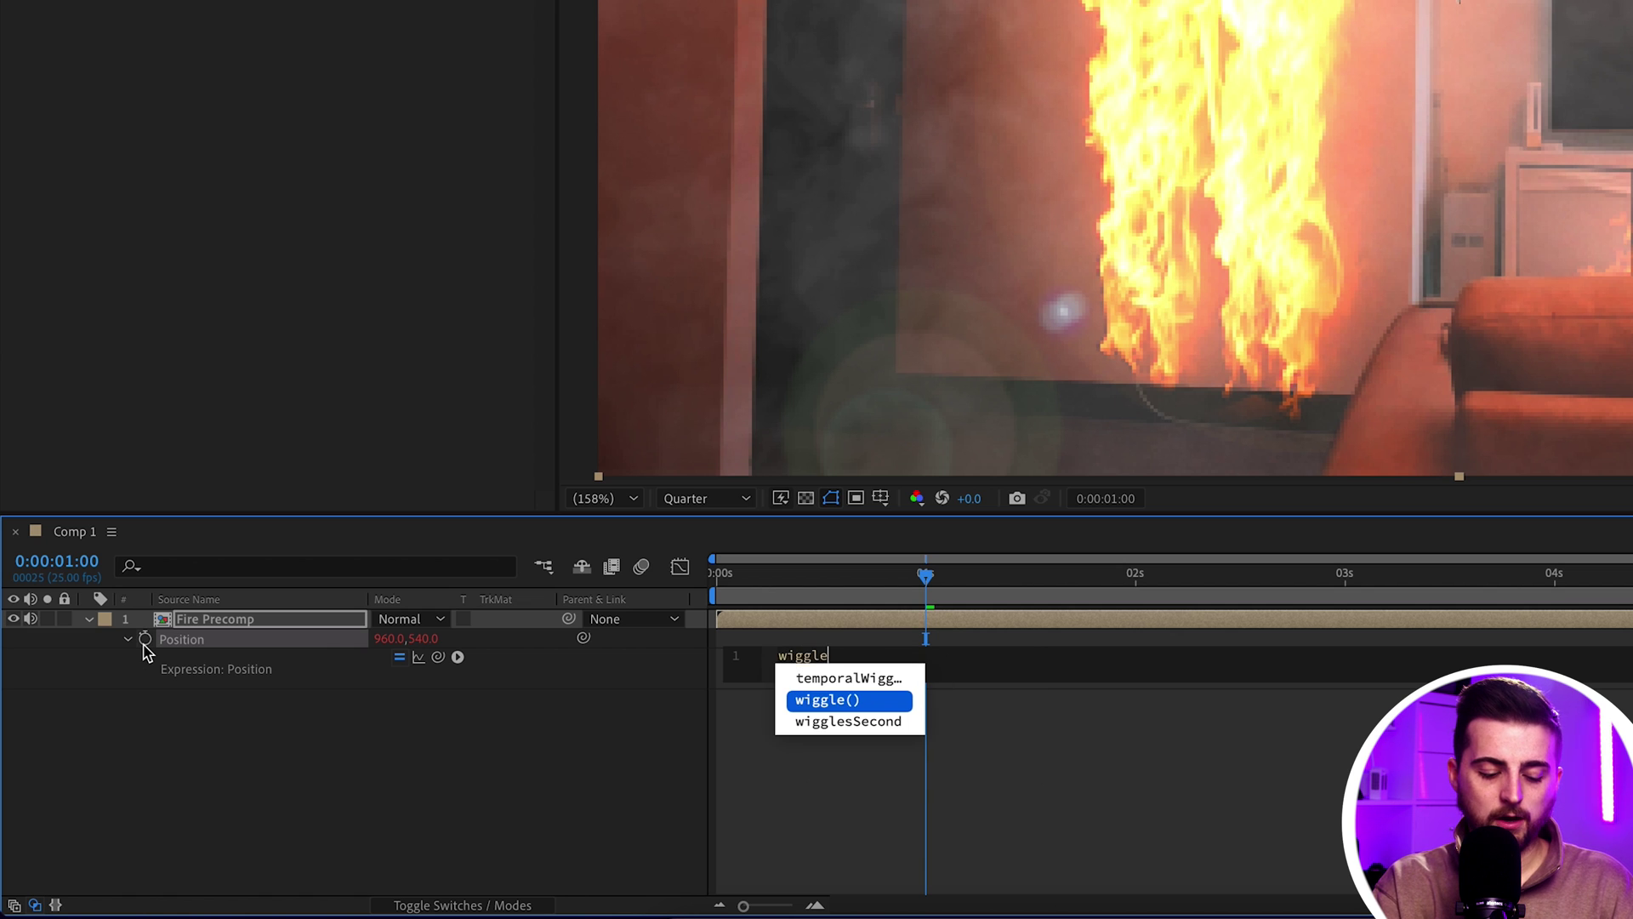
{"action": "key", "text": "Return"}
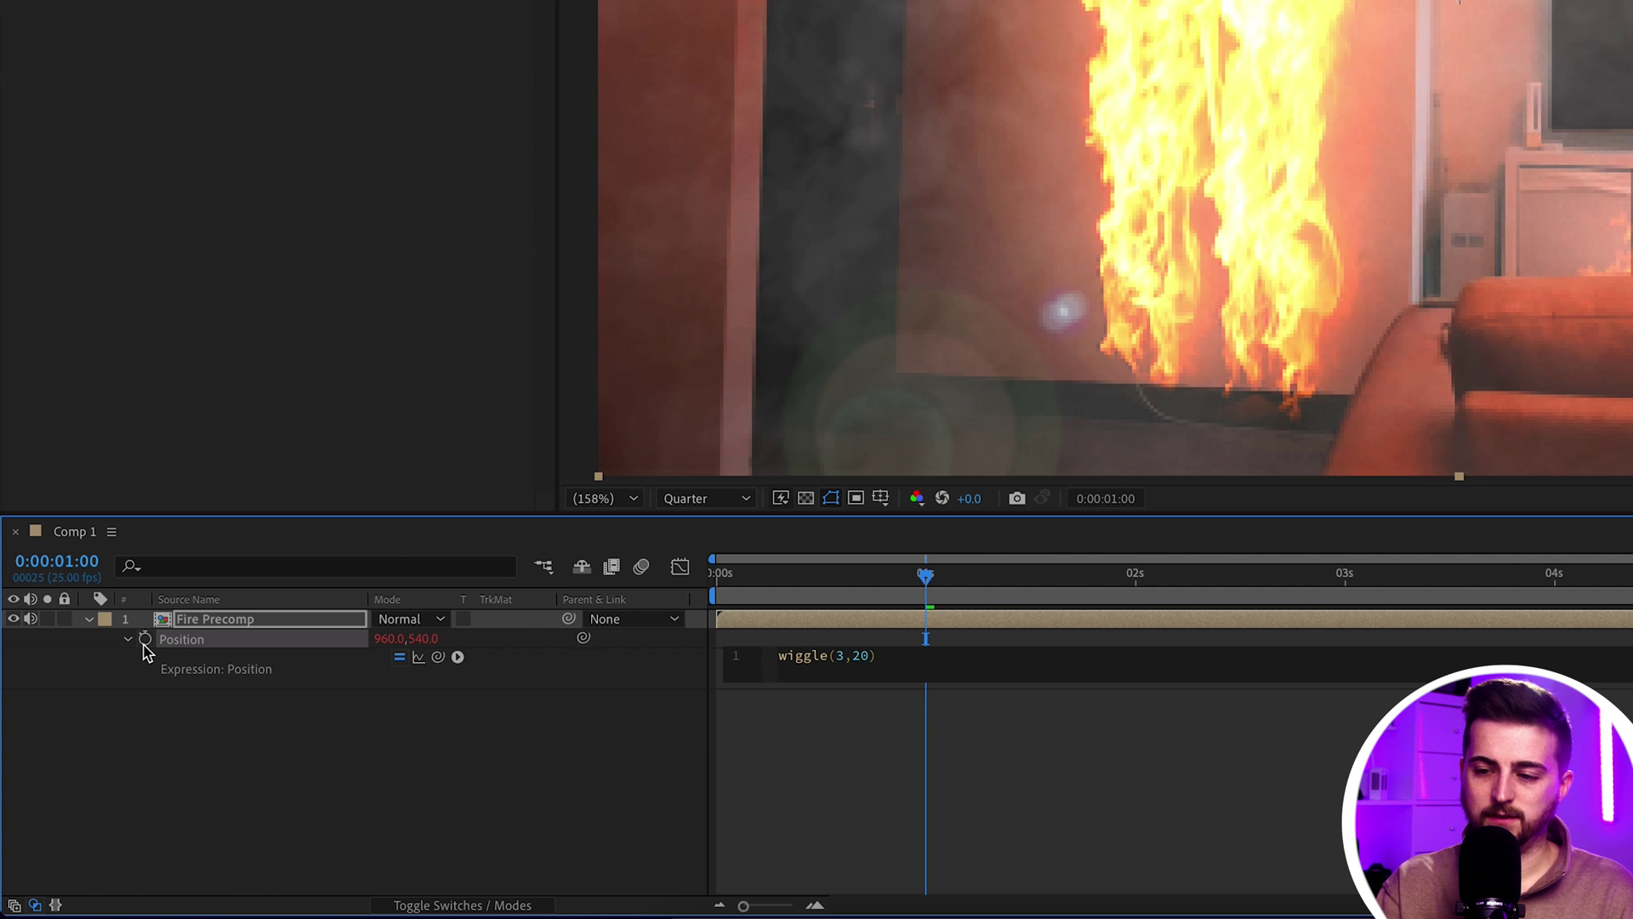
{"action": "left_click", "coordinate": [1117, 800]}
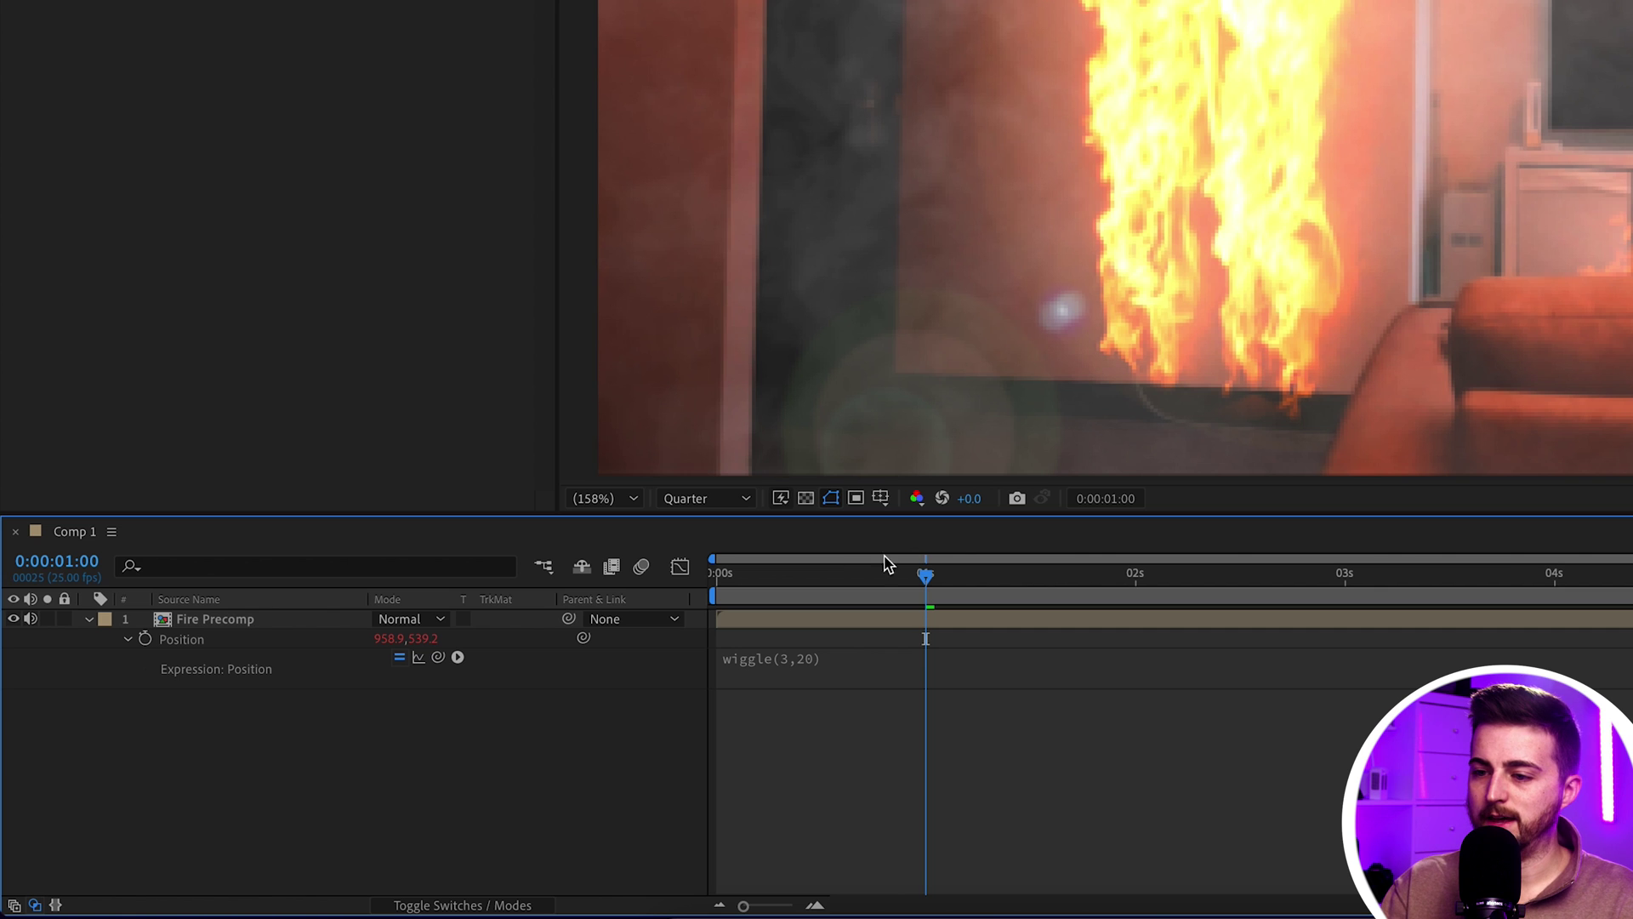
{"action": "left_click_drag", "start_coordinate": [860, 575], "coordinate": [758, 574]}
{"action": "double_click", "coordinate": [246, 628]}
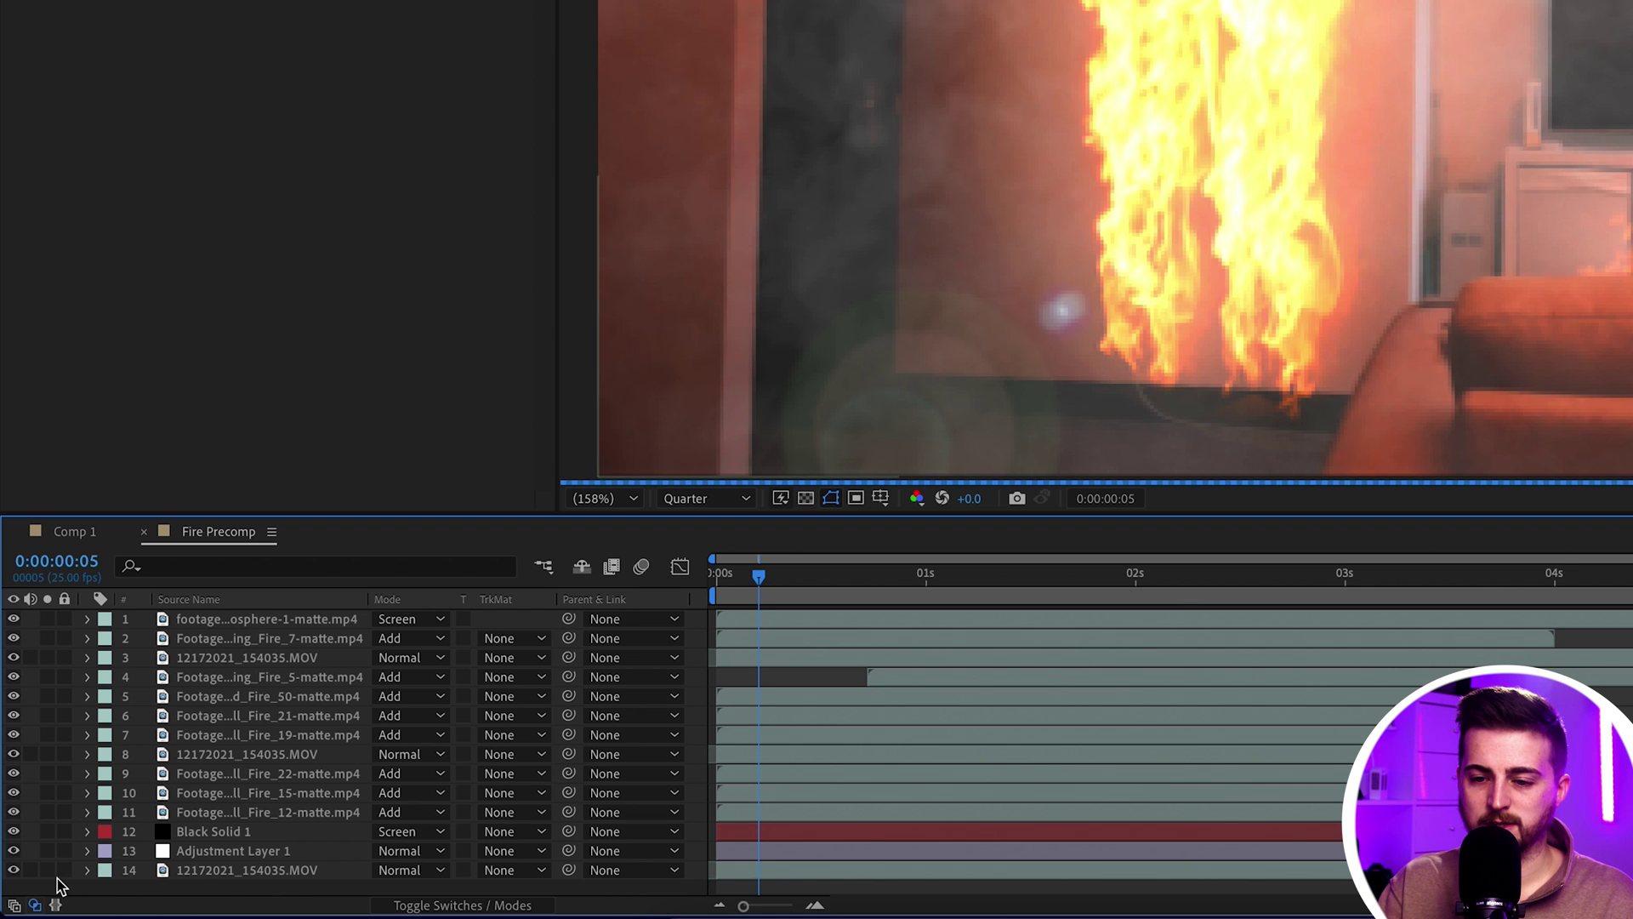
Solo the room footage on layer 14 and preview the camera shake in Comp 1
{"action": "left_click", "coordinate": [48, 870]}
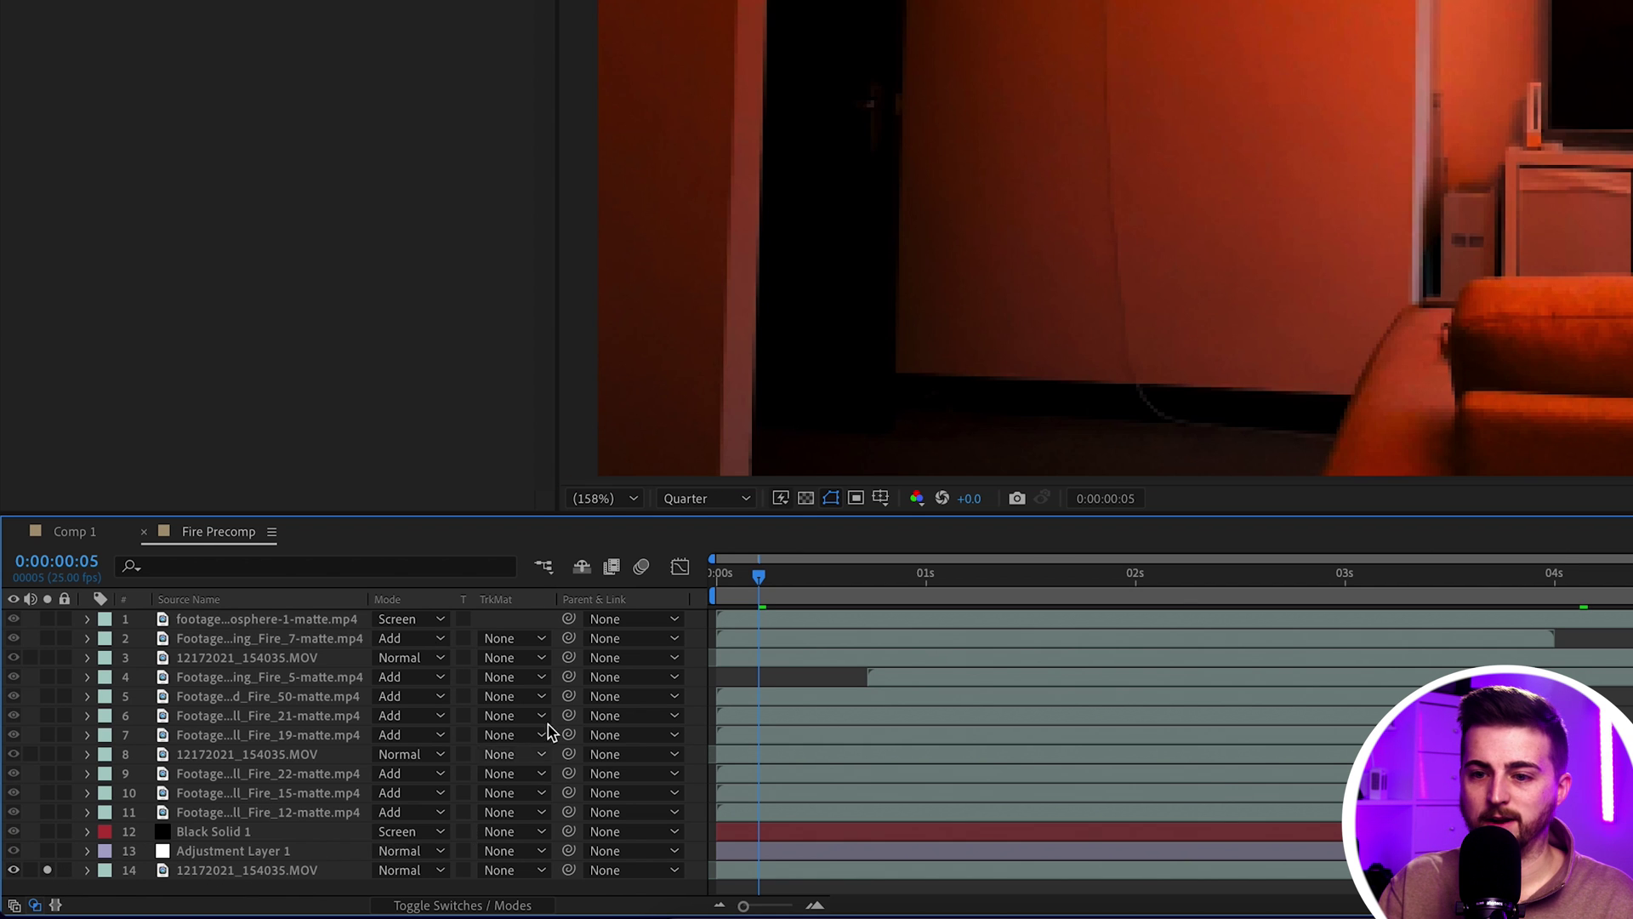
{"action": "left_click", "coordinate": [85, 532]}
{"action": "key", "text": "space"}
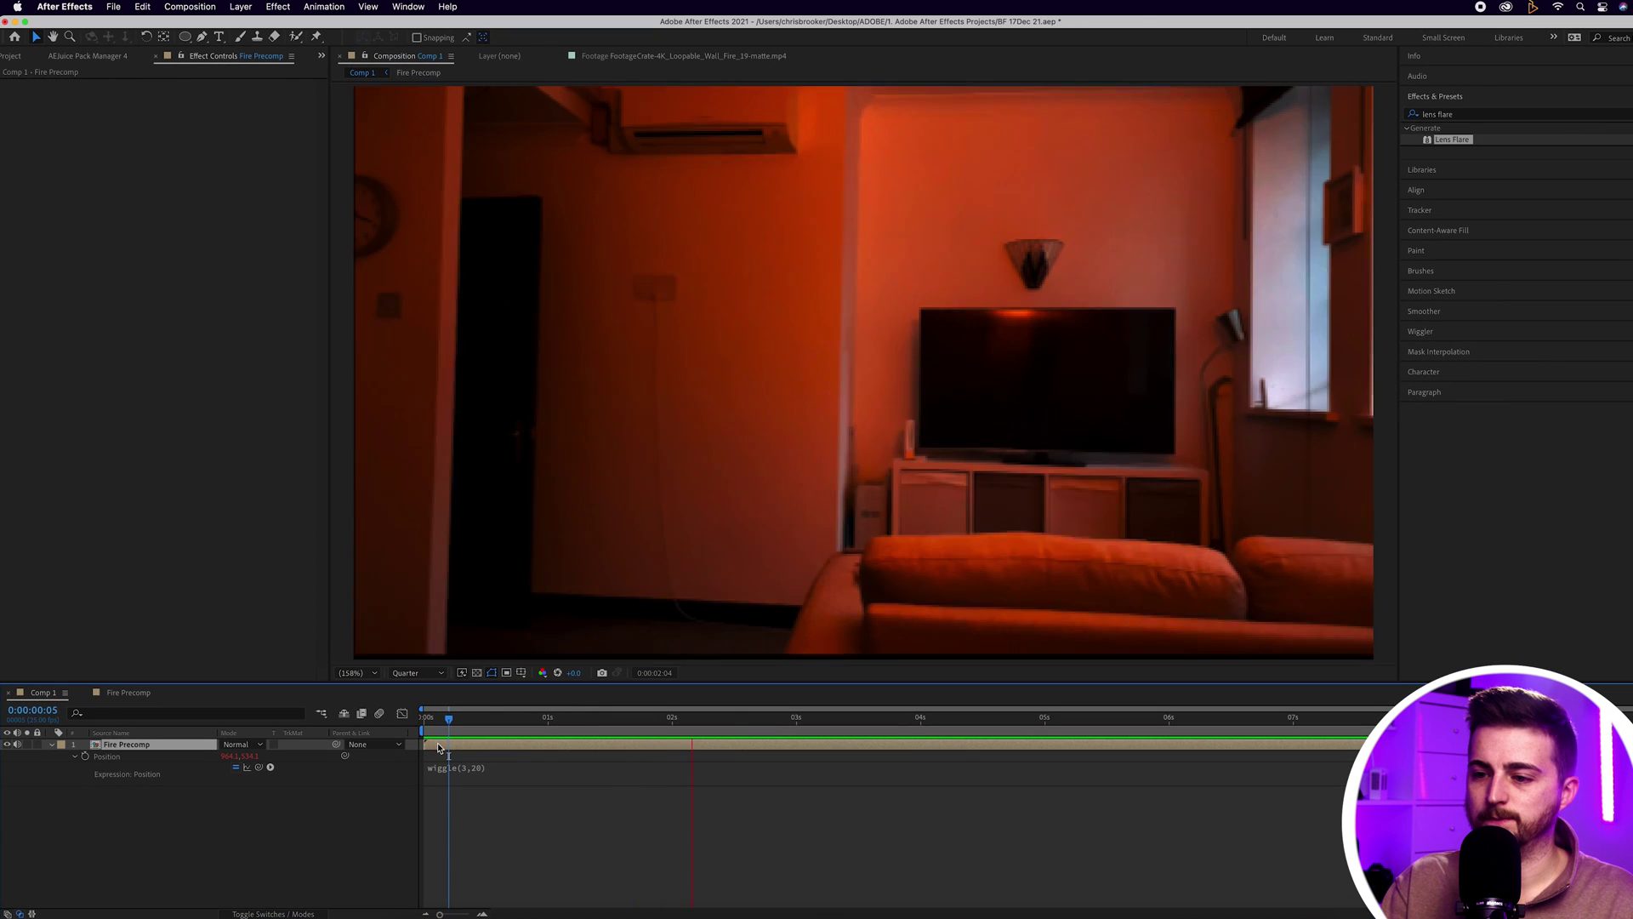
{"action": "left_click", "coordinate": [623, 728]}
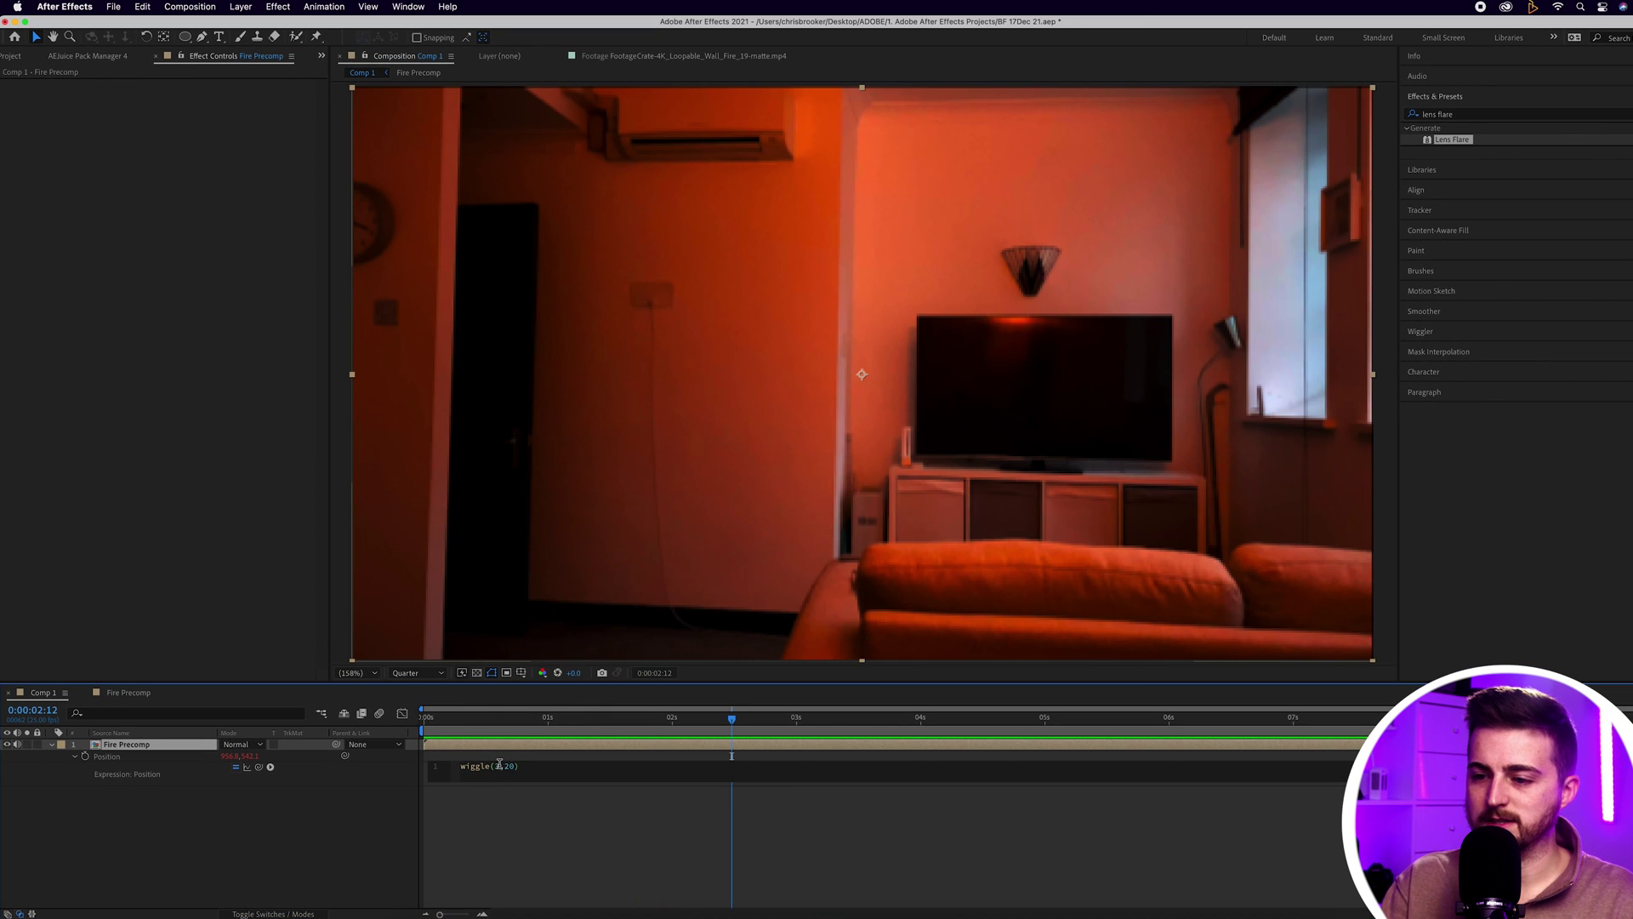
{"action": "left_click", "coordinate": [507, 806]}
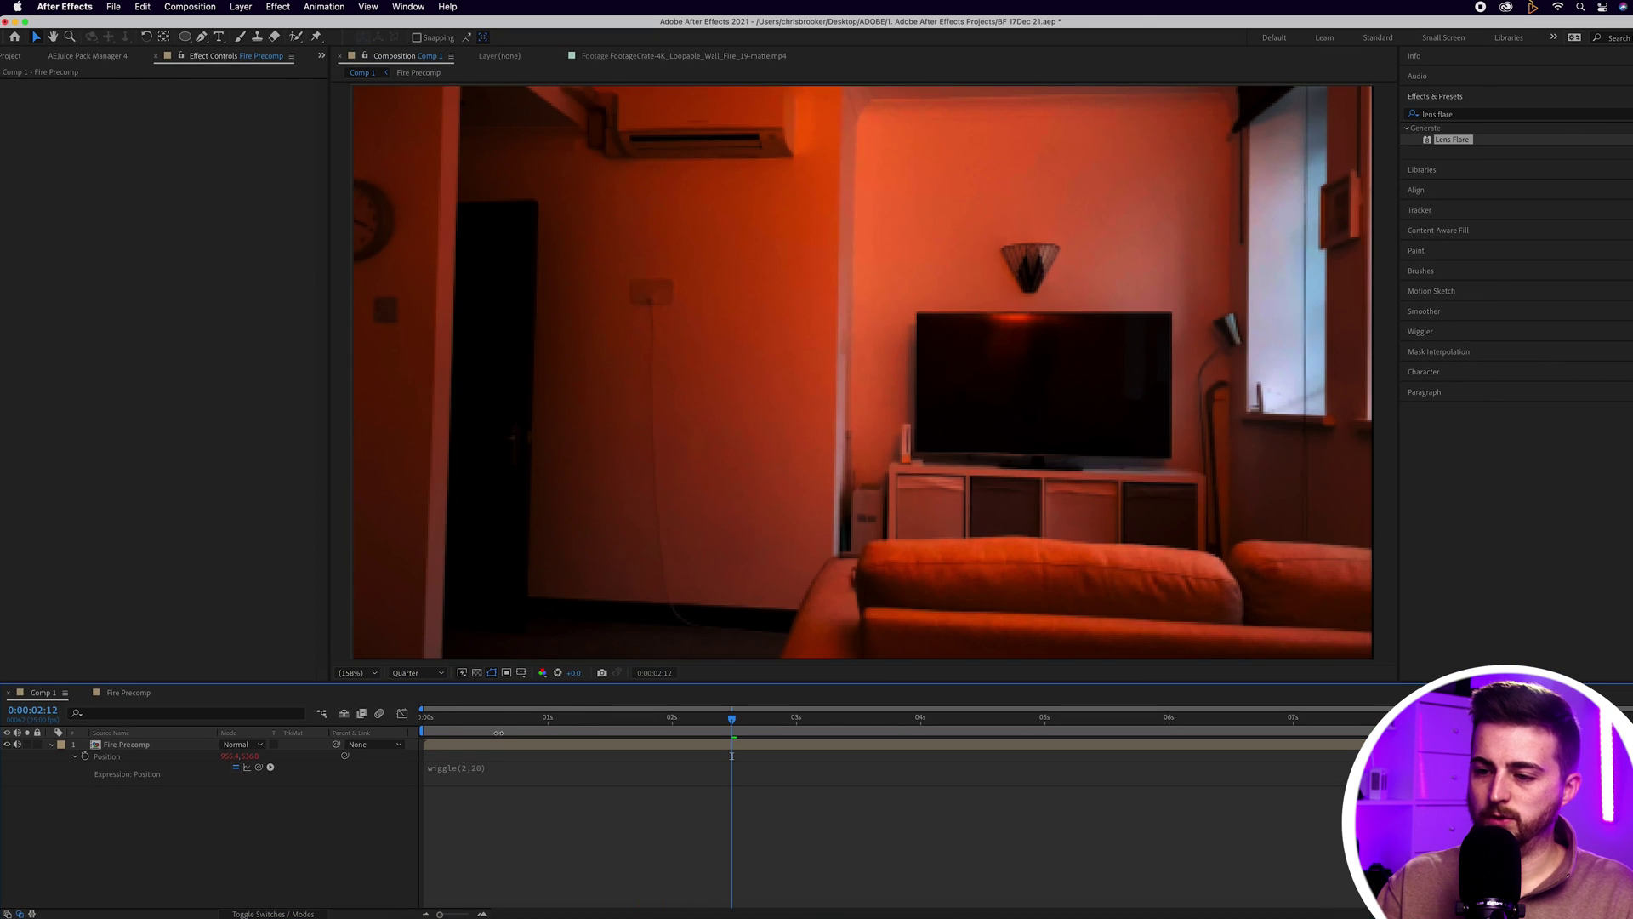
{"action": "key", "text": "Home"}
{"action": "key", "text": "space"}
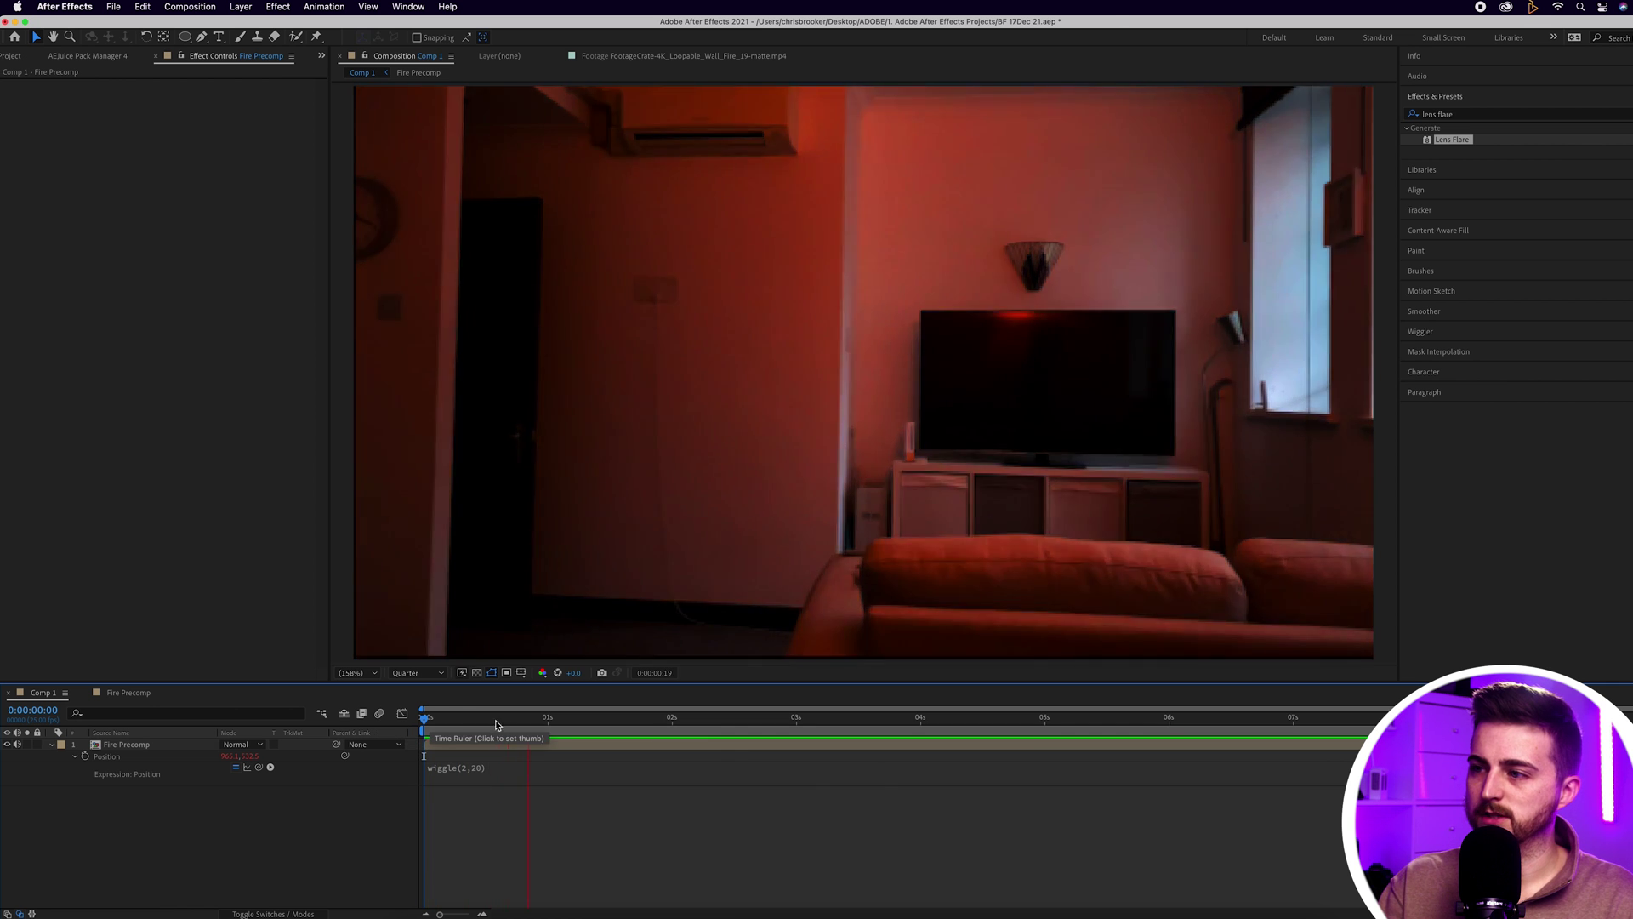
{"action": "key", "text": "space"}
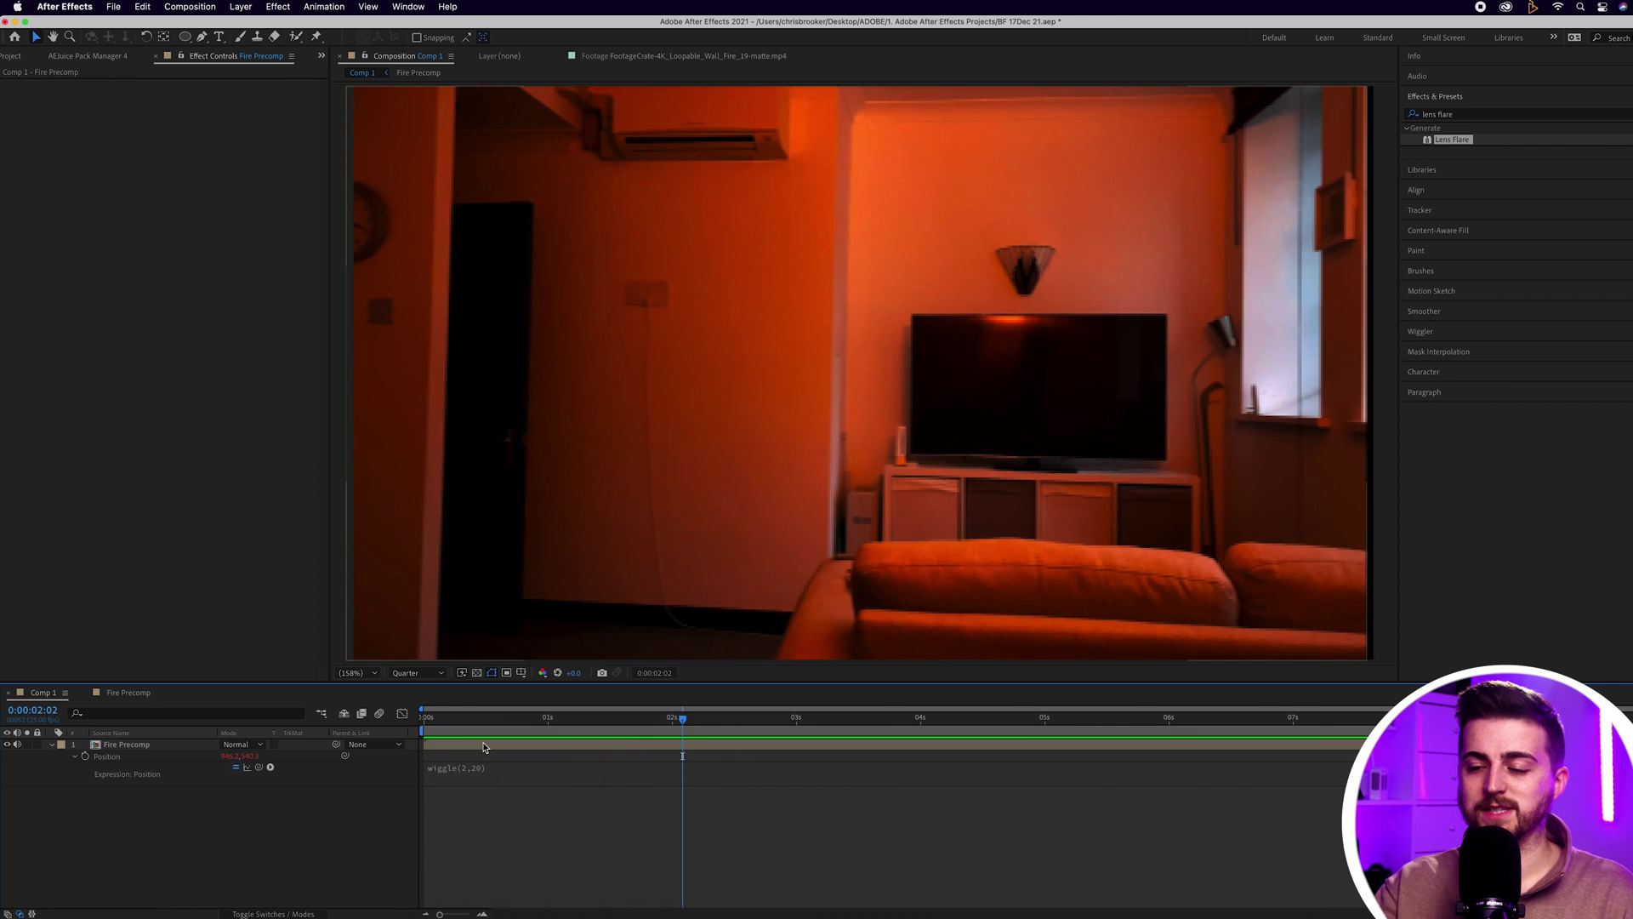
Try wiggle(20,50), settle on wiggle(2,15), and preview at Full resolution
{"action": "left_click", "coordinate": [479, 768]}
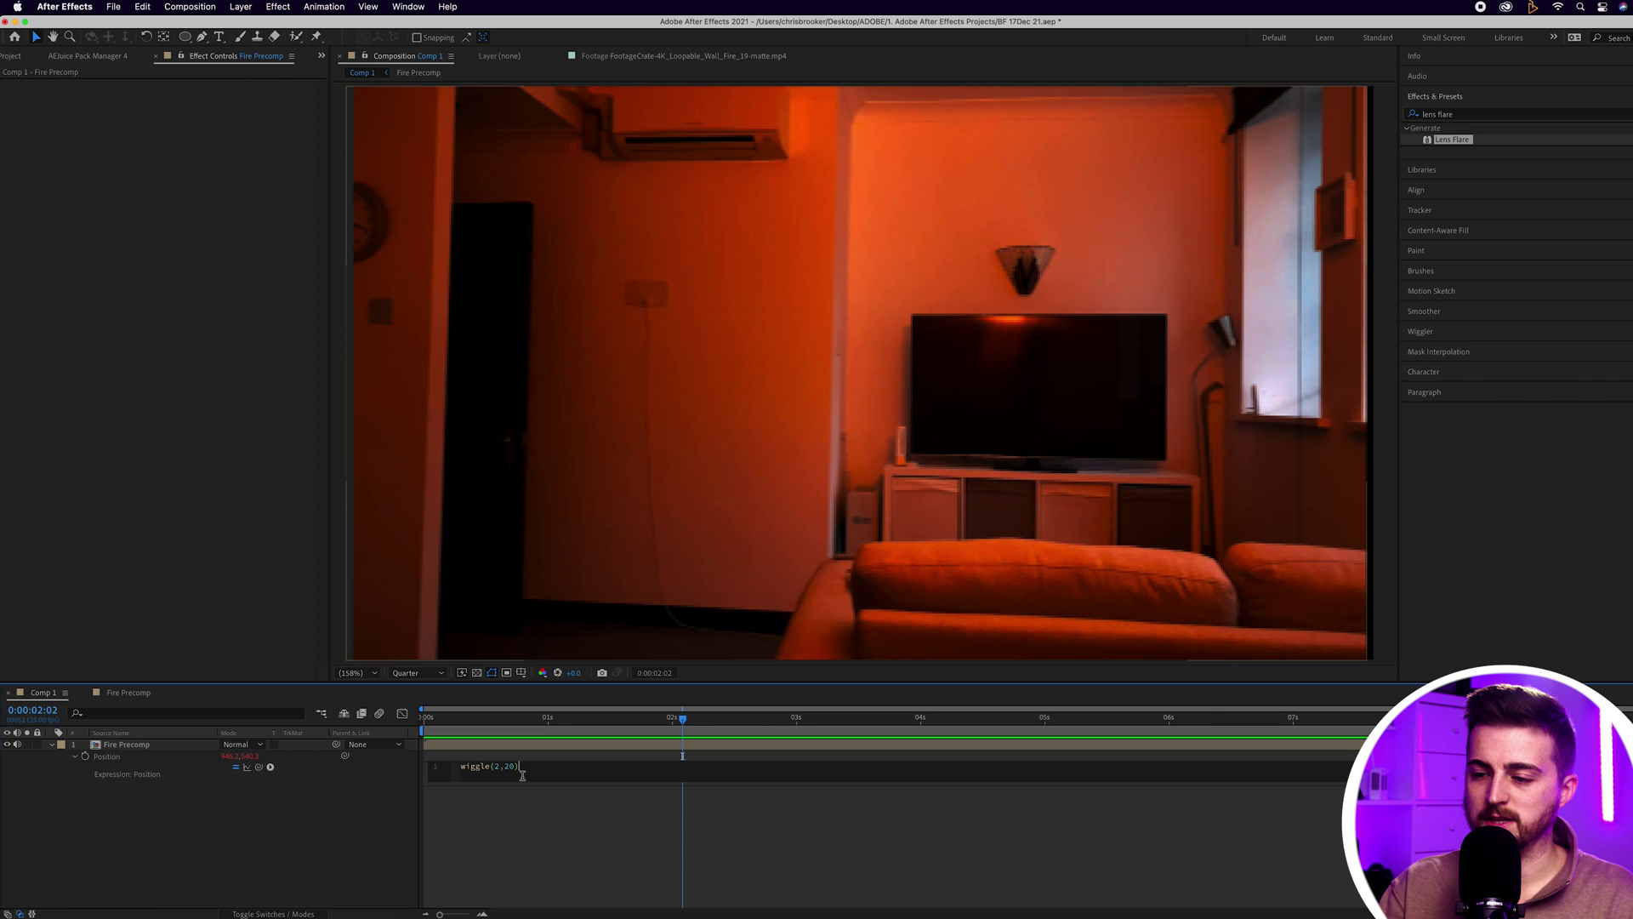
{"action": "left_click", "coordinate": [499, 766]}
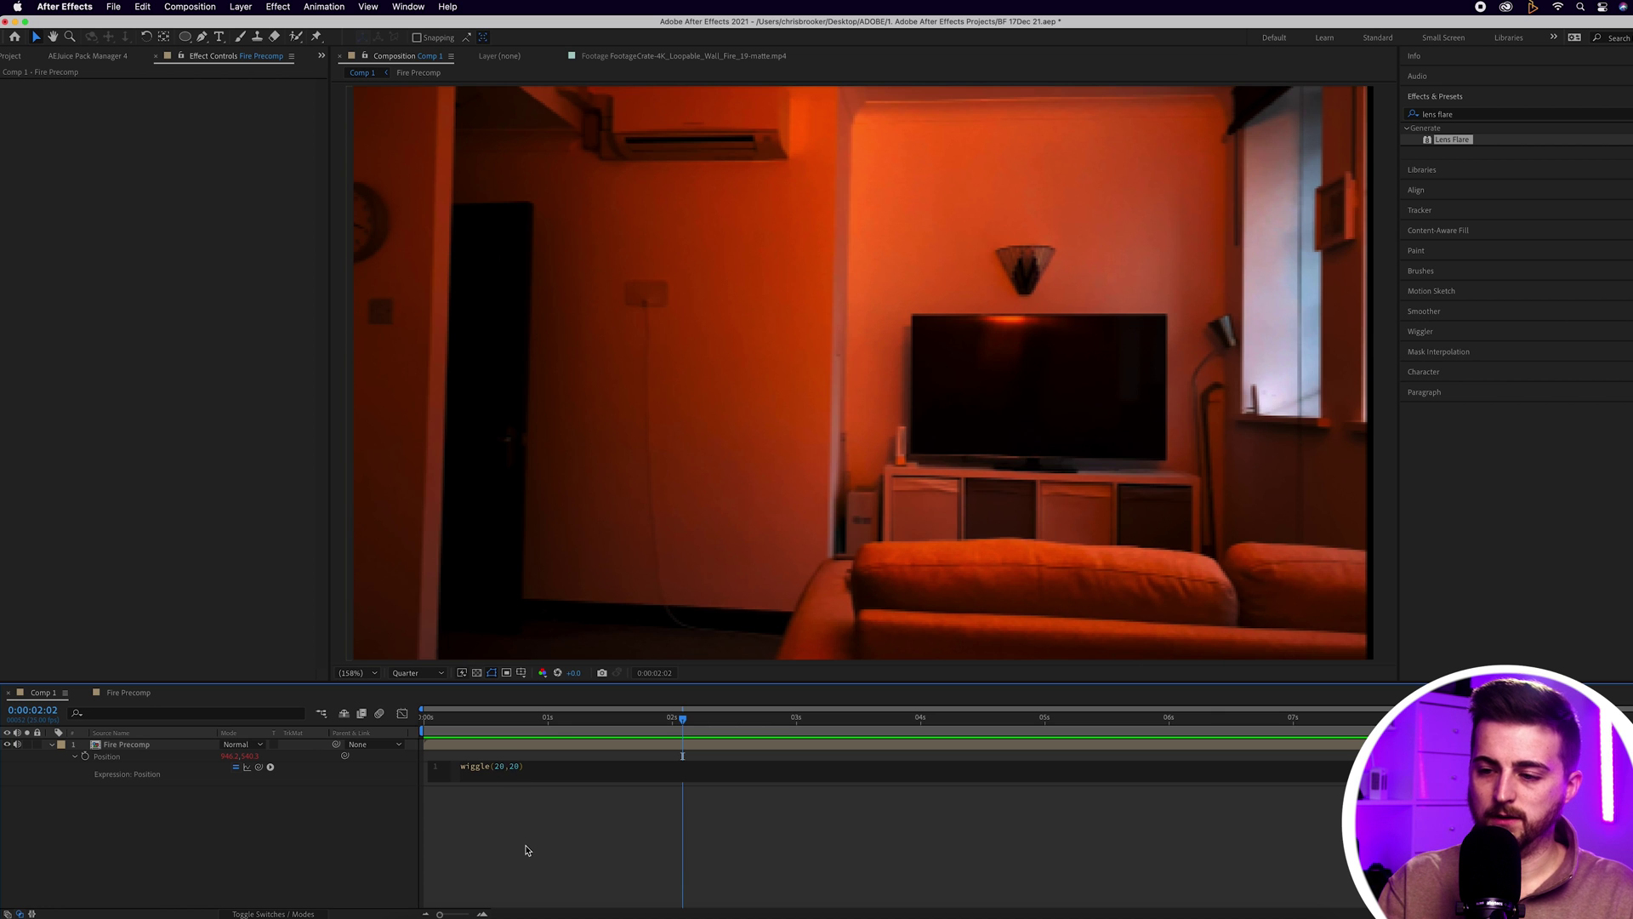
{"action": "left_click", "coordinate": [525, 850]}
{"action": "key", "text": "space"}
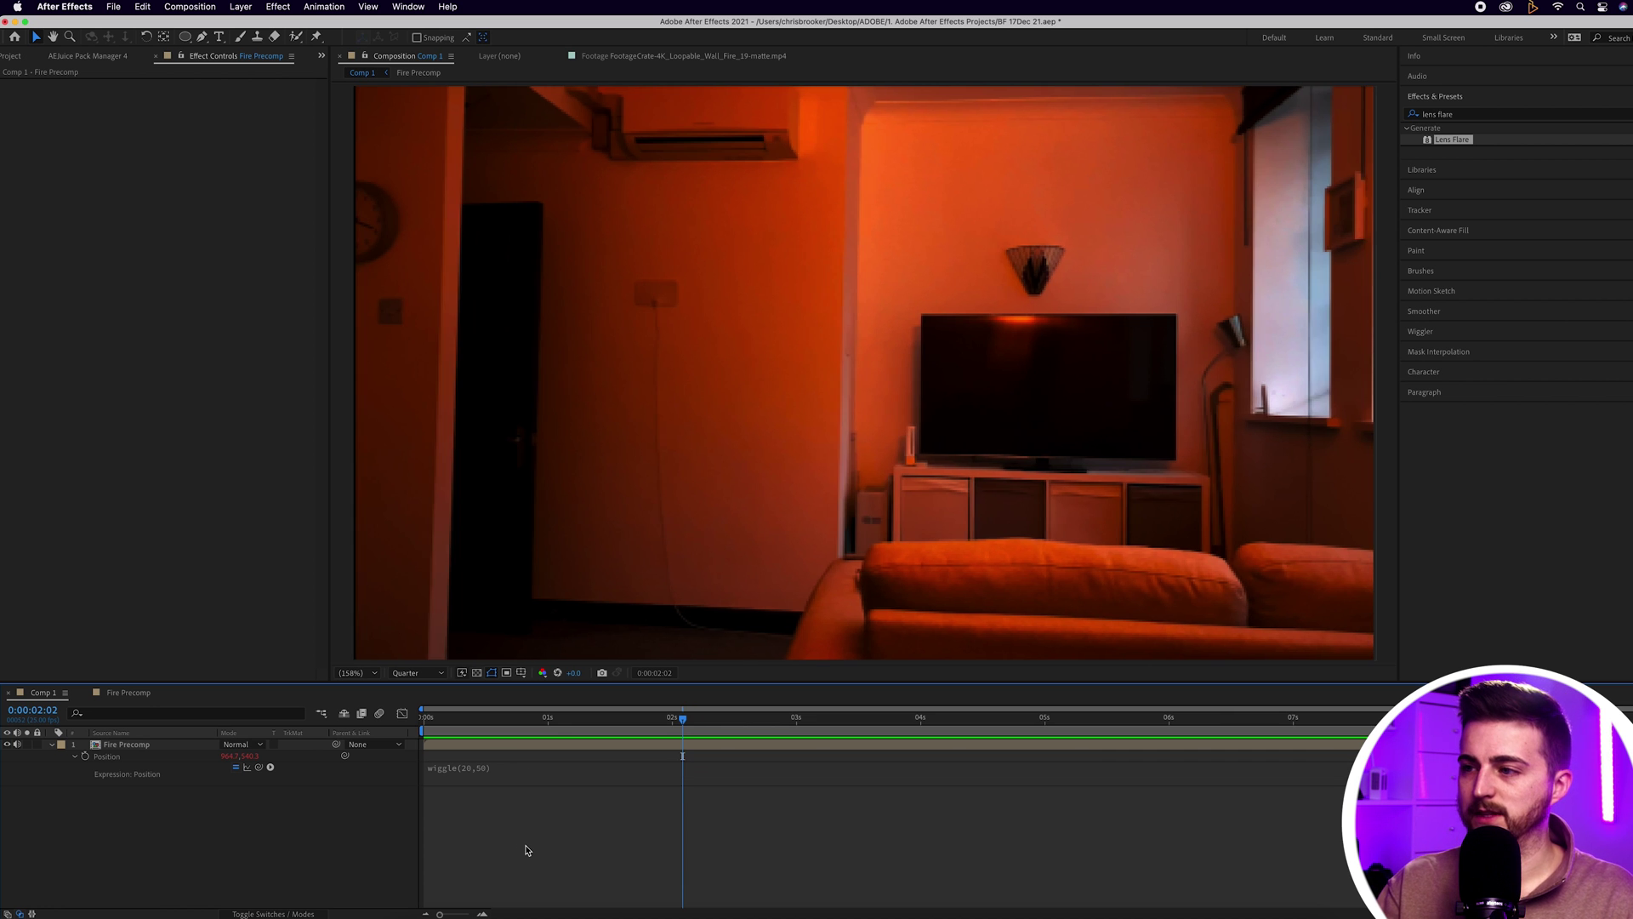
{"action": "left_click", "coordinate": [489, 781]}
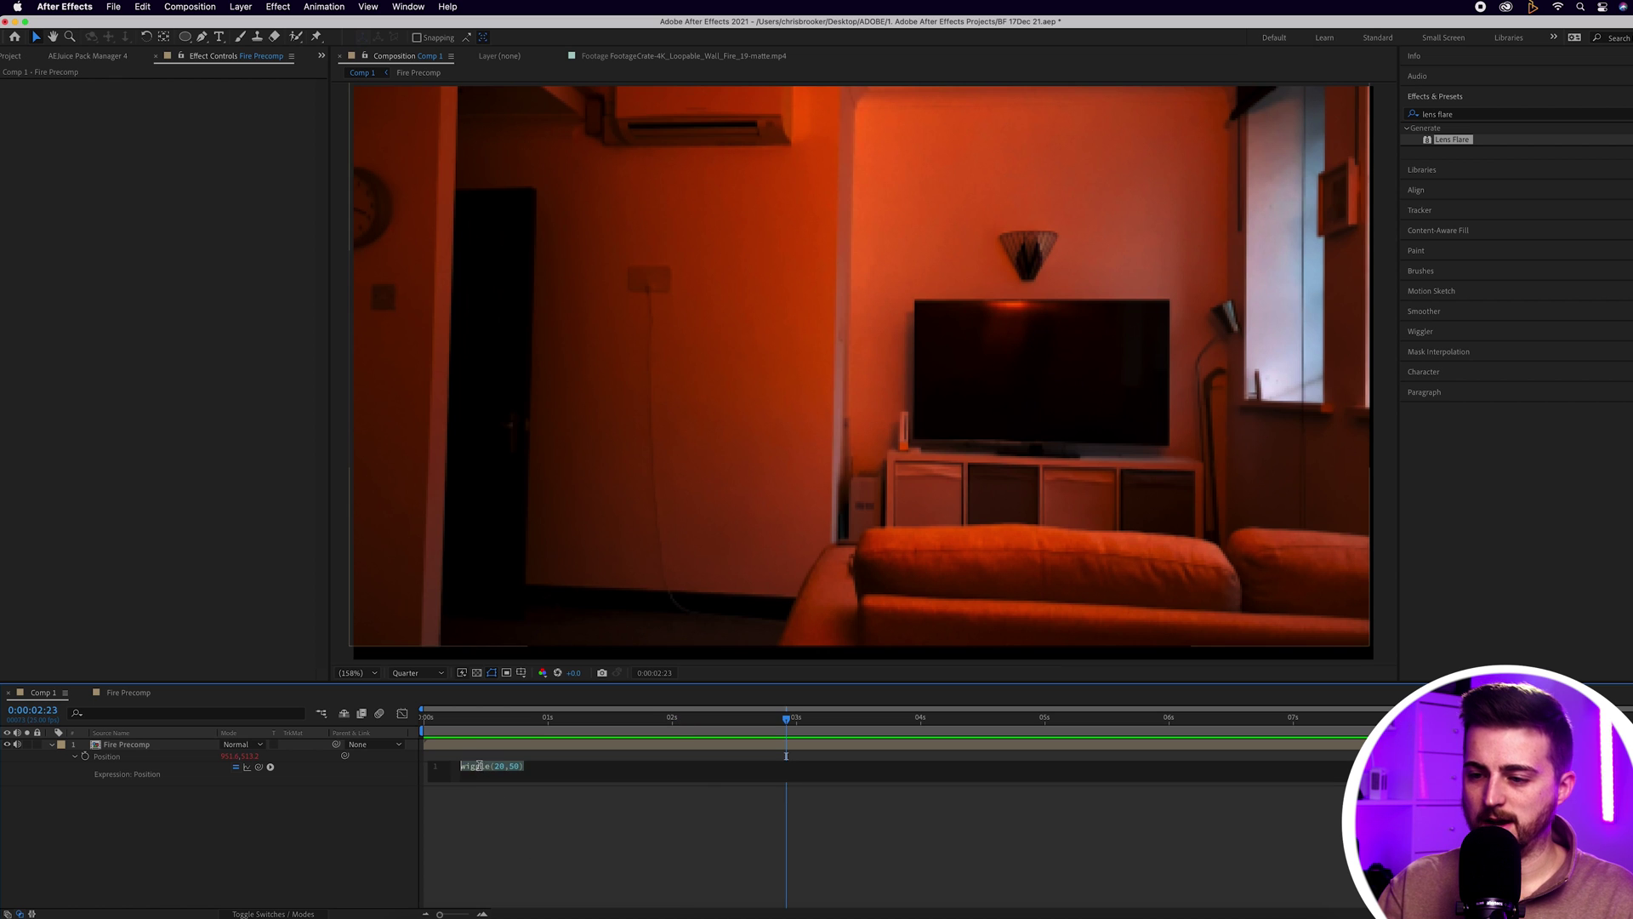
{"action": "left_click", "coordinate": [509, 851]}
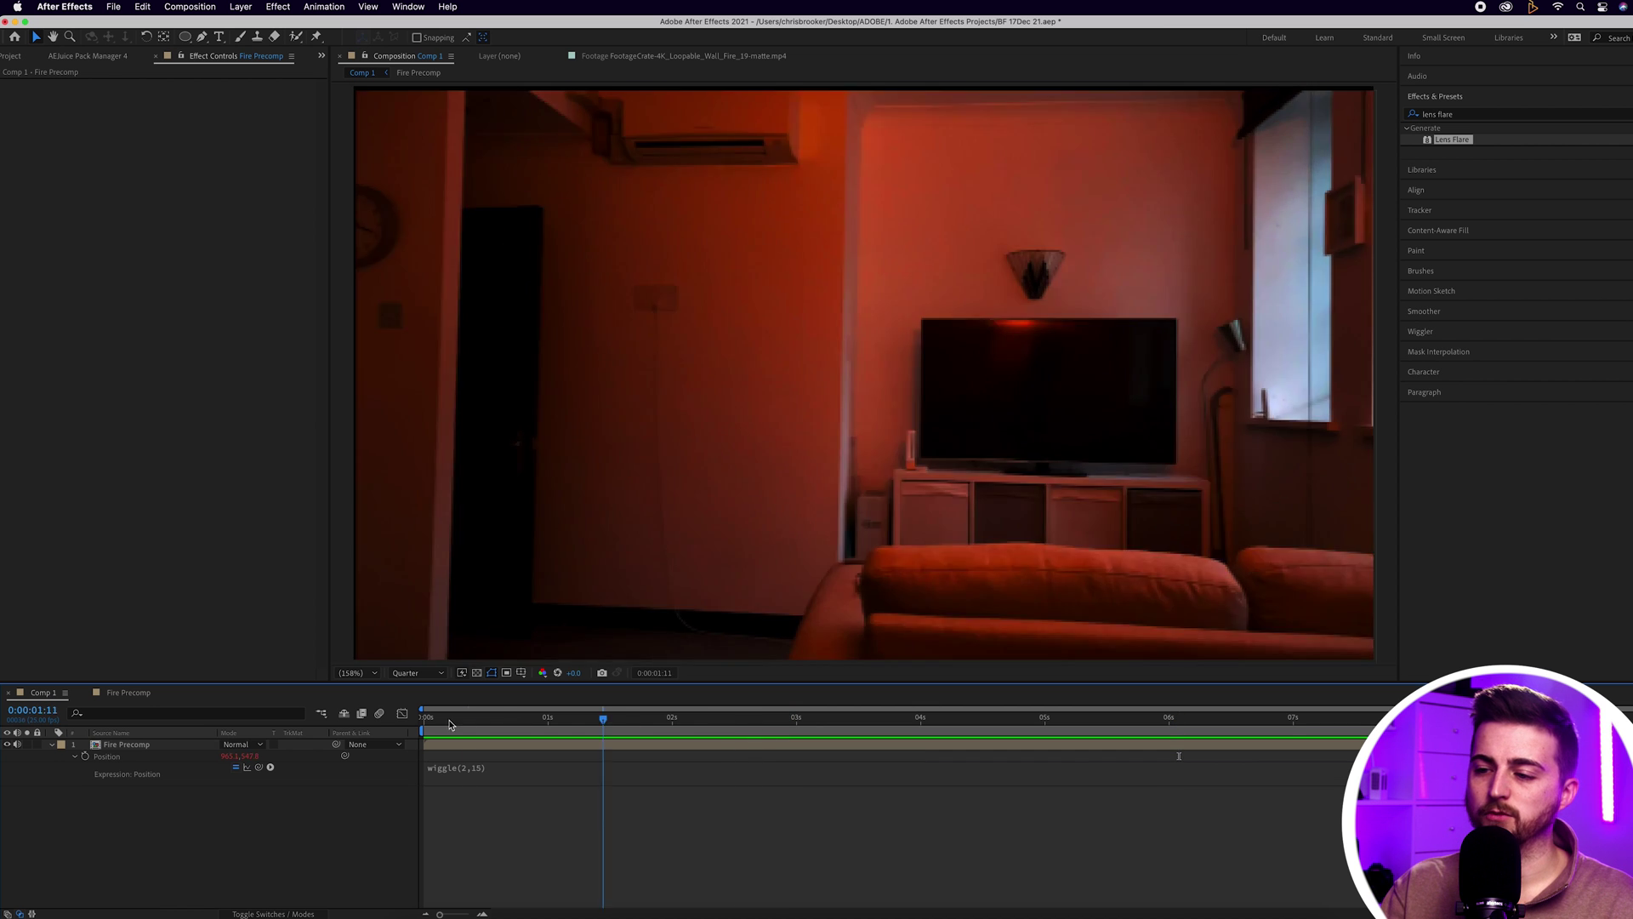
{"action": "key", "text": "Home"}
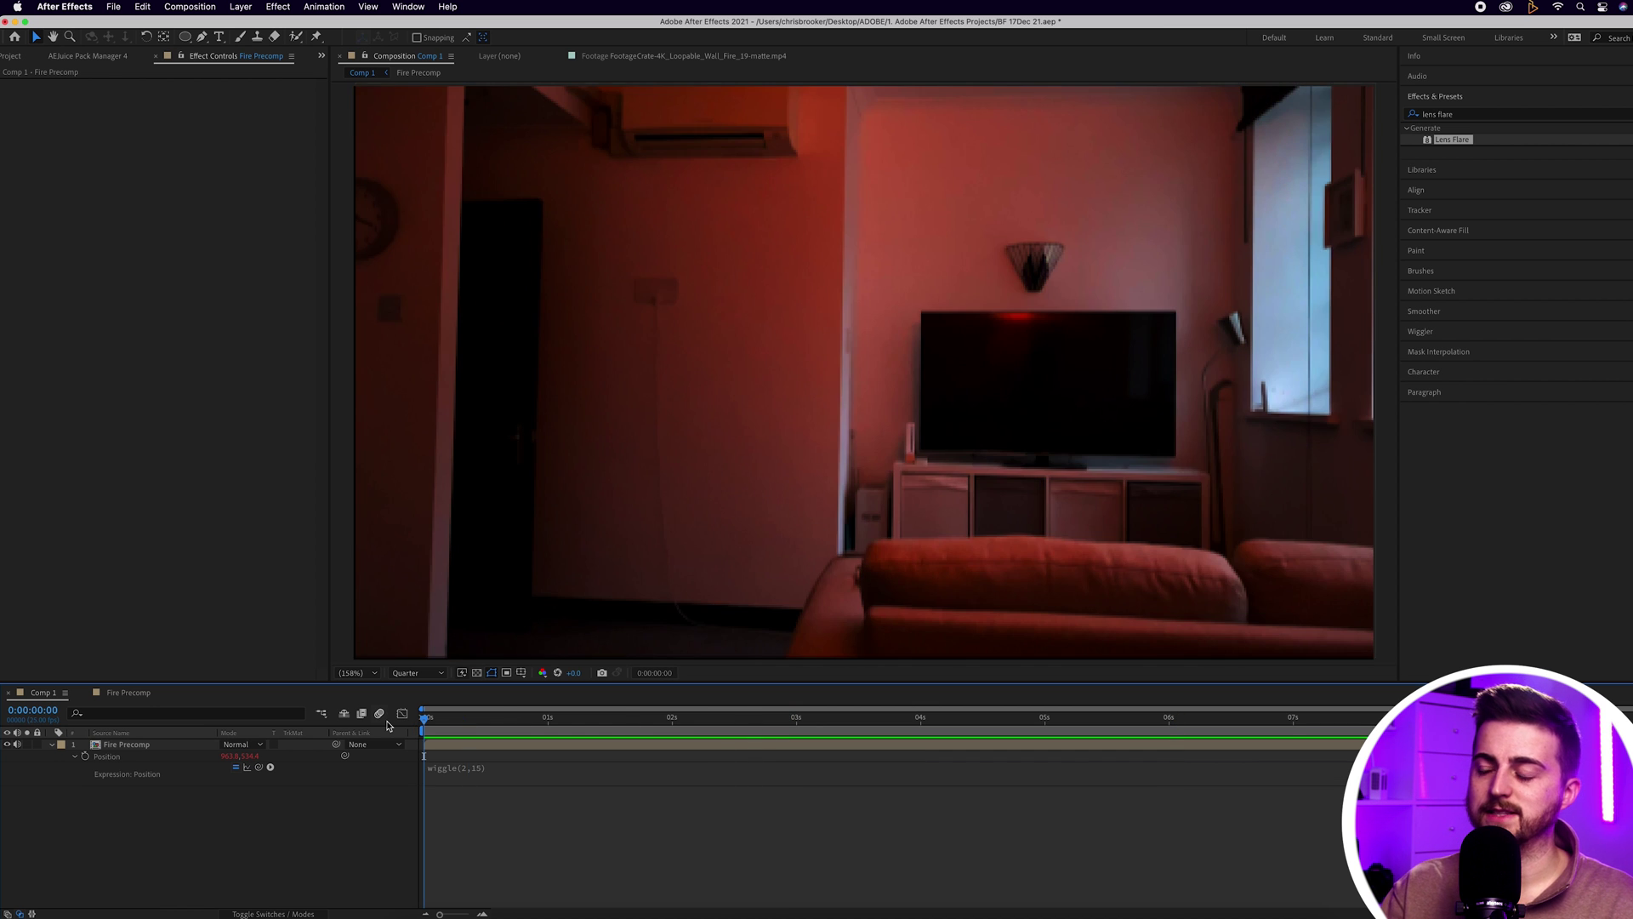
{"action": "key", "text": "space"}
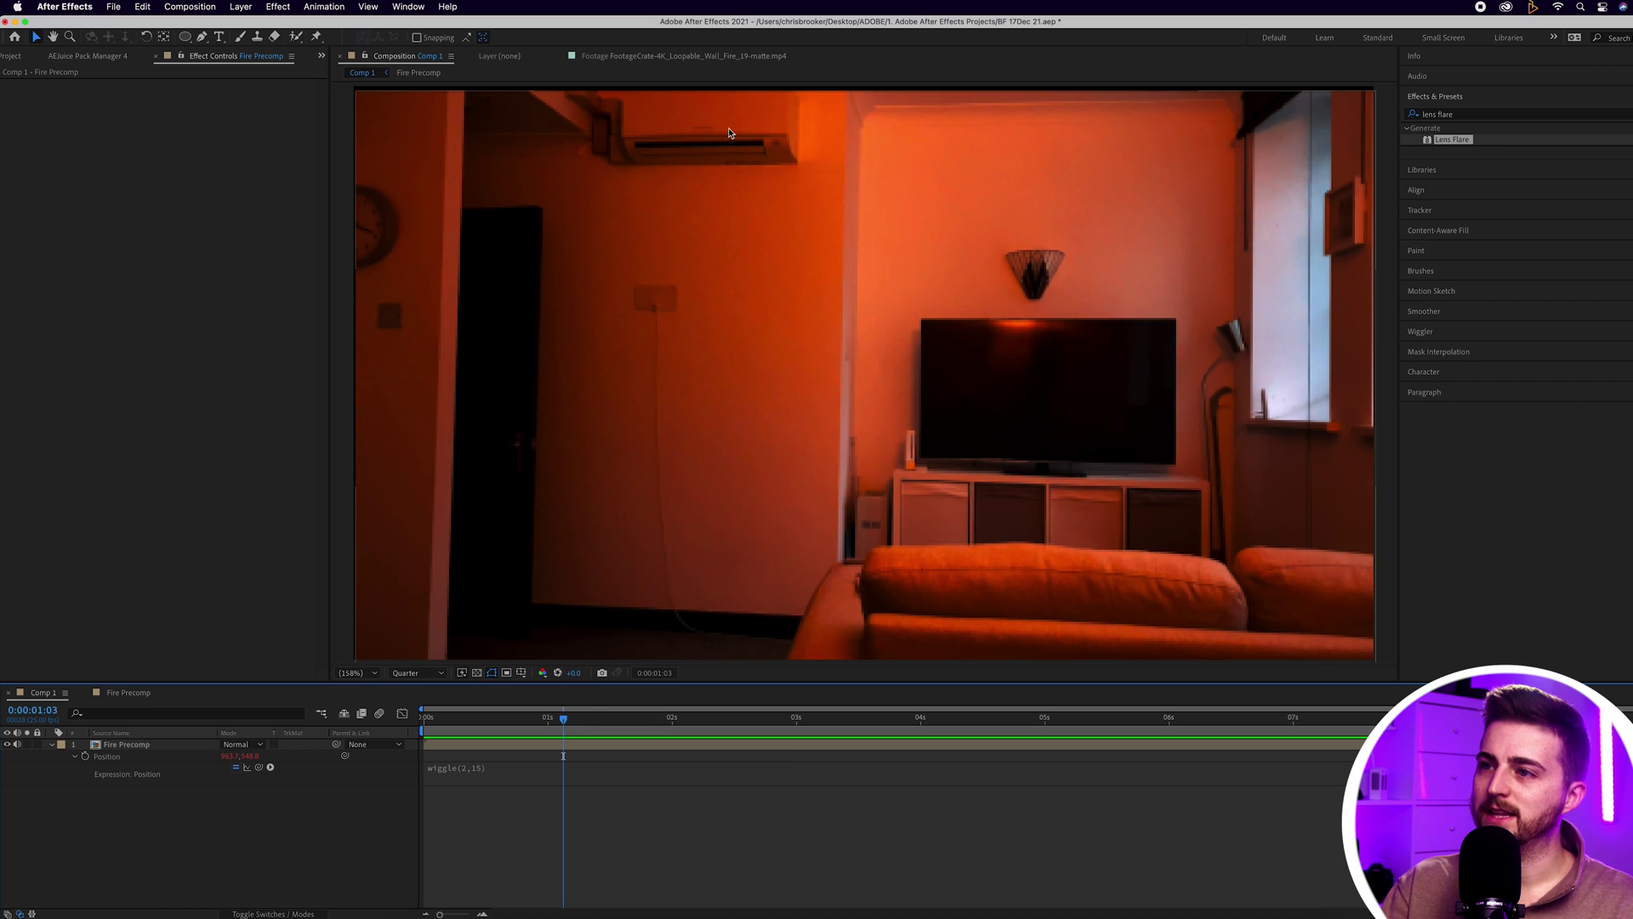
{"action": "left_click", "coordinate": [408, 672]}
{"action": "left_click", "coordinate": [408, 706]}
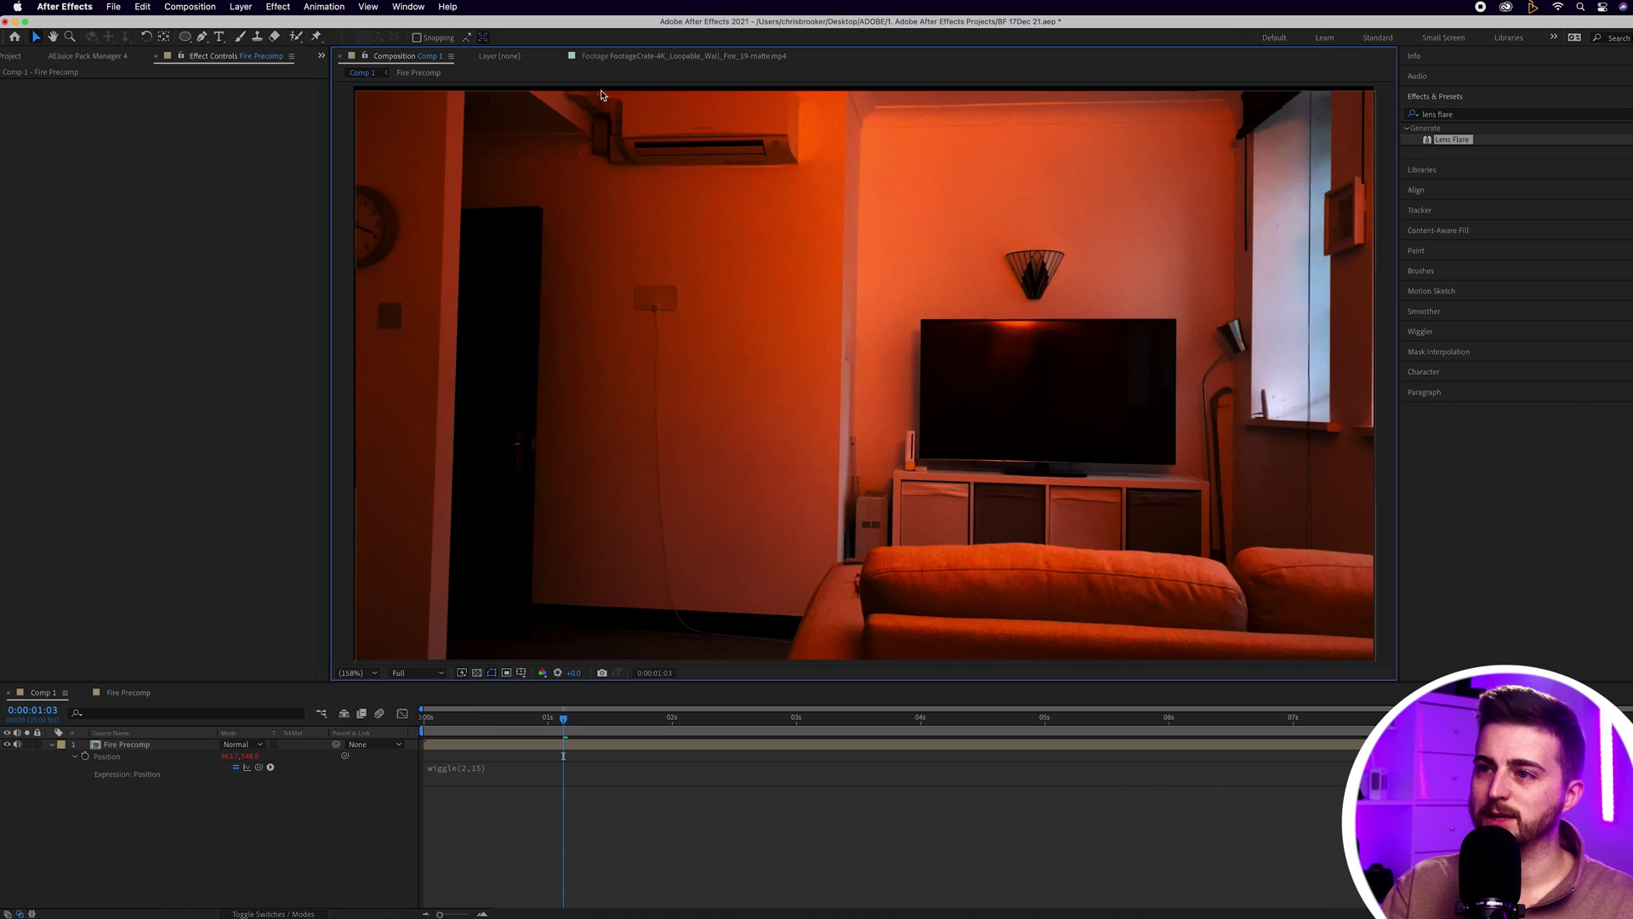
Find Motion Tile in Effects & Presets and apply it to Fire Precomp
{"action": "double_click", "coordinate": [1459, 116]}
{"action": "key", "text": "super+a"}
{"action": "type", "text": "motion ti"}
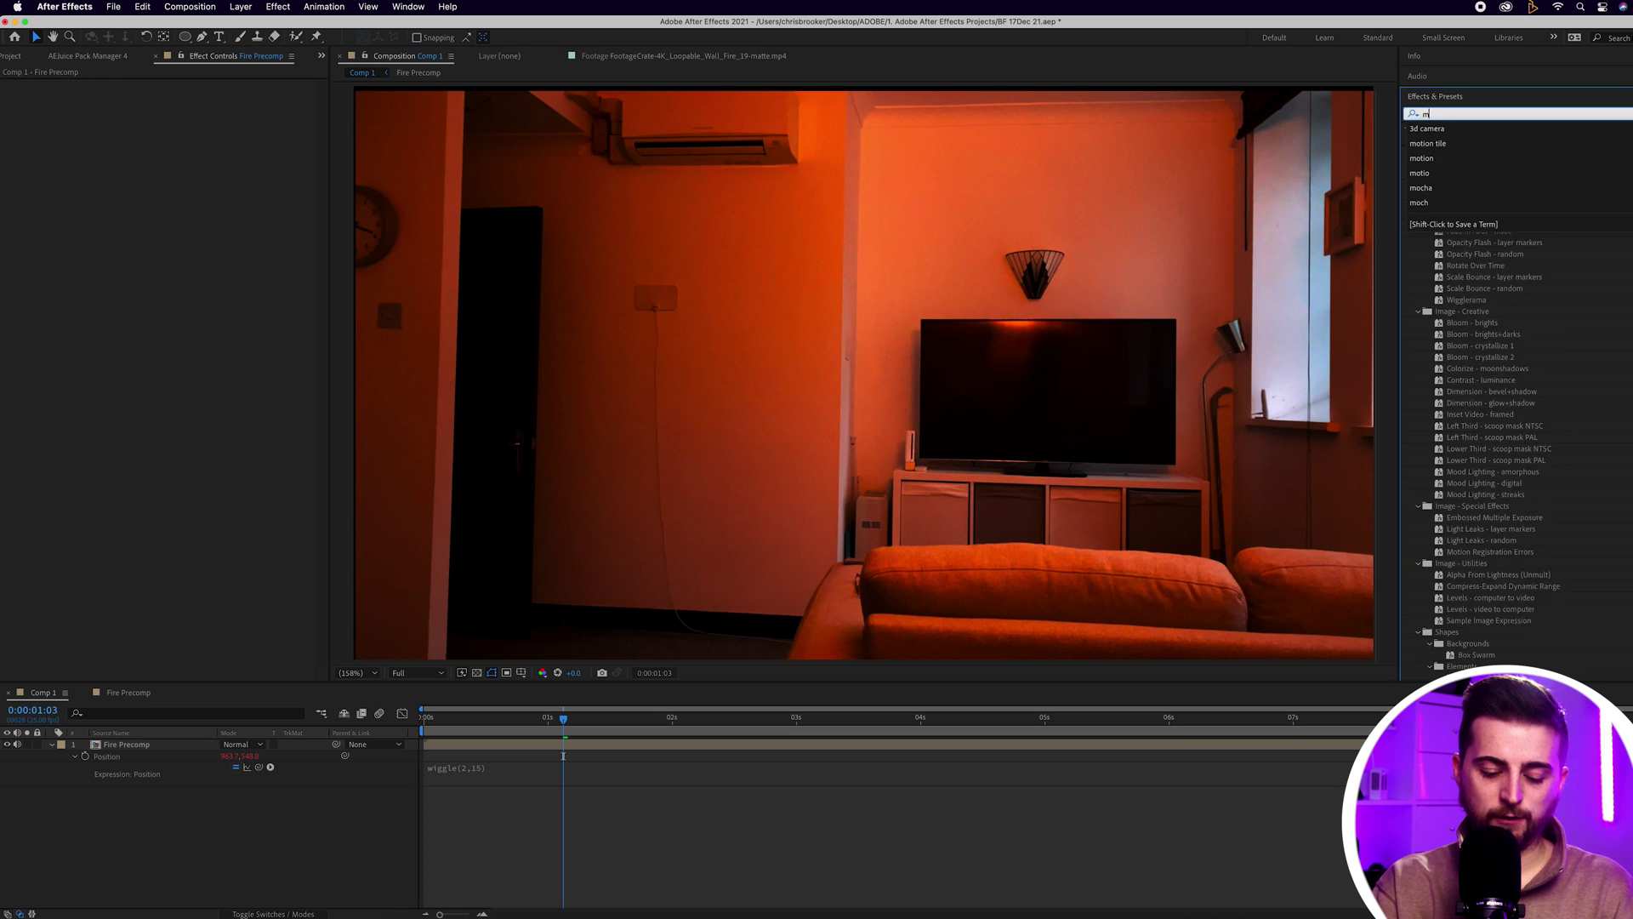
{"action": "left_click_drag", "start_coordinate": [1454, 140], "coordinate": [314, 193]}
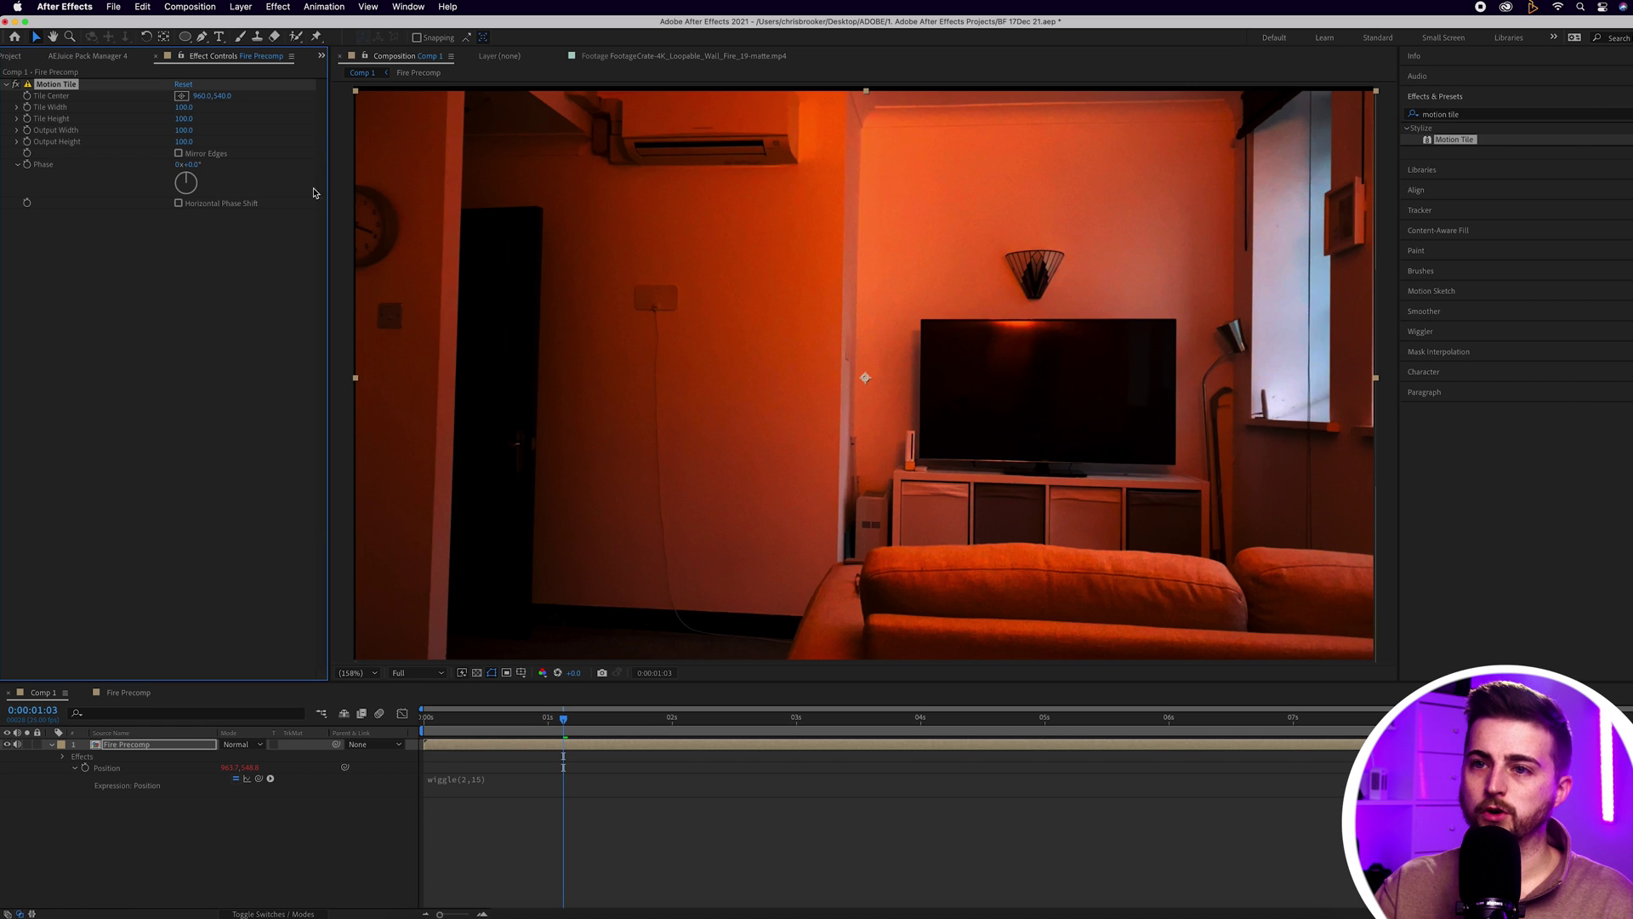
Set Motion Tile output width and height to 300 with Mirror Edges, then open the precomp
{"action": "left_click", "coordinate": [184, 130]}
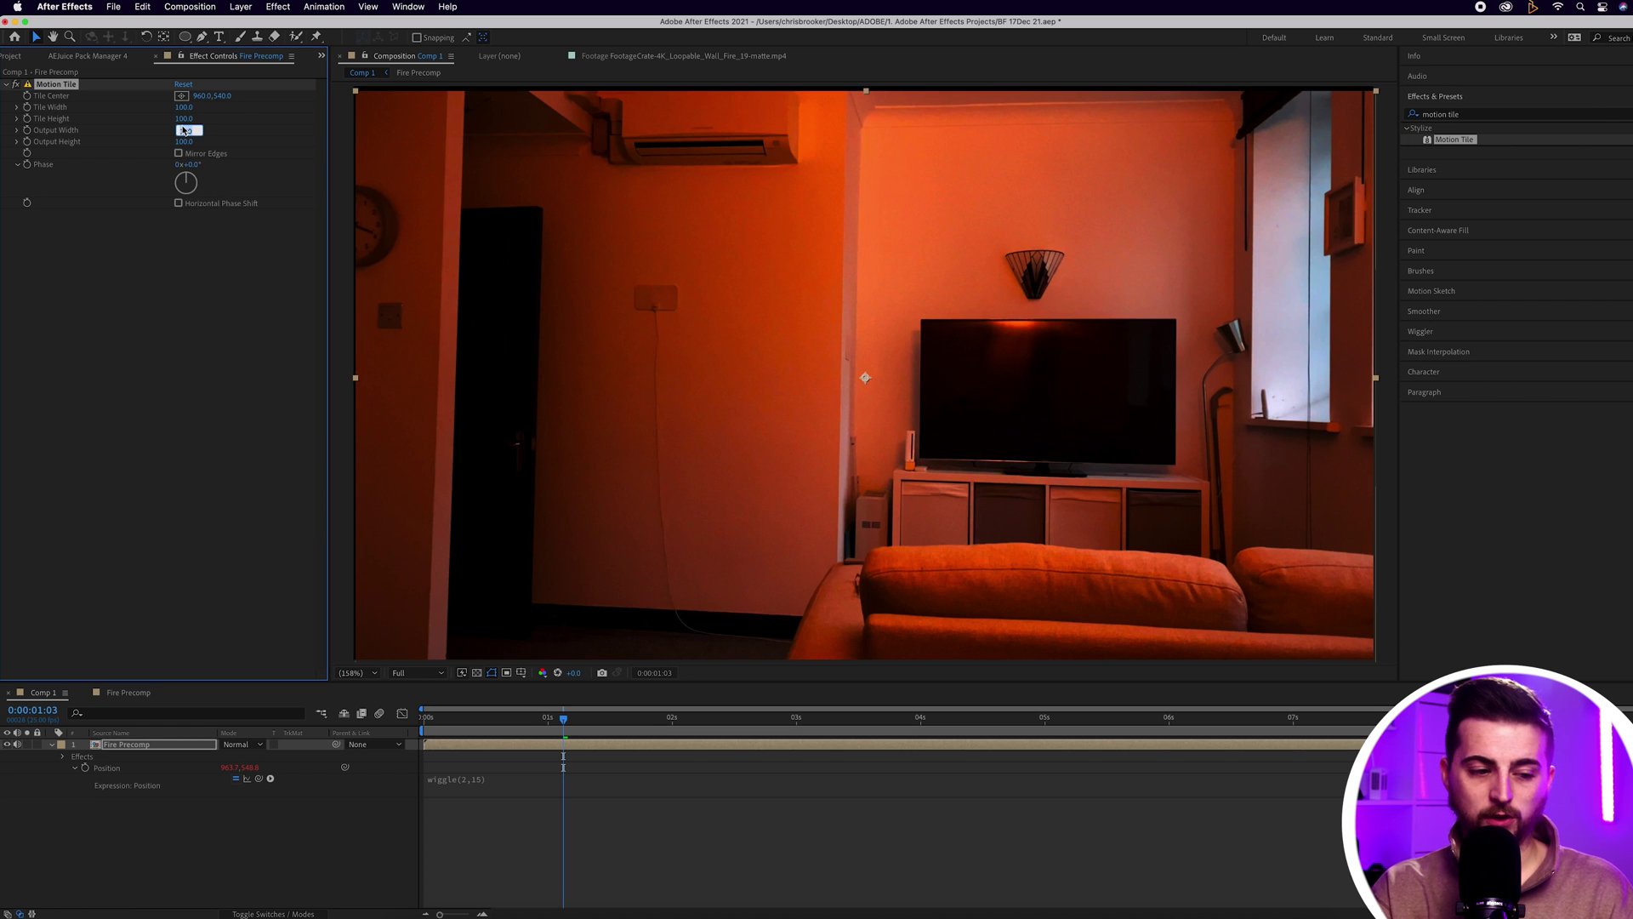
{"action": "type", "text": "300"}
{"action": "key", "text": "Tab"}
{"action": "type", "text": "300"}
{"action": "left_click", "coordinate": [179, 153]}
{"action": "left_click", "coordinate": [658, 761]}
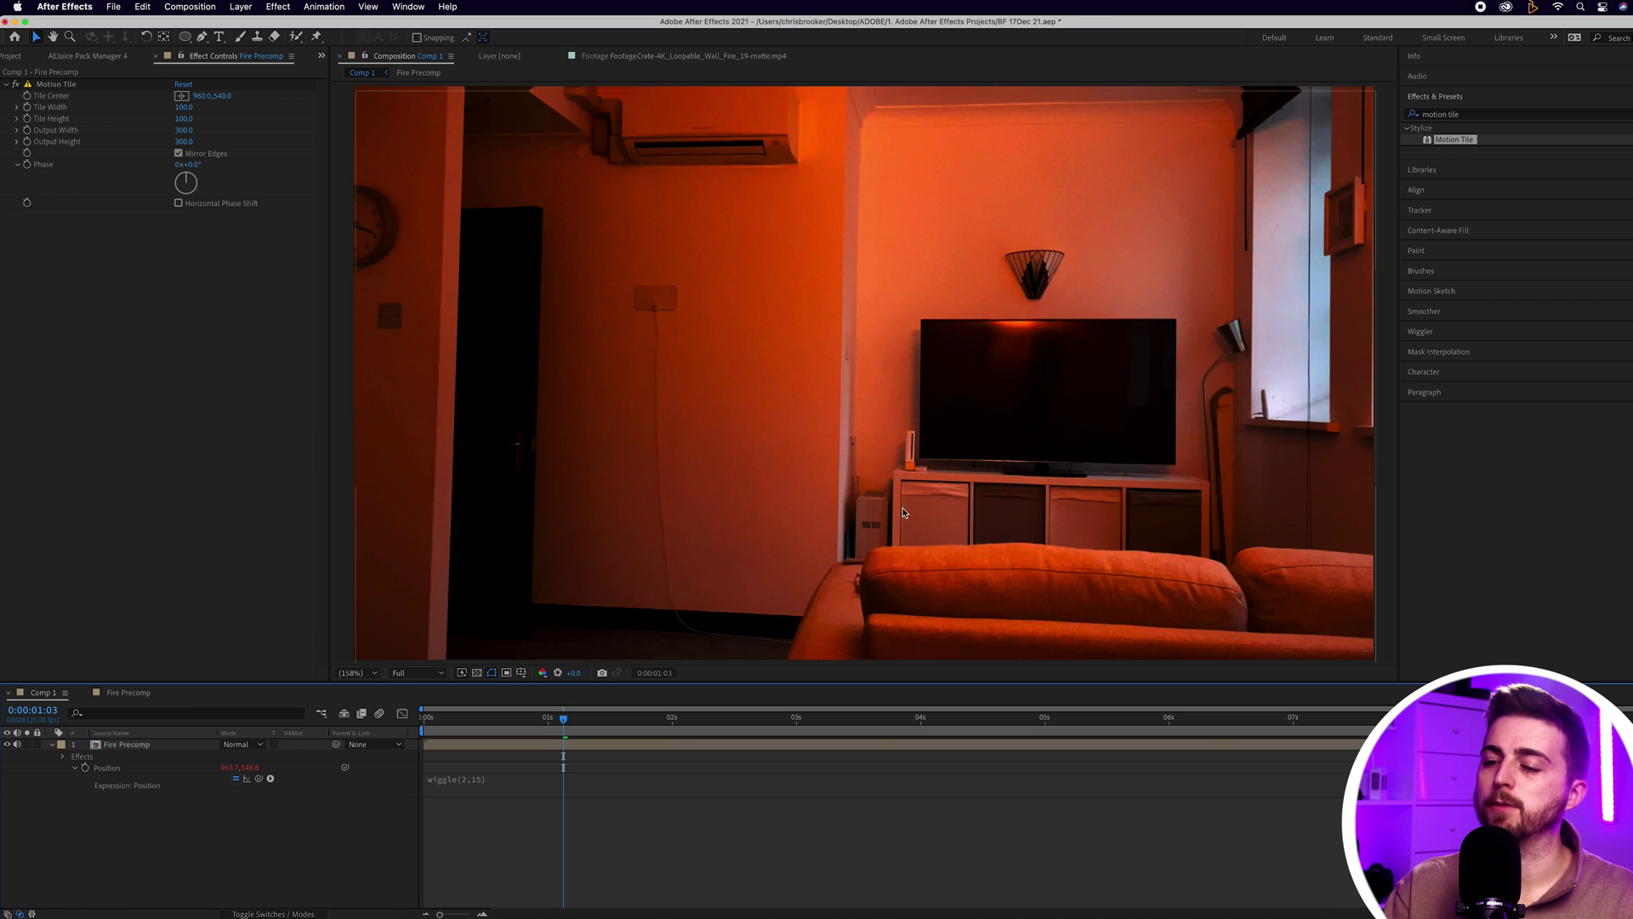
{"action": "left_click", "coordinate": [1229, 717]}
{"action": "double_click", "coordinate": [128, 745]}
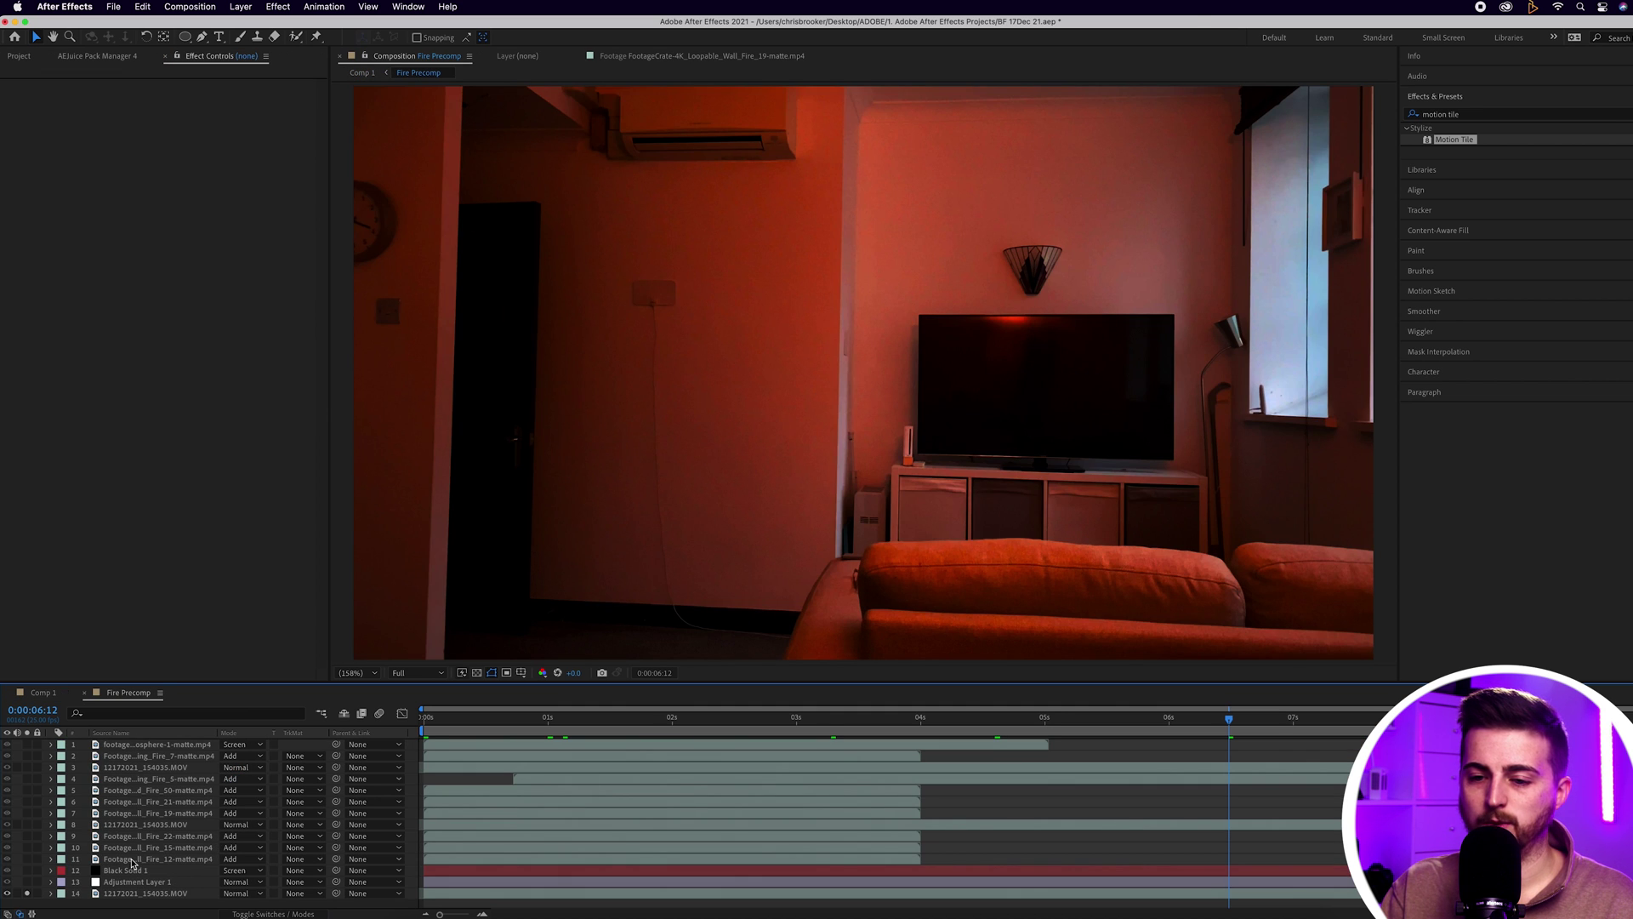
Unsolo layer 14 to restore the fires, save the project, and scrub Comp 1 to review
{"action": "left_click", "coordinate": [460, 882]}
{"action": "left_click", "coordinate": [28, 895]}
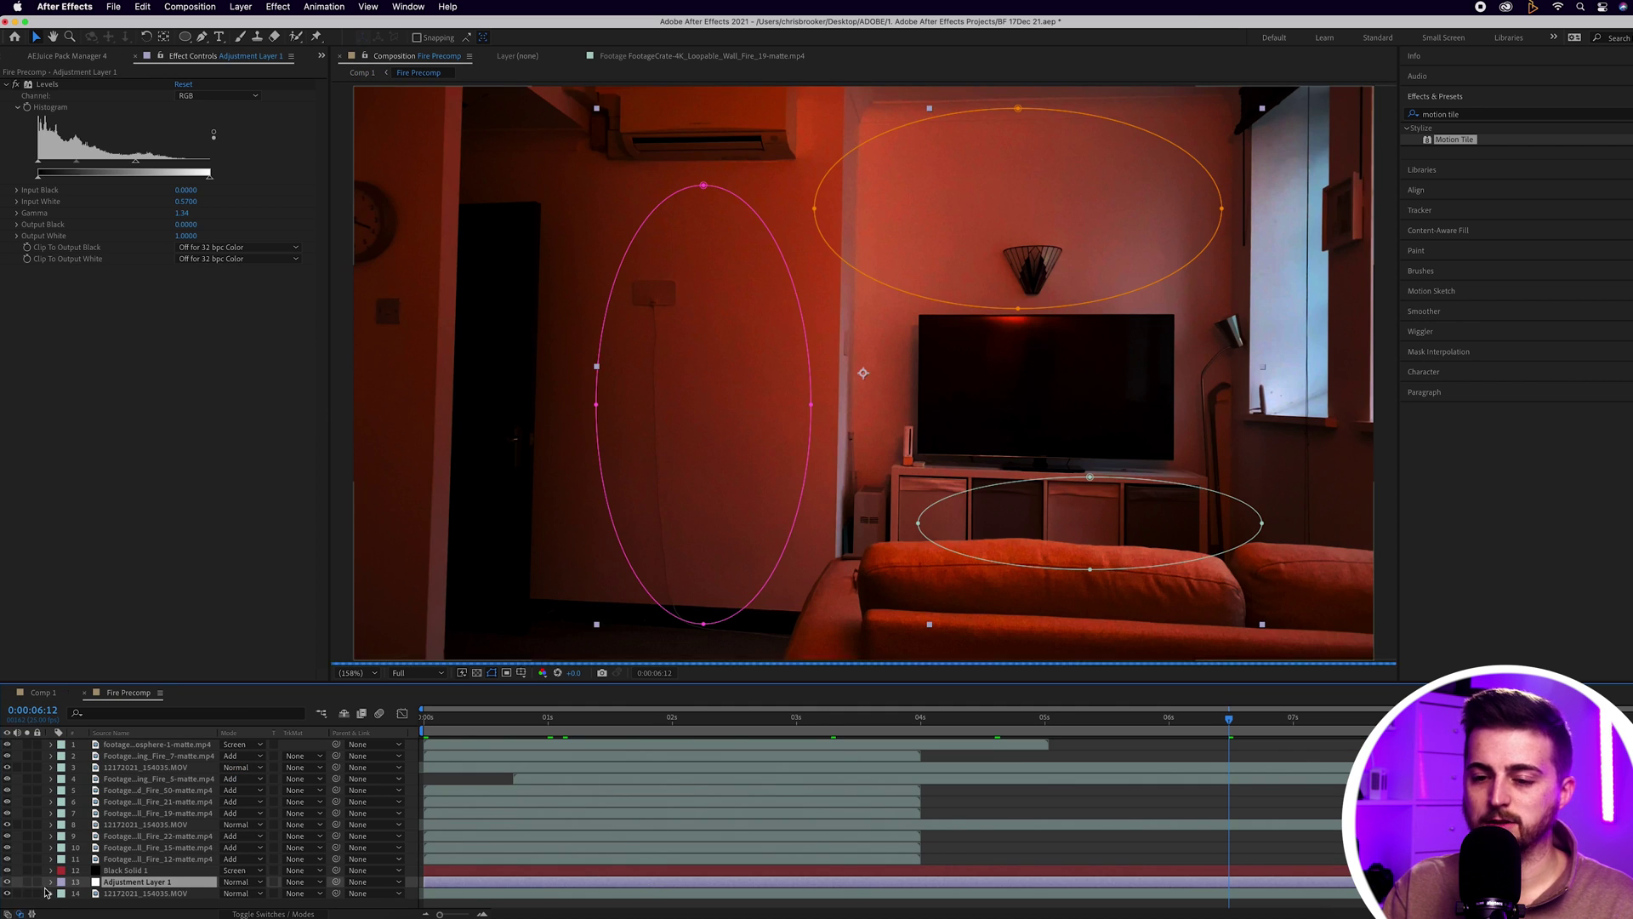
{"action": "left_click", "coordinate": [55, 696]}
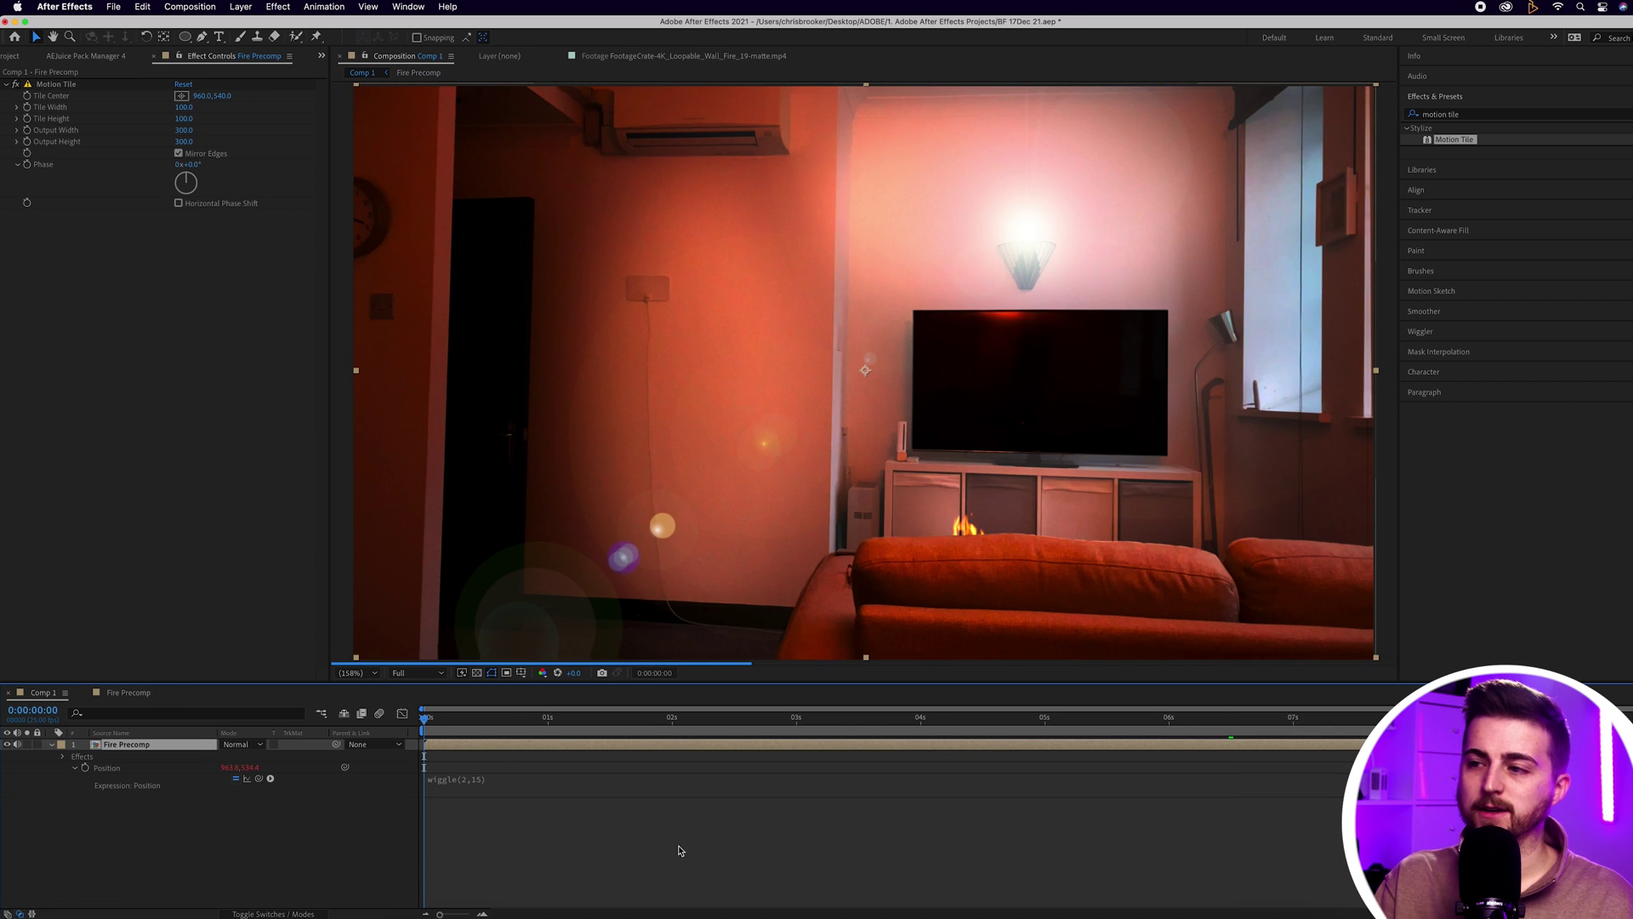
{"action": "left_click", "coordinate": [651, 829]}
{"action": "key", "text": "super+s"}
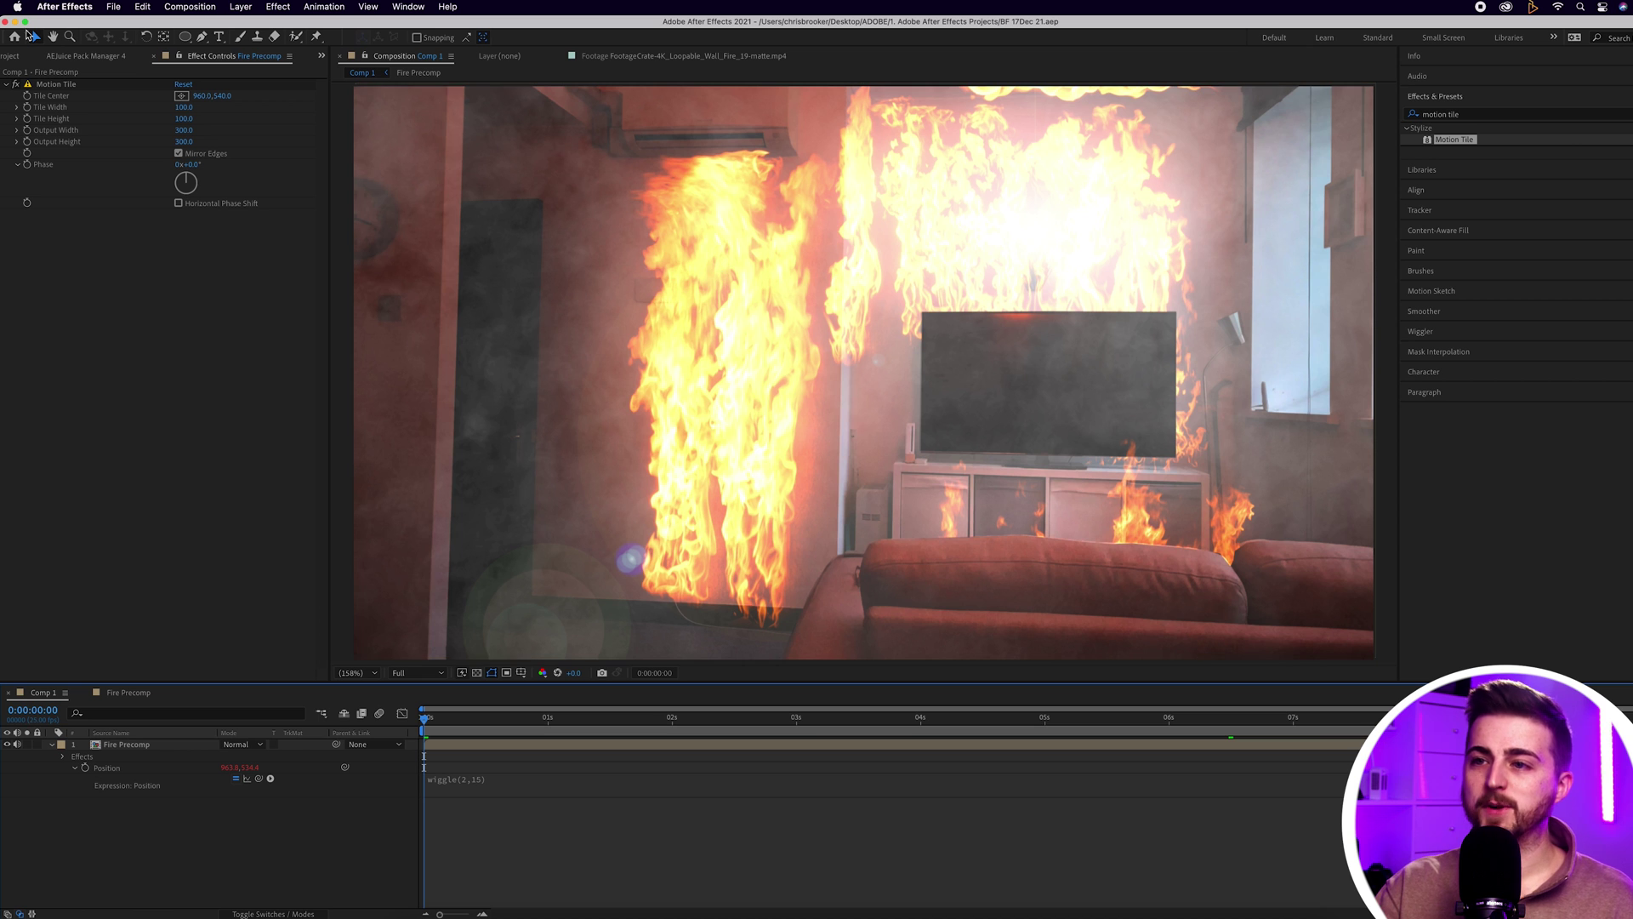
{"action": "left_click", "coordinate": [459, 720]}
{"action": "left_click_drag", "start_coordinate": [459, 723], "coordinate": [607, 721]}
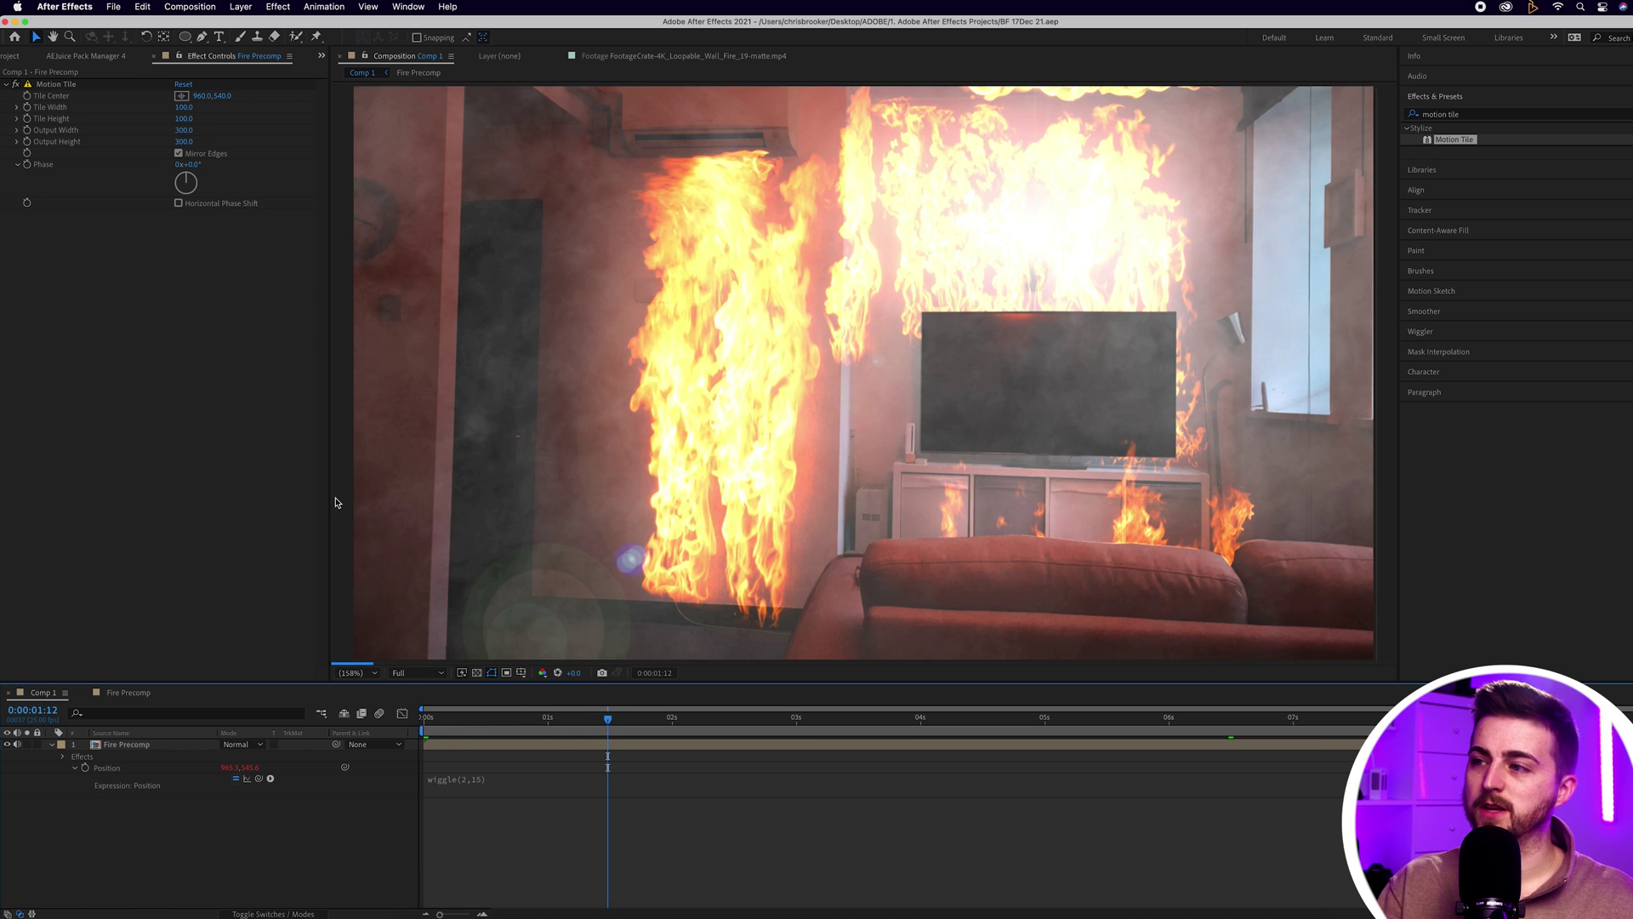